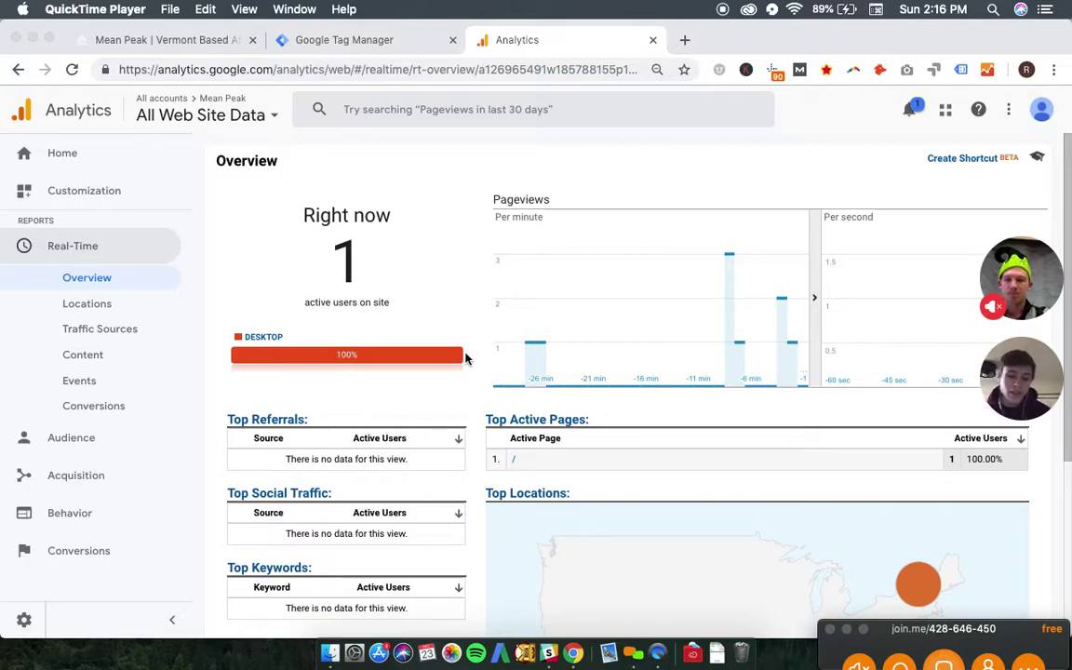
- Switch to the Mean Peak site and collapse the tag preview panel to view the page
left_click(154, 39)
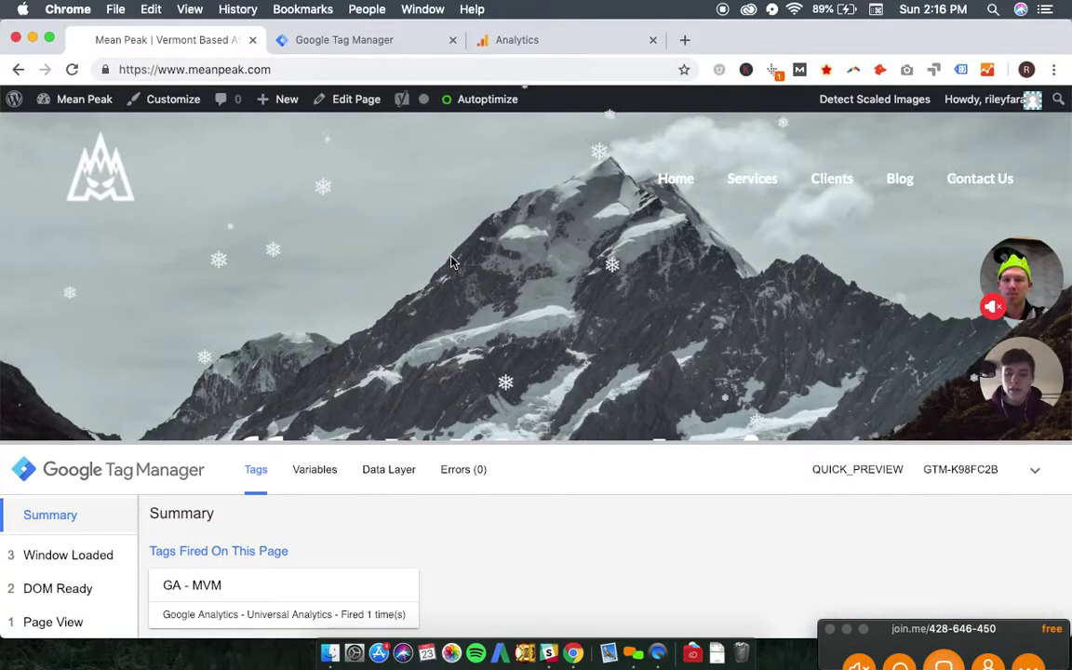
left_click(1034, 470)
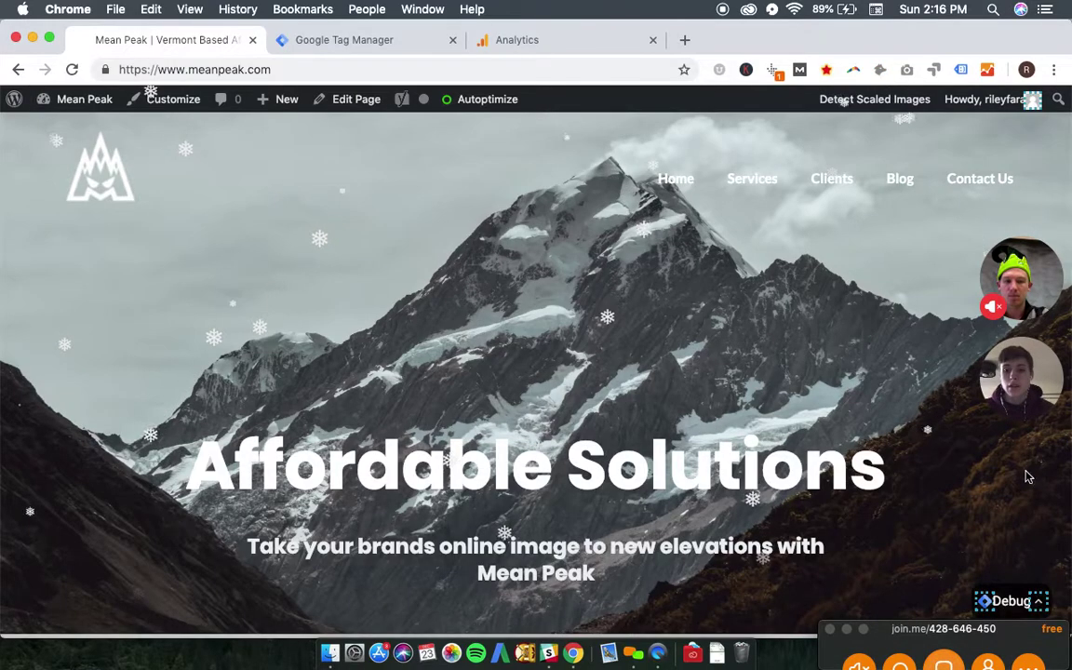
scroll(617, 437, "down", 3)
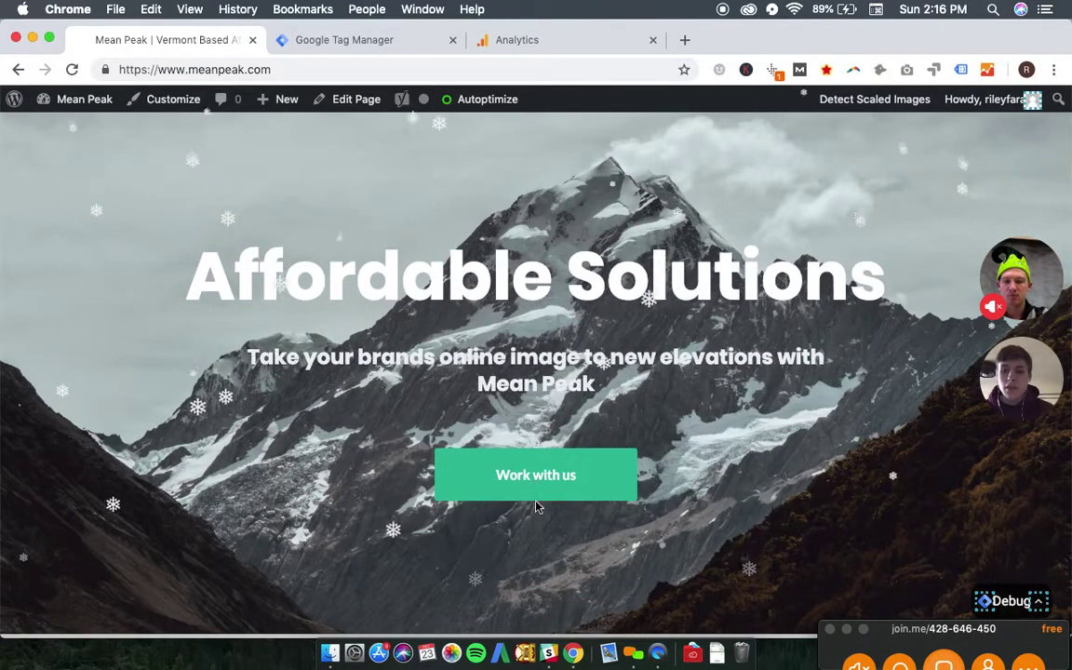
scroll(536, 506, "down", 10)
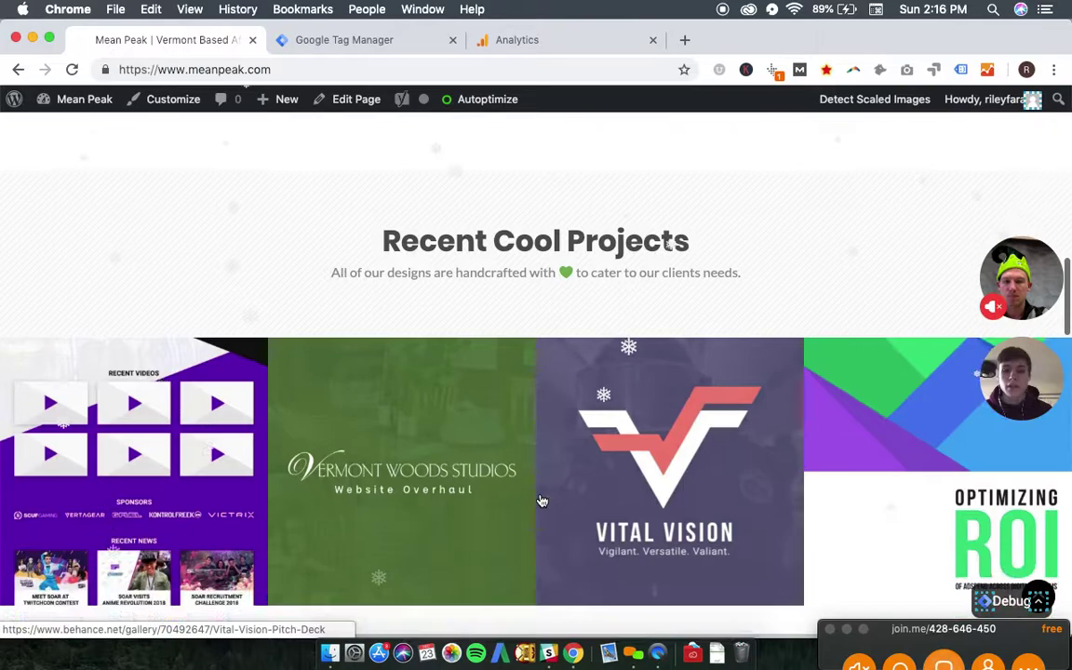
scroll(541, 501, "up", 10)
- Open the 'Drop us a Line' contact page, look over its form, and go back to Tag Manager
left_click(526, 544)
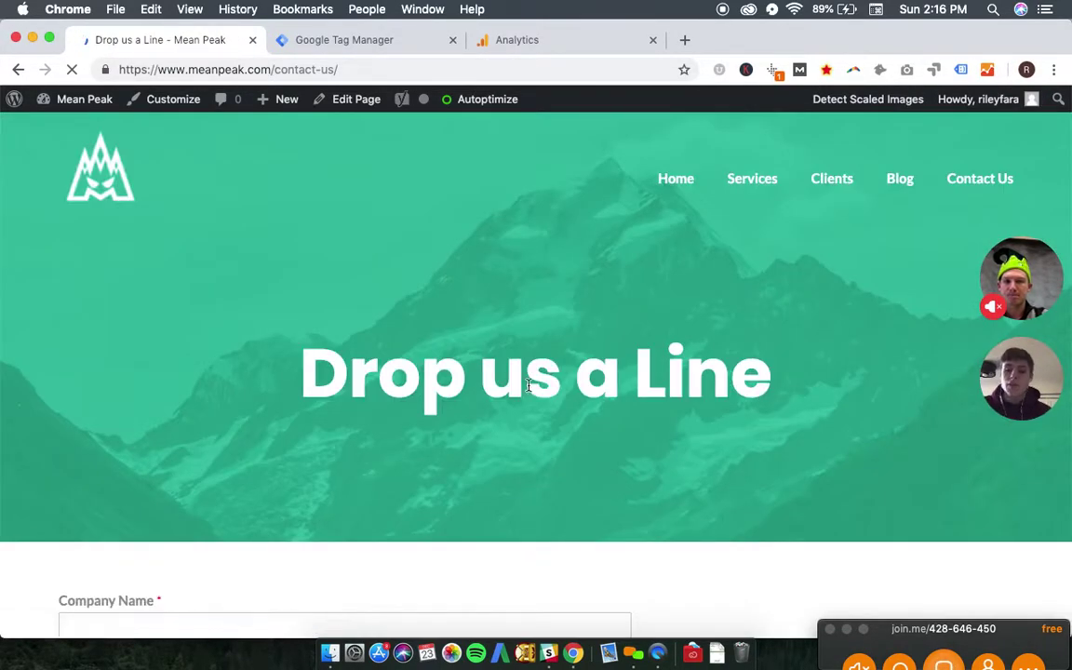
scroll(527, 385, "down", 7)
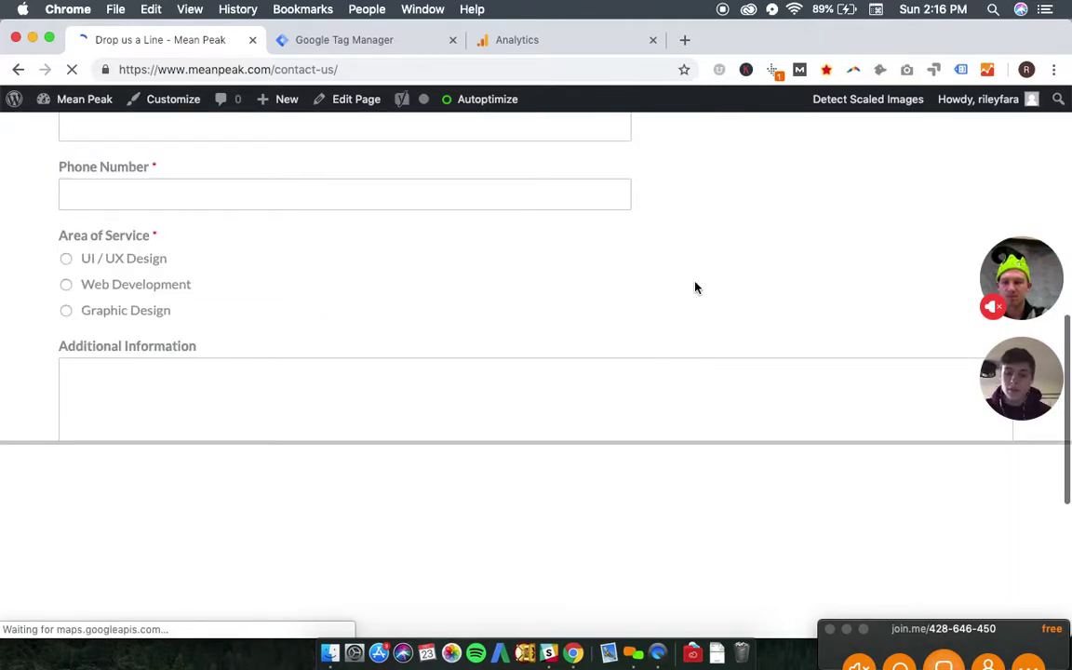
left_click(370, 42)
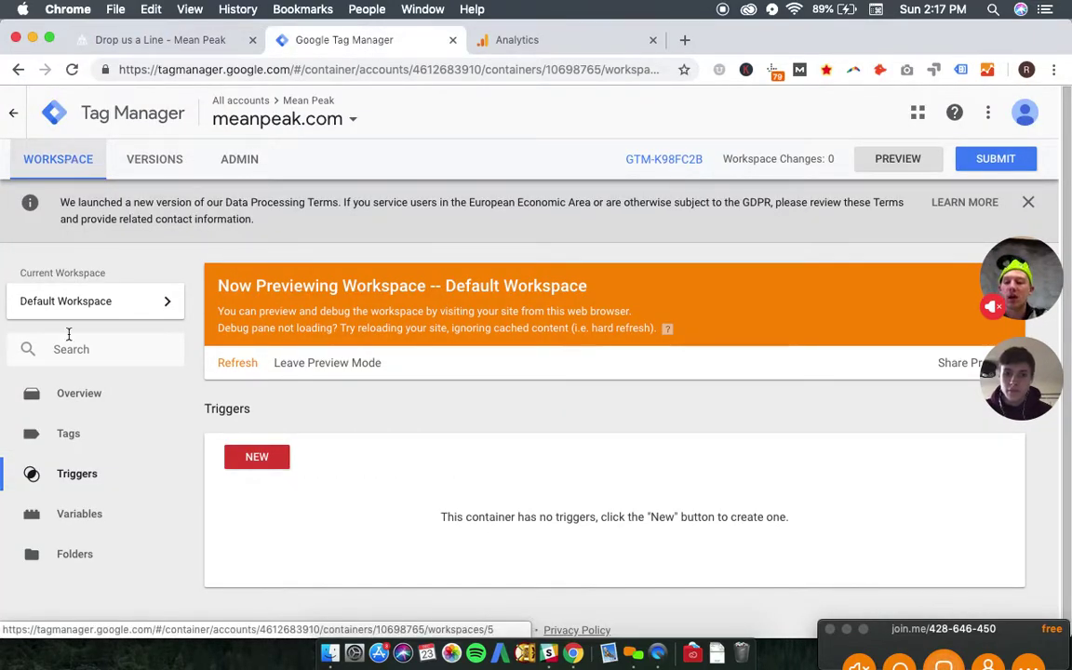
- Open the Default Workspace Overview from the left navigation
left_click(72, 404)
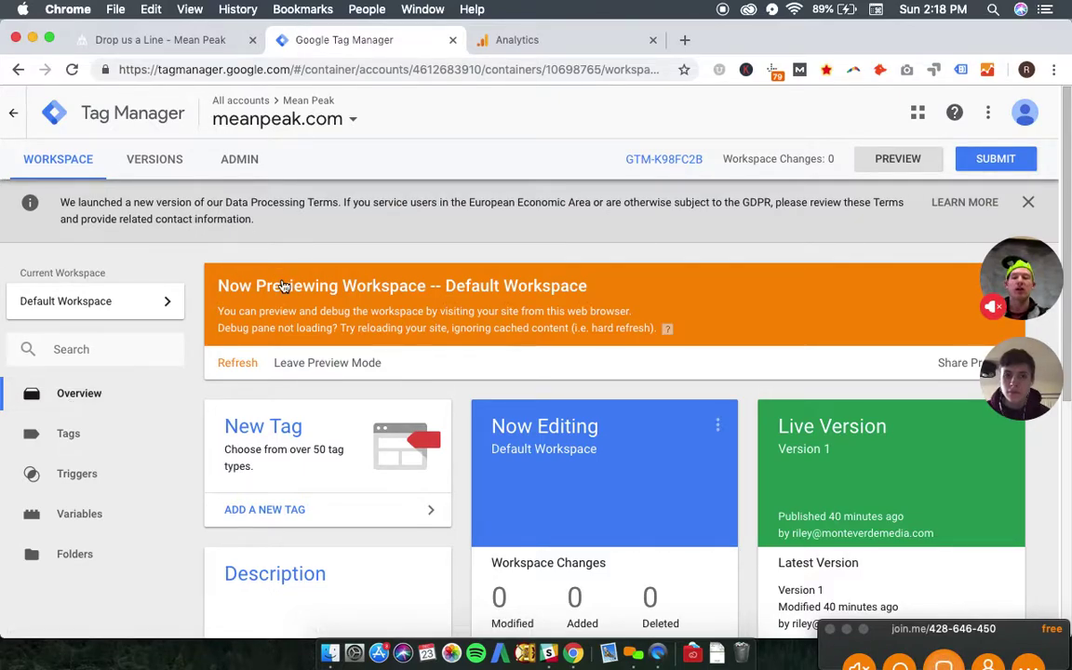
- Glance at the Mean Peak contact page in preview and return to Tag Manager
left_click(196, 43)
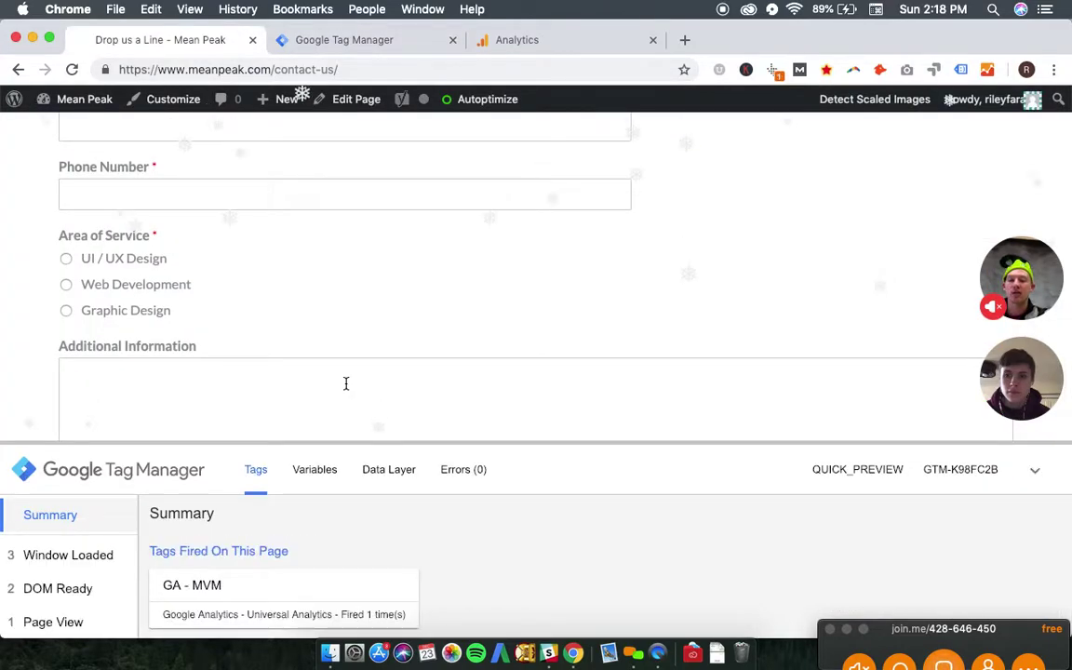
scroll(782, 304, "down", 1)
scroll(782, 304, "up", 10)
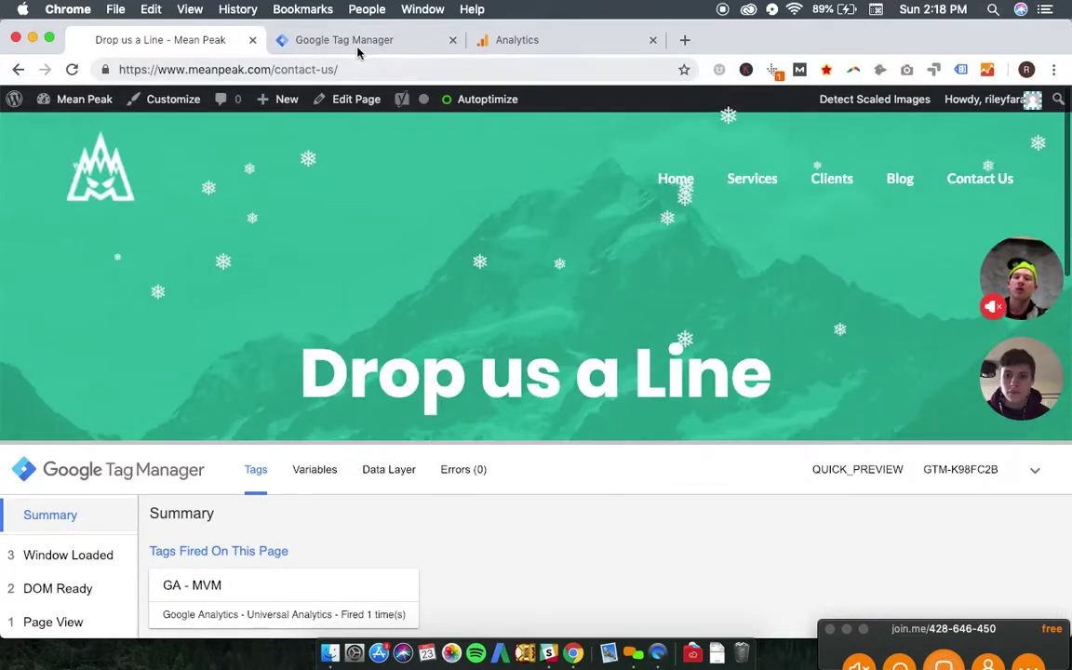
left_click(357, 46)
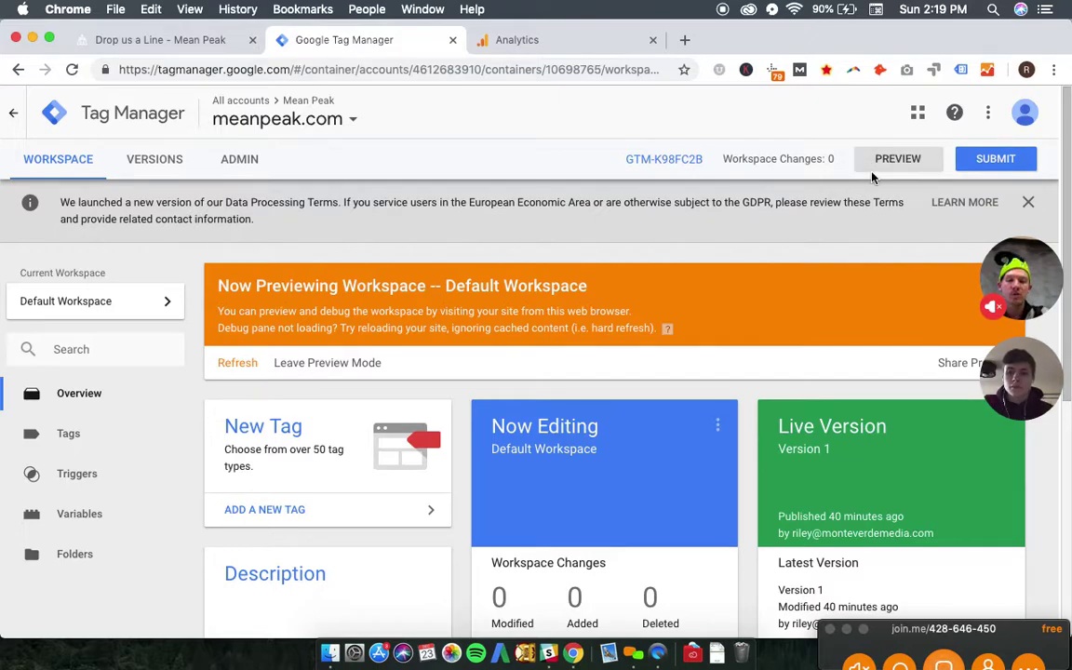
- Enlarge the preview pane, reload the contact page to log a gtm.click, and review the form fields
left_click(184, 46)
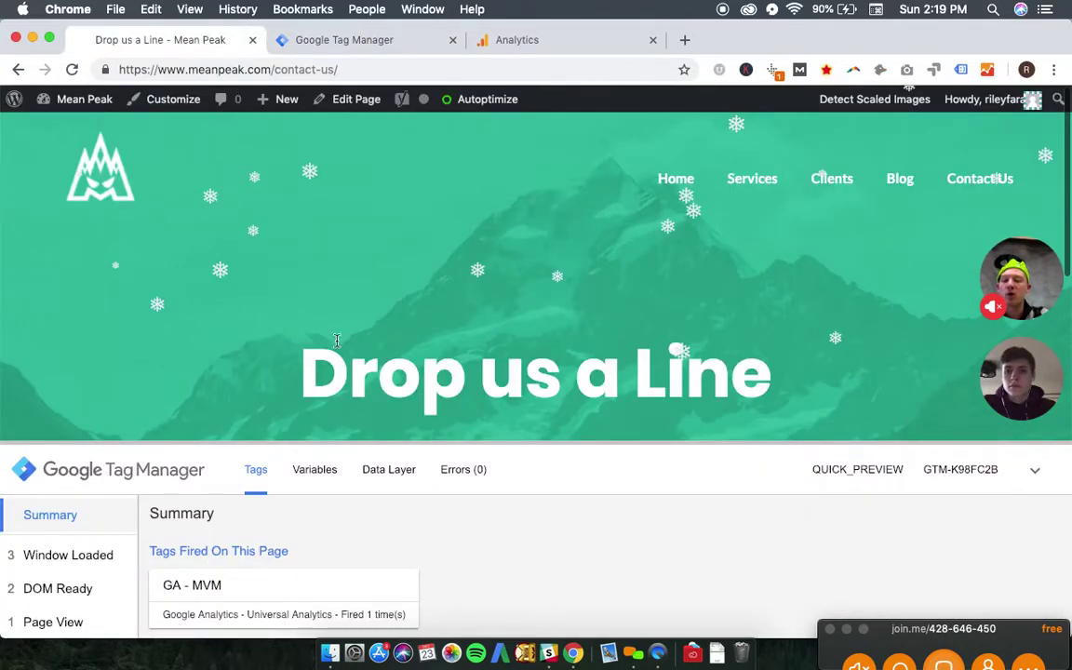
left_click_drag(615, 444, 615, 365)
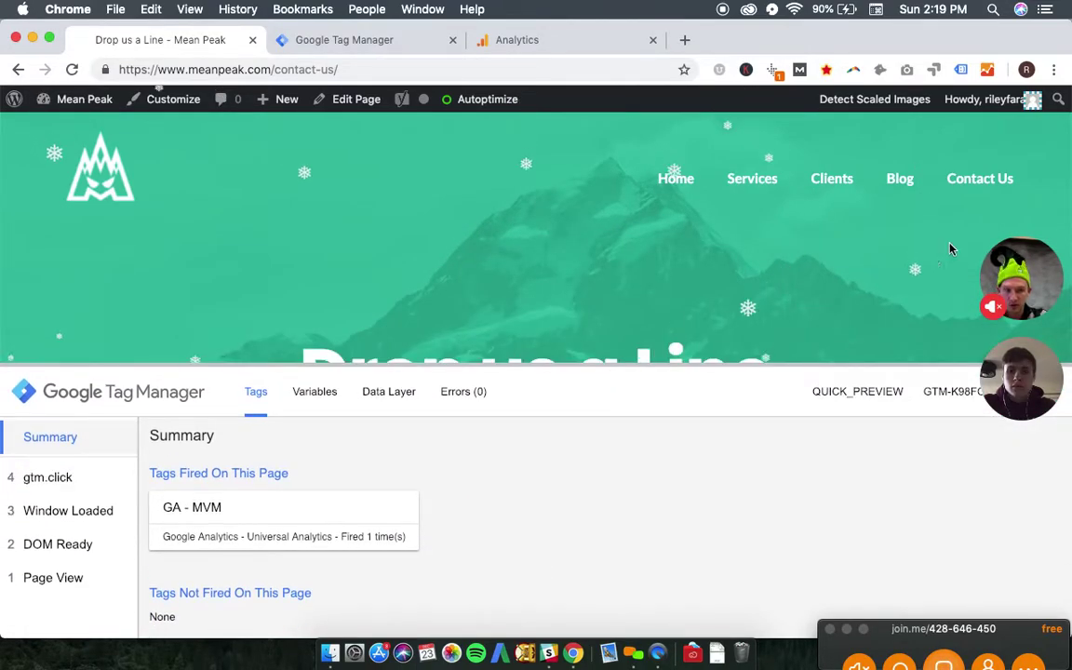
left_click(970, 184)
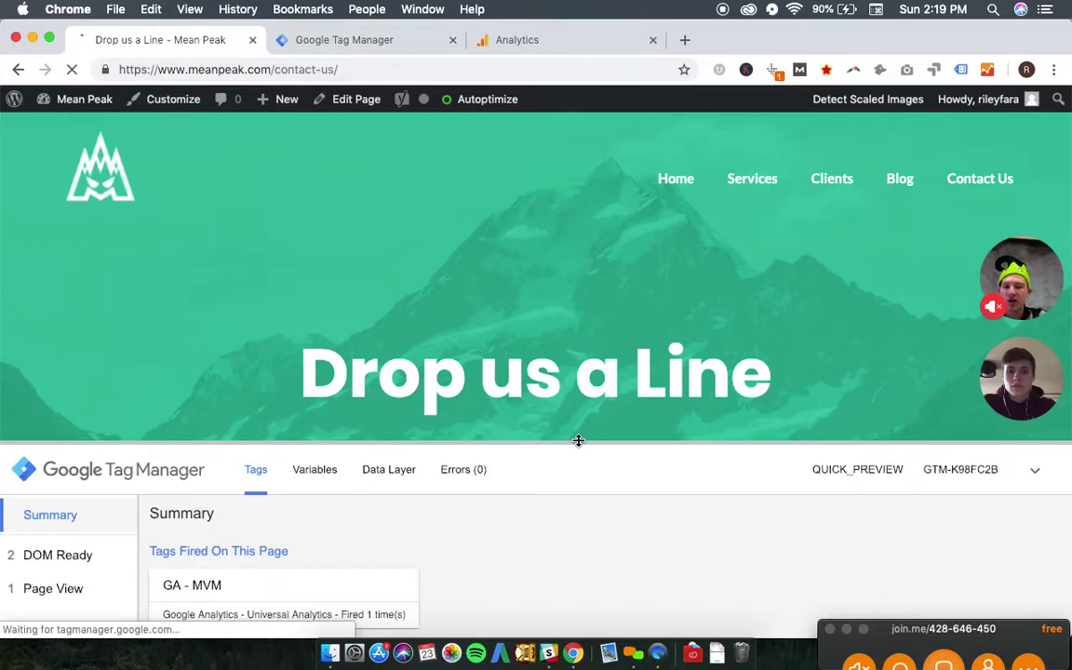
left_click_drag(577, 440, 554, 523)
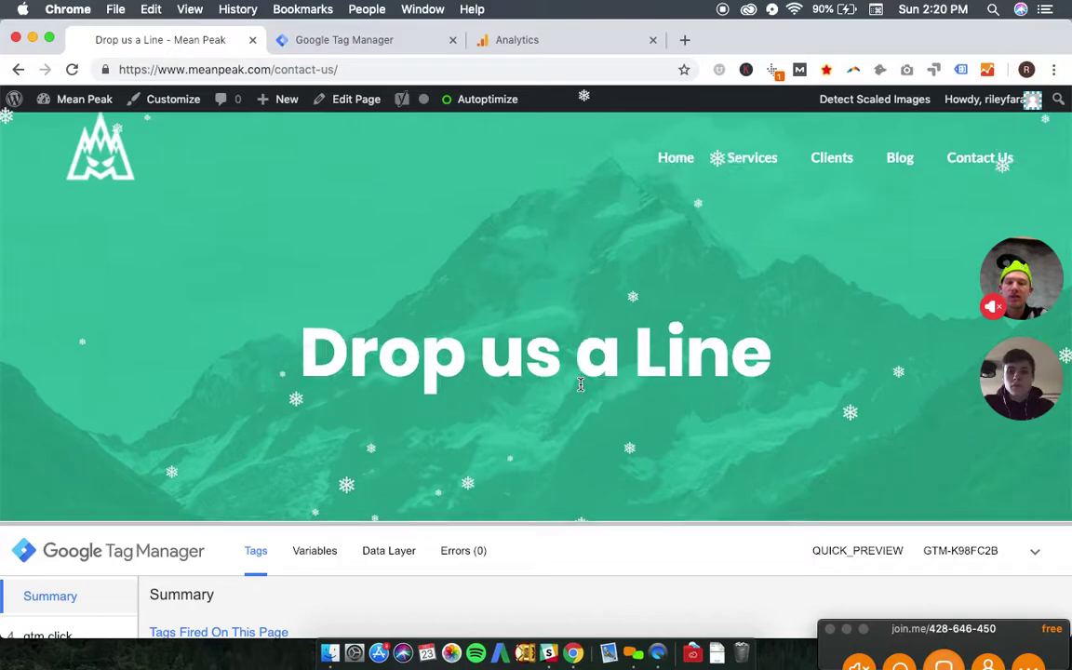
scroll(576, 381, "down", 3)
scroll(580, 385, "down", 6)
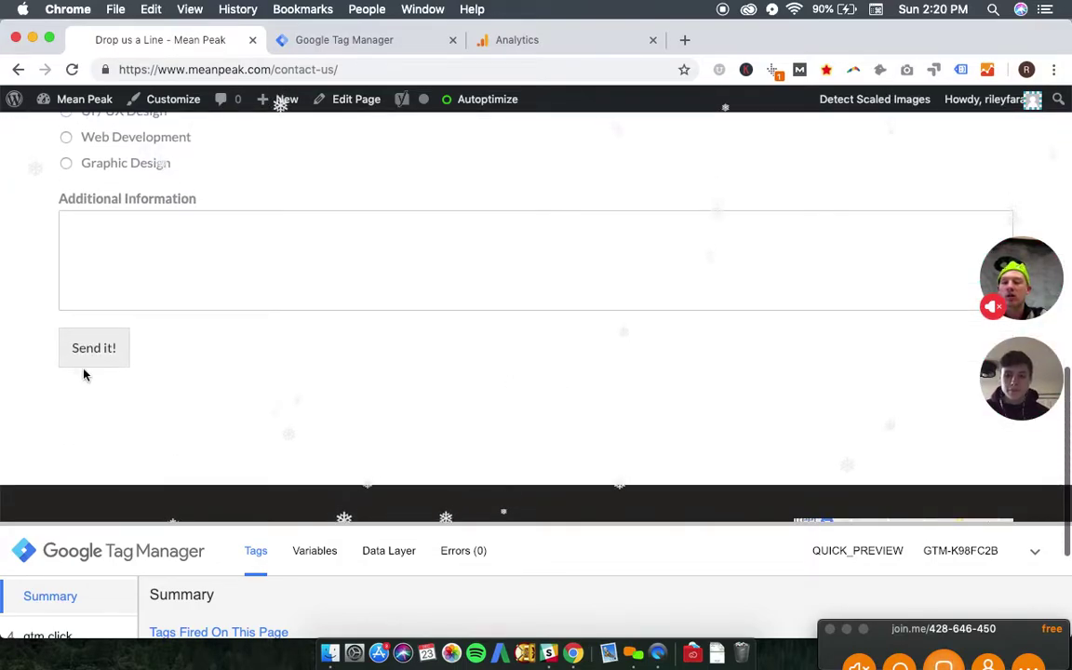
scroll(235, 285, "up", 6)
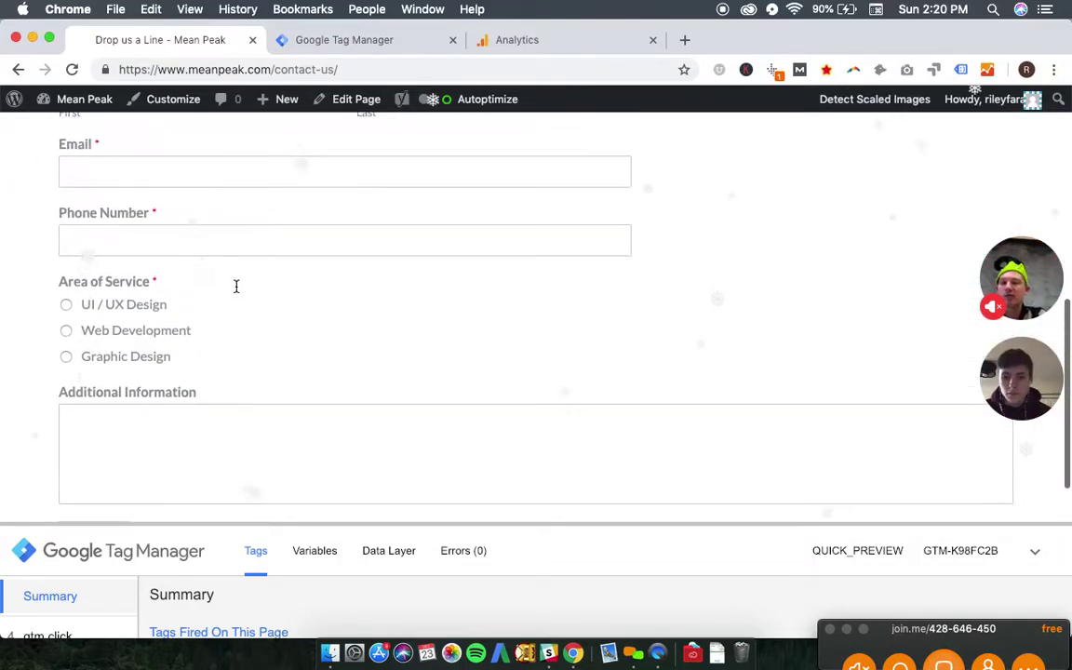
scroll(236, 289, "up", 3)
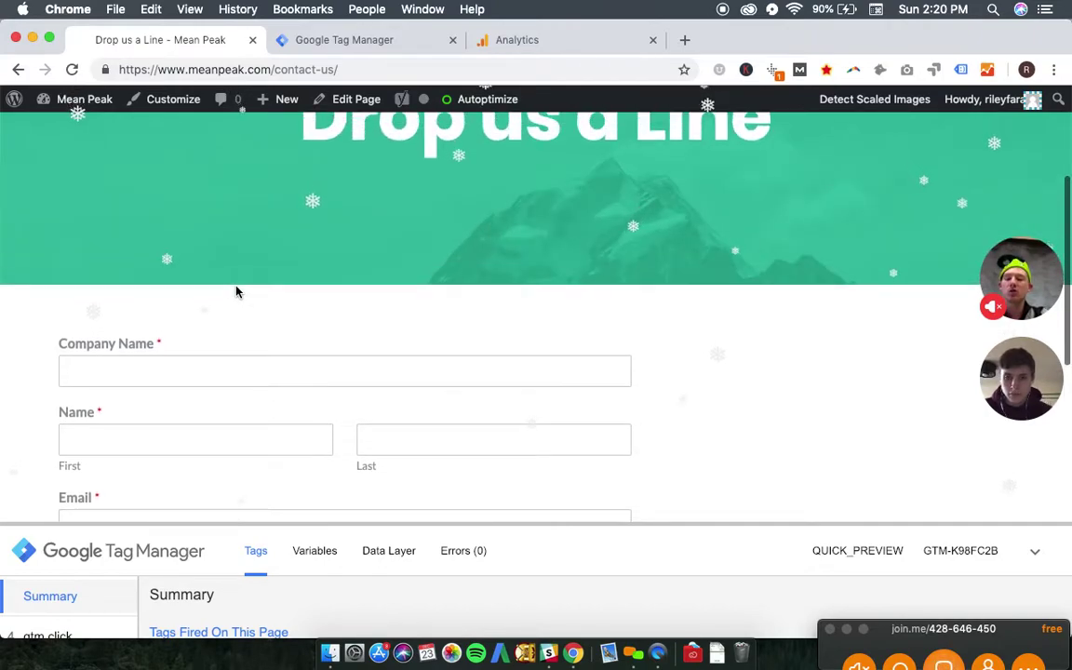
scroll(235, 290, "down", 3)
scroll(236, 292, "down", 3)
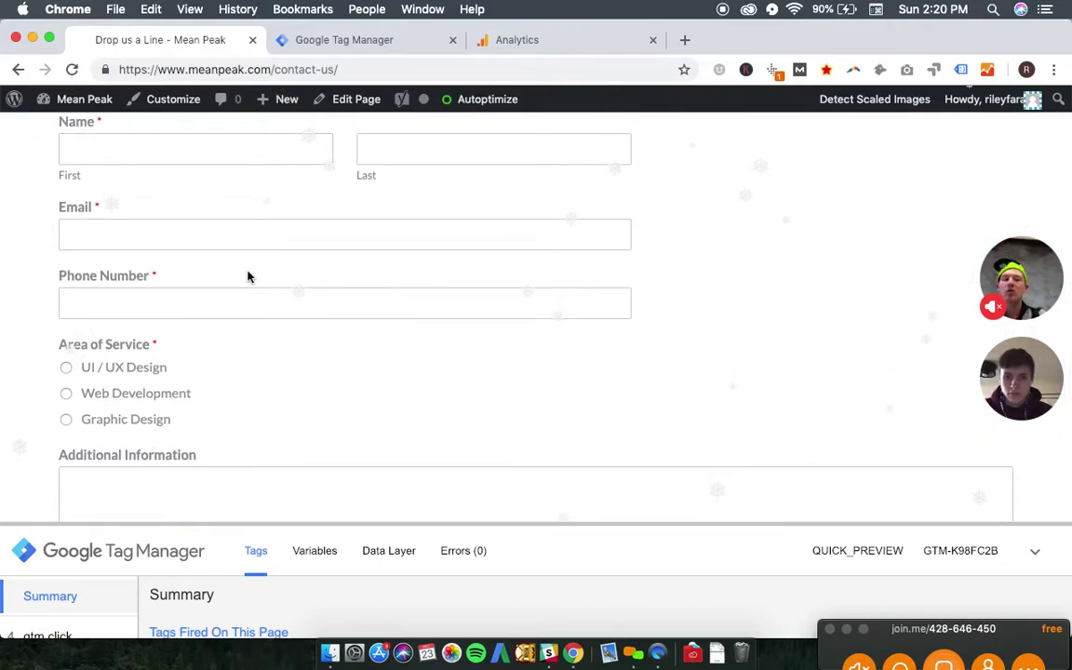
scroll(636, 238, "down", 4)
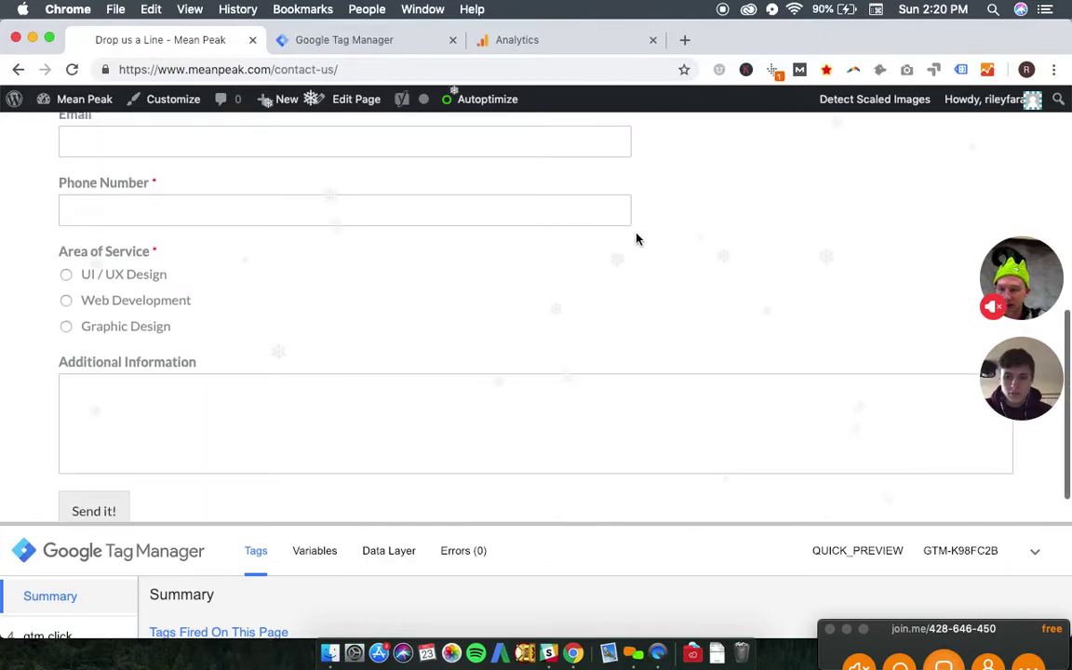
scroll(636, 239, "up", 10)
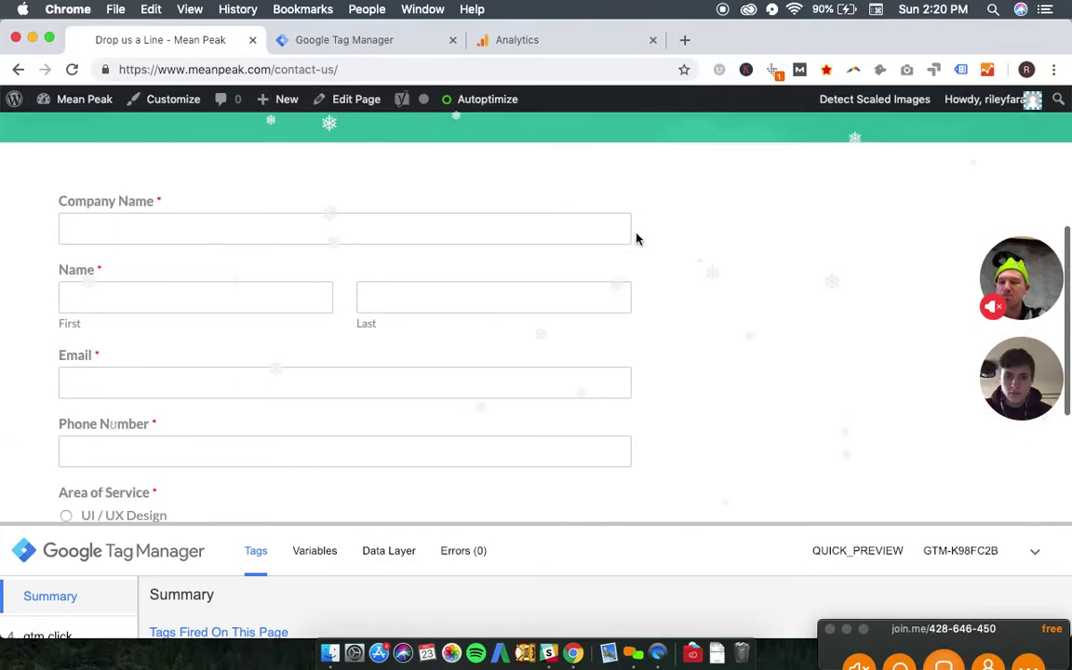
scroll(636, 239, "up", 4)
- Add a new trigger in Triggers, name it 'Contact Form Button Click', and bring up its type choices
left_click(364, 41)
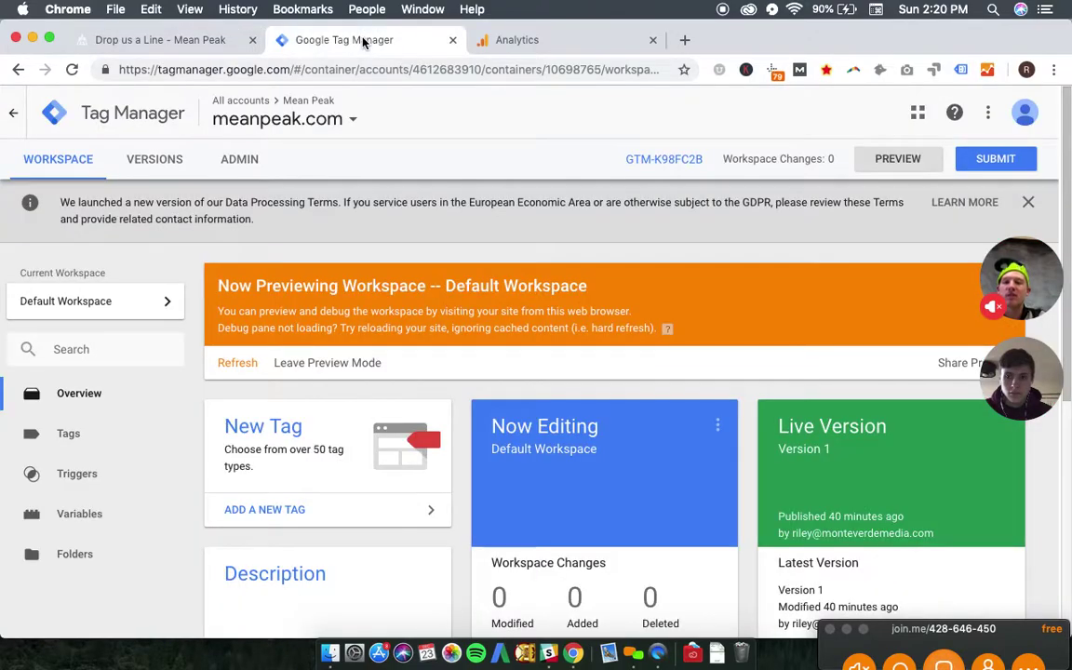
left_click(116, 488)
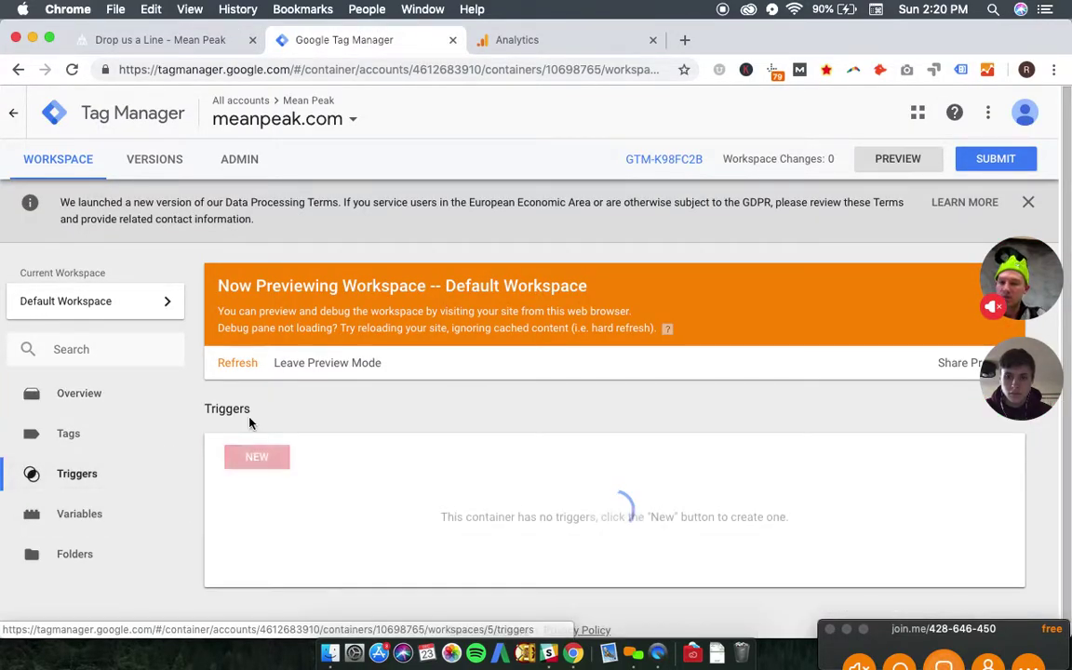
left_click(257, 460)
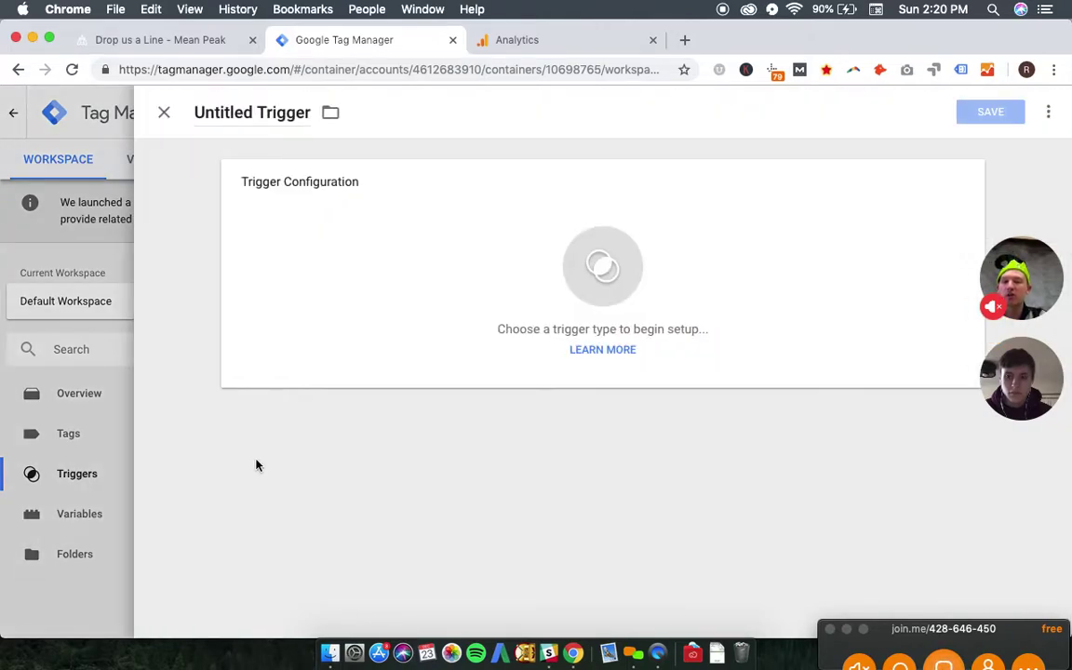
left_click(257, 115)
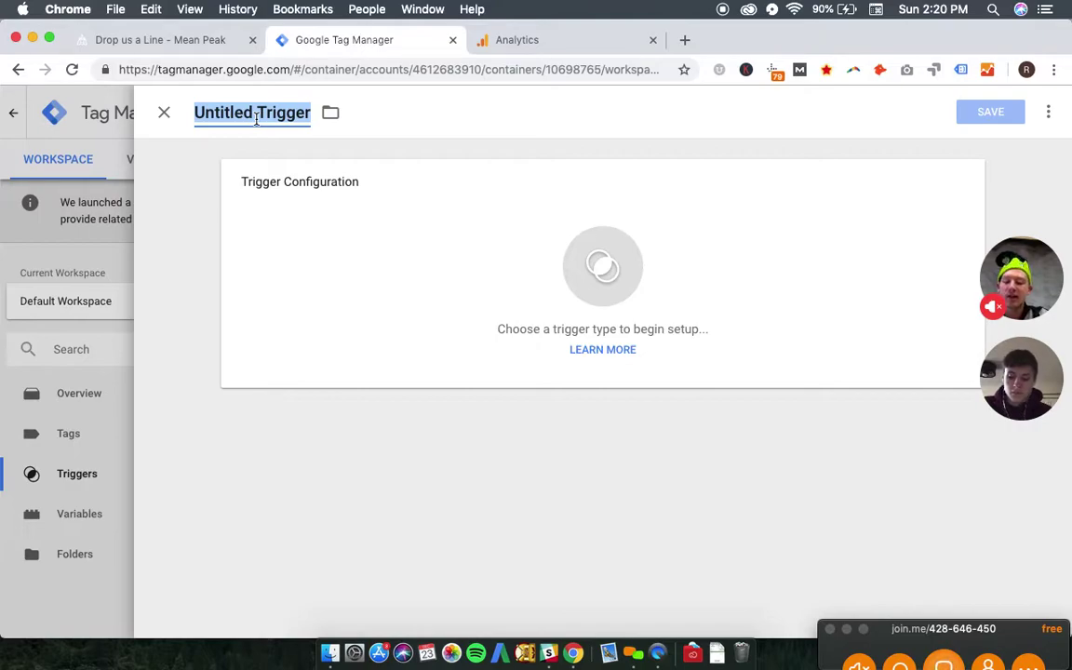
type("Contact Form Button Click")
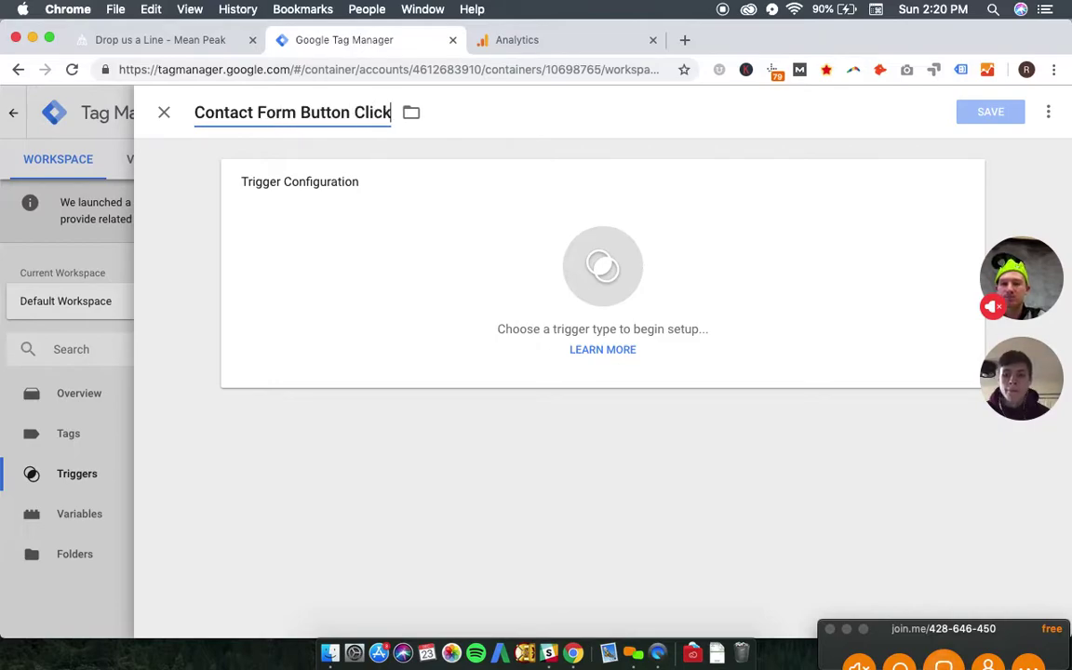
left_click(449, 297)
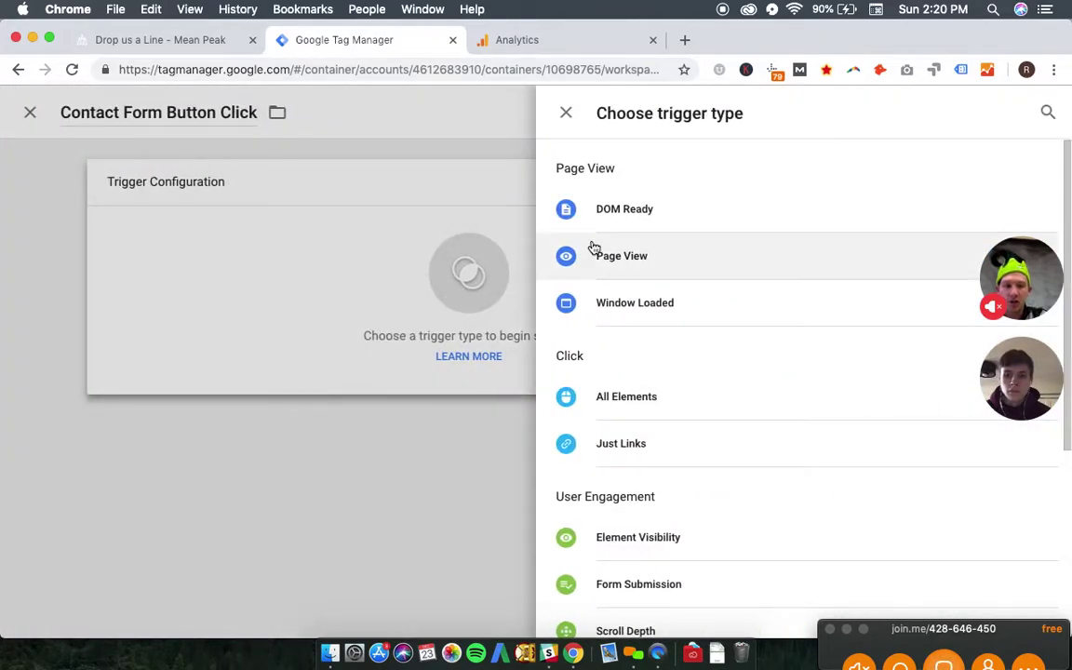
- Choose Click - Just Links with Wait for Tags enabled, firing on Some Link Clicks
scroll(694, 399, "down", 2)
scroll(696, 400, "up", 2)
scroll(666, 415, "up", 1)
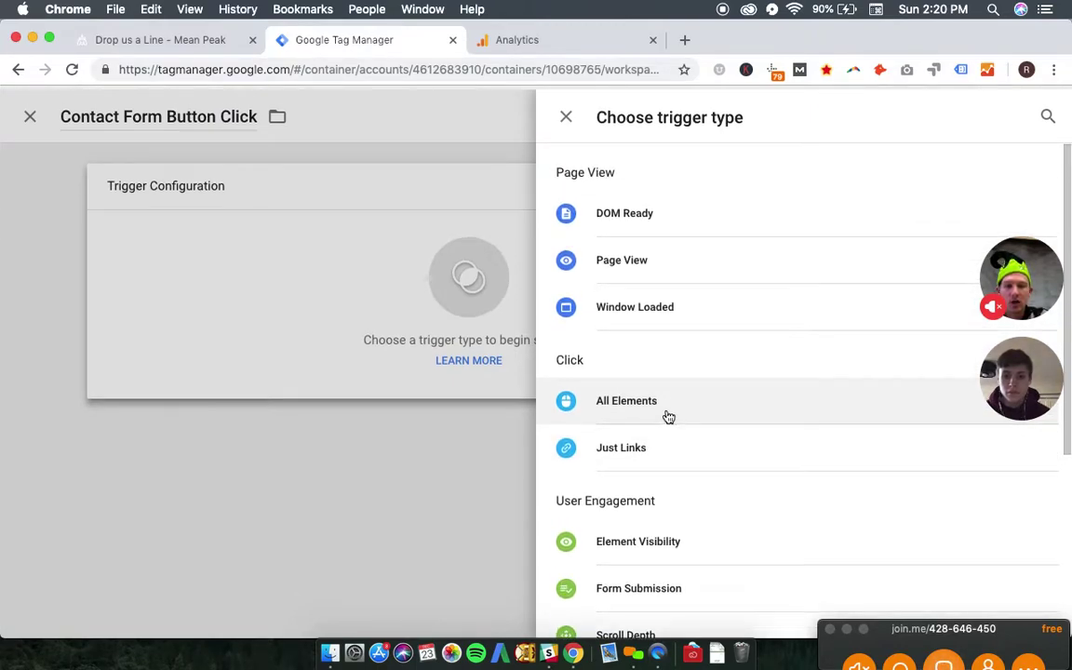
scroll(667, 417, "down", 5)
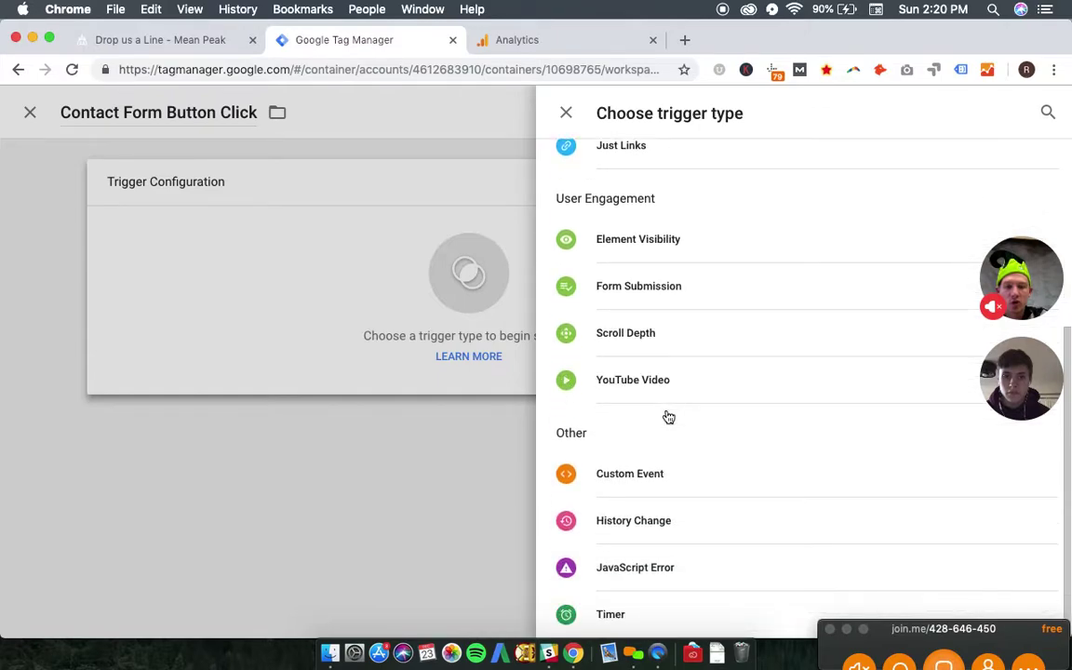
scroll(687, 565, "up", 3)
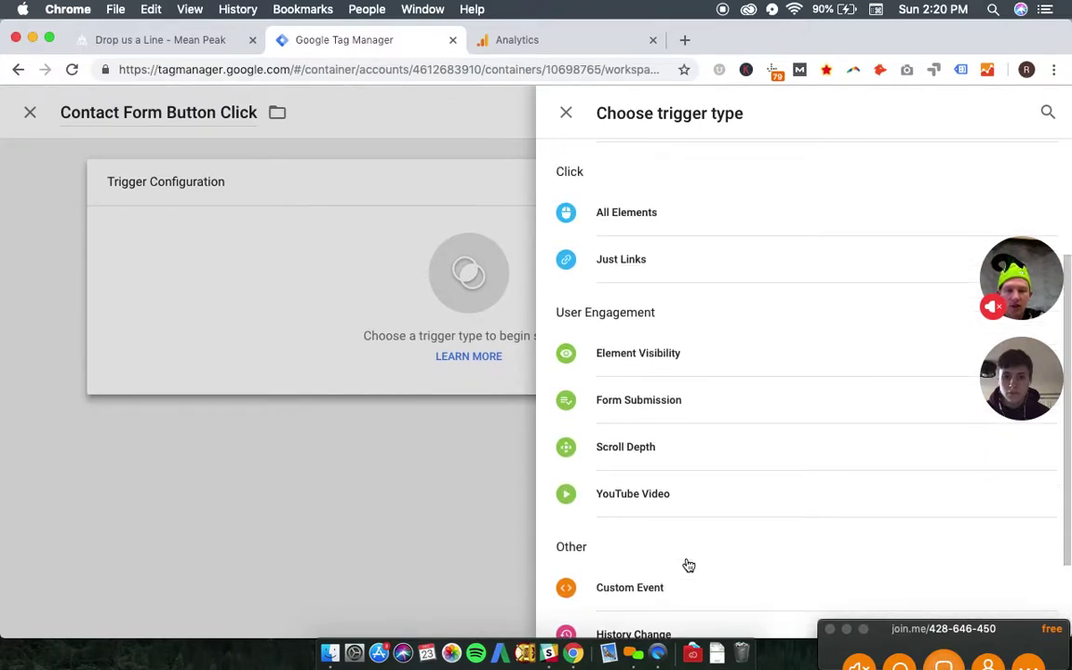
scroll(667, 466, "up", 1)
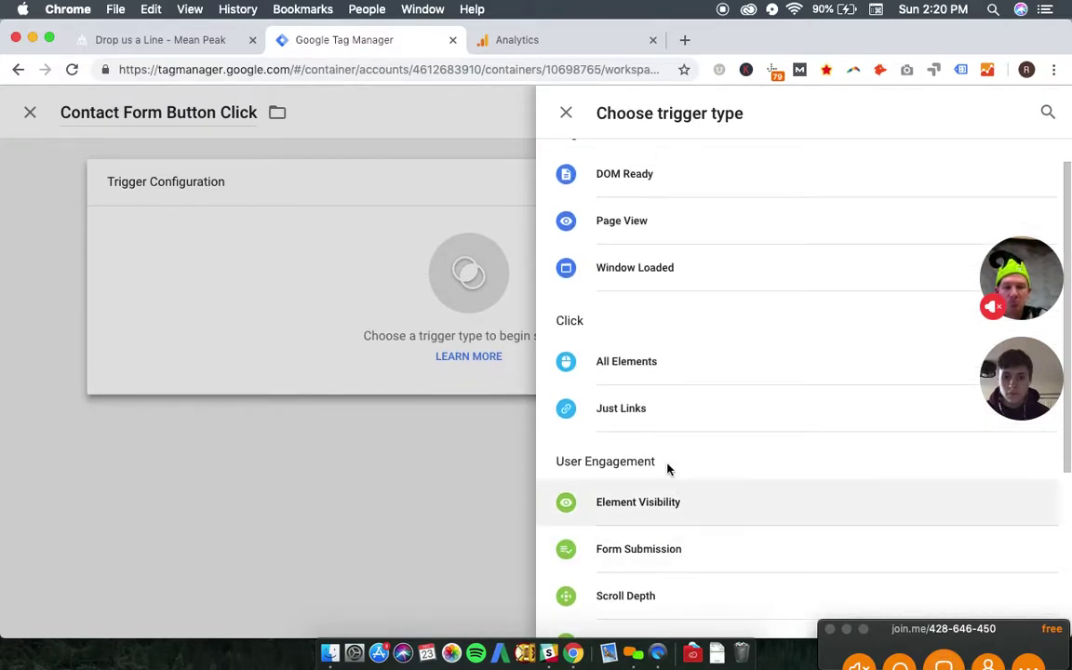
left_click(656, 409)
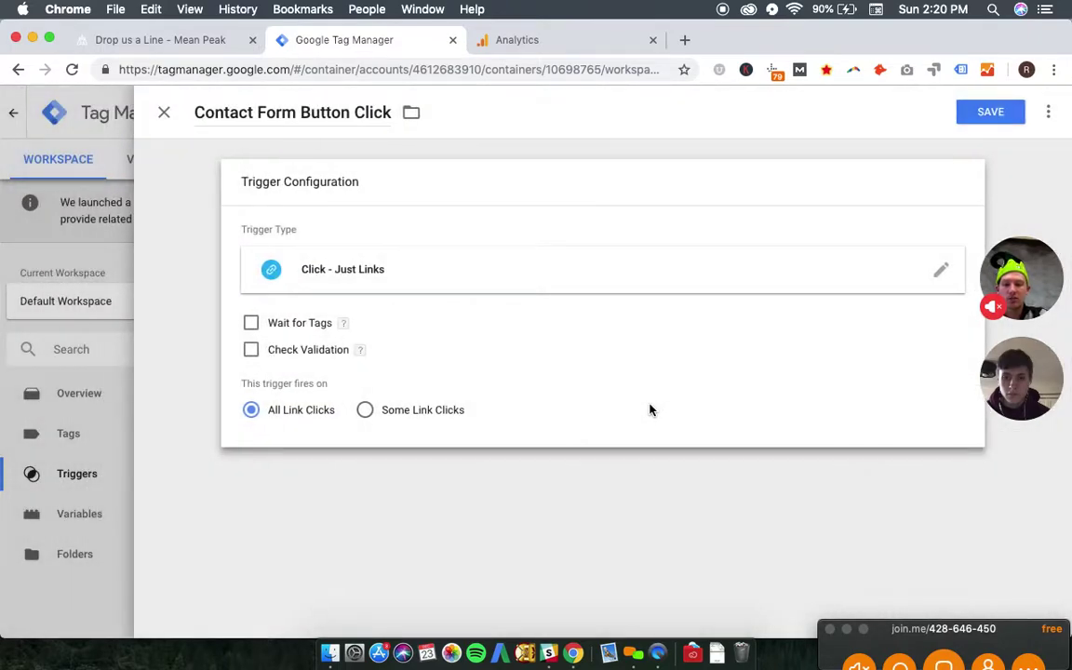
left_click(251, 324)
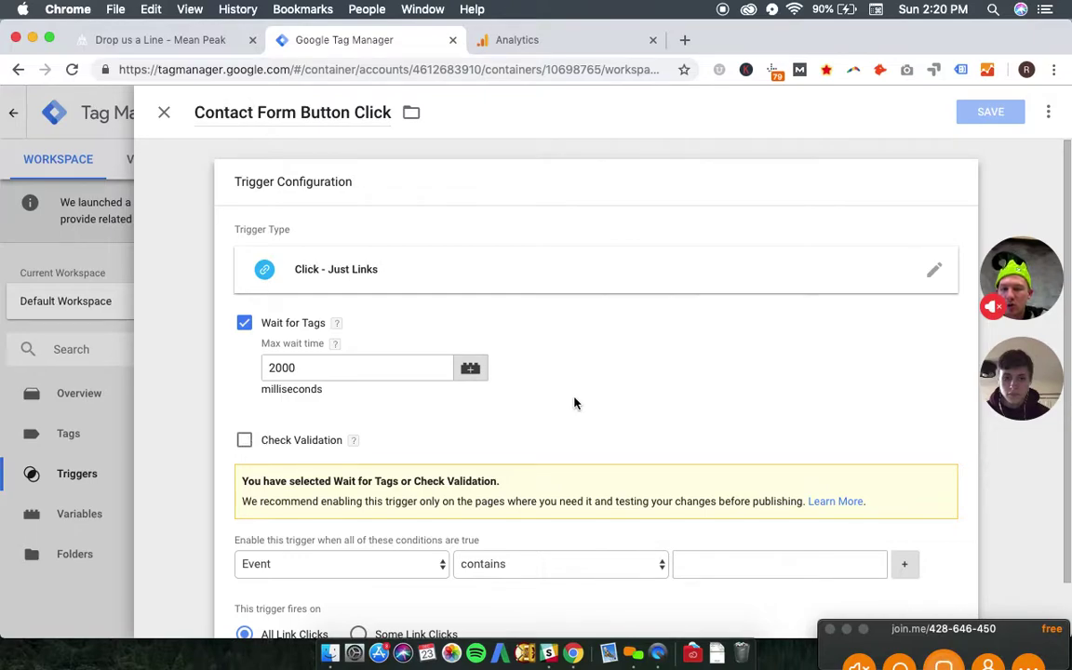
scroll(574, 403, "down", 2)
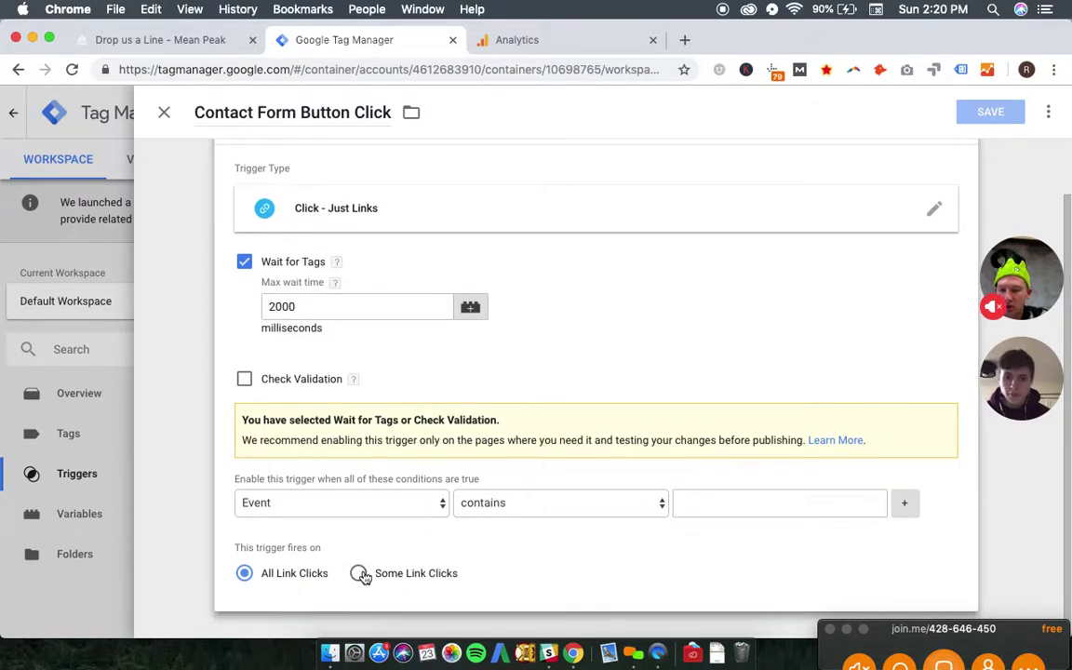
left_click(359, 573)
scroll(466, 430, "down", 2)
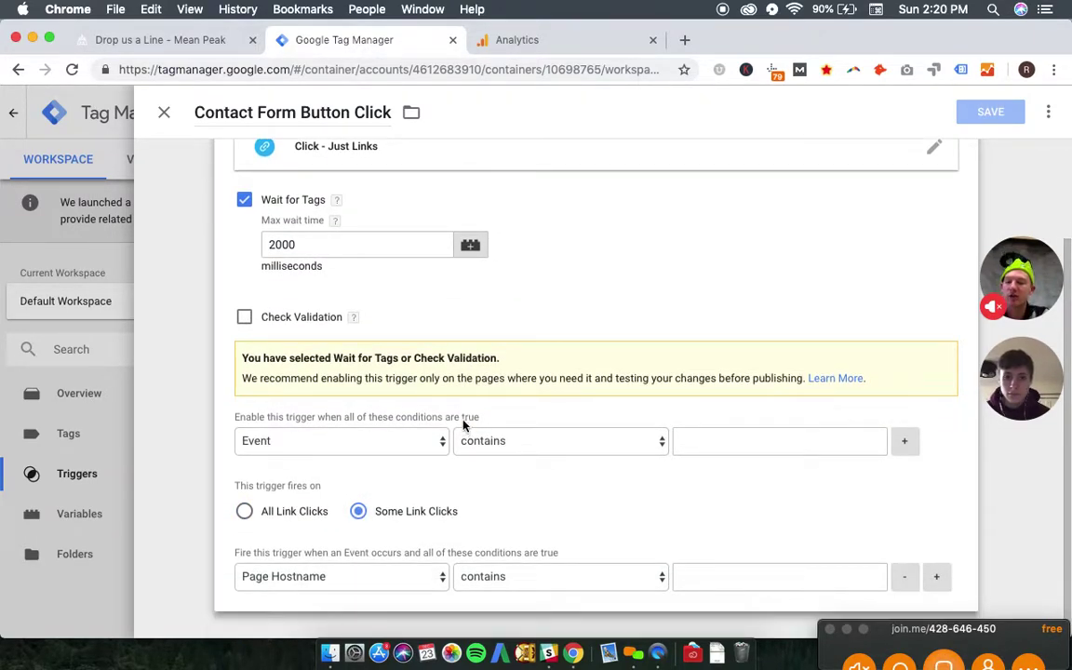
- After checking the contact page, change the trigger type to Click - All Elements on Some Clicks
left_click(187, 49)
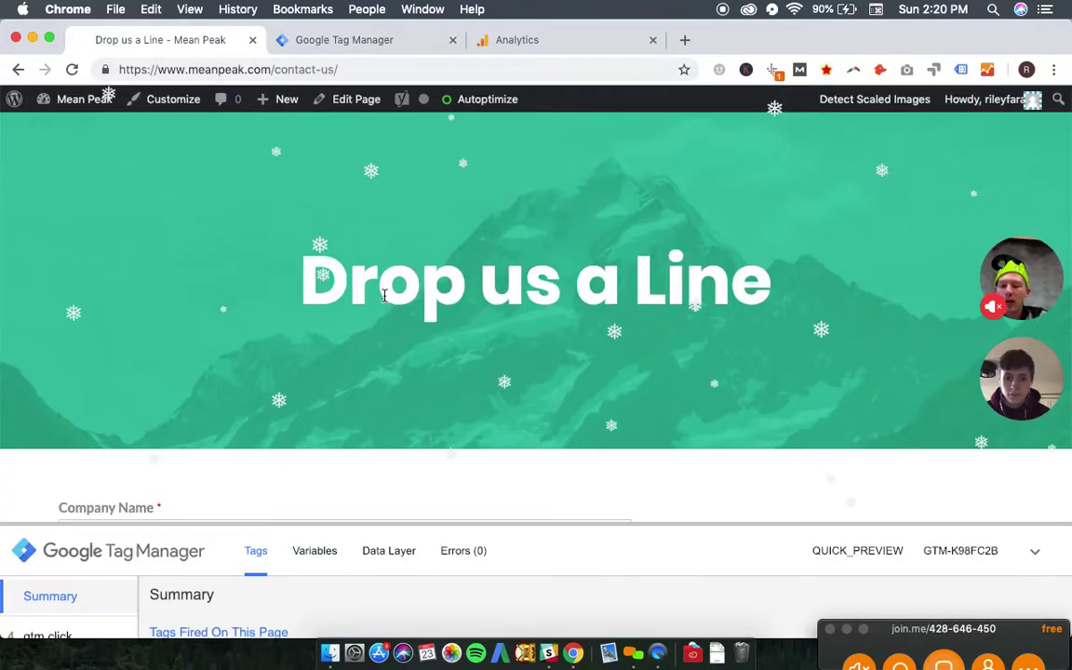
scroll(384, 295, "down", 15)
scroll(101, 235, "up", 2)
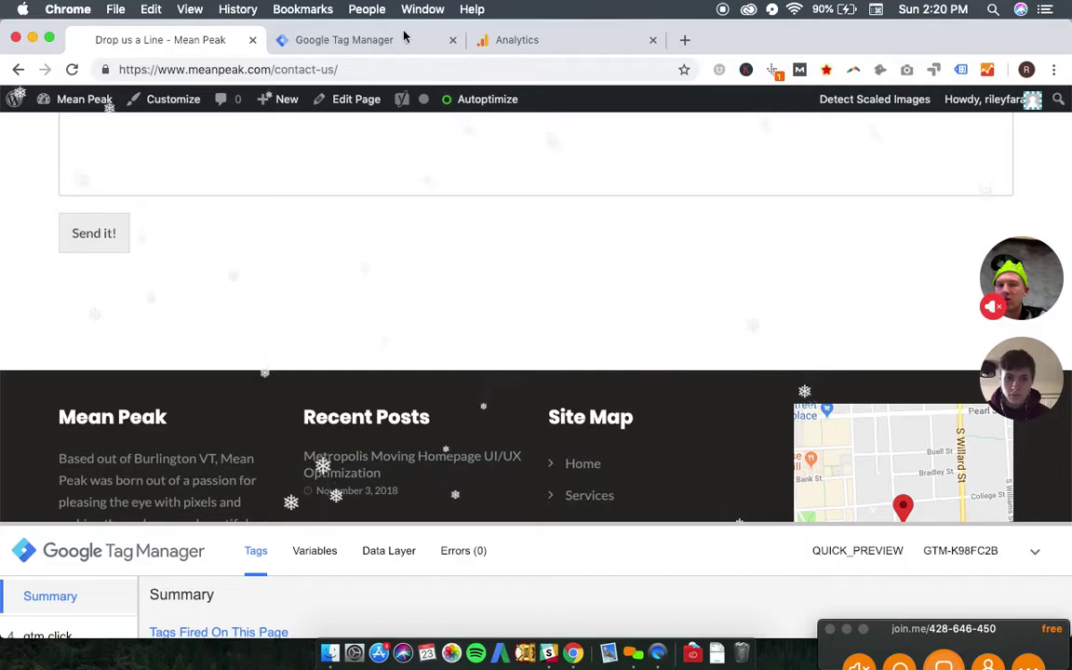
left_click(352, 44)
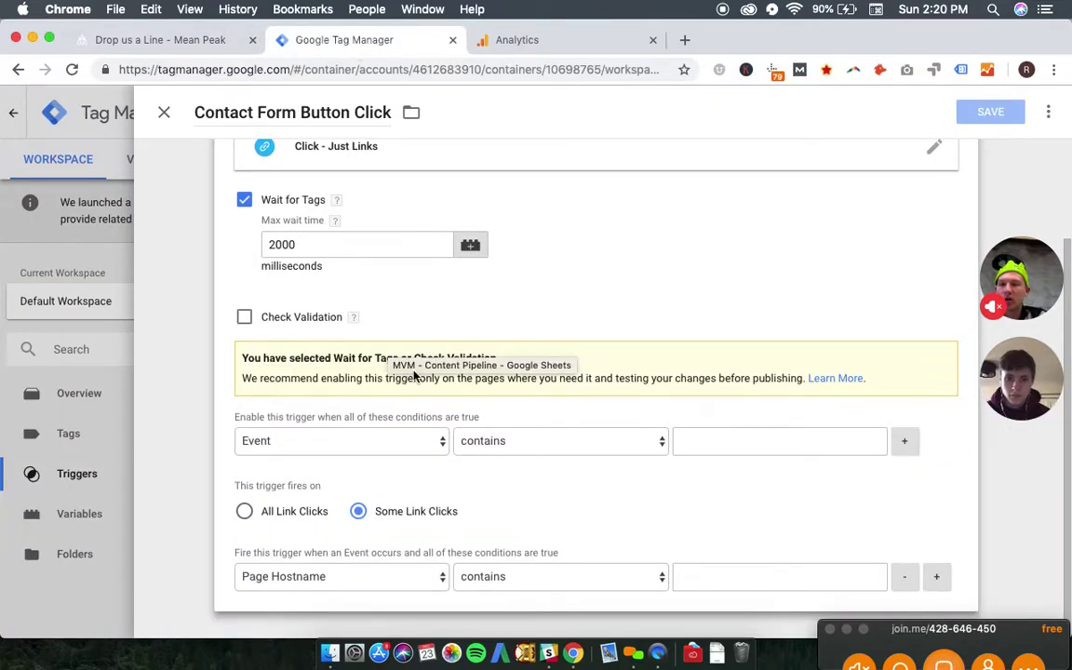
scroll(737, 294, "up", 2)
left_click(731, 280)
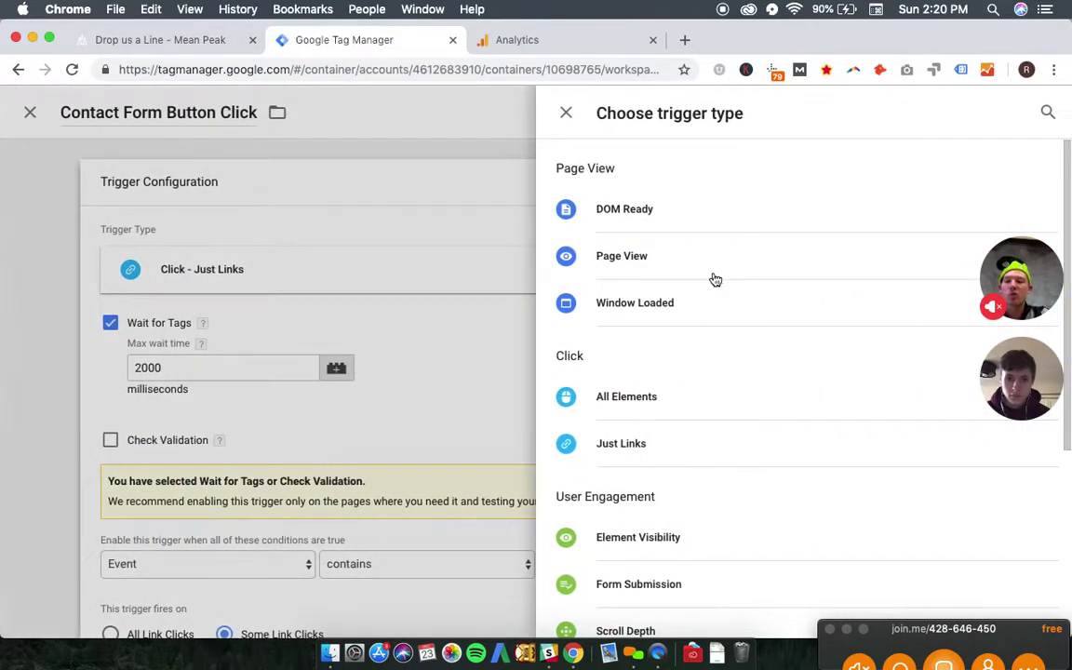
left_click(650, 406)
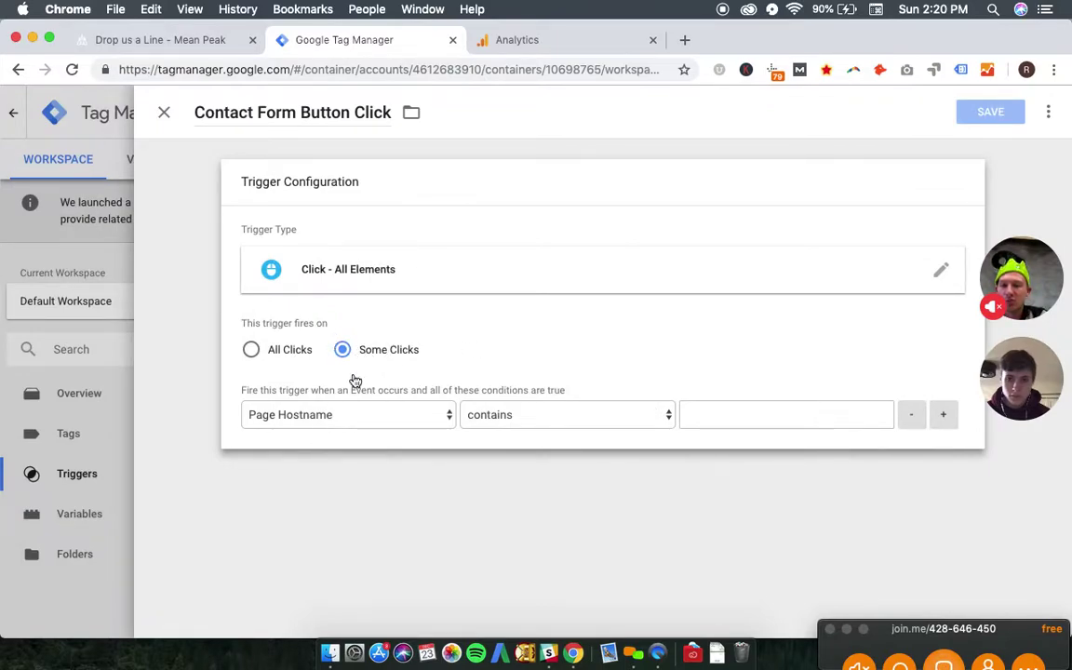
- Add the condition Page Path contains /contact-us/, copied from the site's address bar, and save the trigger
left_click(361, 424)
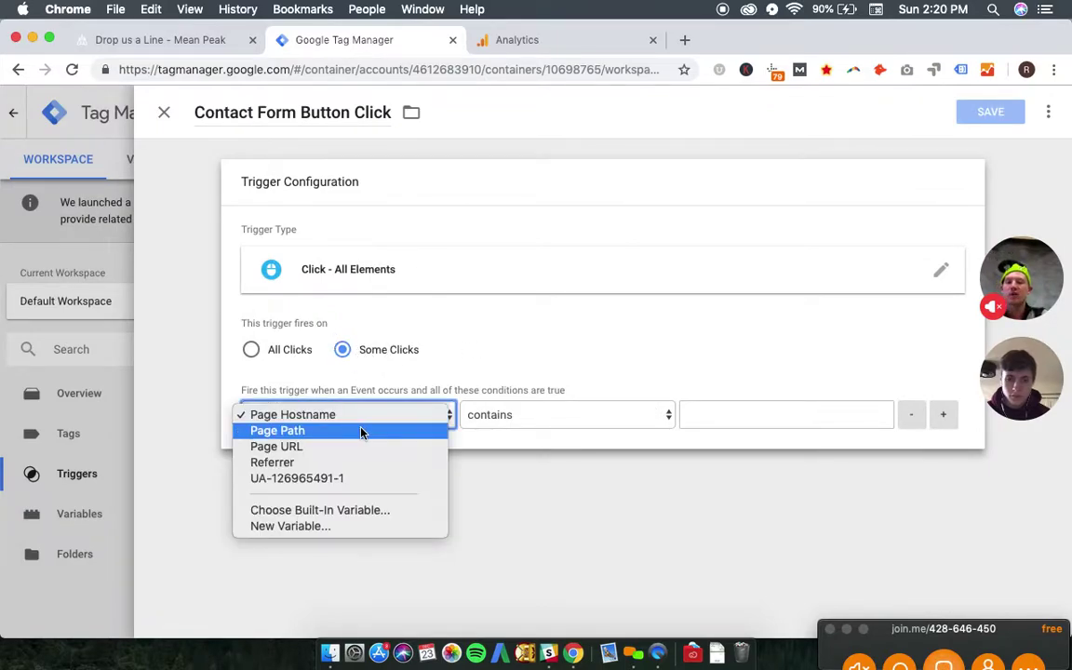
left_click(361, 434)
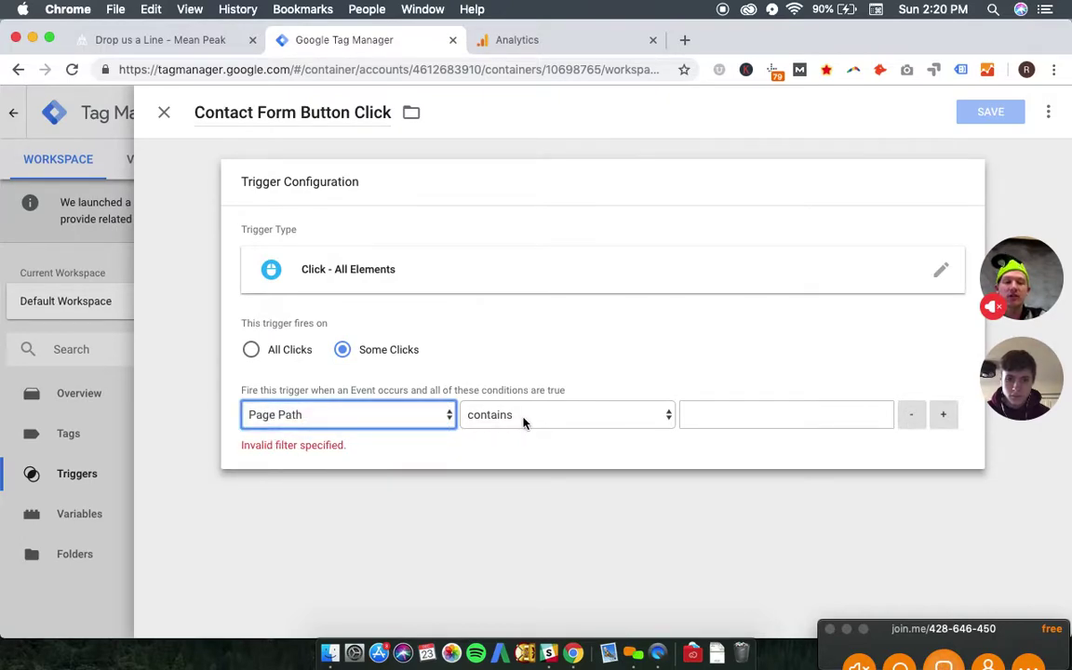
left_click(132, 45)
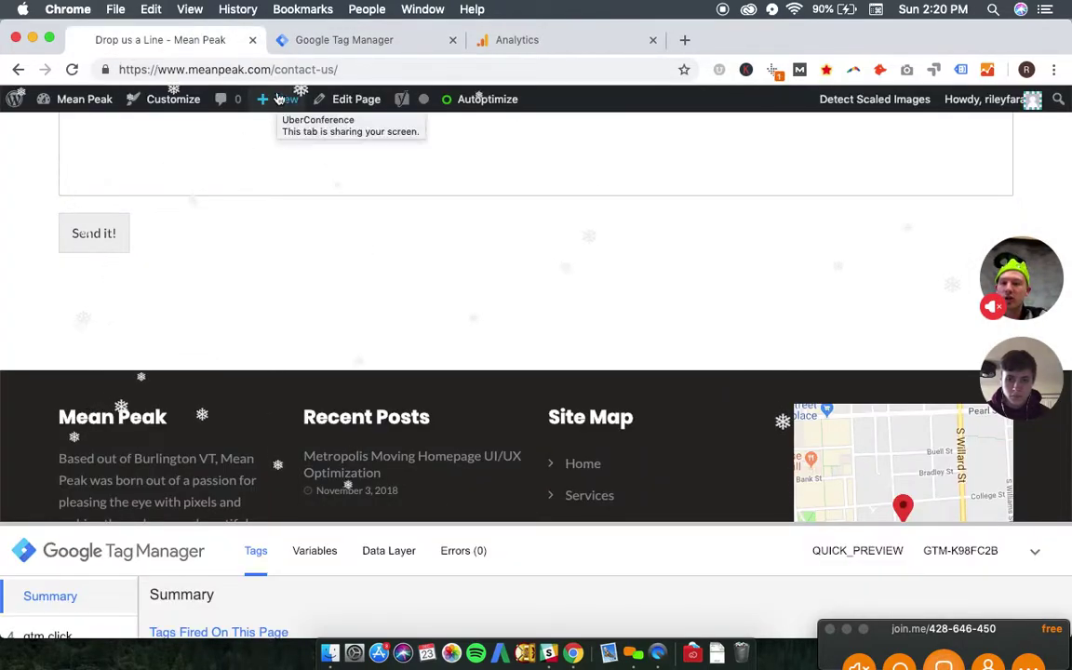
left_click_drag(270, 69, 353, 72)
key("cmd+c")
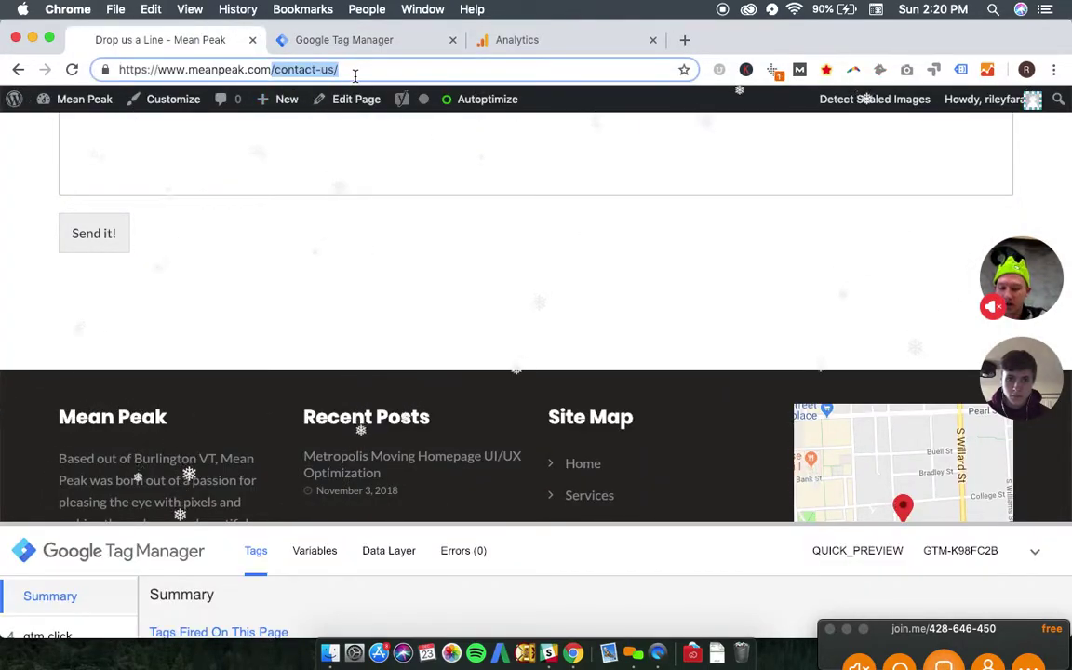
left_click(356, 44)
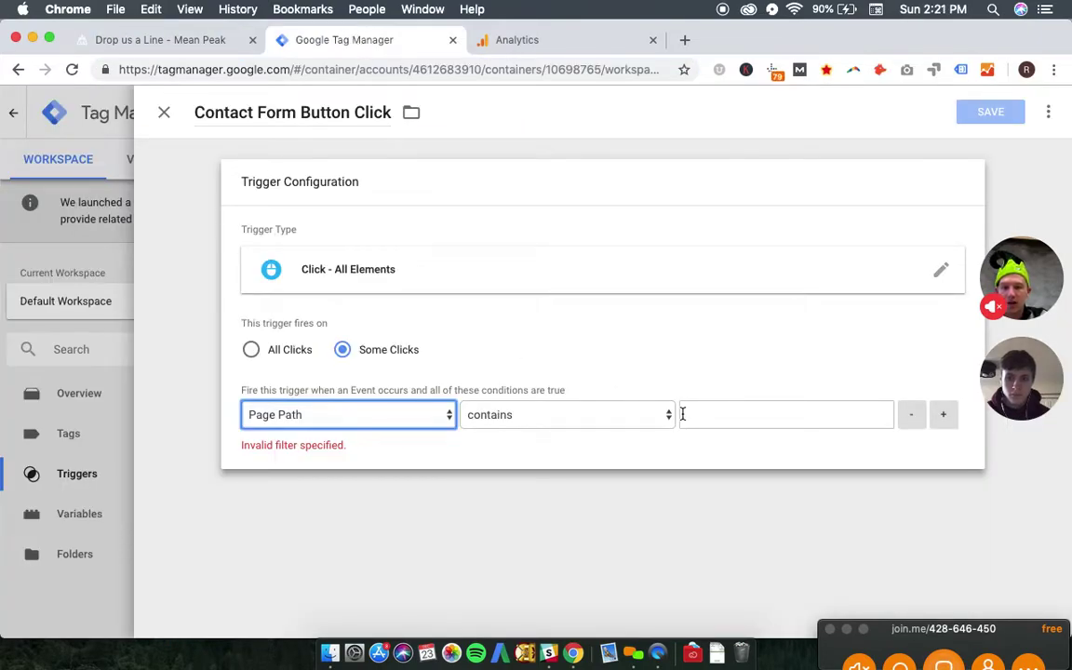
left_click(732, 415)
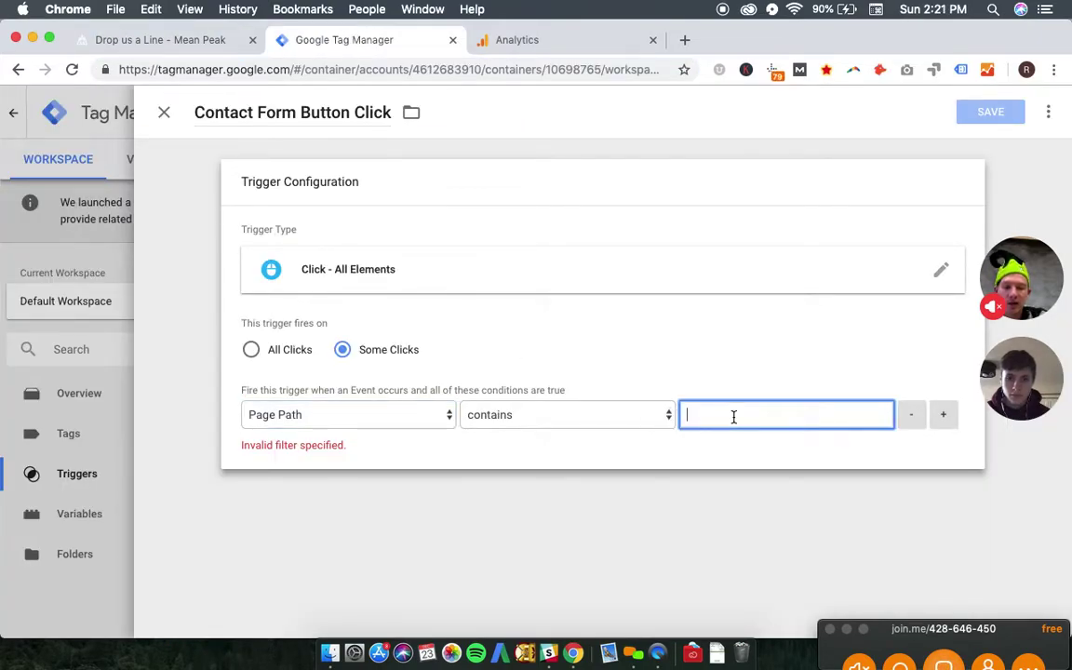
key("cmd+v")
left_click(720, 353)
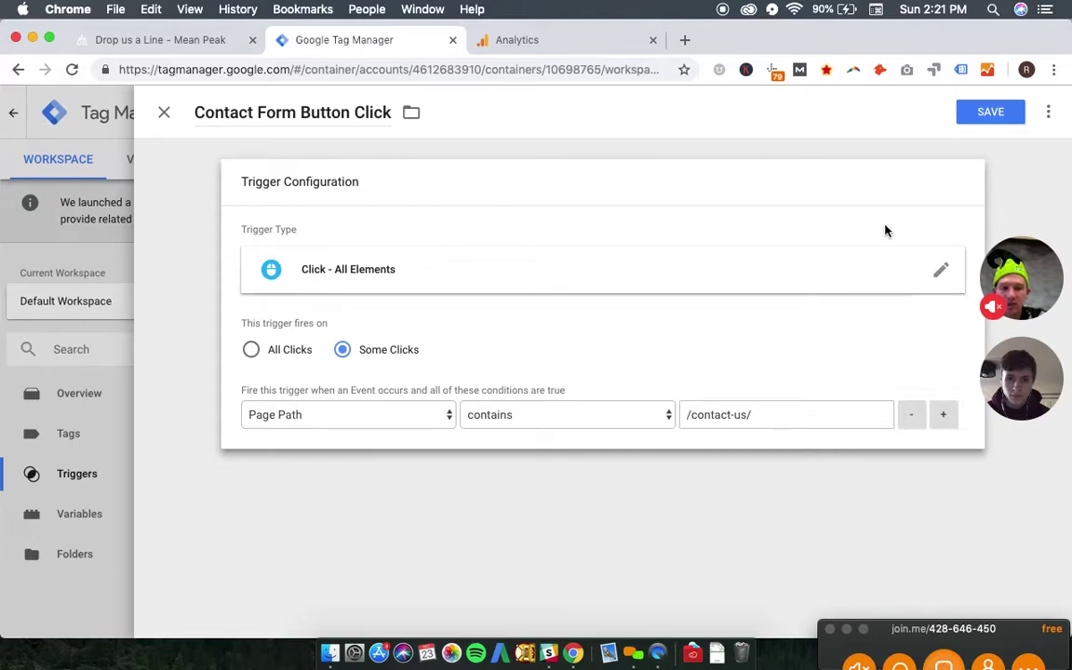
left_click(981, 123)
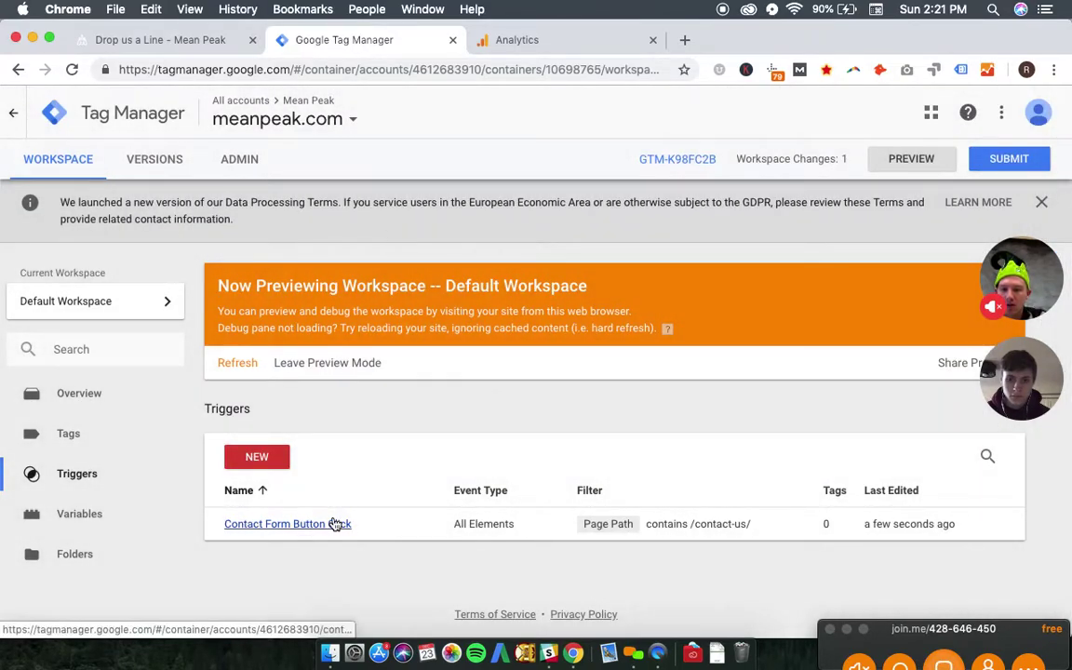
- Scroll the website's contact page, then reopen Contact Form Button Click from the Triggers list
left_click(159, 40)
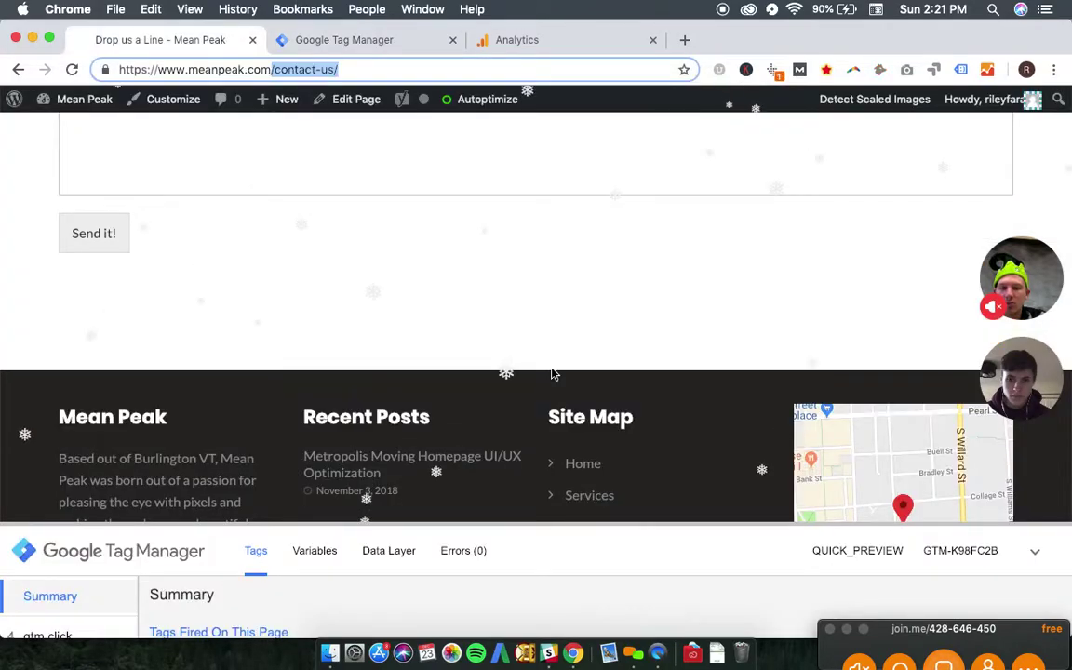
scroll(551, 373, "down", 3)
scroll(552, 373, "up", 15)
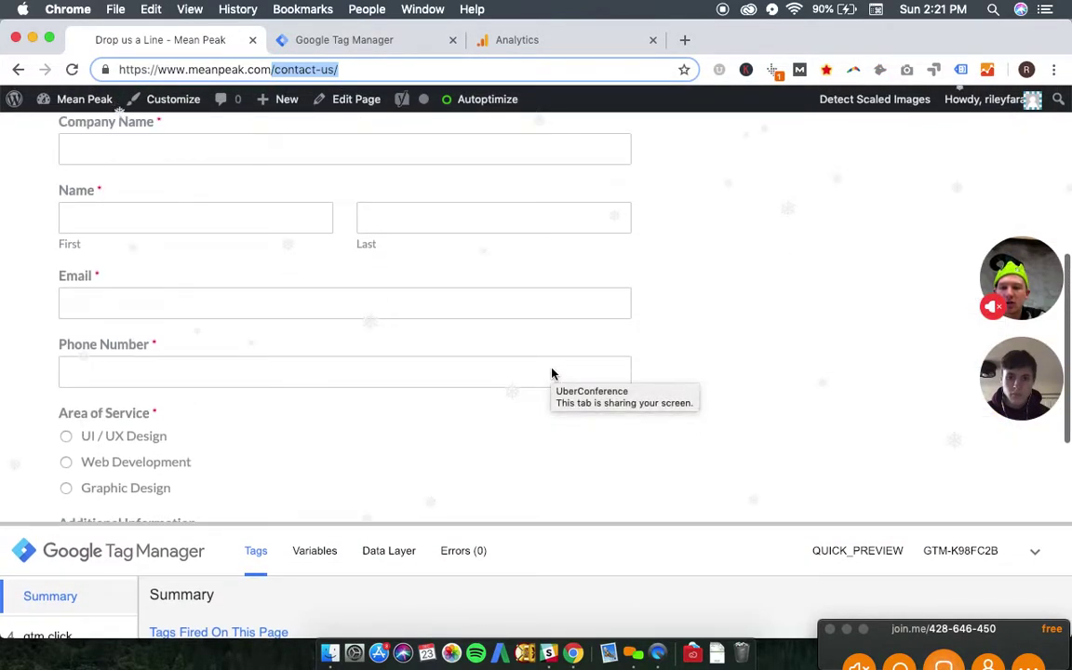
scroll(552, 369, "down", 15)
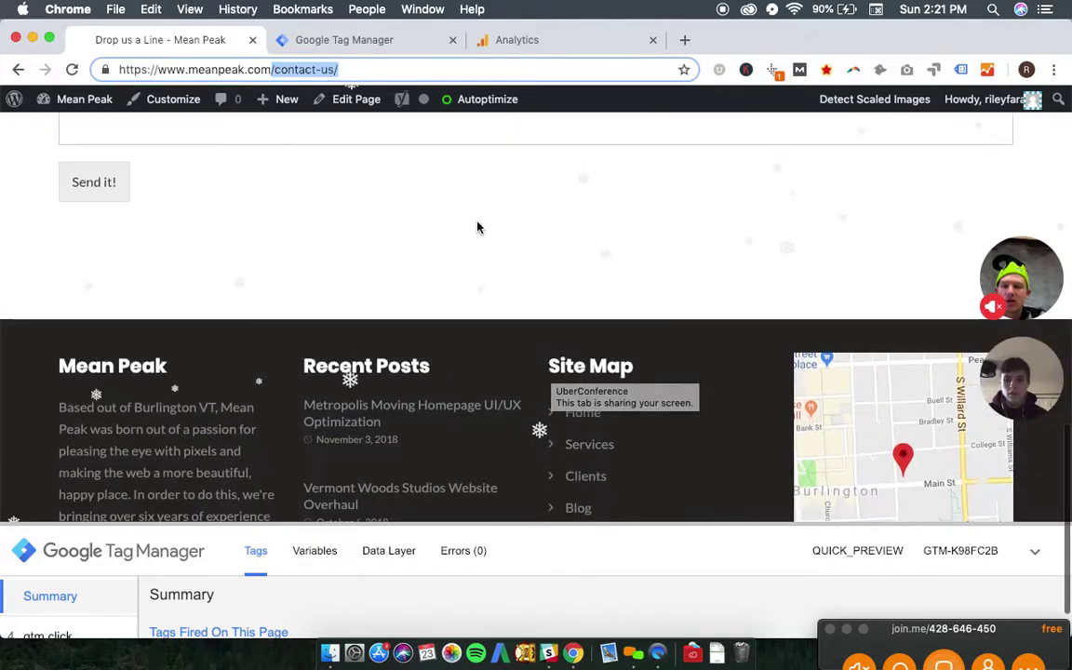
left_click(356, 45)
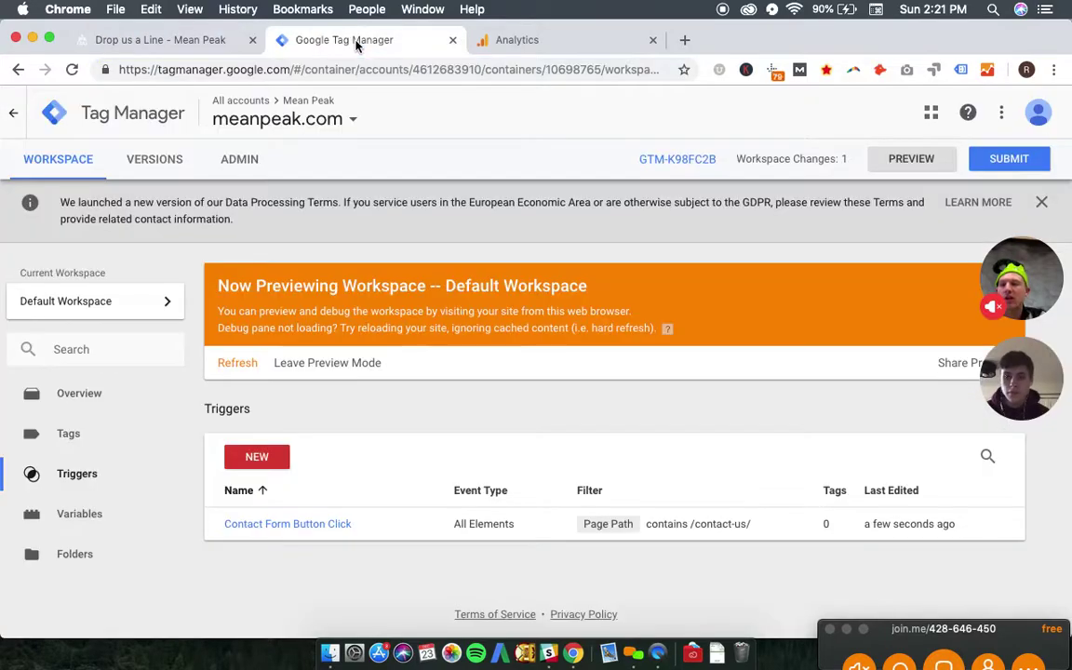
left_click(321, 525)
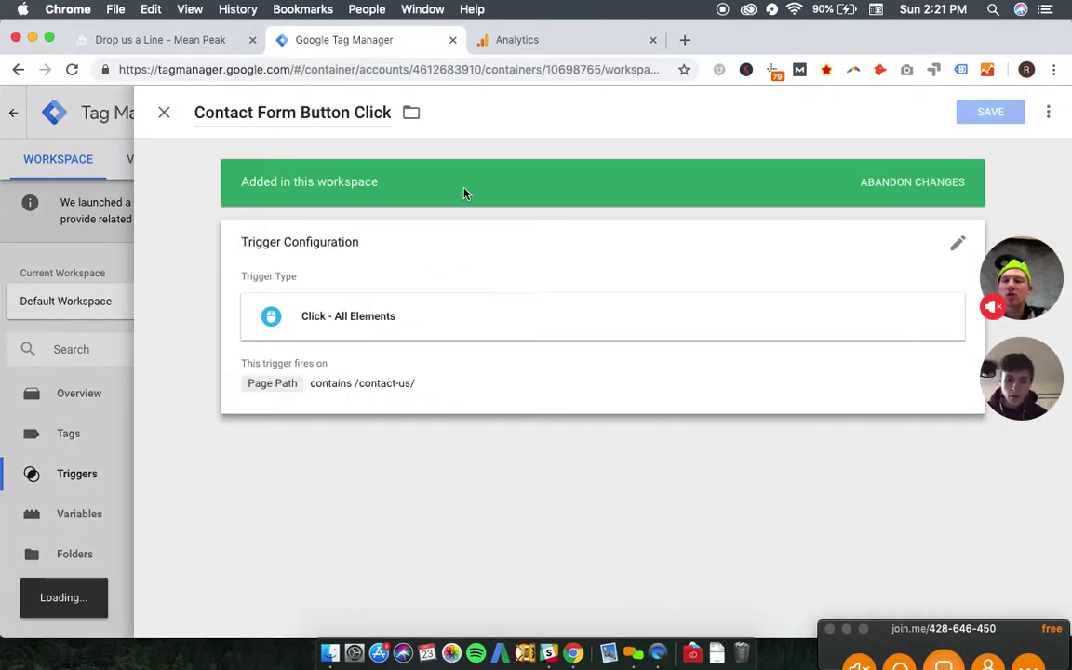
- Edit the trigger to add a second condition, browse the built-in variables, then return to the contact page
left_click(546, 391)
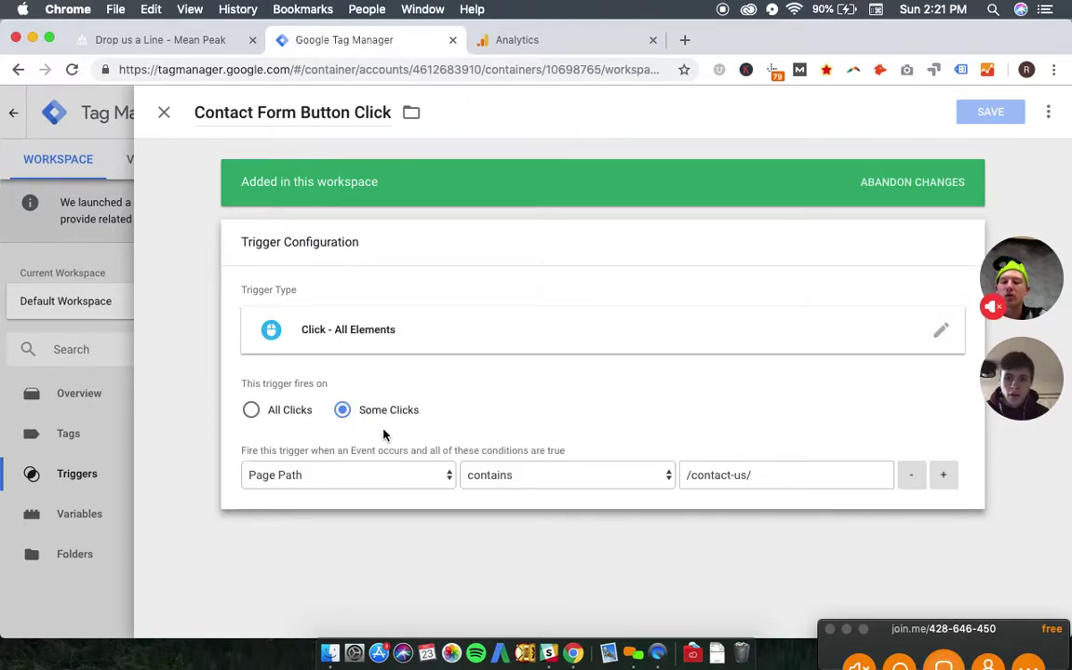
left_click(944, 477)
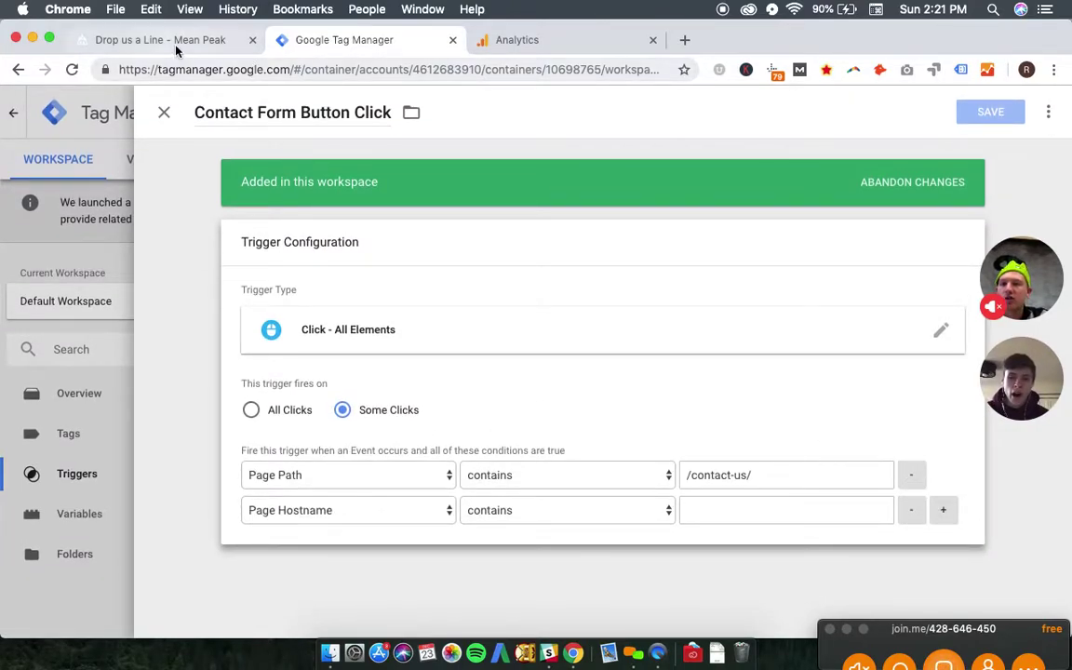
left_click(381, 512)
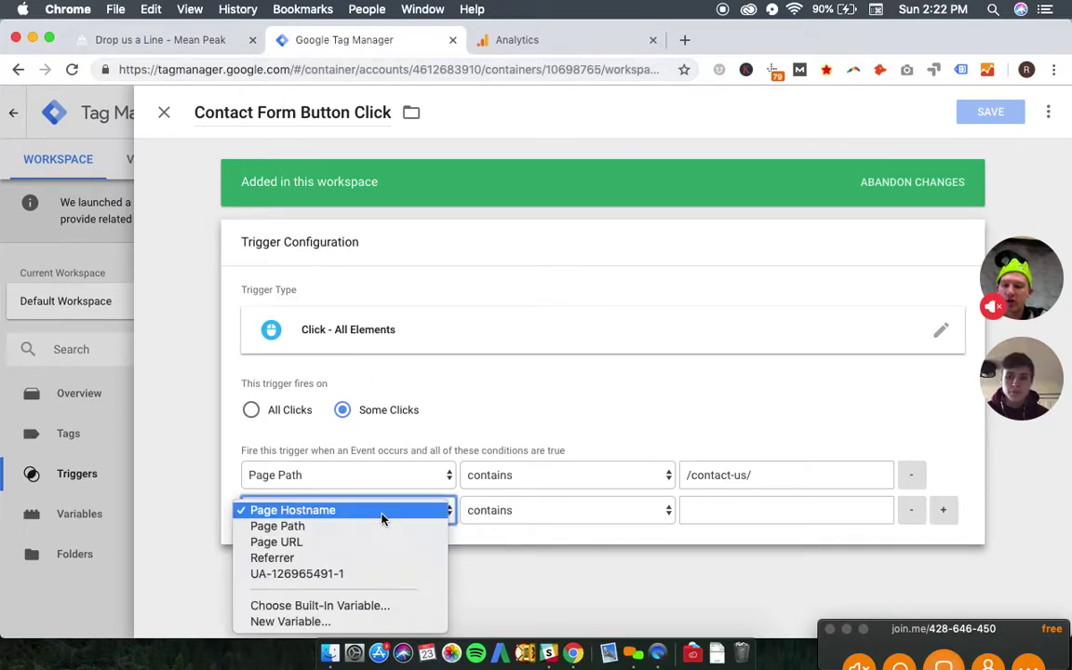
left_click(328, 606)
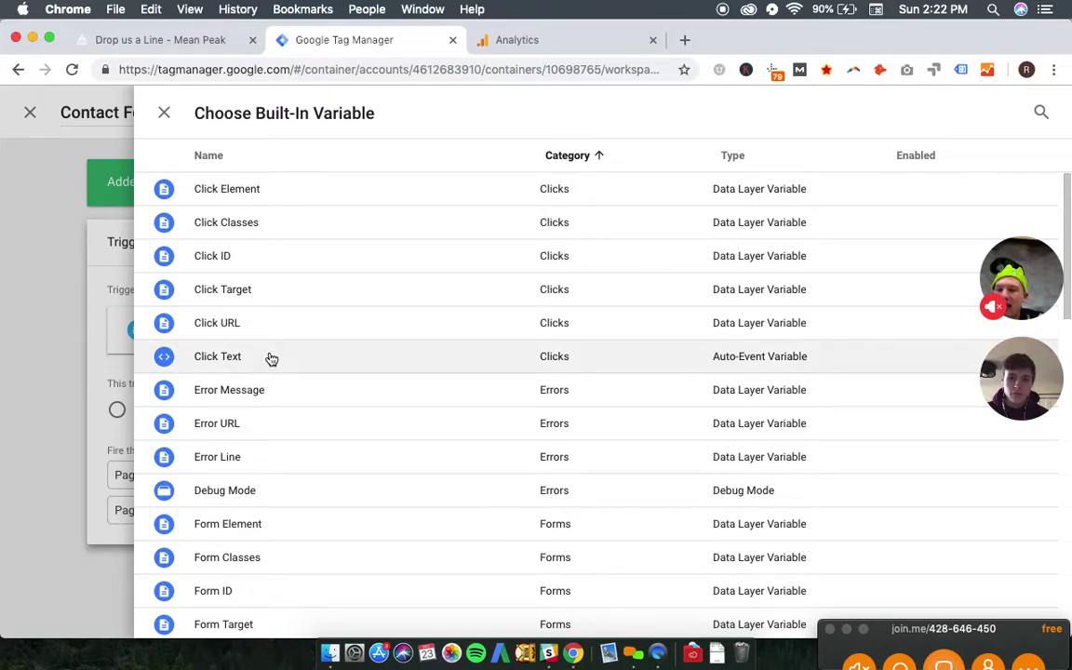
left_click(169, 41)
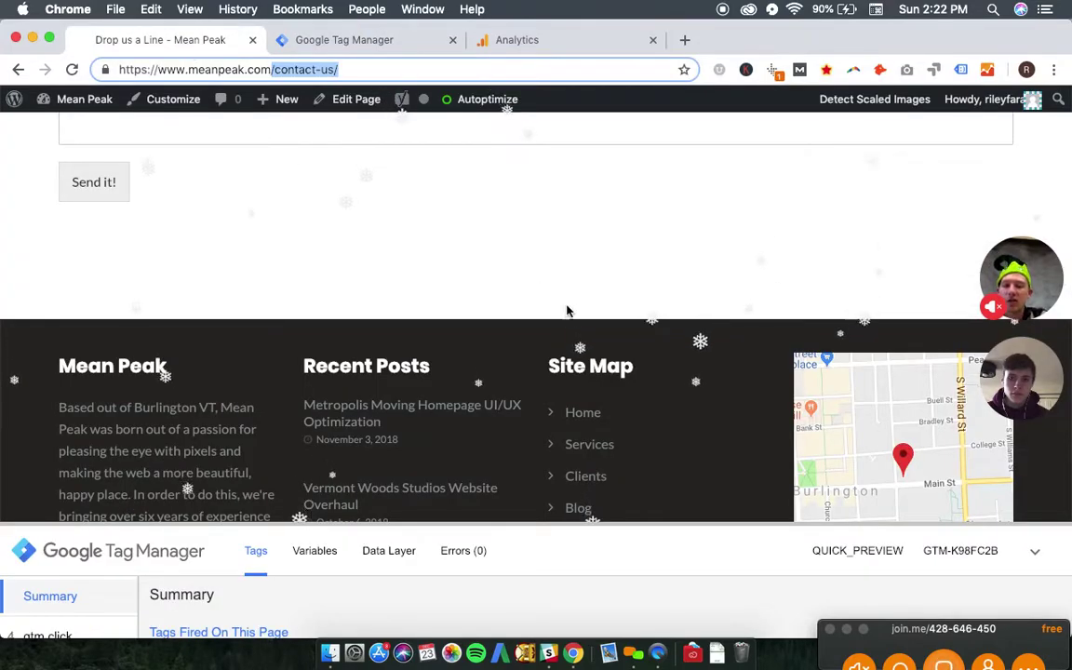
left_click_drag(556, 526, 581, 319)
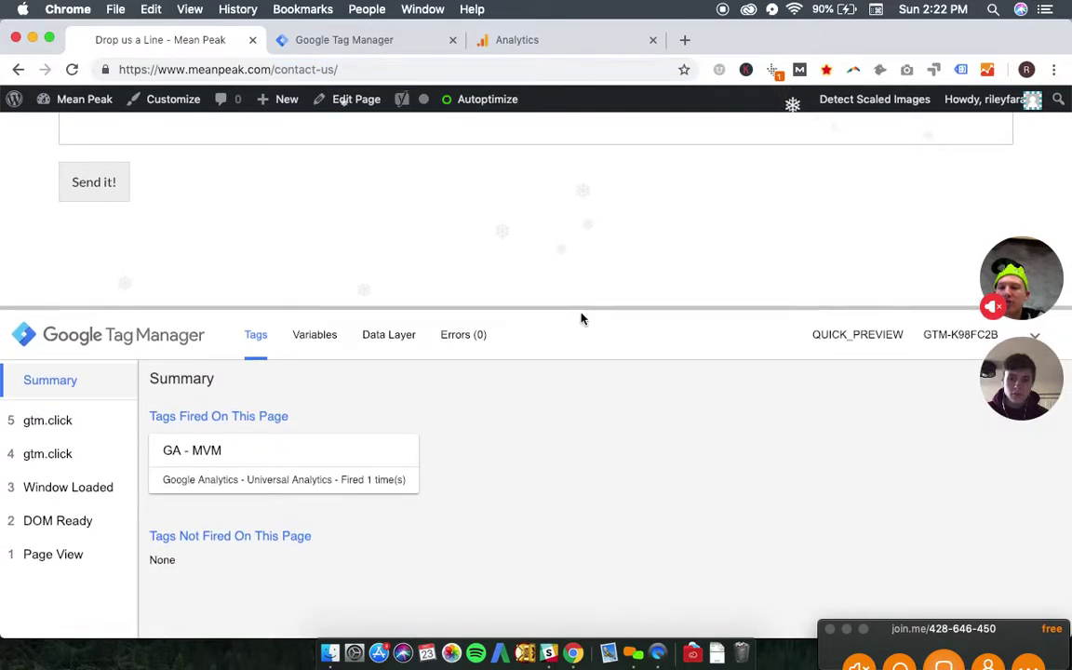
left_click(106, 185)
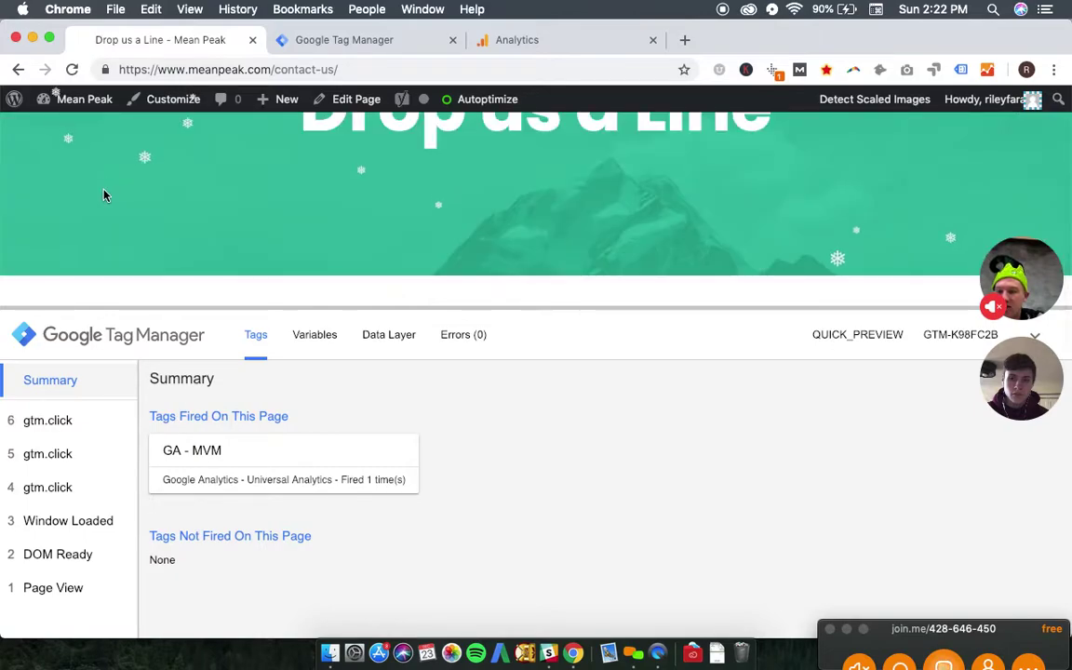
left_click(93, 433)
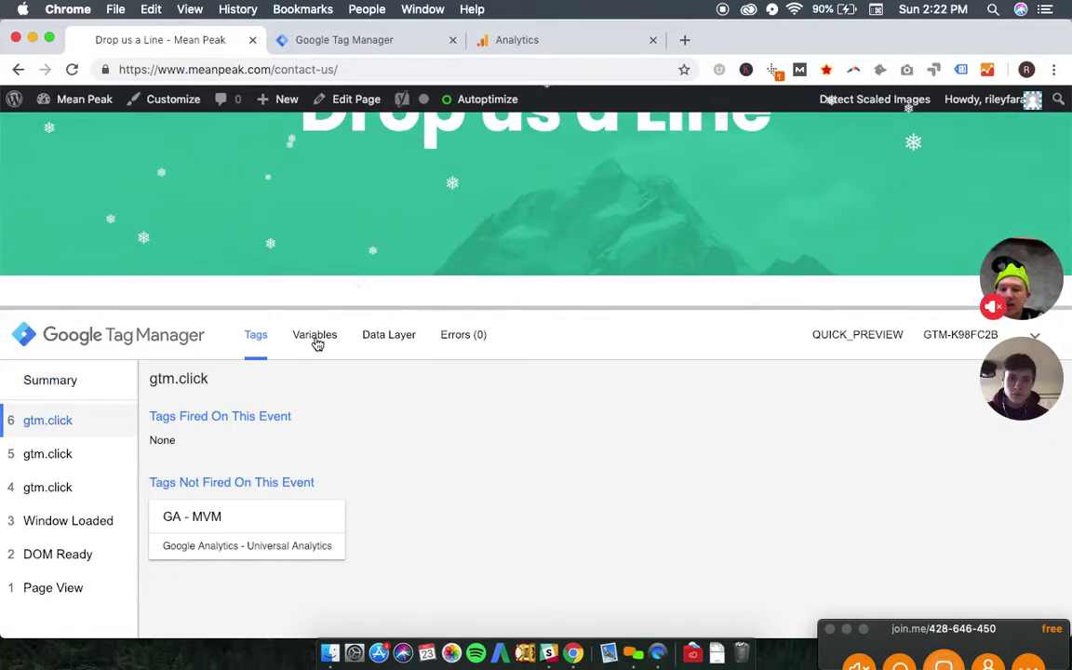
left_click(315, 340)
scroll(399, 419, "down", 4)
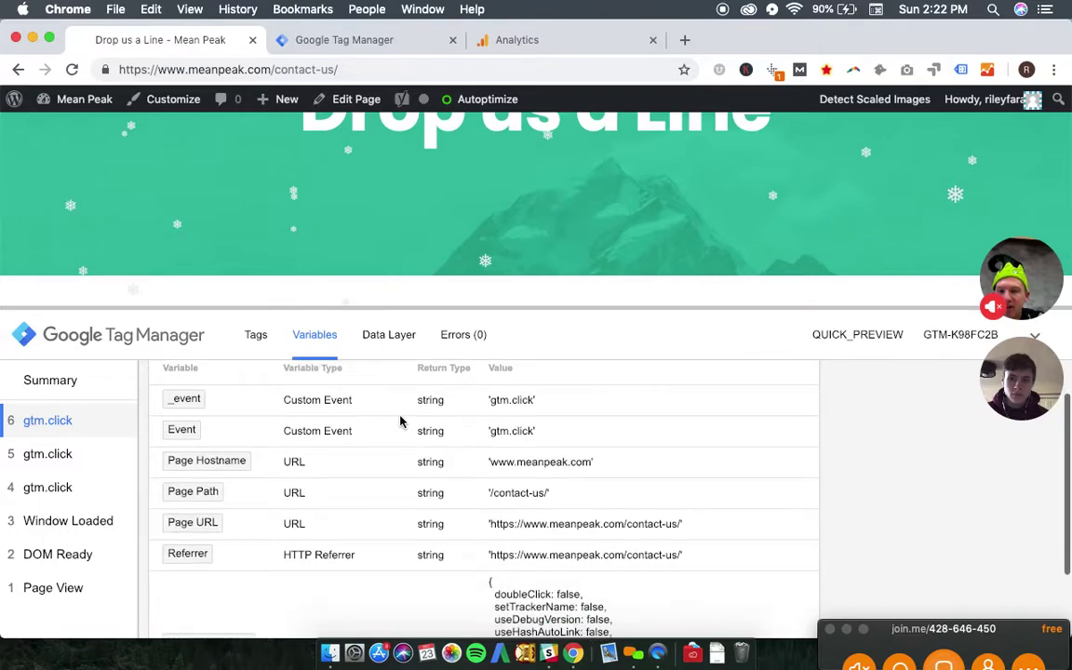
scroll(412, 507, "down", 2)
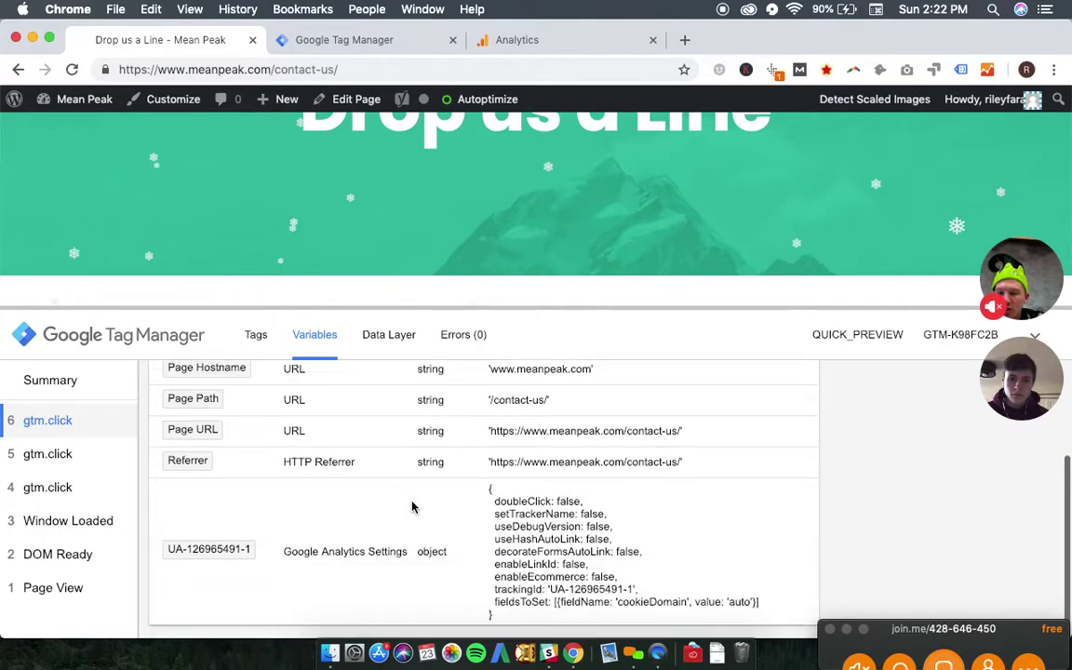
scroll(409, 493, "up", 4)
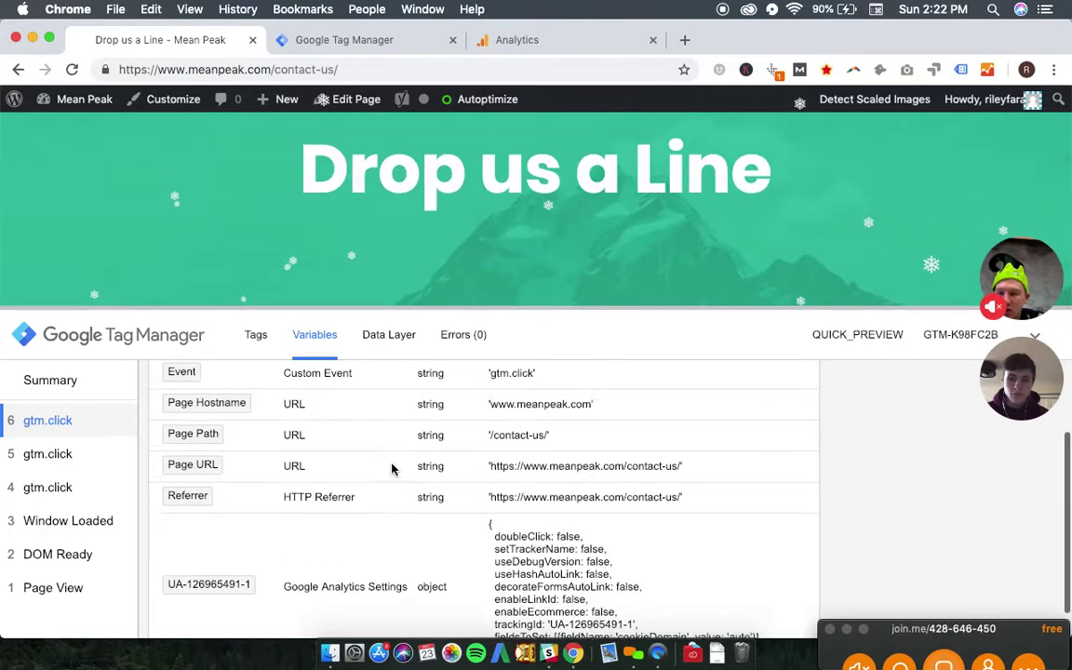
triple_click(515, 438)
left_click(567, 443)
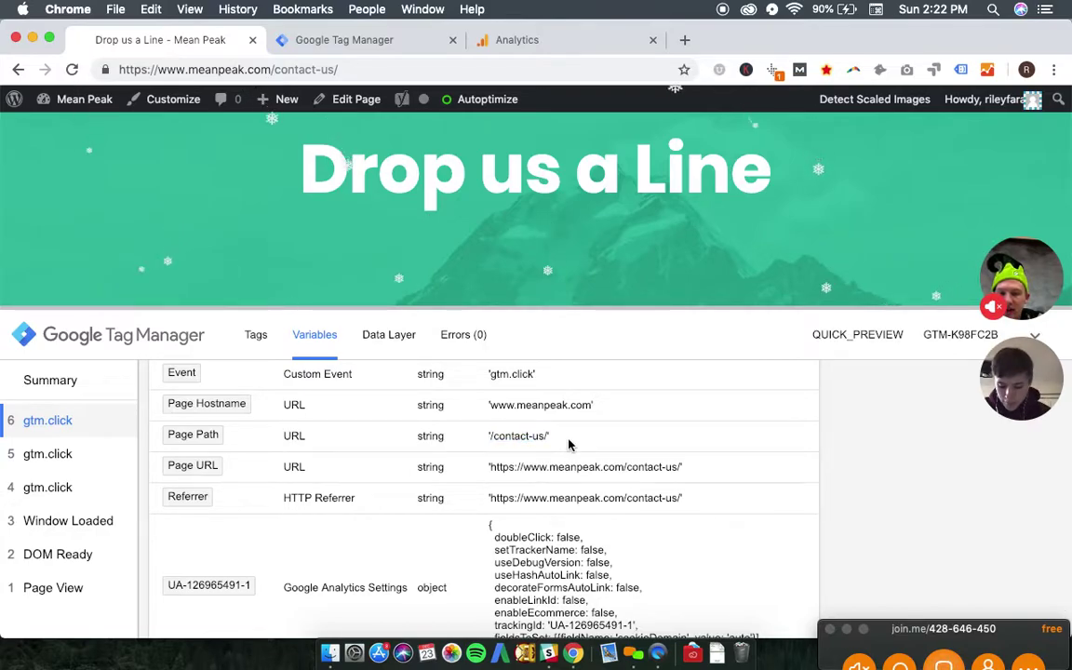
scroll(567, 443, "up", 3)
scroll(566, 444, "down", 3)
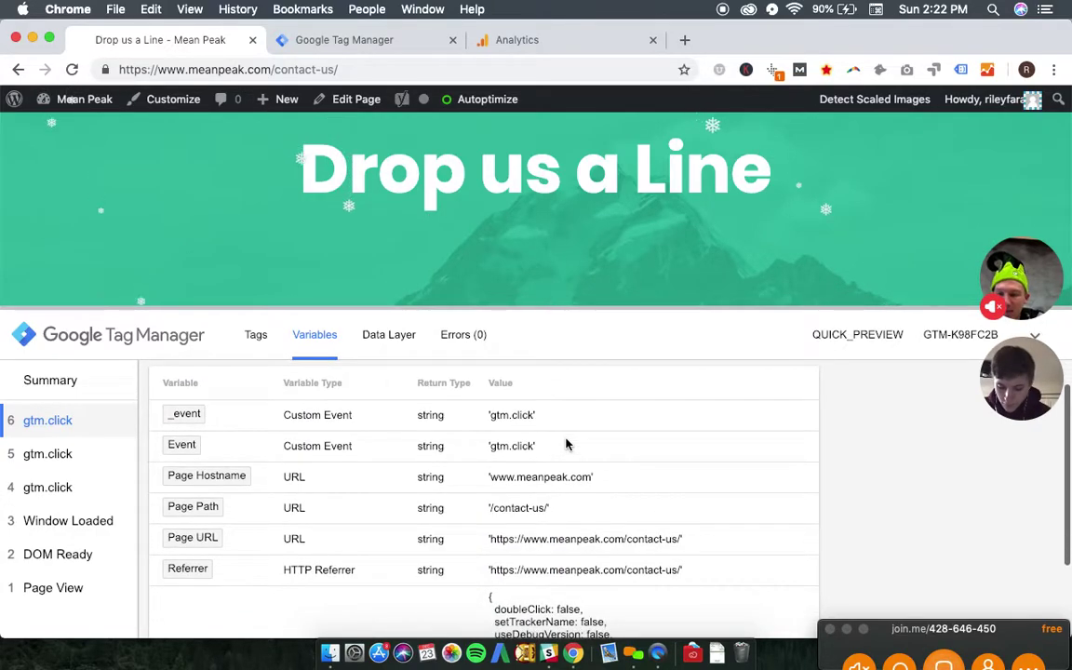
scroll(611, 493, "down", 2)
scroll(611, 493, "up", 4)
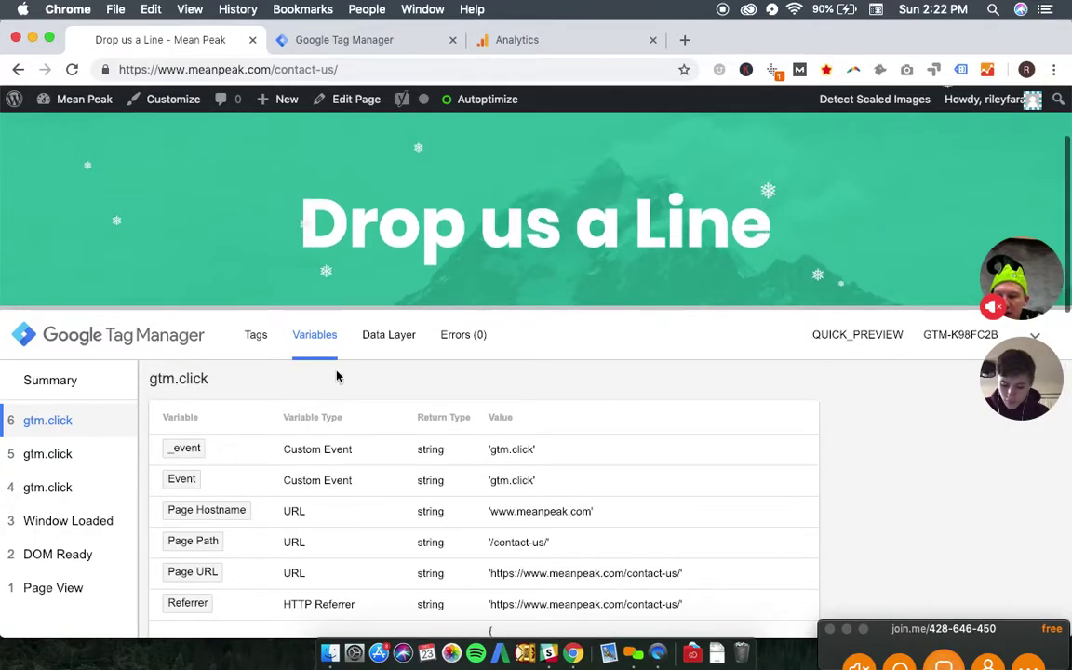
left_click(386, 350)
left_click(459, 347)
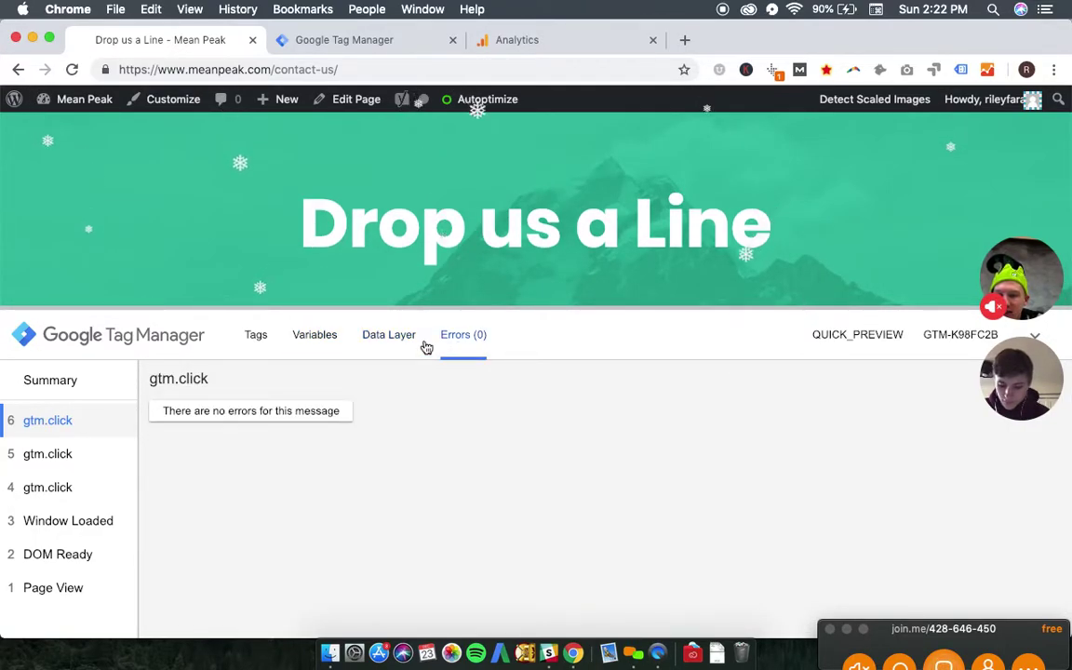
left_click(318, 341)
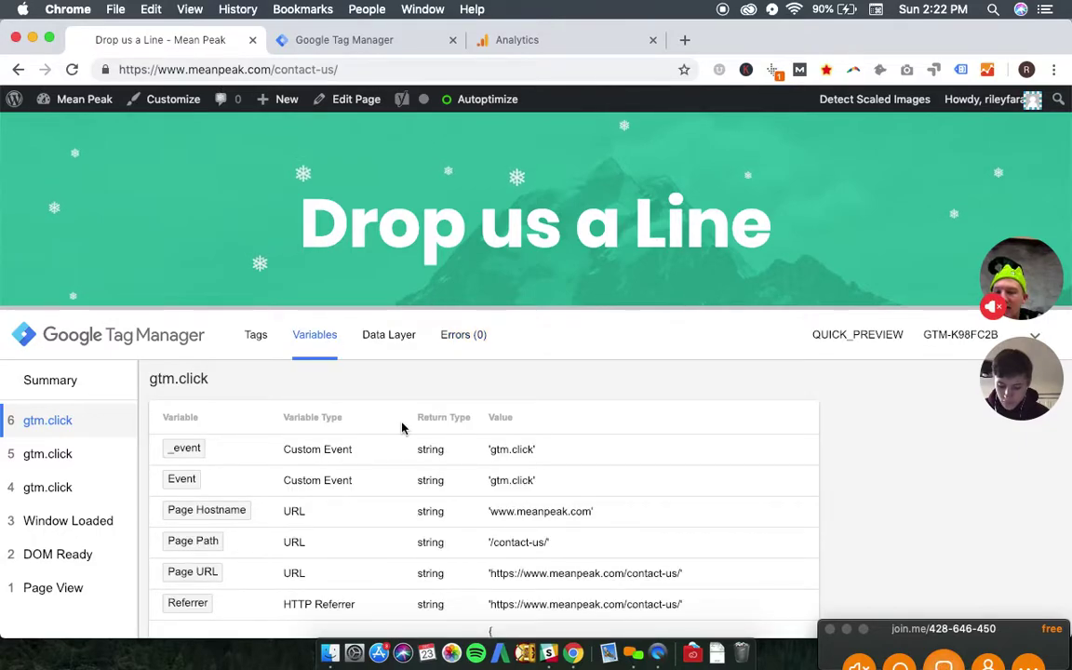
scroll(402, 428, "down", 3)
scroll(401, 428, "down", 1)
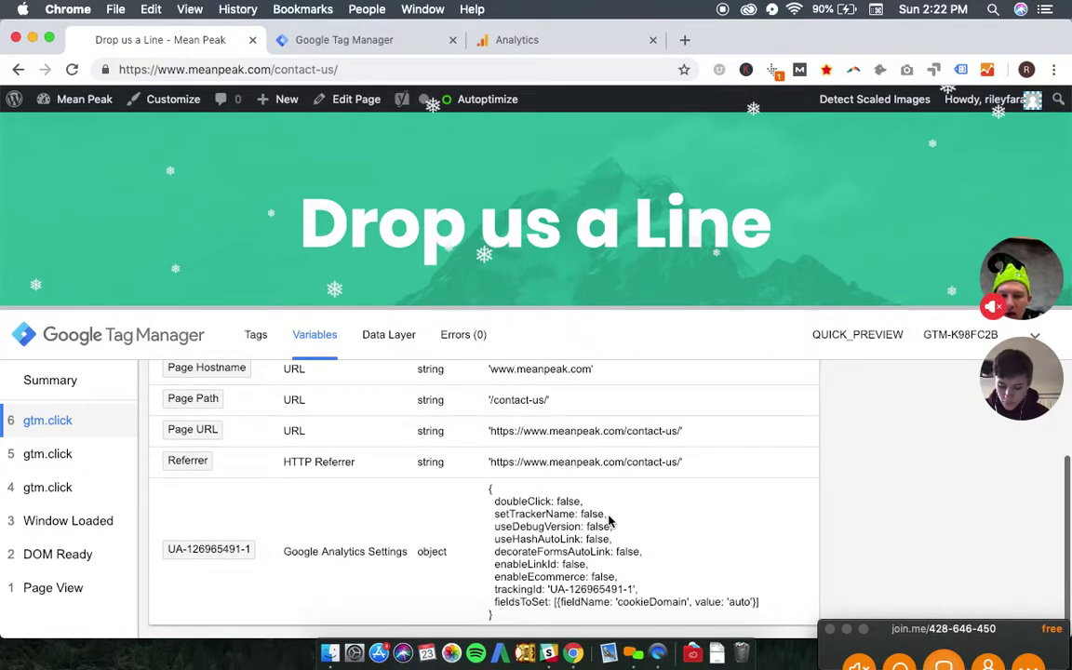
scroll(610, 521, "up", 2)
scroll(609, 521, "up", 2)
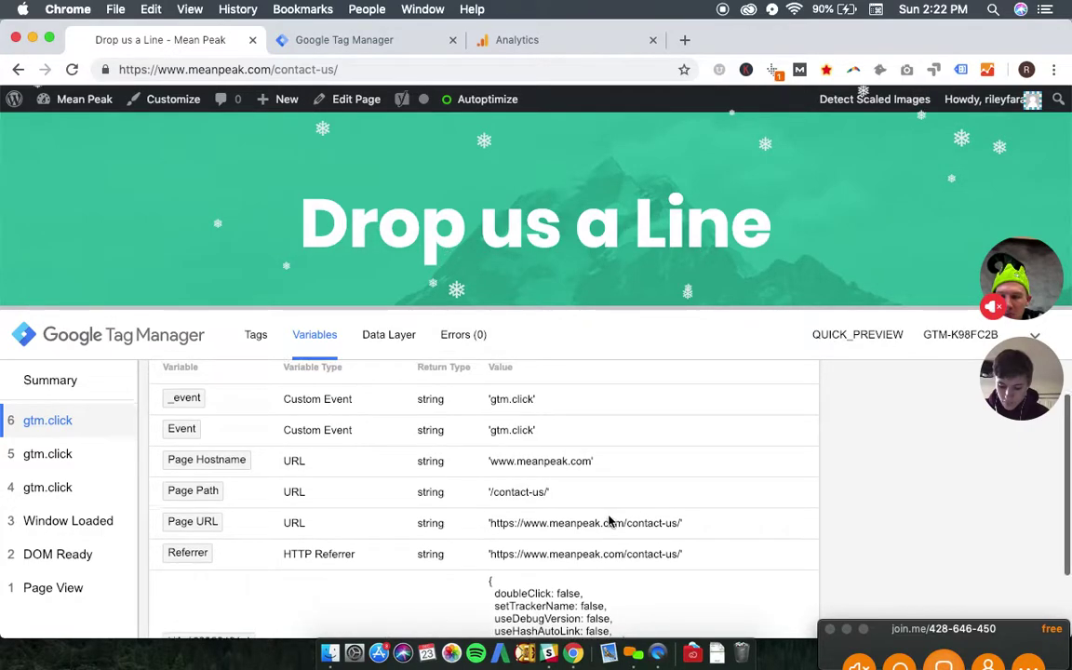
left_click_drag(491, 509, 547, 510)
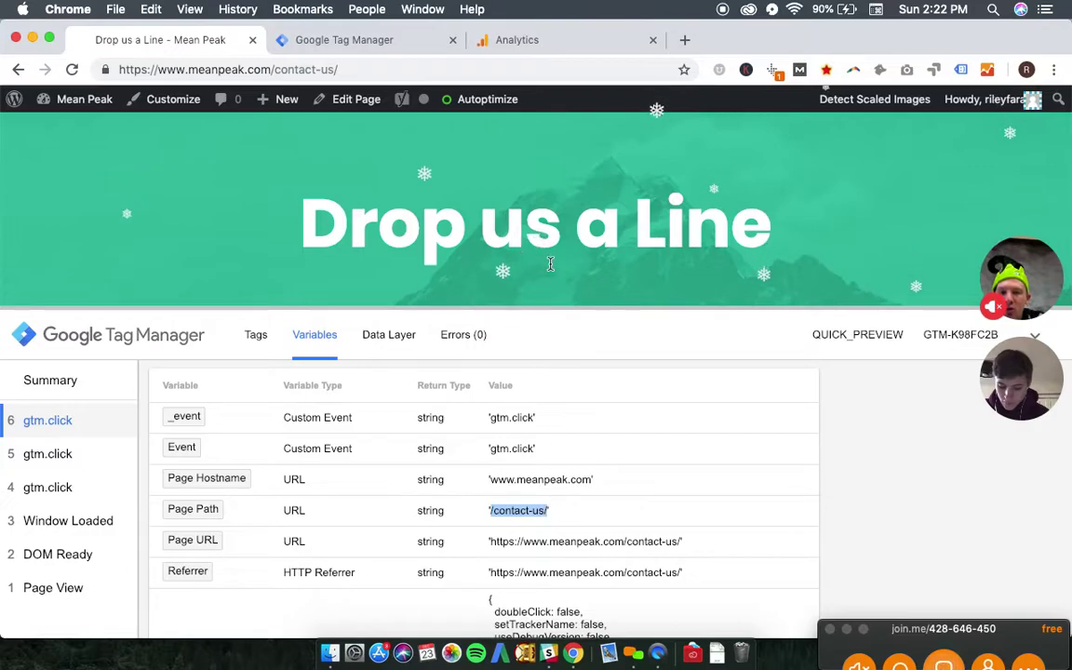
left_click(550, 266)
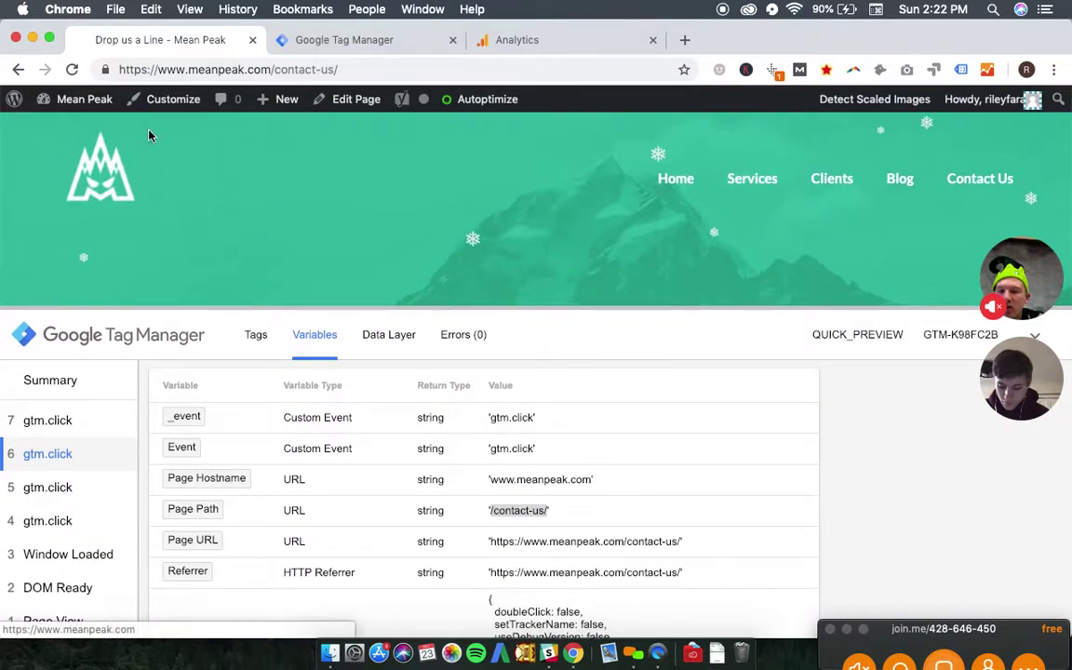
- Visit the Mean Peak home page, return via 'Work with us', and inspect the logged gtm.click
left_click(51, 149)
left_click(104, 183)
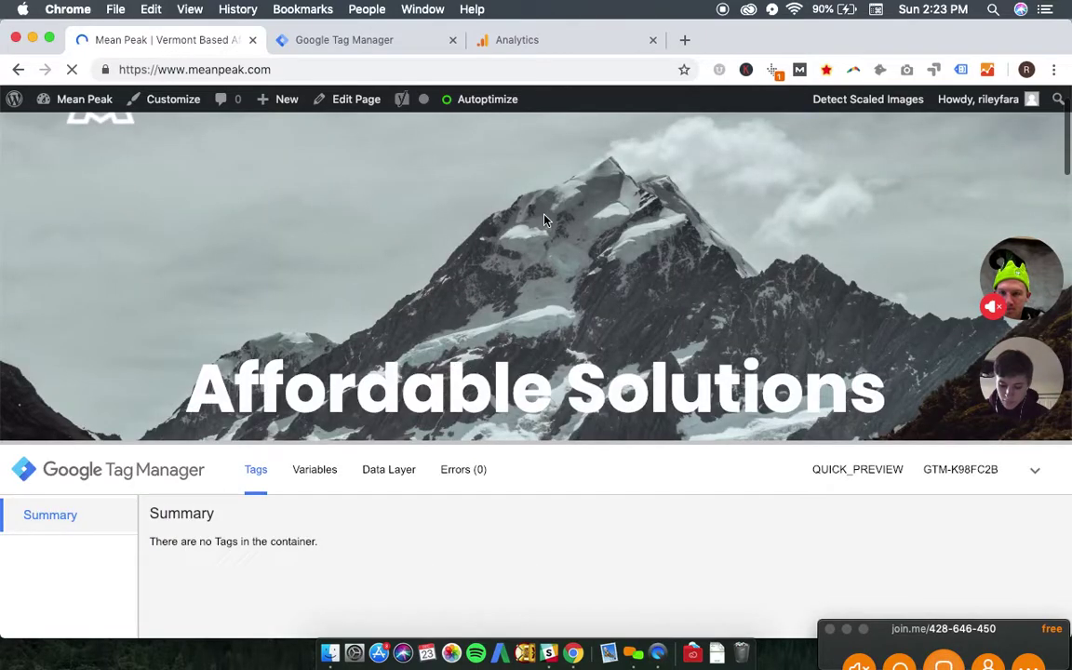
scroll(544, 221, "down", 3)
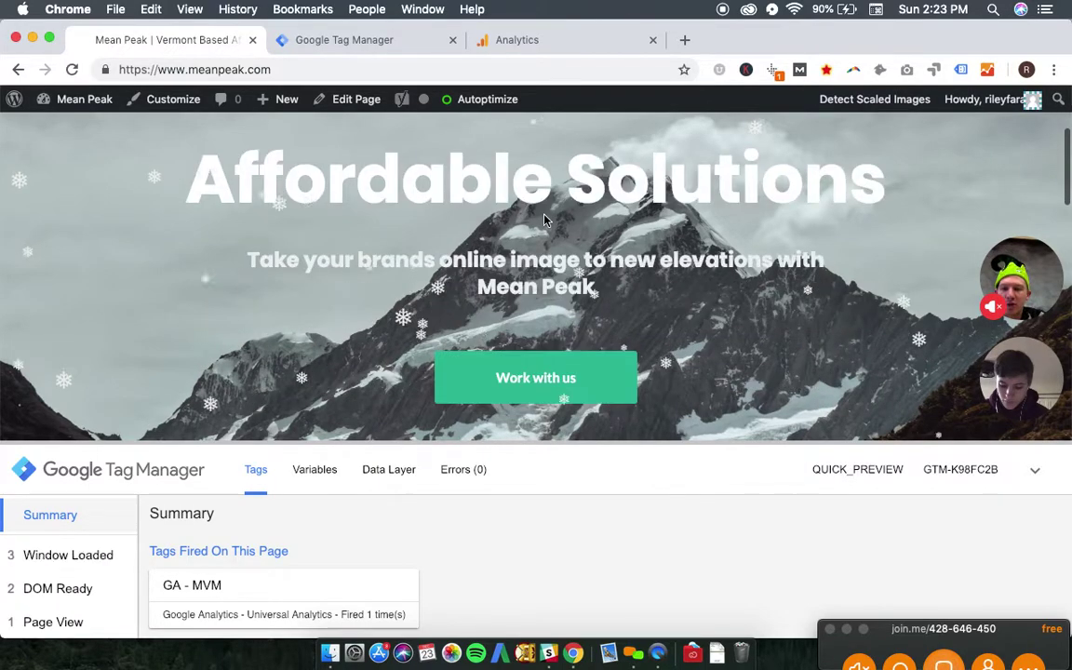
scroll(562, 288, "down", 2)
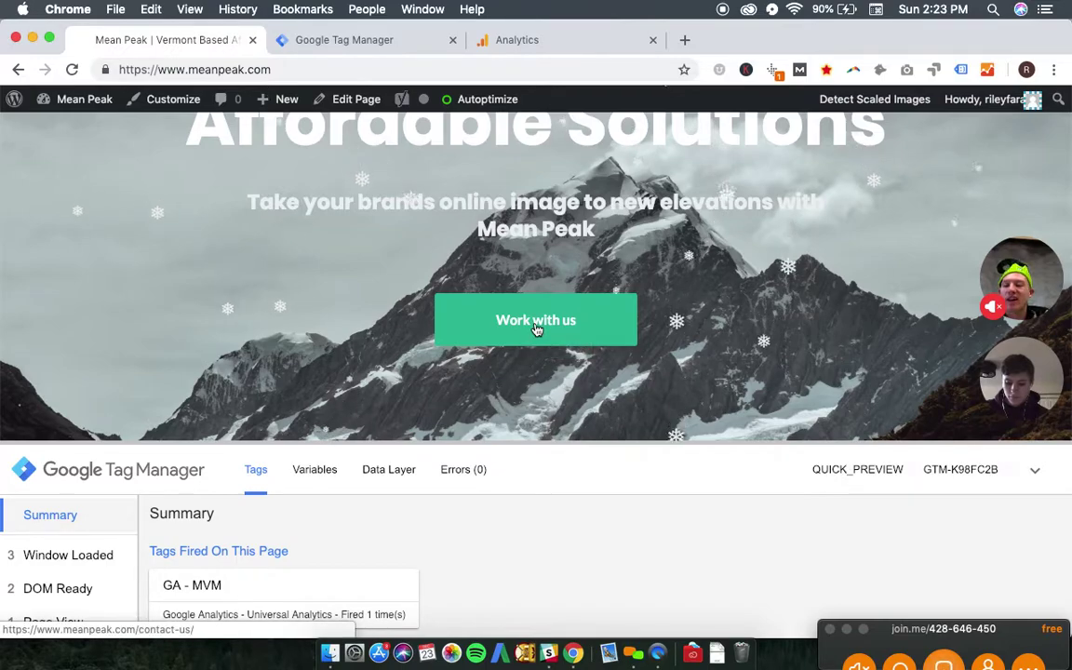
left_click(536, 327)
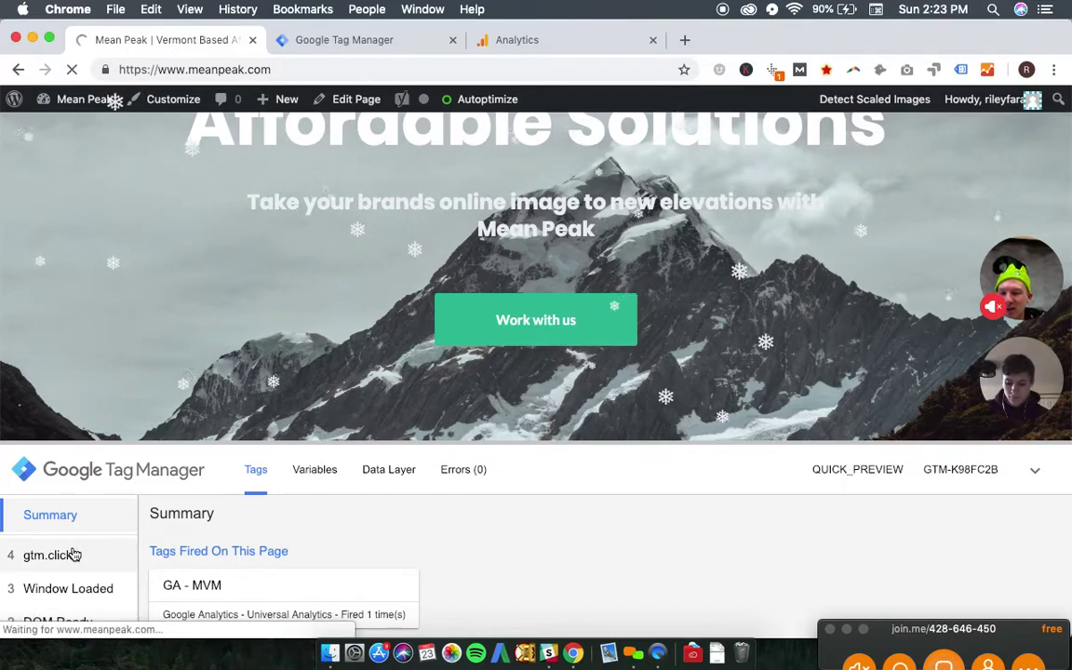
left_click(72, 553)
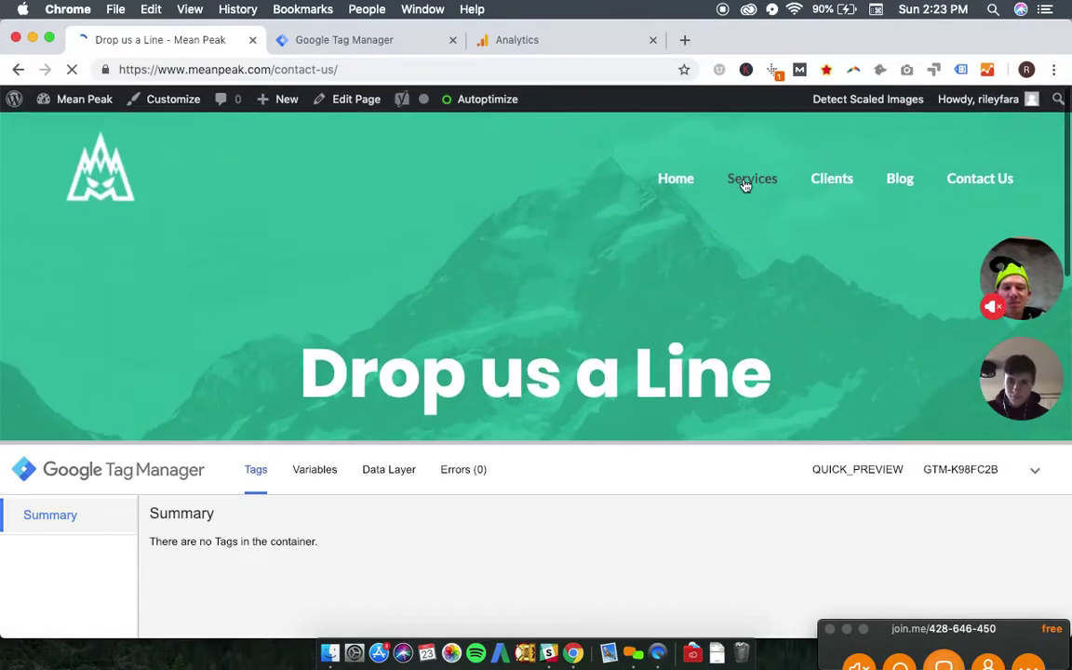
- Submit the empty contact form and open the new gtm.click event's variables
scroll(523, 225, "down", 10)
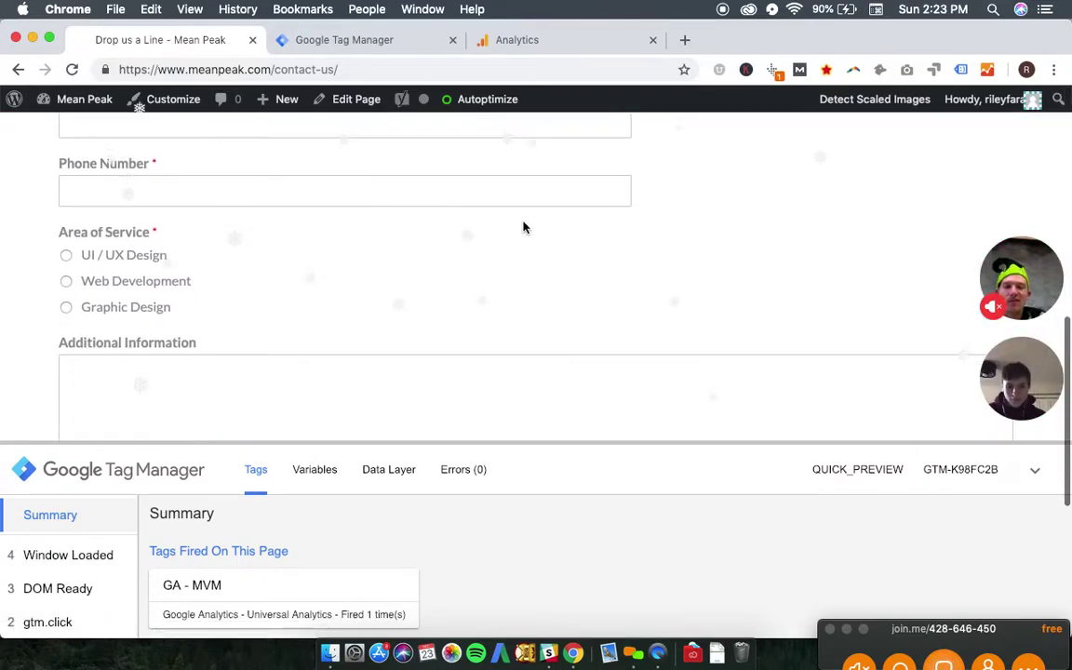
scroll(524, 225, "down", 5)
scroll(523, 227, "up", 2)
scroll(524, 227, "up", 4)
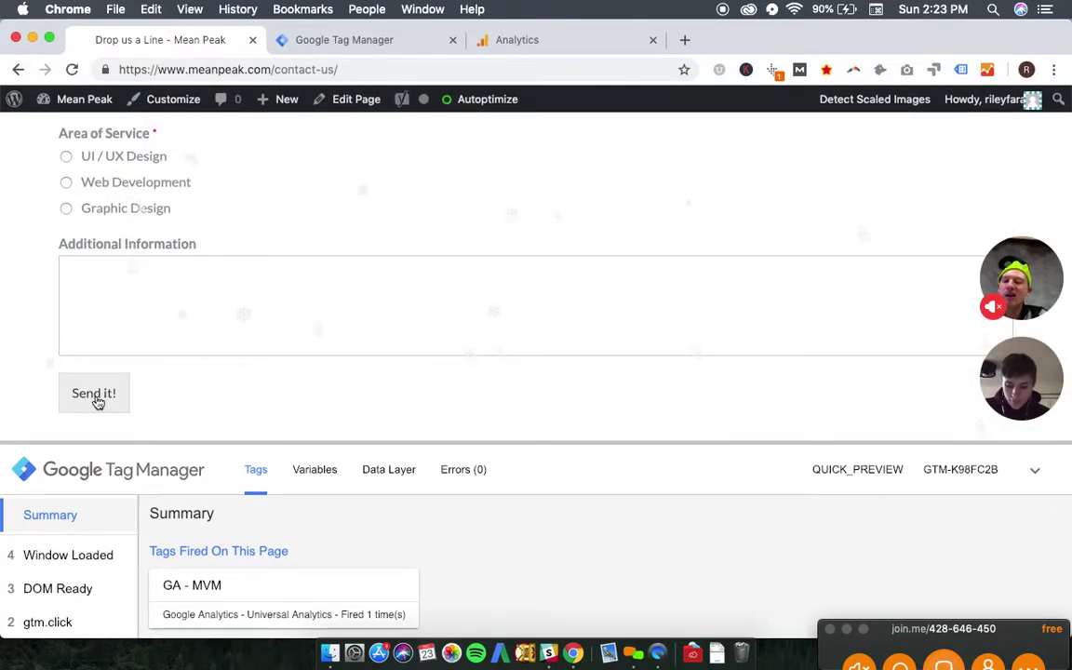
left_click(95, 396)
scroll(389, 275, "down", 3)
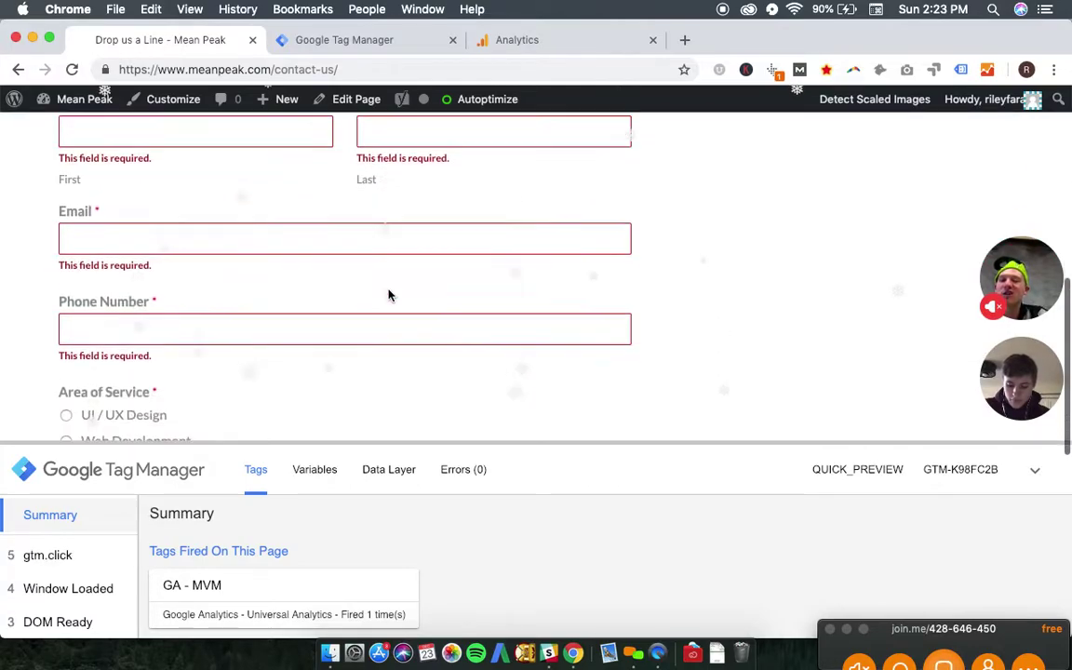
left_click(62, 558)
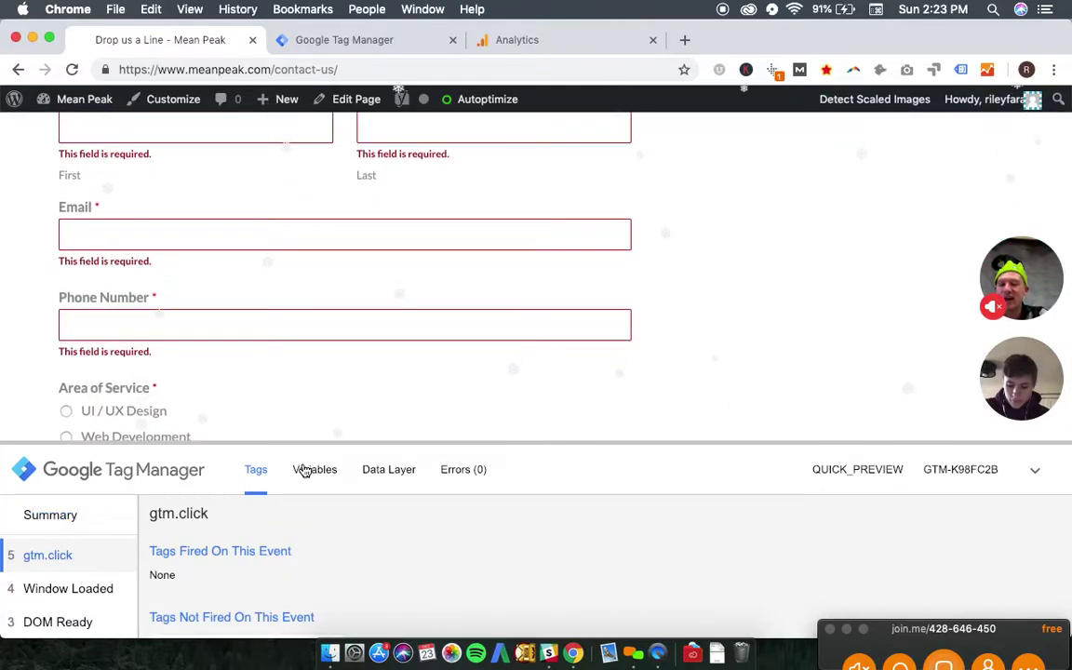
left_click(312, 469)
- Enlarge the debug pane and view click event 6's variables, showing Page Path /contact-us/
scroll(363, 512, "down", 4)
scroll(357, 553, "down", 3)
scroll(356, 549, "up", 5)
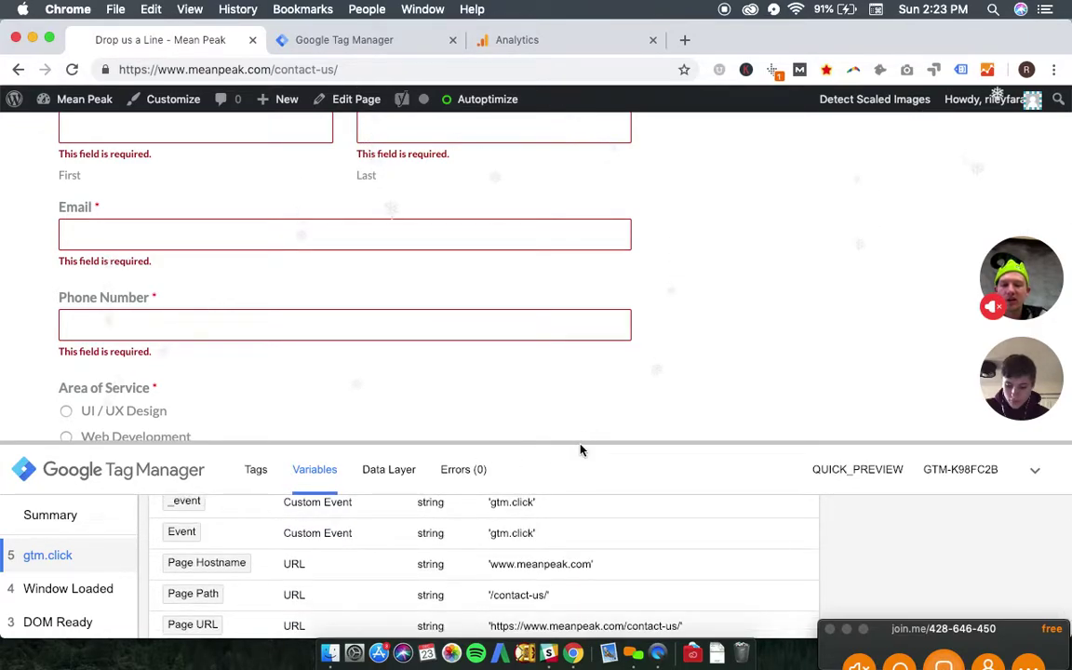
left_click_drag(586, 440, 583, 183)
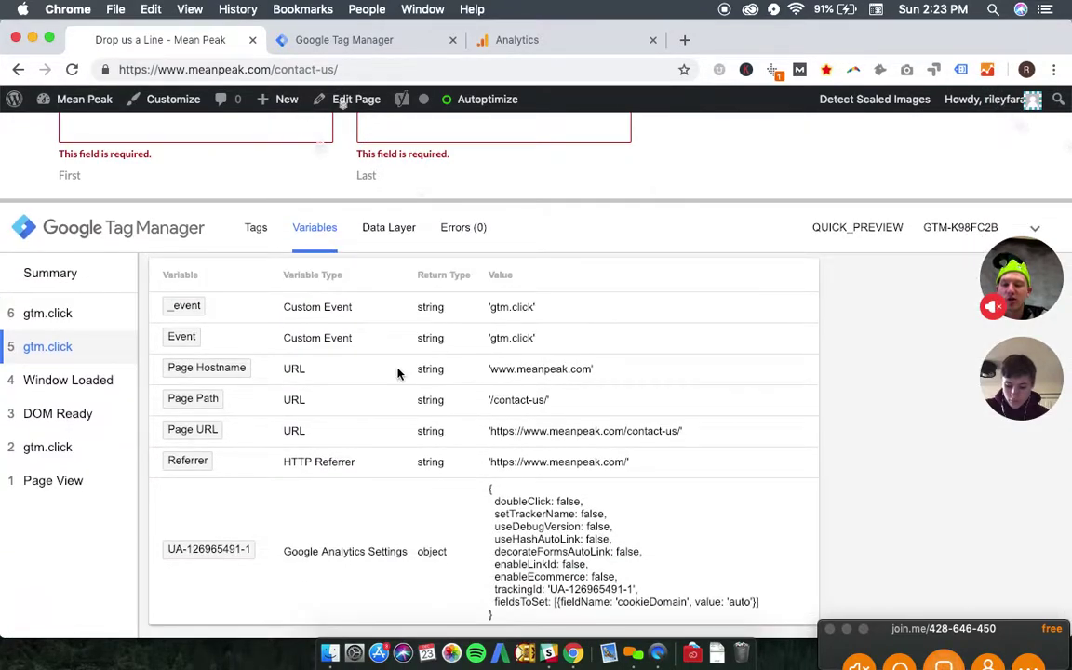
scroll(397, 373, "up", 2)
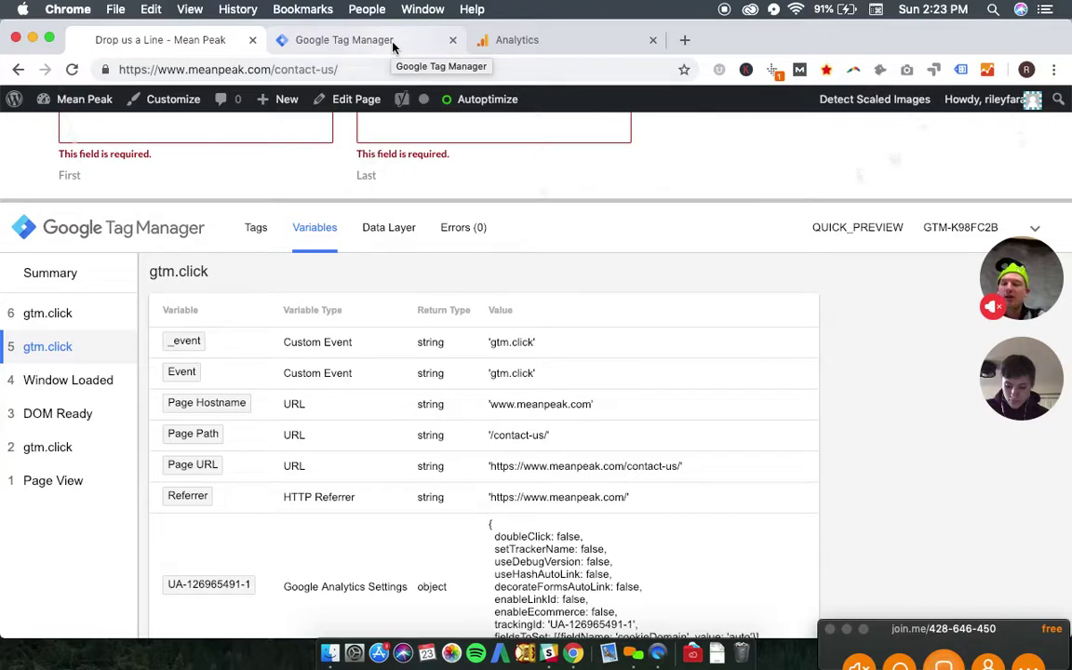
left_click(48, 317)
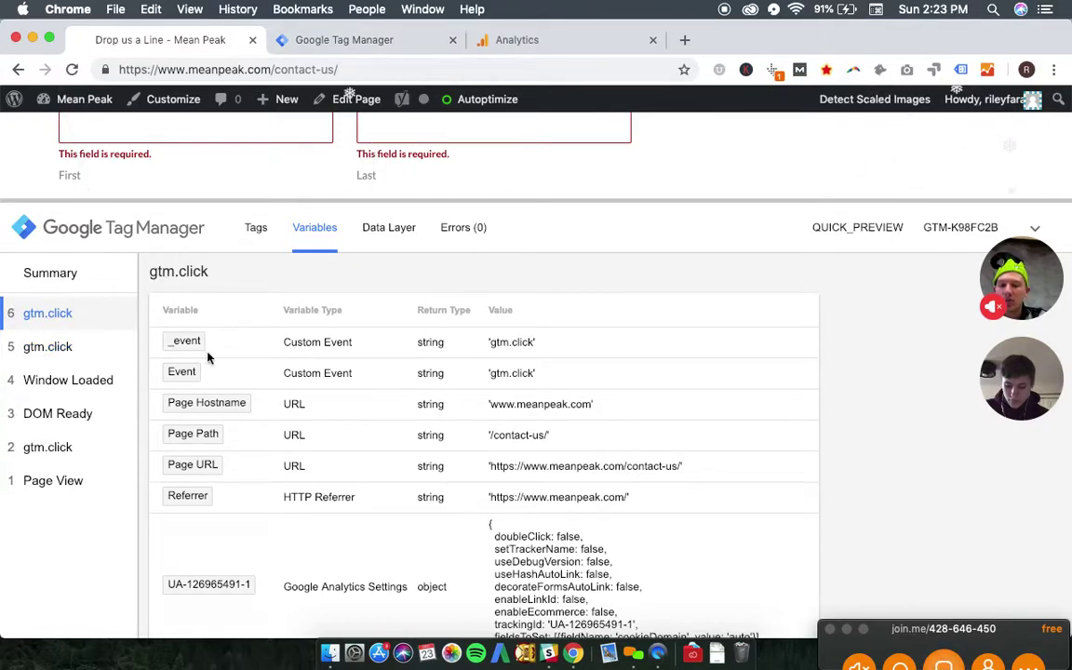
- Delete the Page Hostname condition, leaving only Page Path contains /contact-us/, and save the trigger
left_click(330, 45)
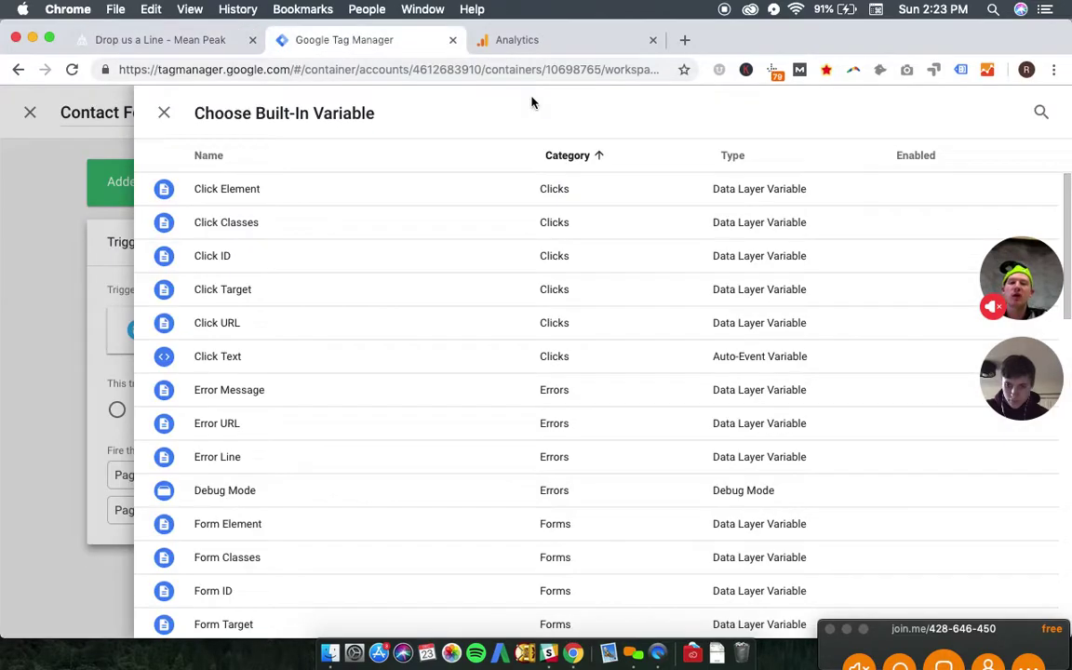
left_click(164, 113)
left_click(912, 510)
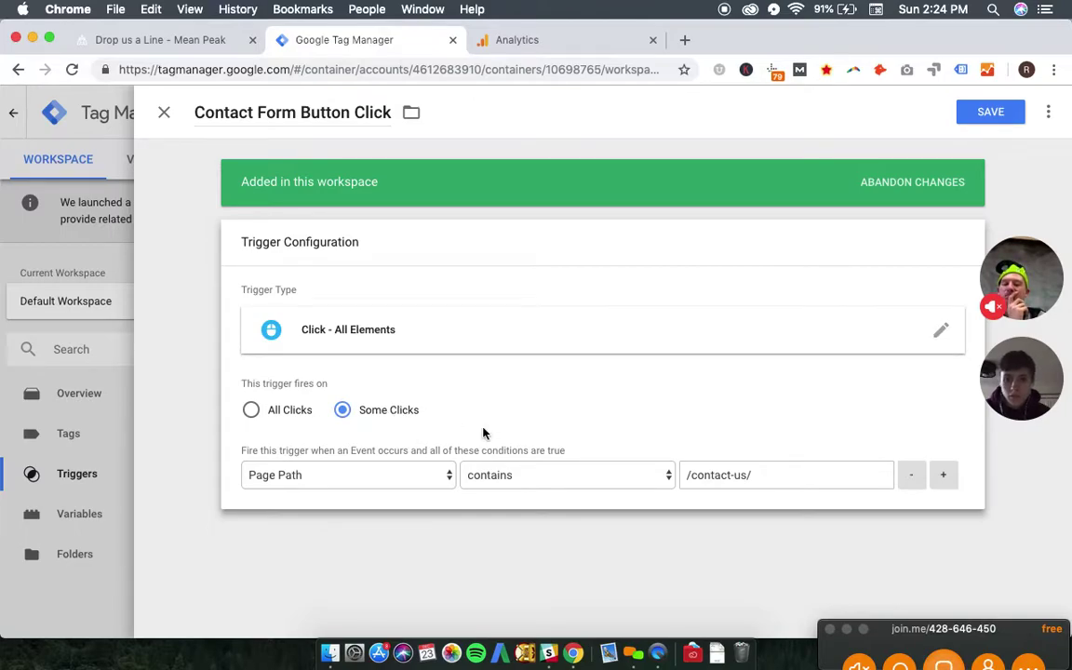
left_click(994, 112)
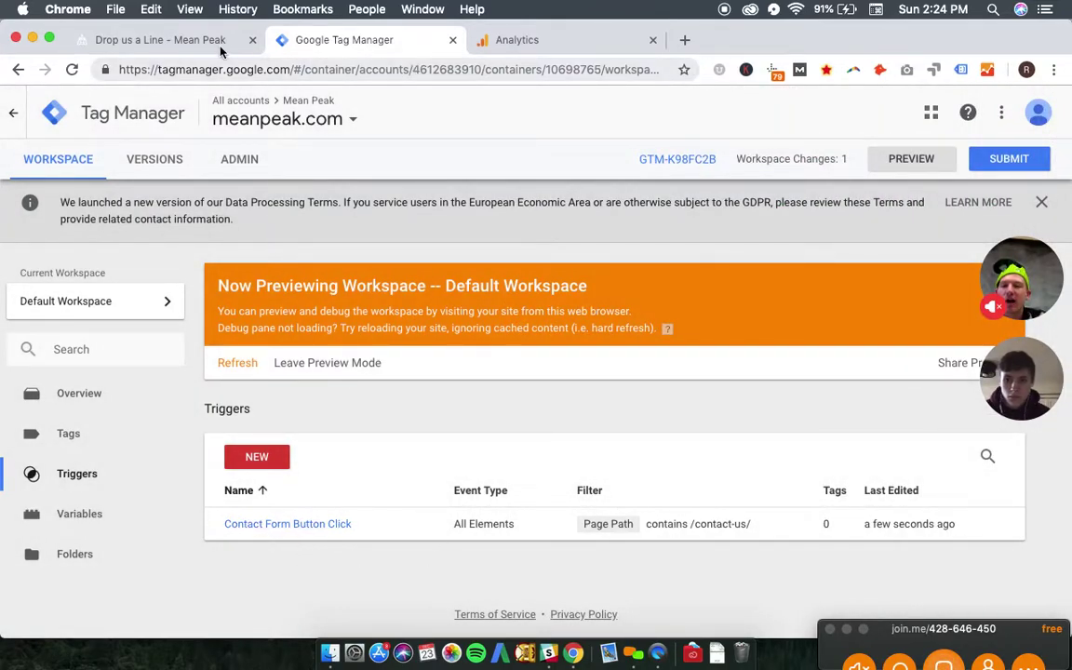
left_click(172, 45)
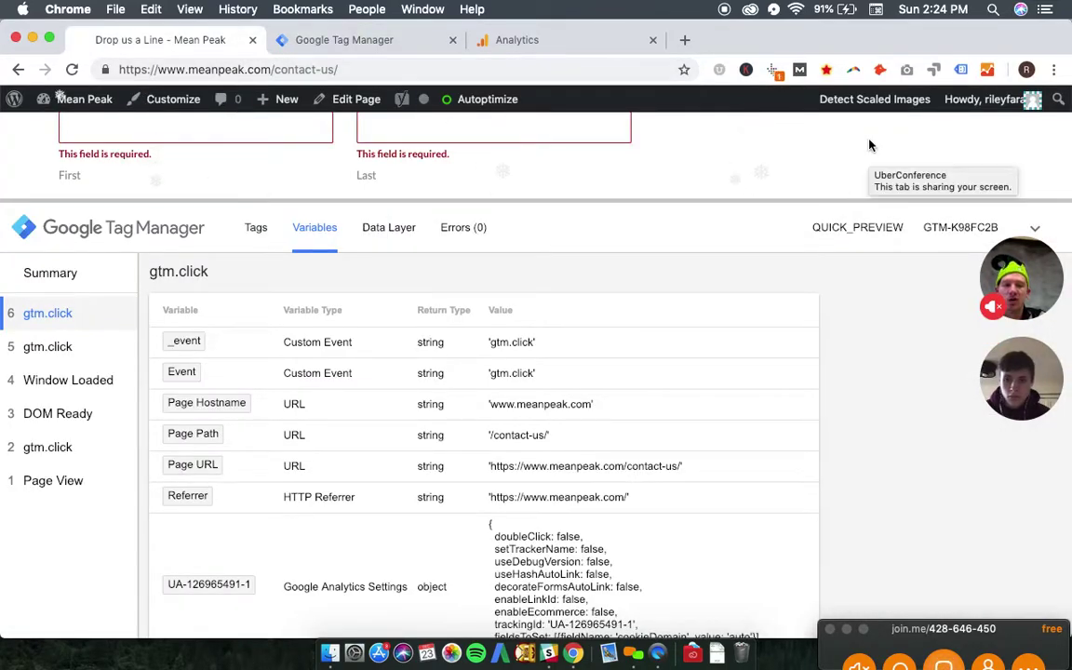
left_click(966, 147)
left_click(76, 321)
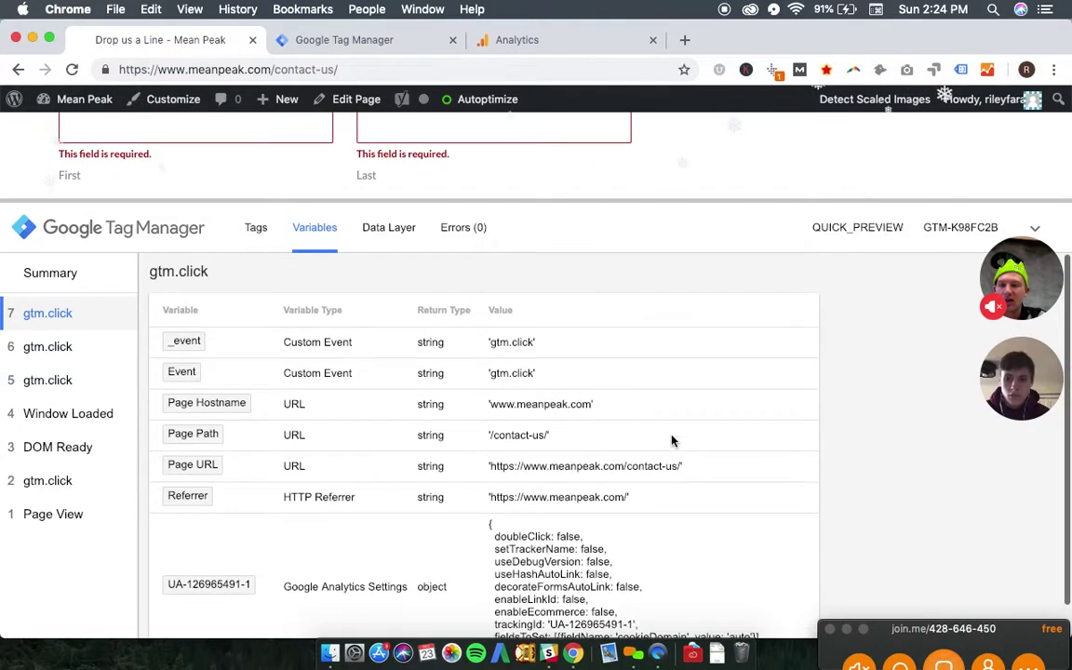
left_click_drag(621, 201, 609, 468)
scroll(653, 296, "down", 3)
scroll(653, 296, "up", 5)
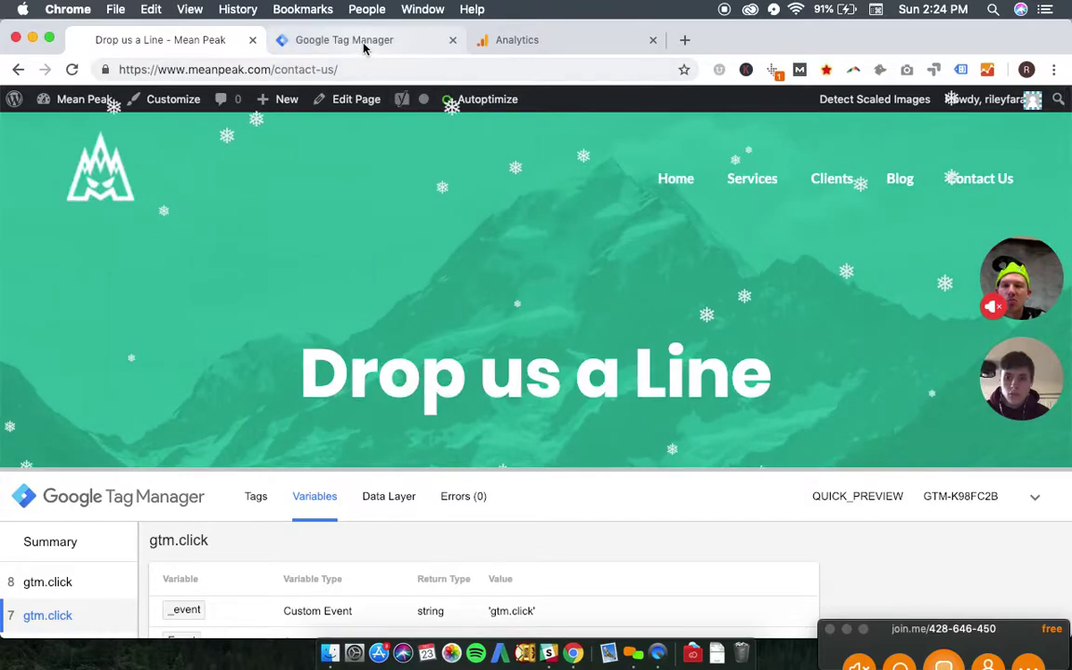
- Create a new tag and begin renaming 'Untitled Tag' to Contact Form Submission
left_click(362, 42)
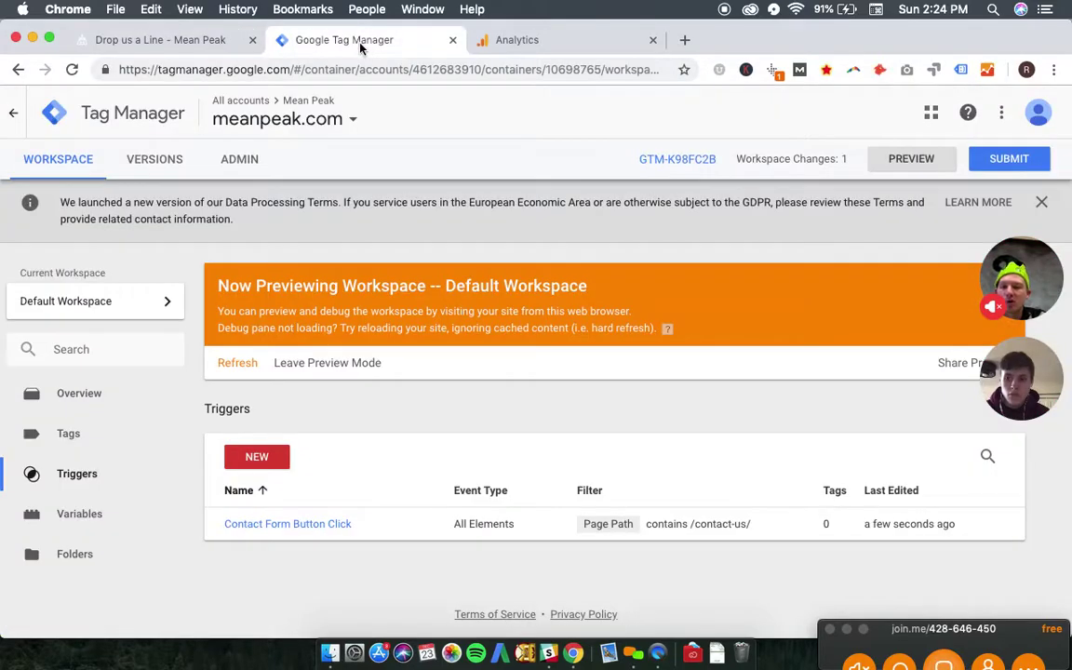
left_click(71, 435)
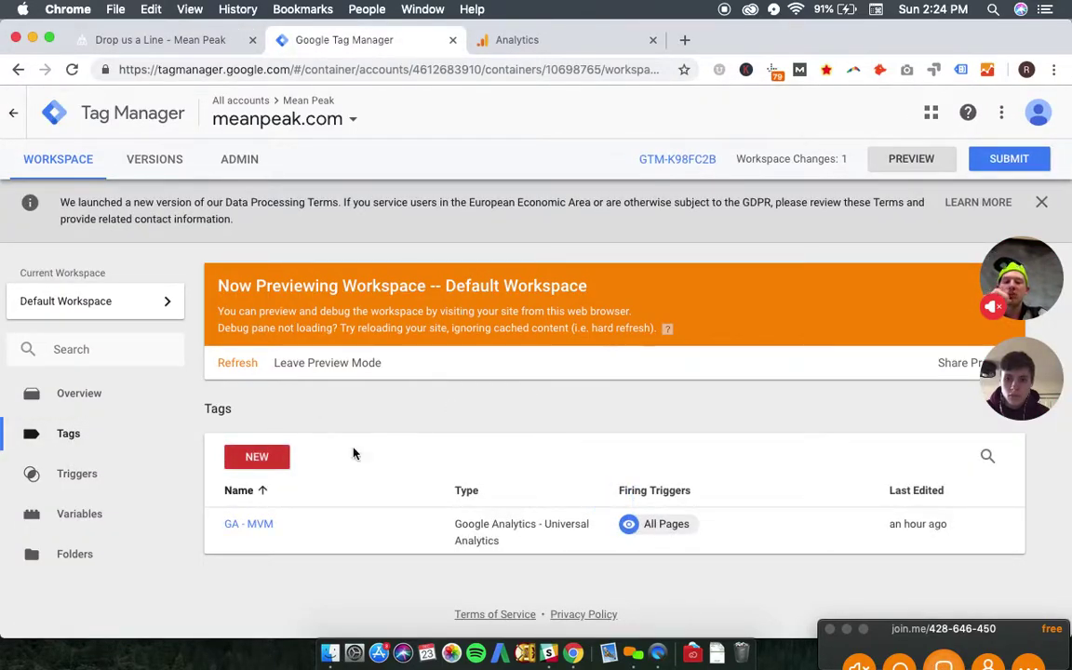
left_click(261, 472)
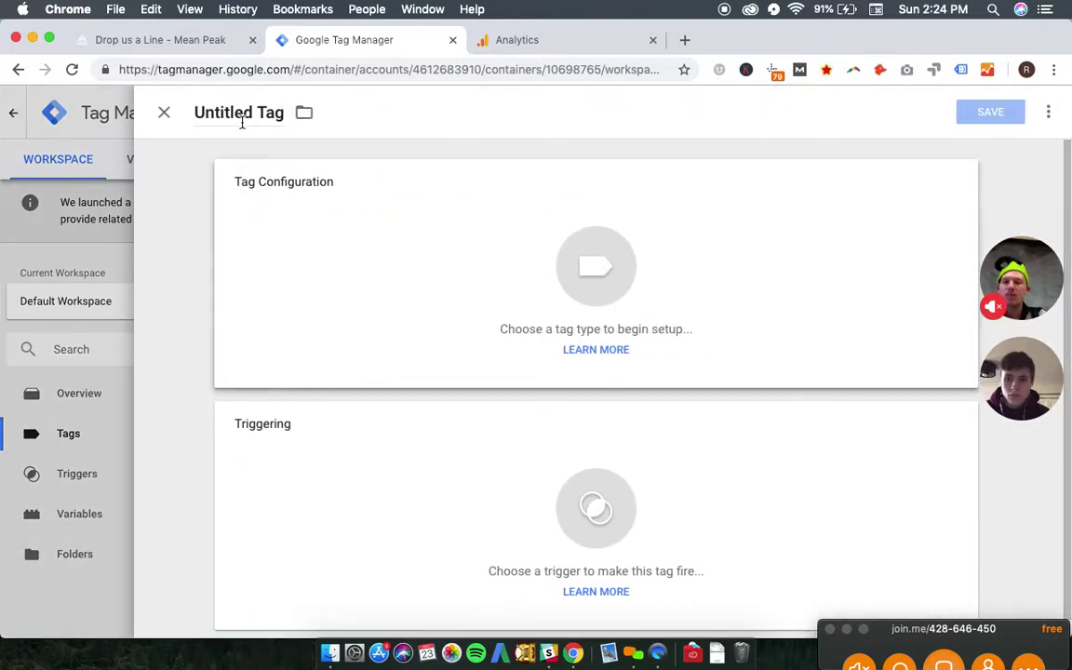
double_click(247, 114)
type("Contact Form Submission")
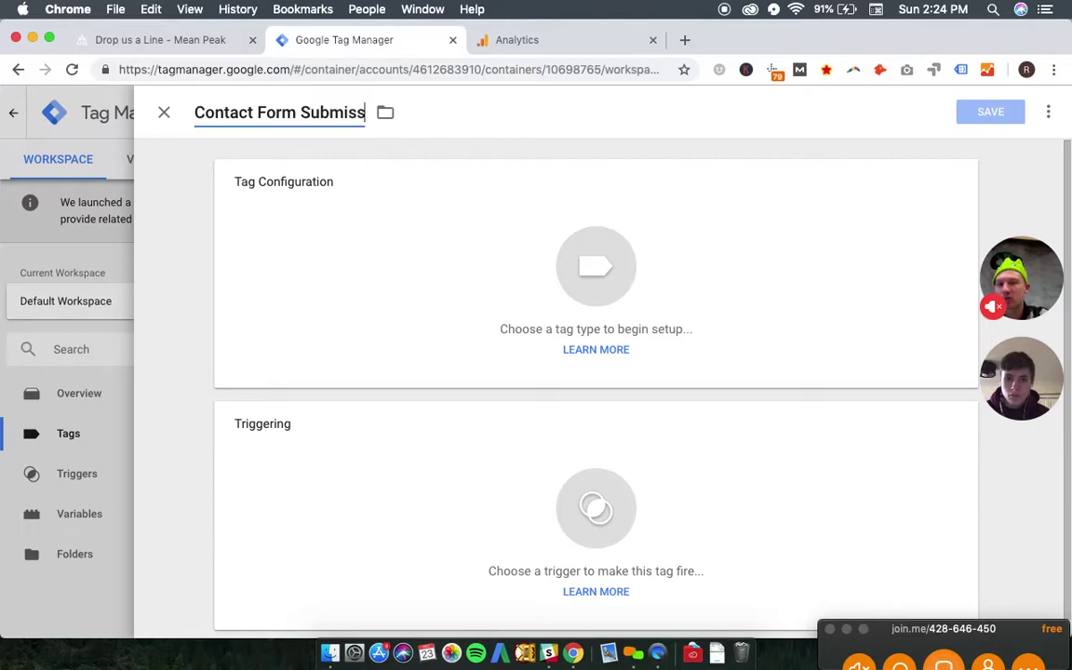
- Make the tag a Google Analytics - Universal Analytics tag with Track Type Event
left_click(437, 229)
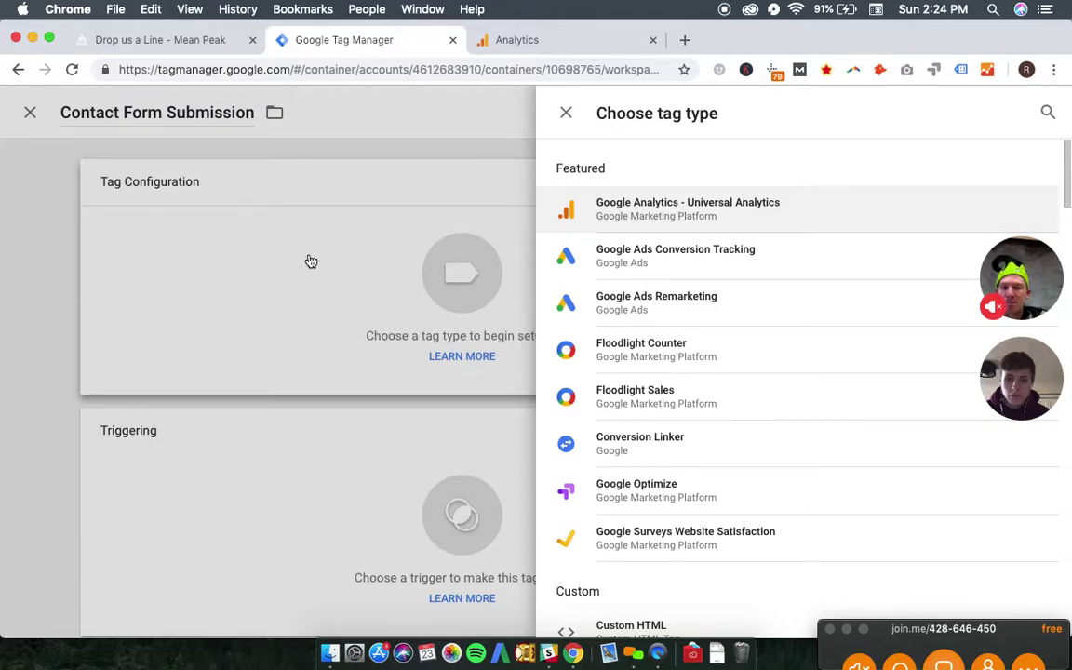
left_click(699, 215)
key("Escape")
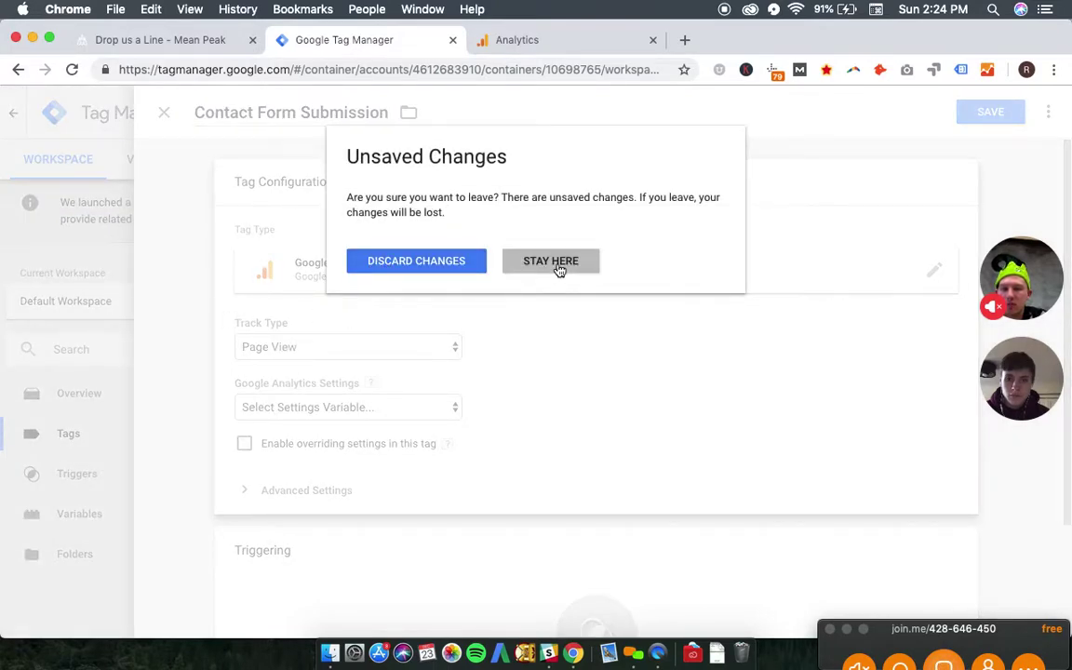
left_click(551, 262)
left_click(348, 351)
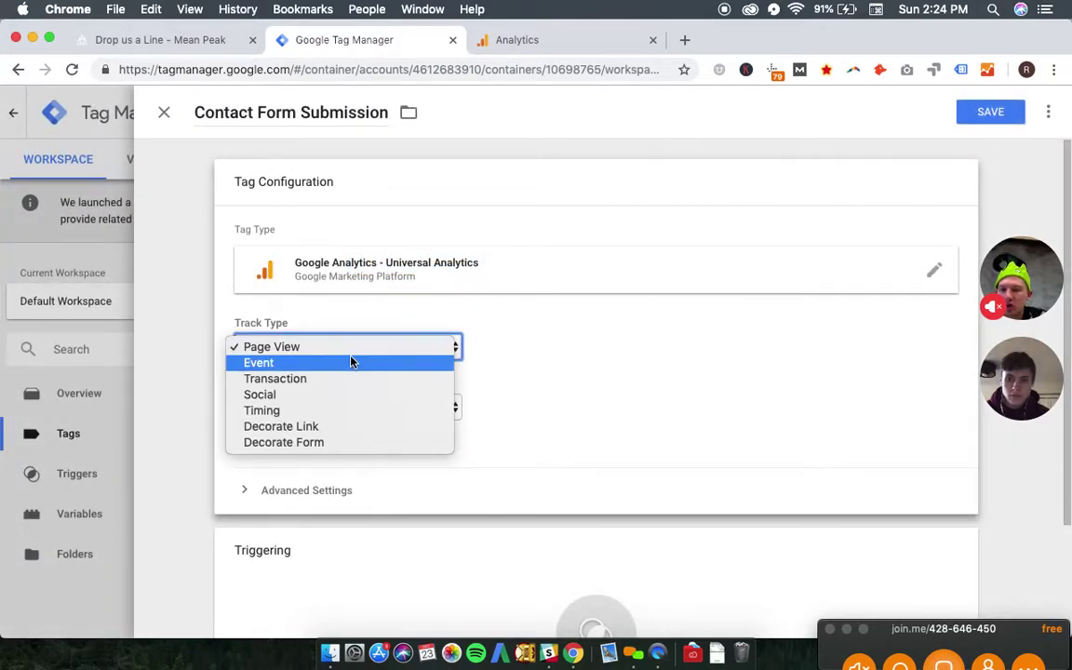
left_click(350, 364)
- Enter Category ContactForm, Action ButtonClick, Label ContactForm_ButtonClick and Value 1.0
left_click(316, 424)
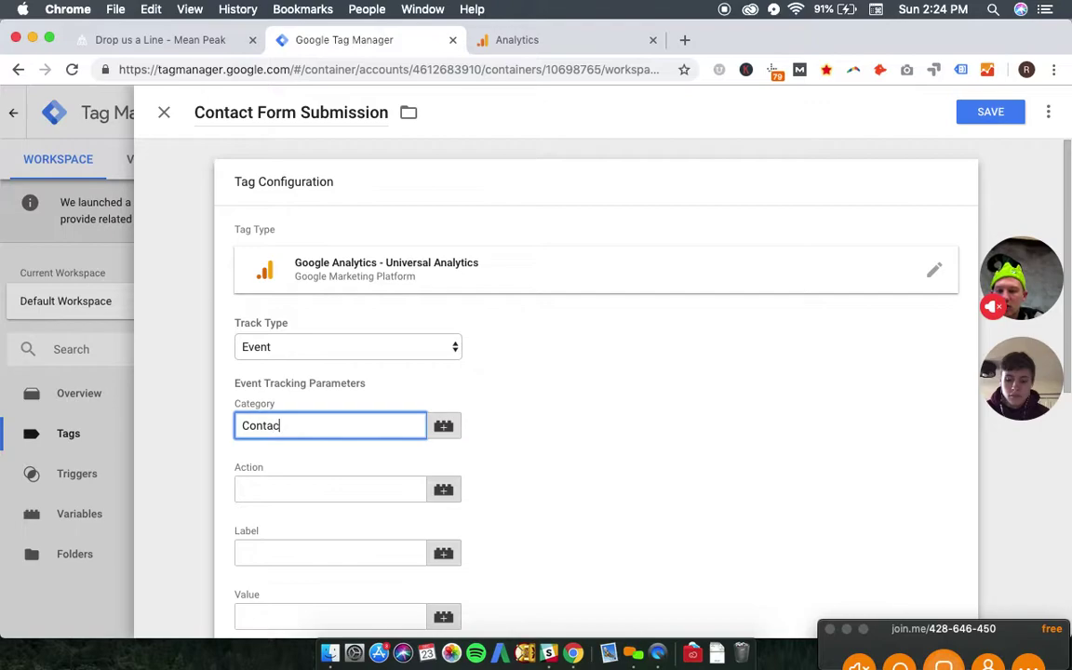
left_click(329, 488)
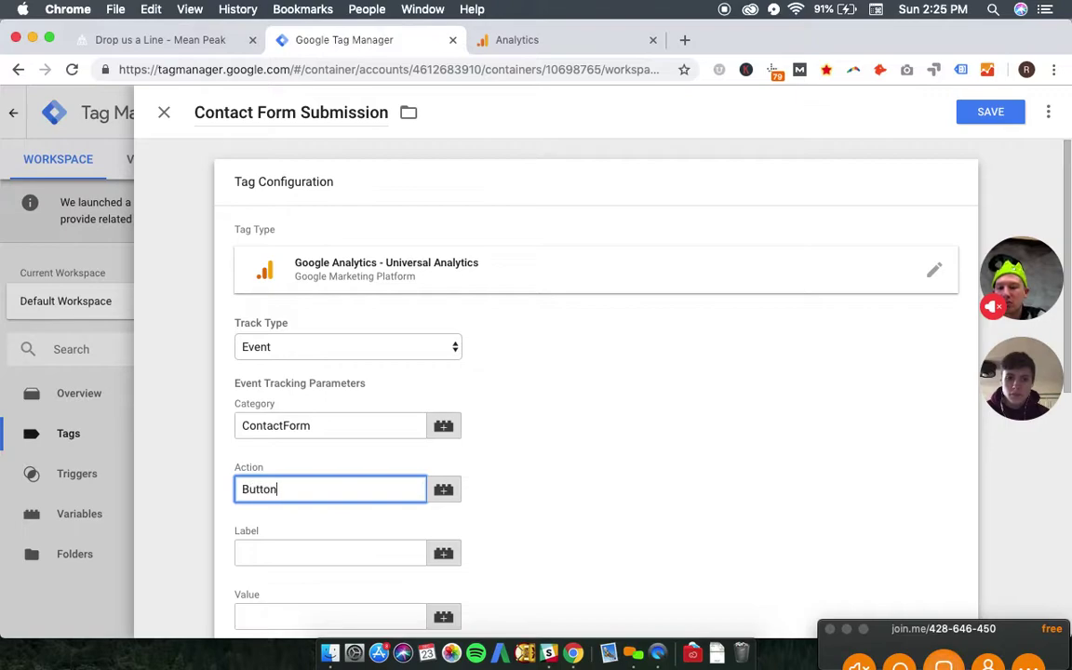
left_click(329, 553)
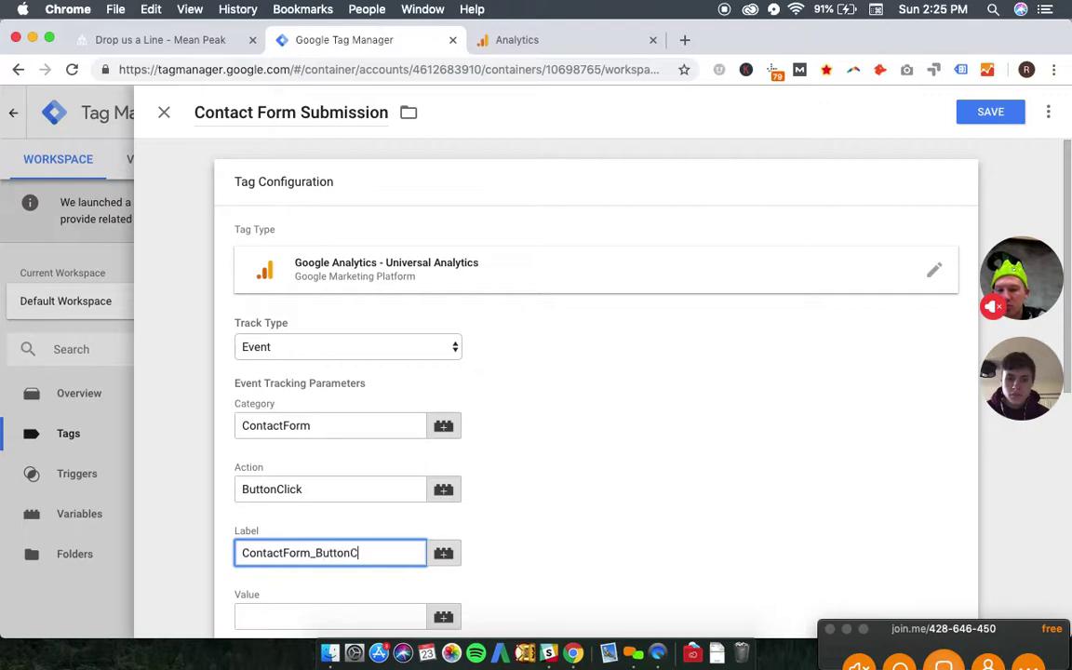
scroll(533, 481, "down", 3)
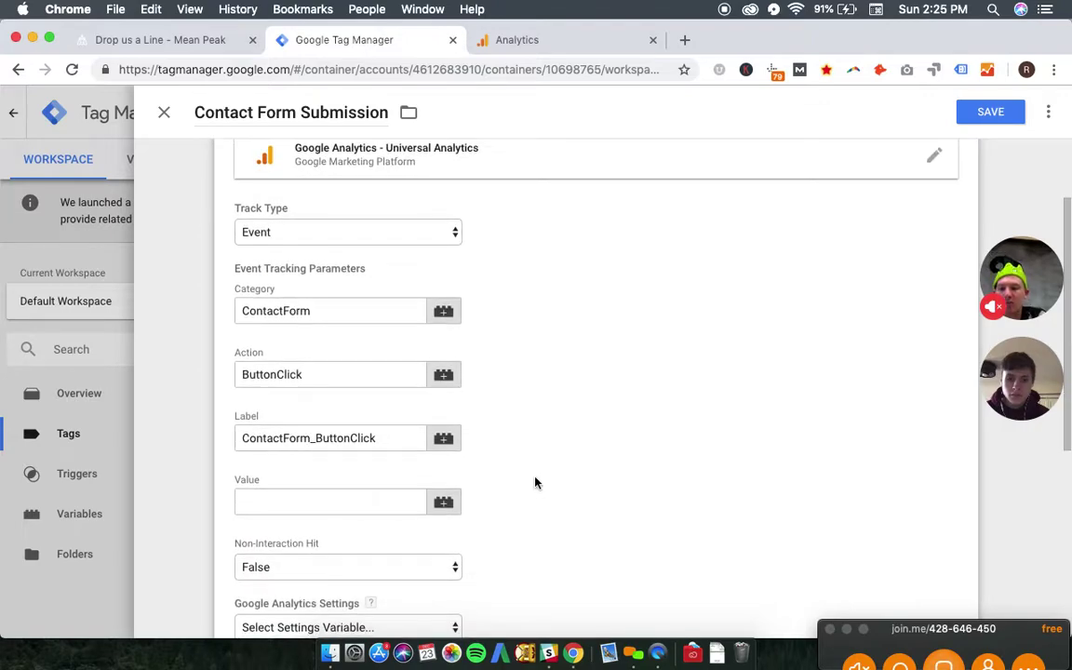
left_click(351, 507)
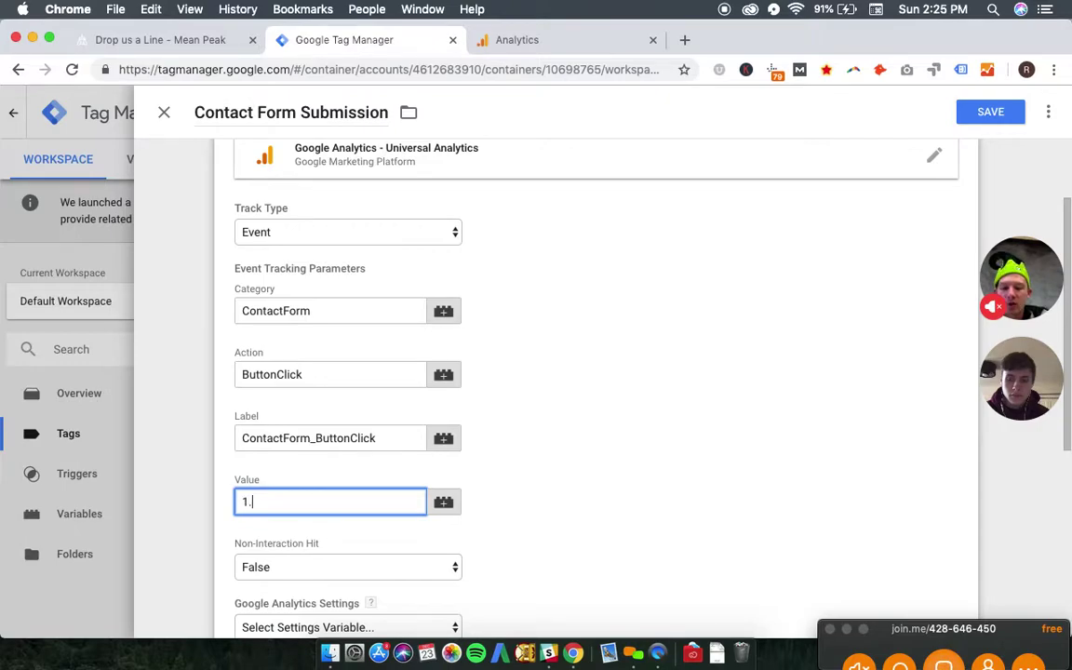
left_click(652, 378)
scroll(652, 377, "down", 3)
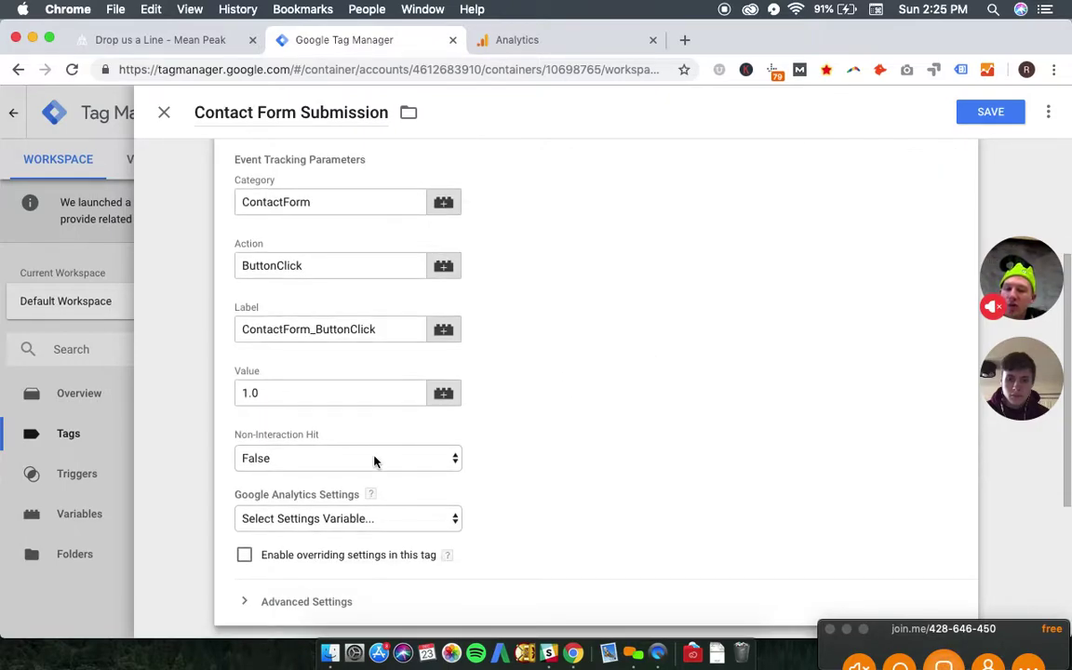
- Select the site's Google Analytics settings variable for the tag
left_click(373, 520)
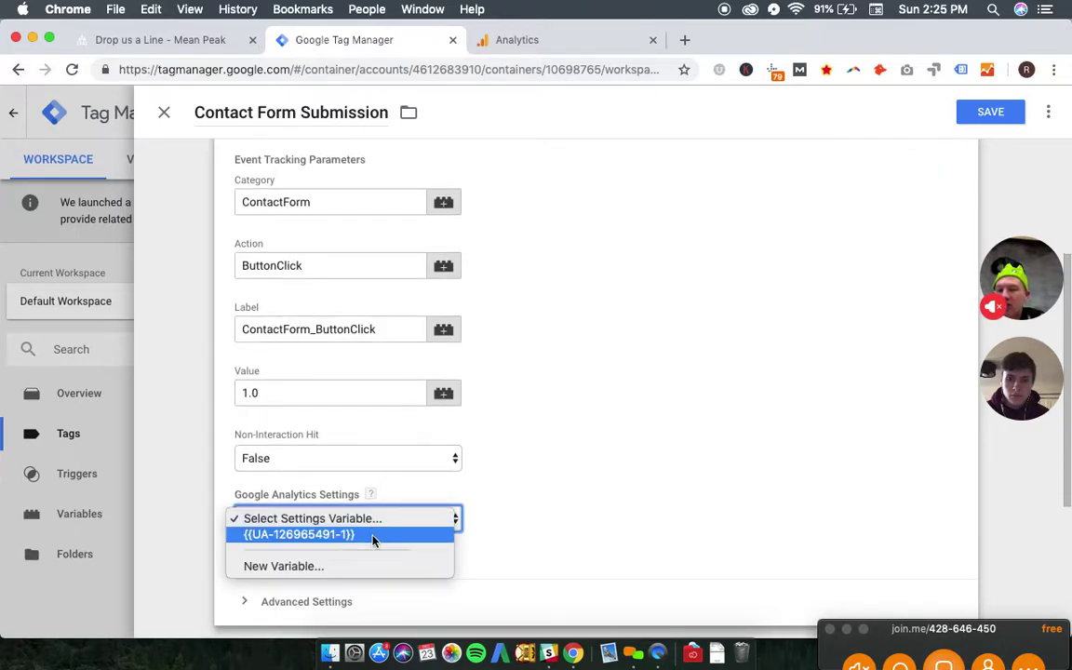
left_click(373, 536)
scroll(505, 508, "down", 3)
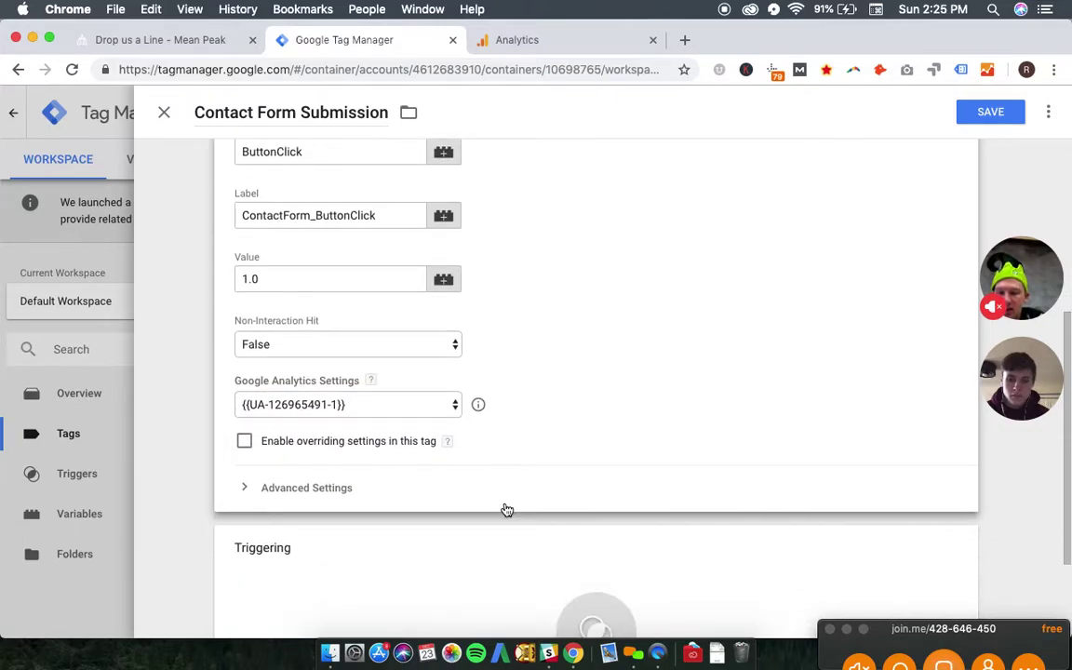
scroll(506, 510, "down", 3)
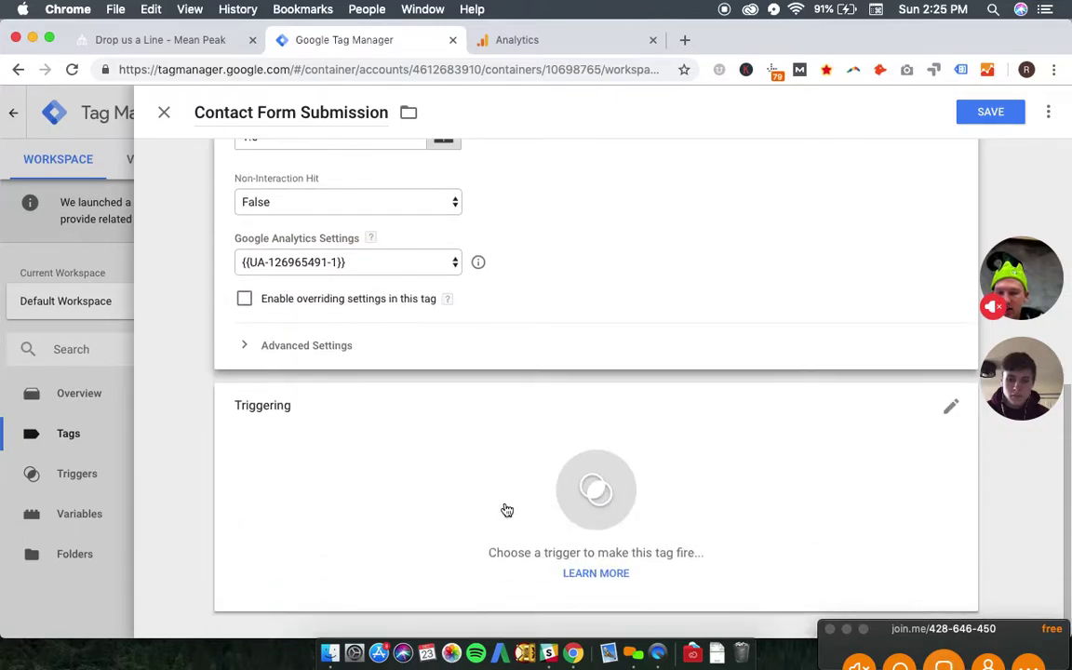
left_click(614, 521)
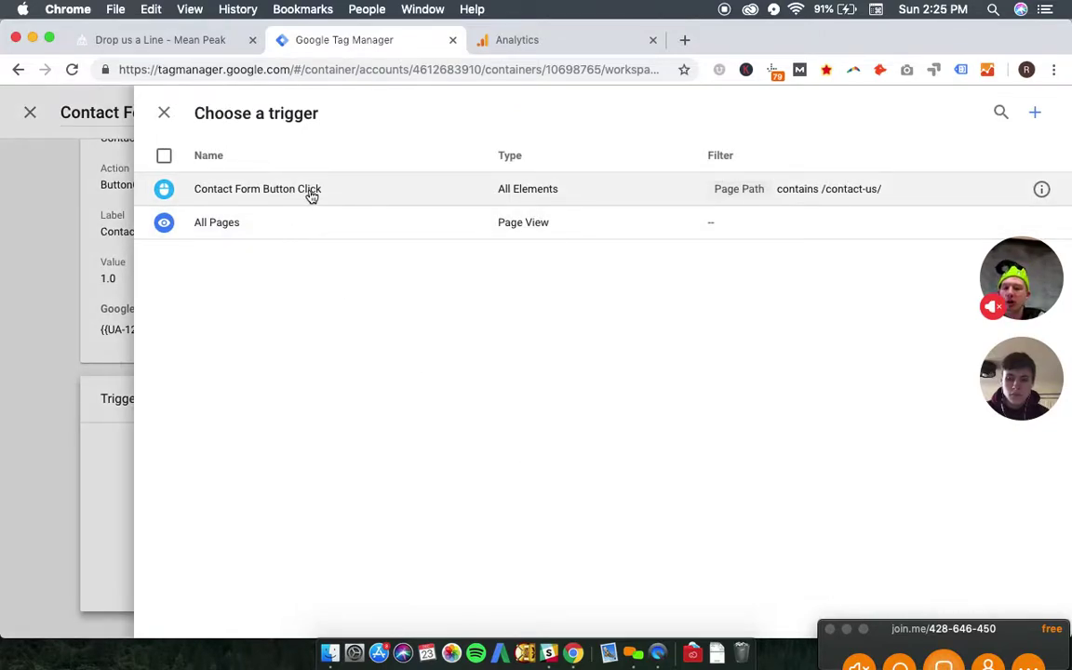
- Choose Contact Form Button Click as the firing trigger and save the tag, giving 2 workspace changes
left_click(351, 198)
scroll(711, 332, "up", 1)
scroll(711, 332, "down", 1)
scroll(711, 332, "up", 2)
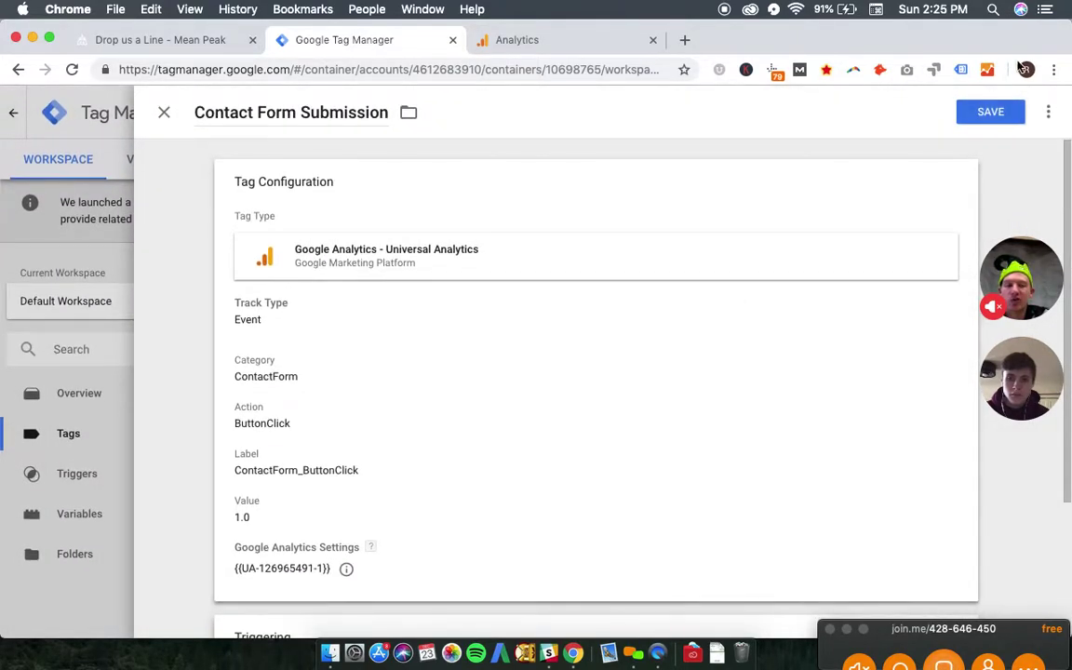
left_click(998, 121)
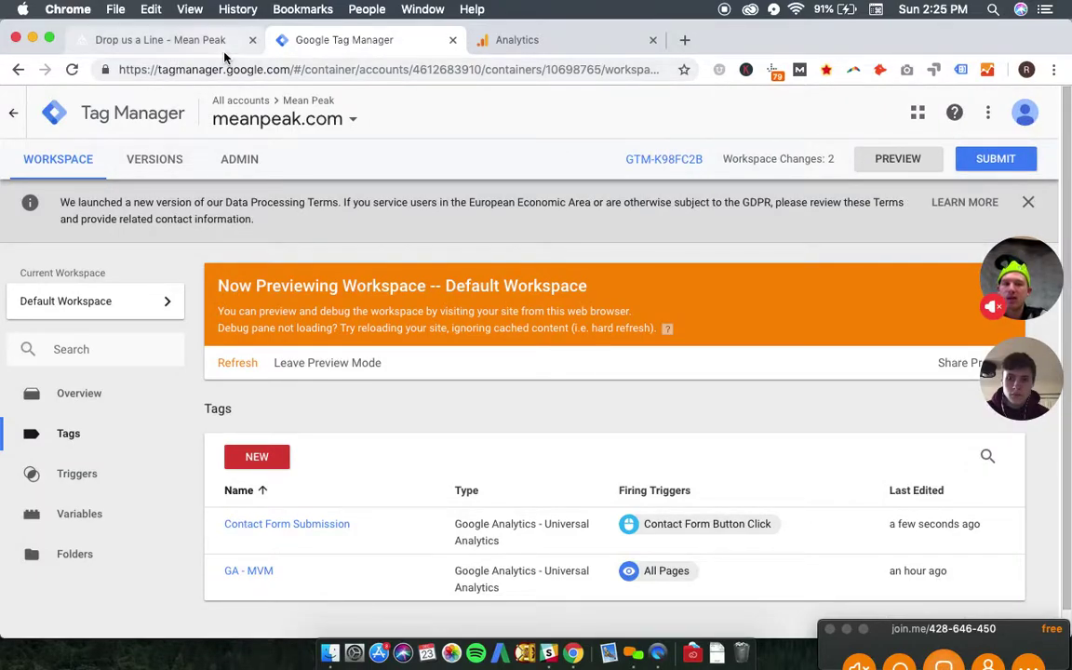
left_click(191, 43)
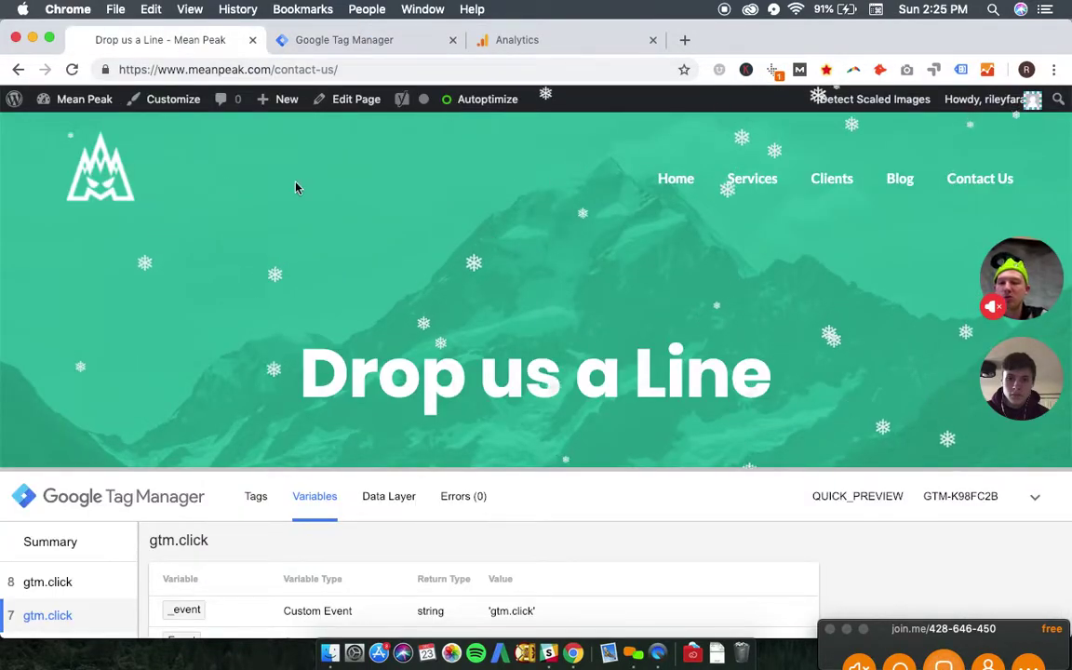
key("super+r")
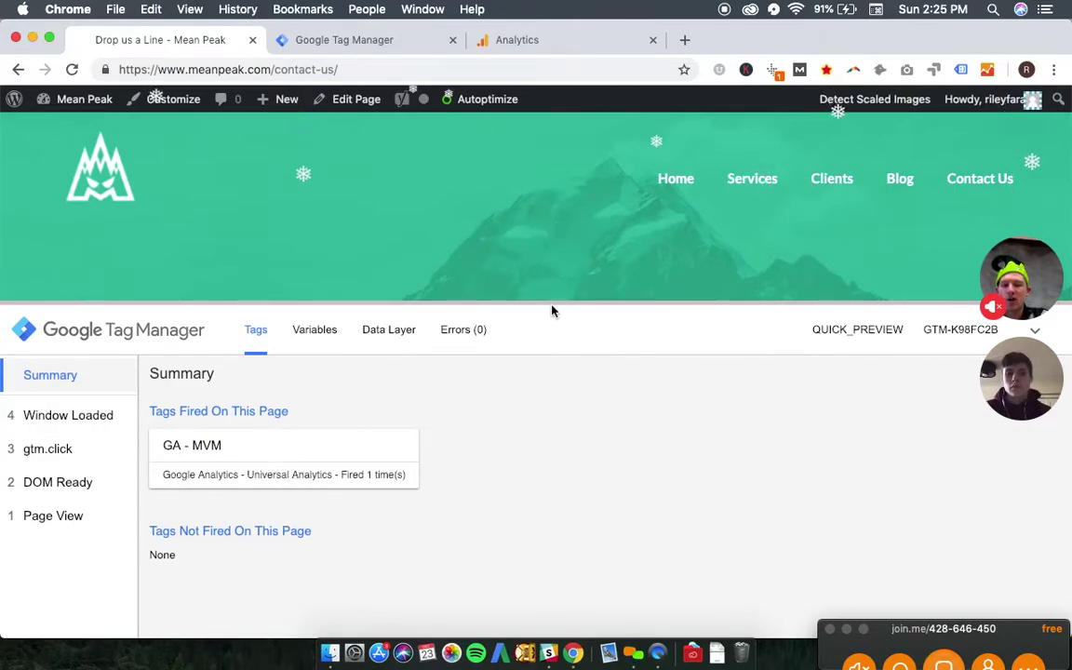
left_click_drag(553, 304, 556, 365)
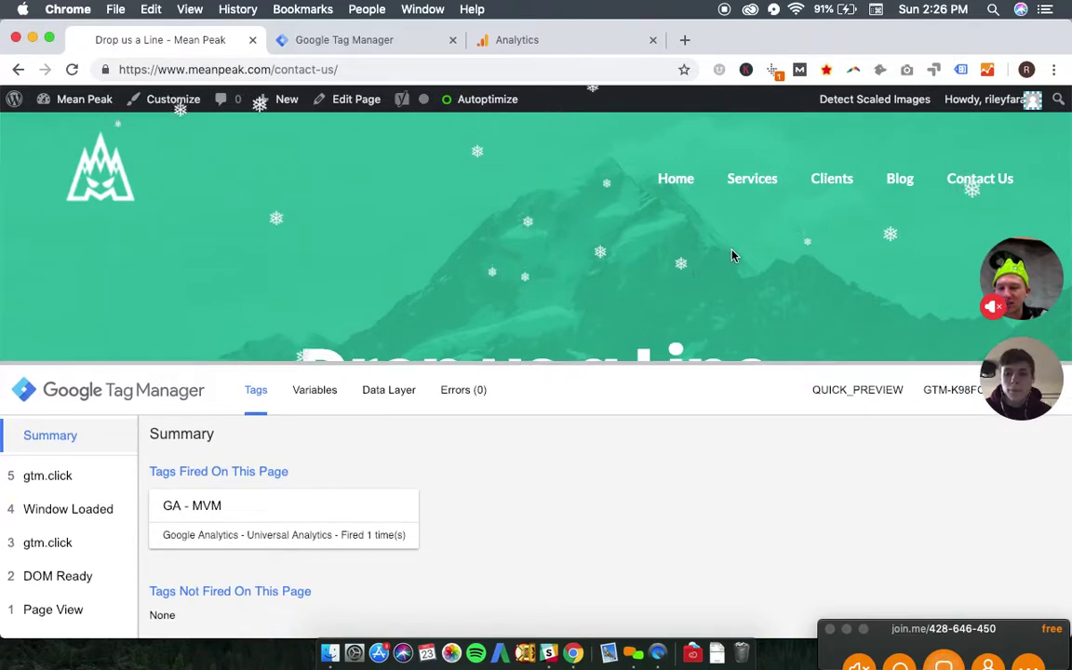
left_click(835, 257)
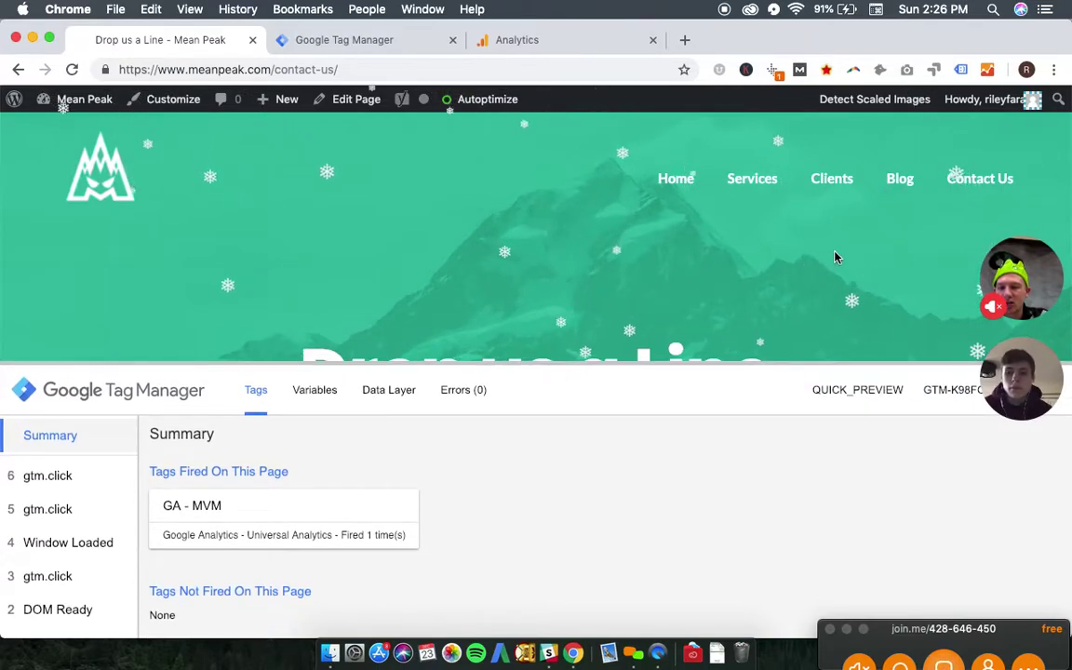
left_click(223, 297)
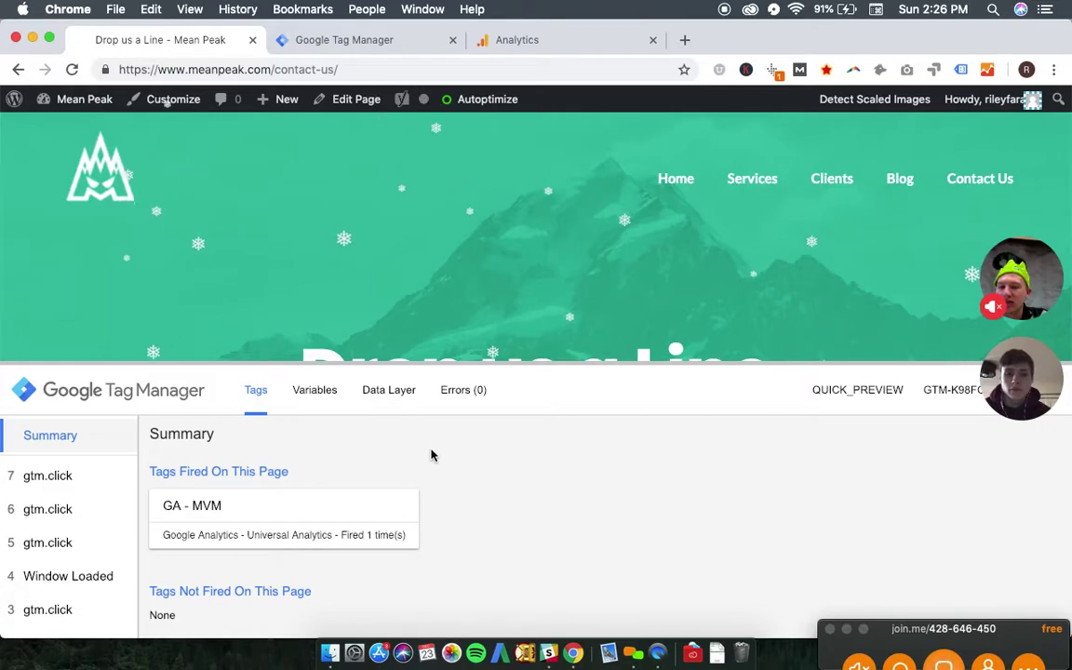
scroll(325, 292, "down", 10)
scroll(324, 292, "up", 5)
left_click(89, 223)
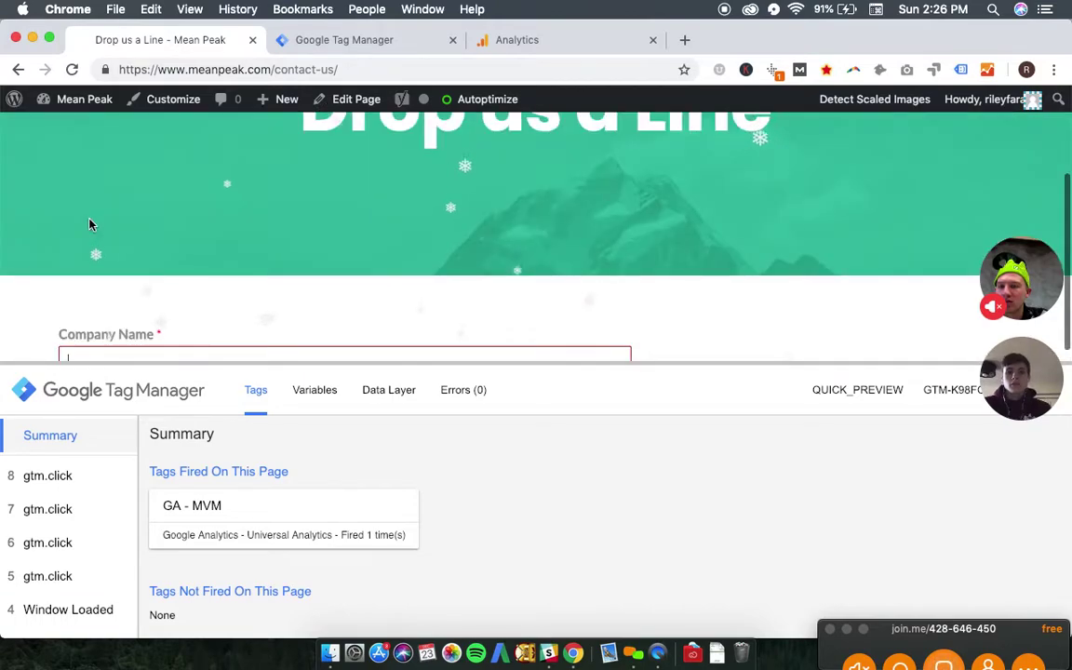
scroll(390, 505, "down", 1)
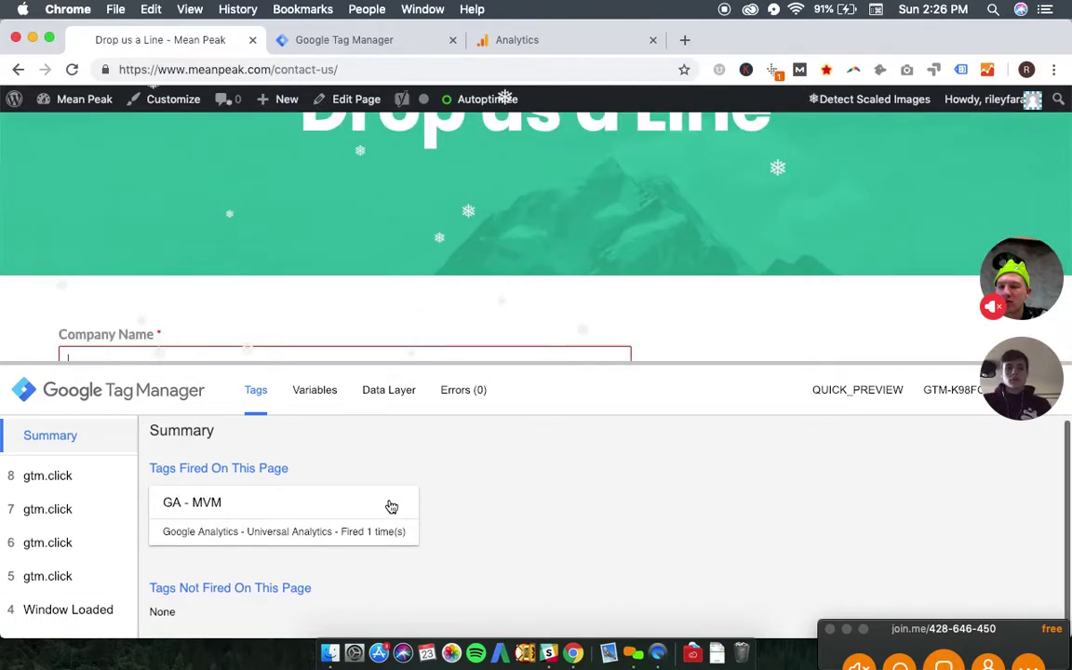
left_click(40, 475)
left_click(35, 510)
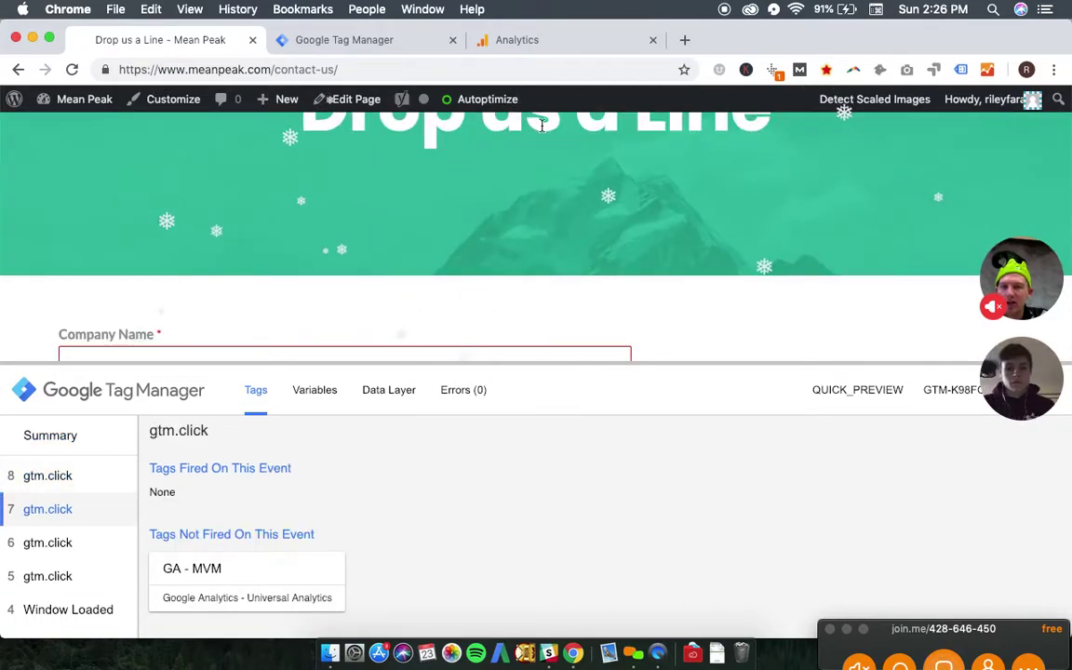
left_click(398, 39)
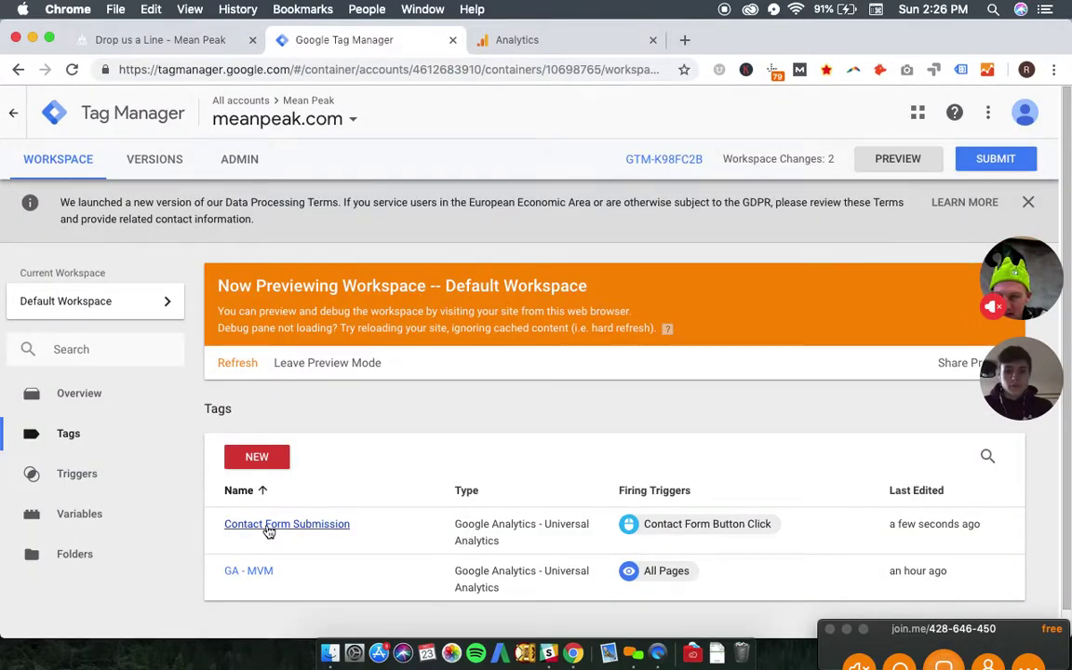
- Change the Contact Form Button Click trigger's Page Path value from /contact-us/ to contact-us and save
left_click(88, 475)
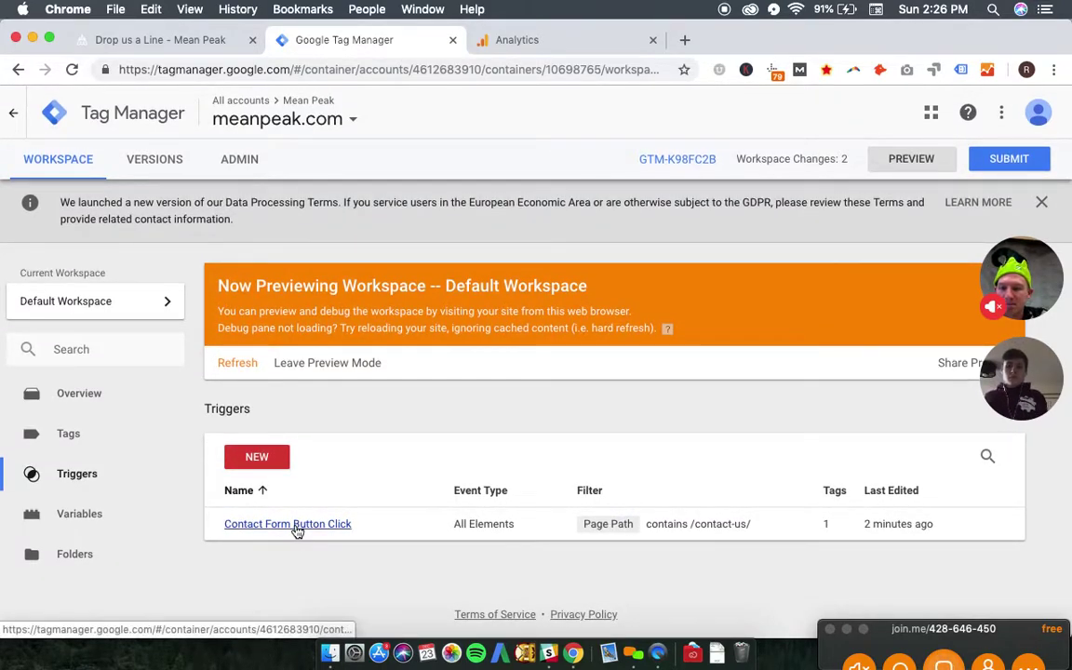
left_click(296, 524)
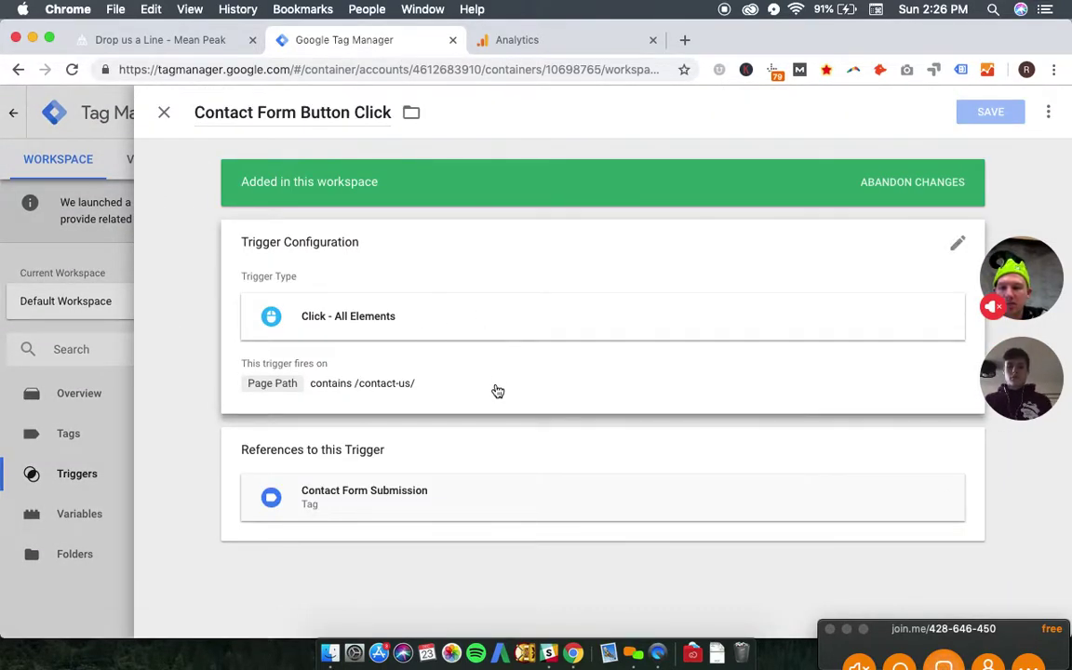
left_click(497, 391)
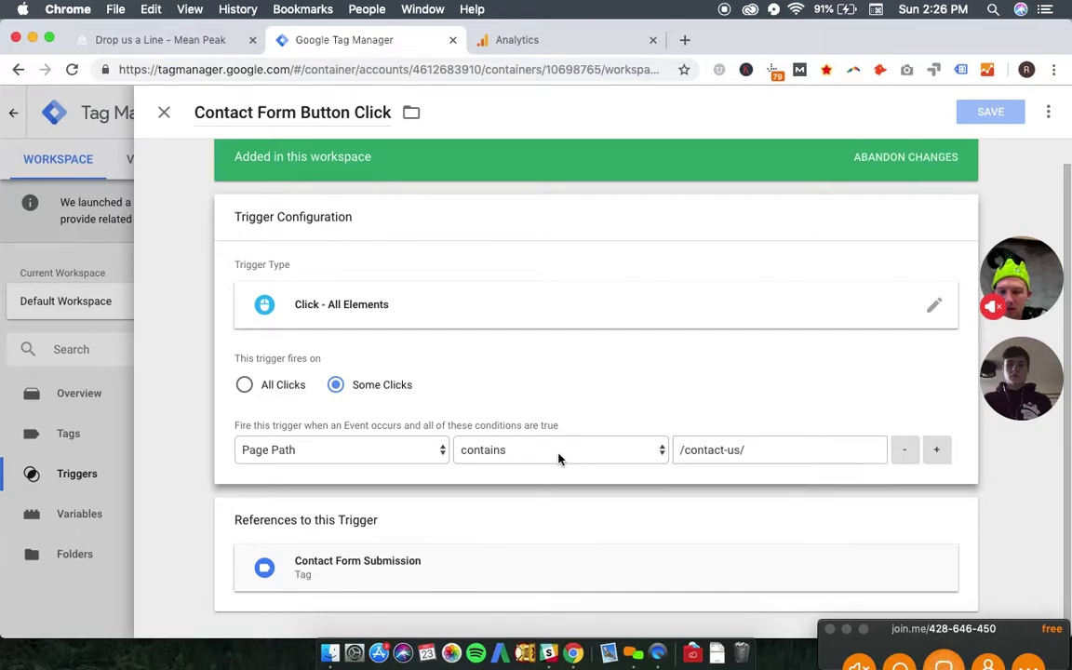
left_click(685, 450)
key("BackSpace")
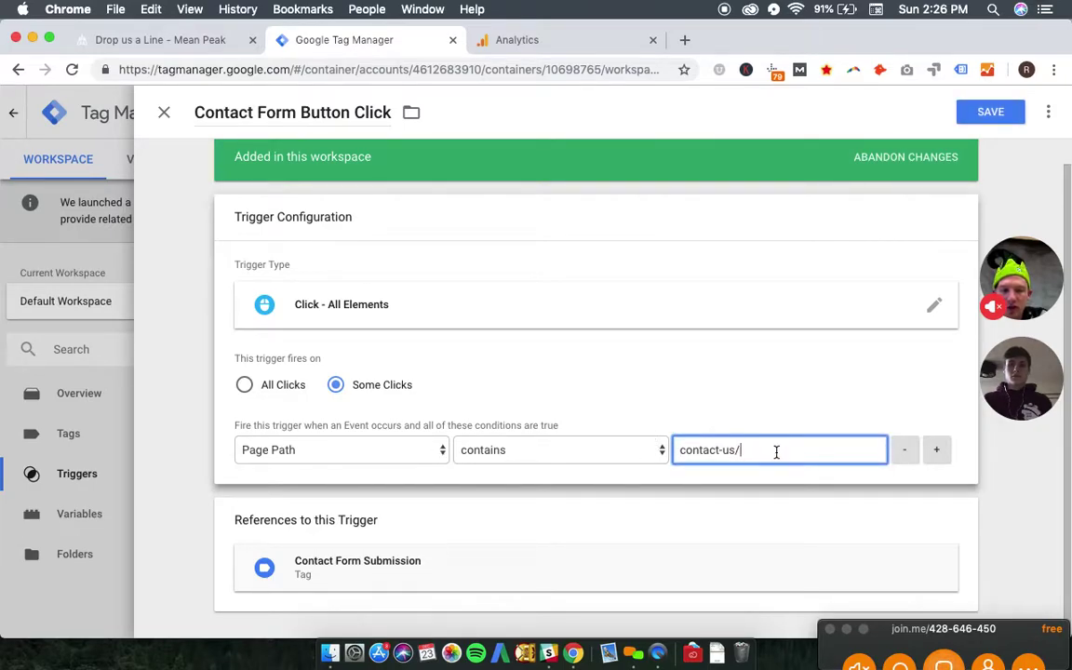
left_click(996, 113)
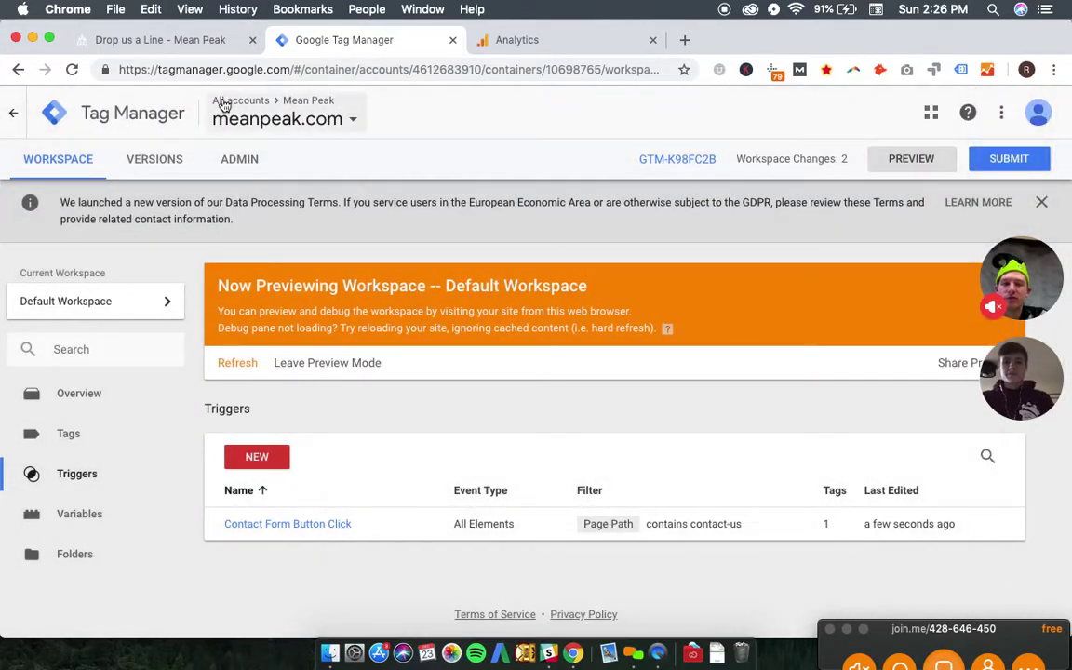
left_click(124, 40)
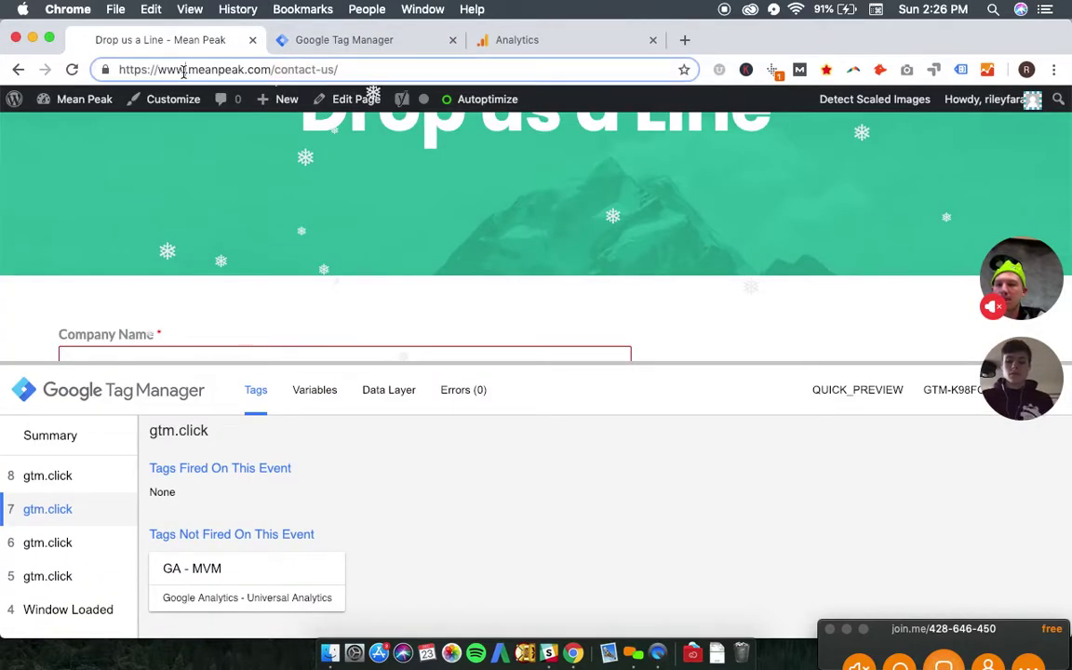
- Reload the Mean Peak contact page to refresh the preview and enlarge the debug pane
left_click(183, 70)
key("Return")
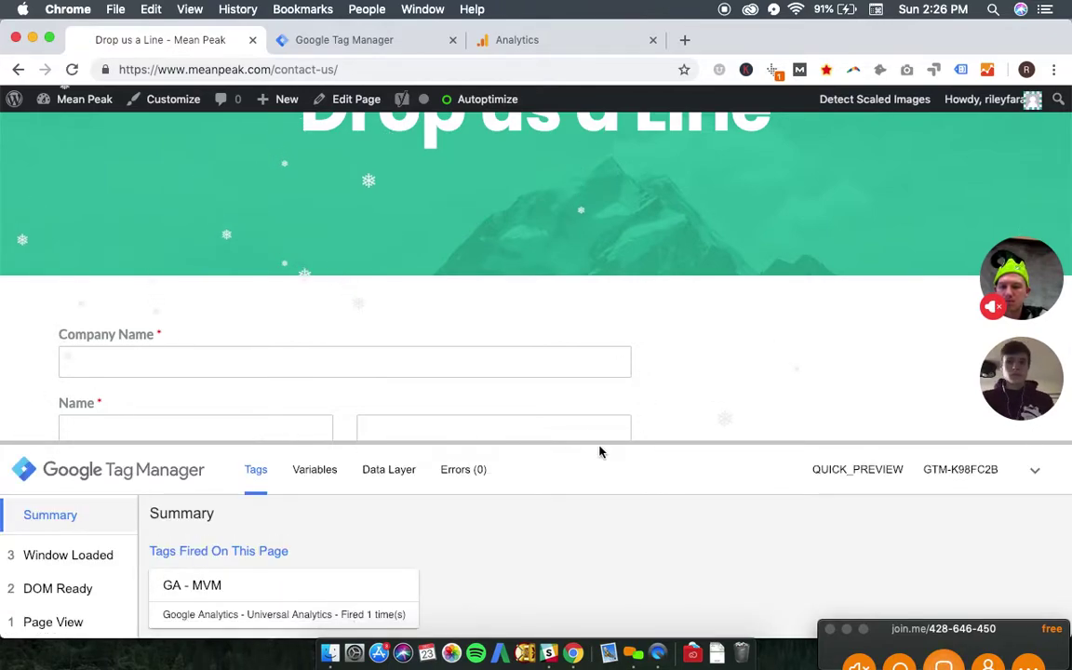
left_click_drag(672, 440, 677, 318)
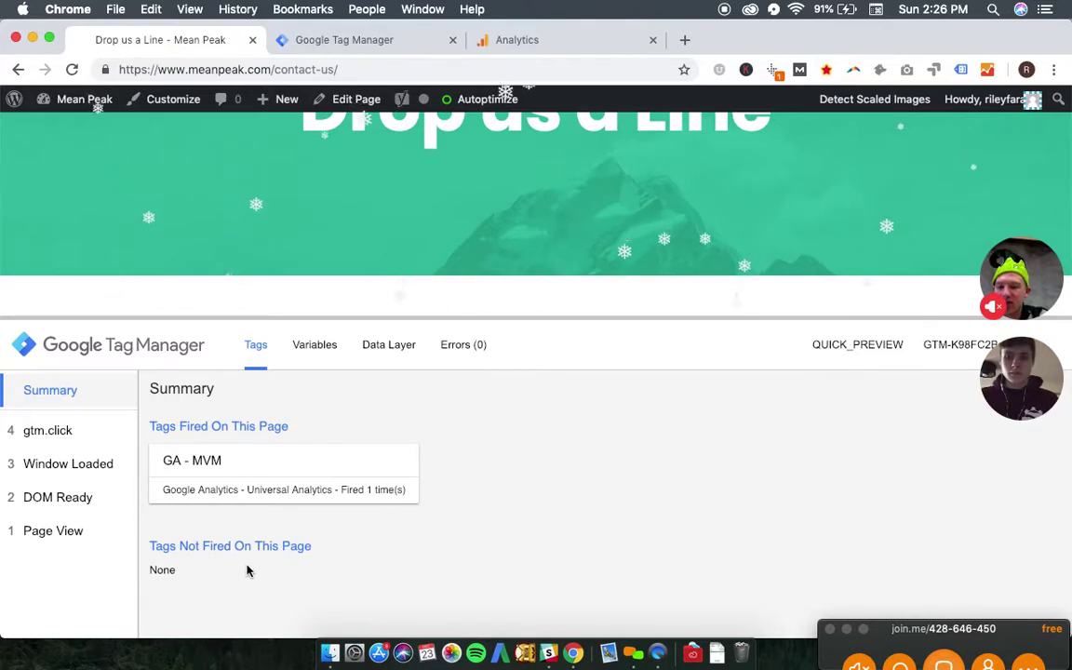
left_click(370, 39)
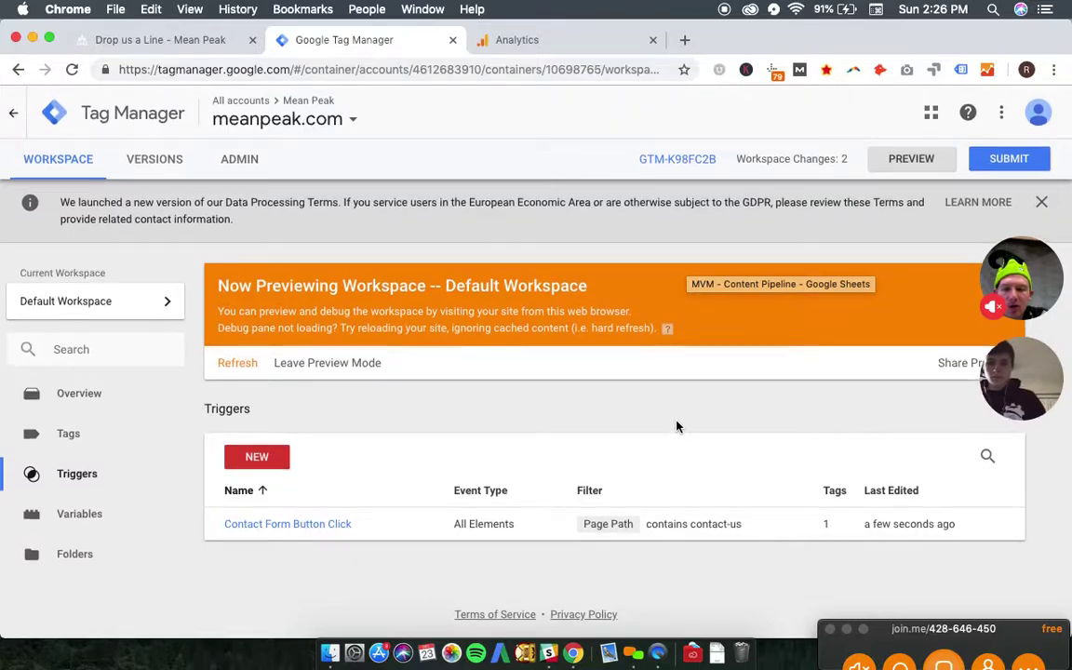
- Review the two workspace changes and the tag list, then hard-reload the contact-us page
left_click(73, 408)
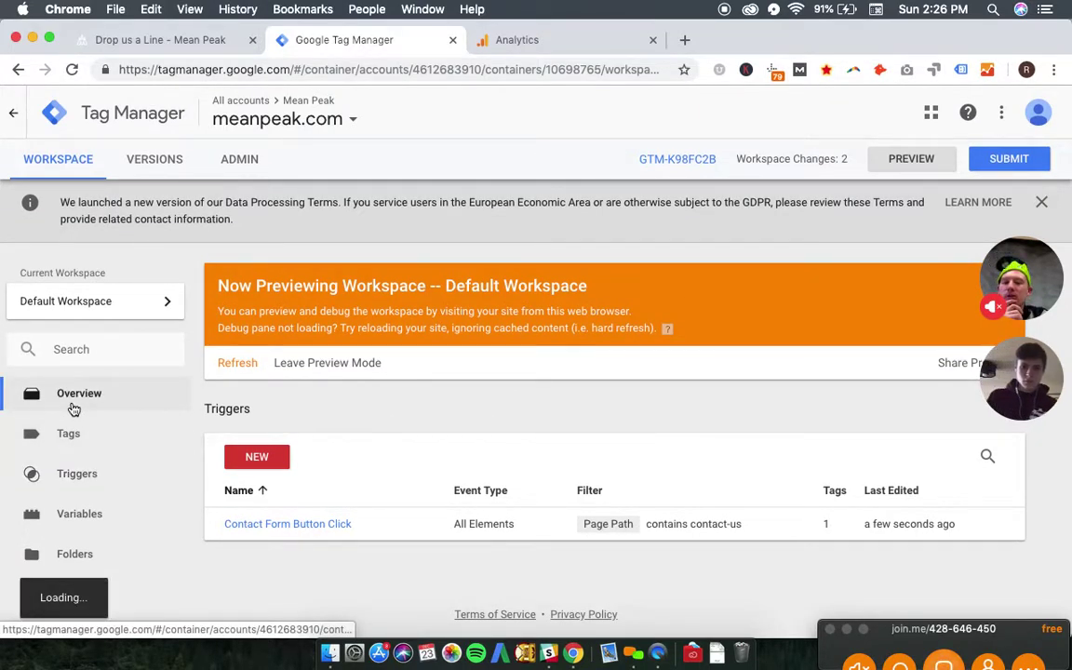
scroll(462, 437, "down", 5)
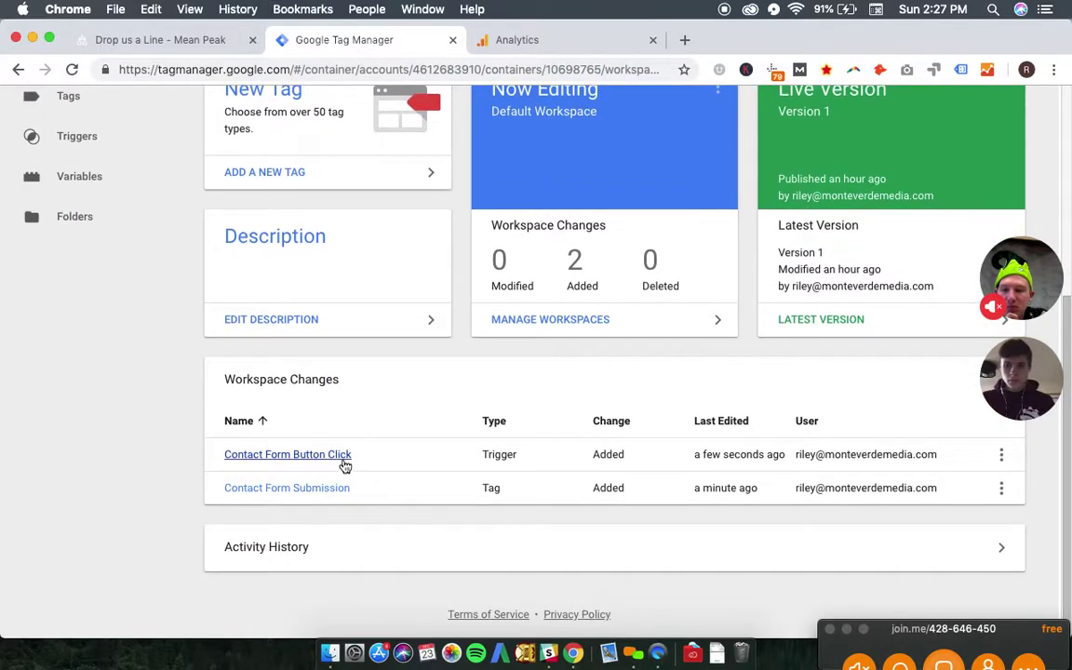
scroll(441, 392, "up", 3)
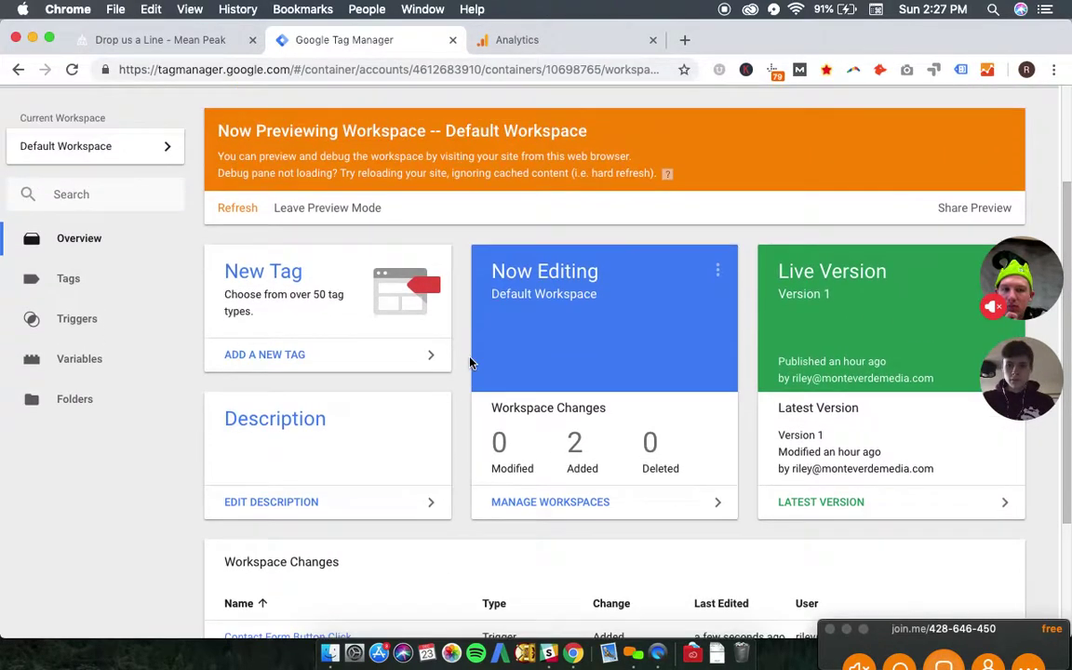
left_click(121, 321)
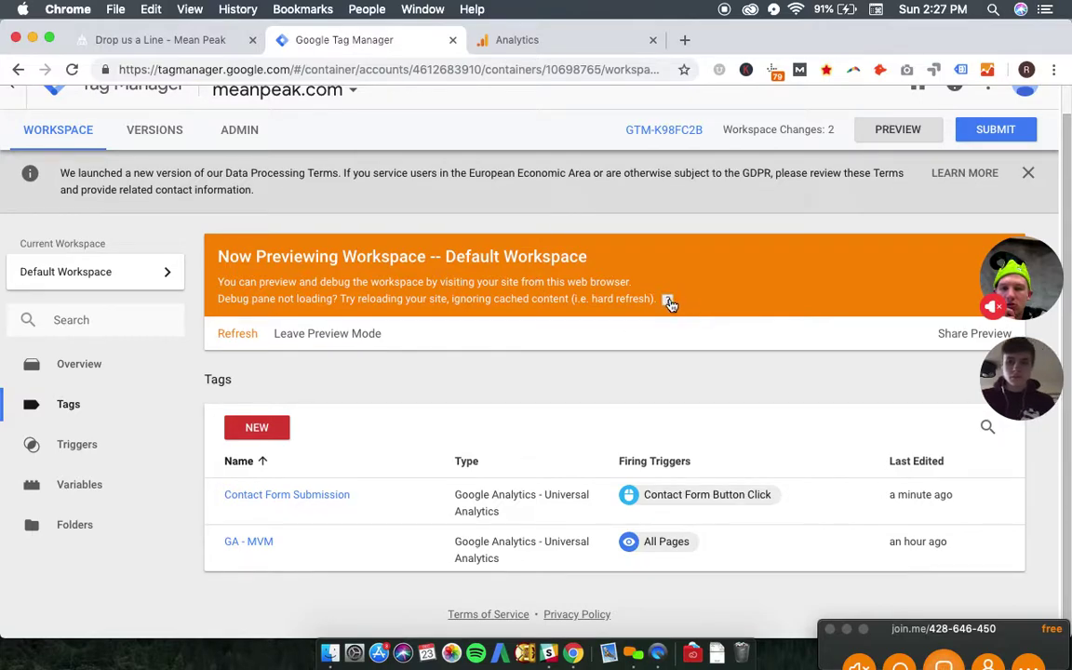
mouse_move(669, 304)
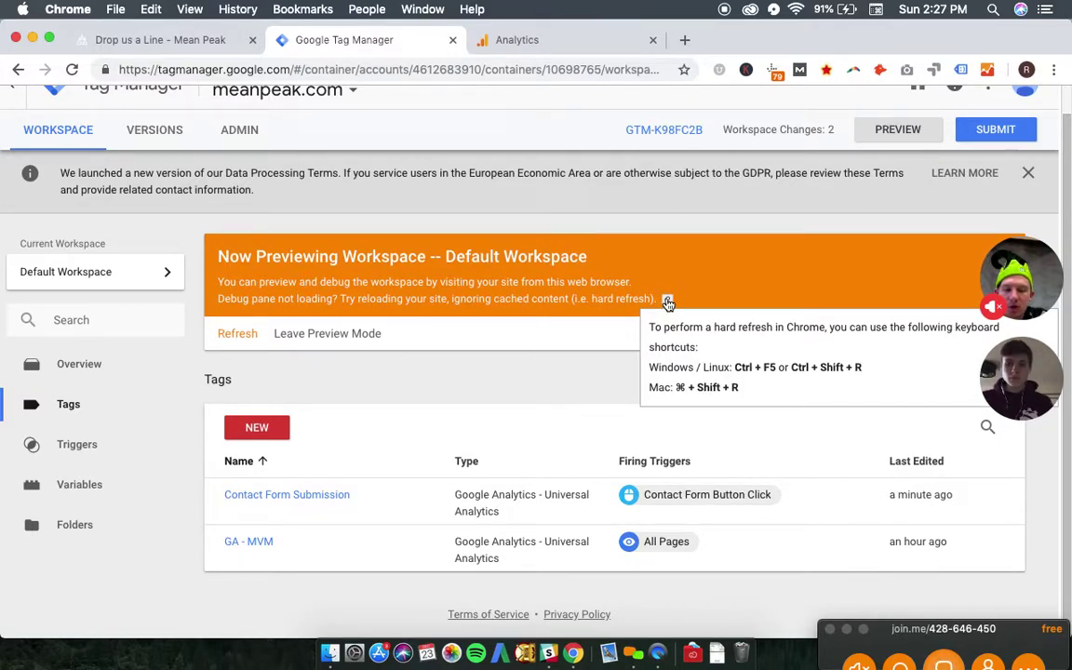
left_click(172, 39)
key("super+shift+r")
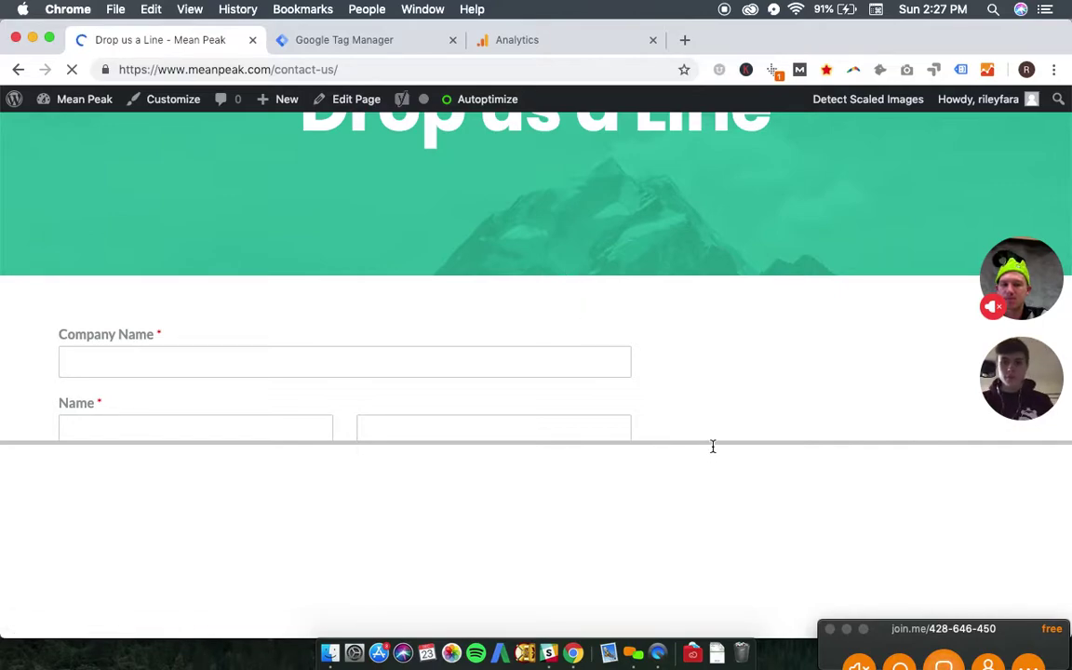
- Enlarge the debug pane on the reloaded contact page, then return to the GTM Tags list
left_click_drag(707, 445, 696, 302)
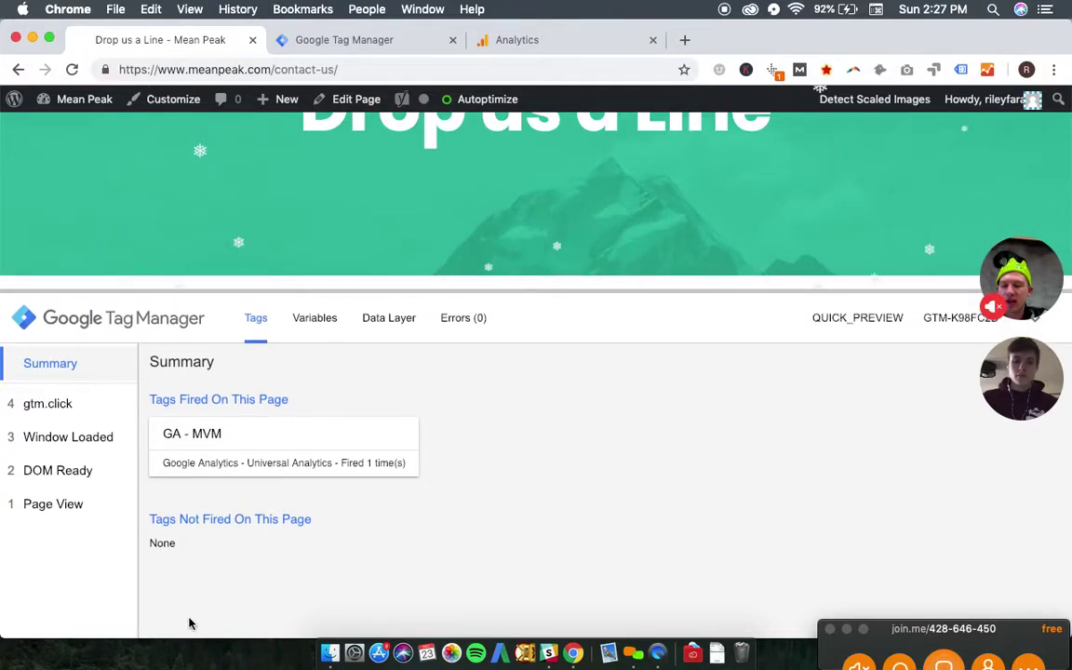
left_click(400, 42)
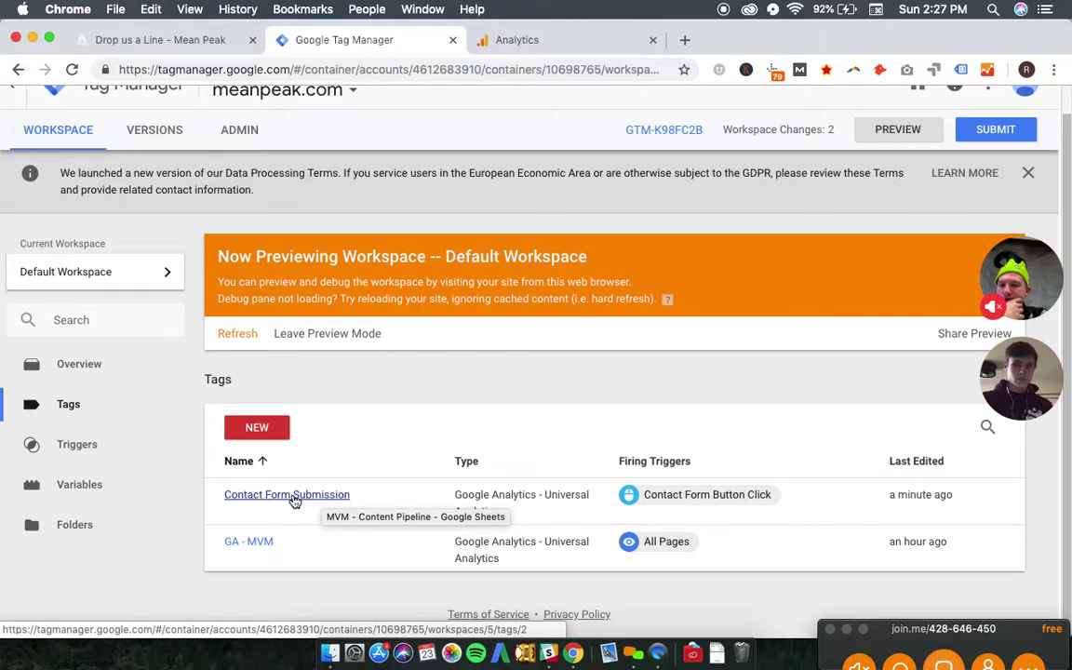
- Submit and publish the workspace as Version 2 named 'Contact Form Button Click'
left_click(115, 455)
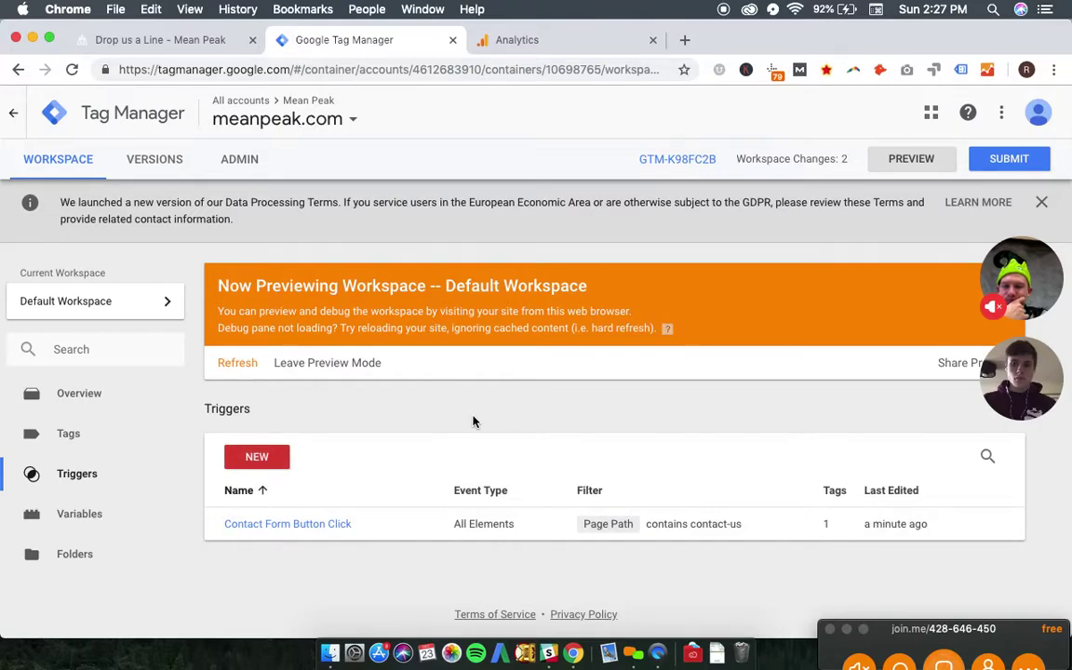
left_click(118, 433)
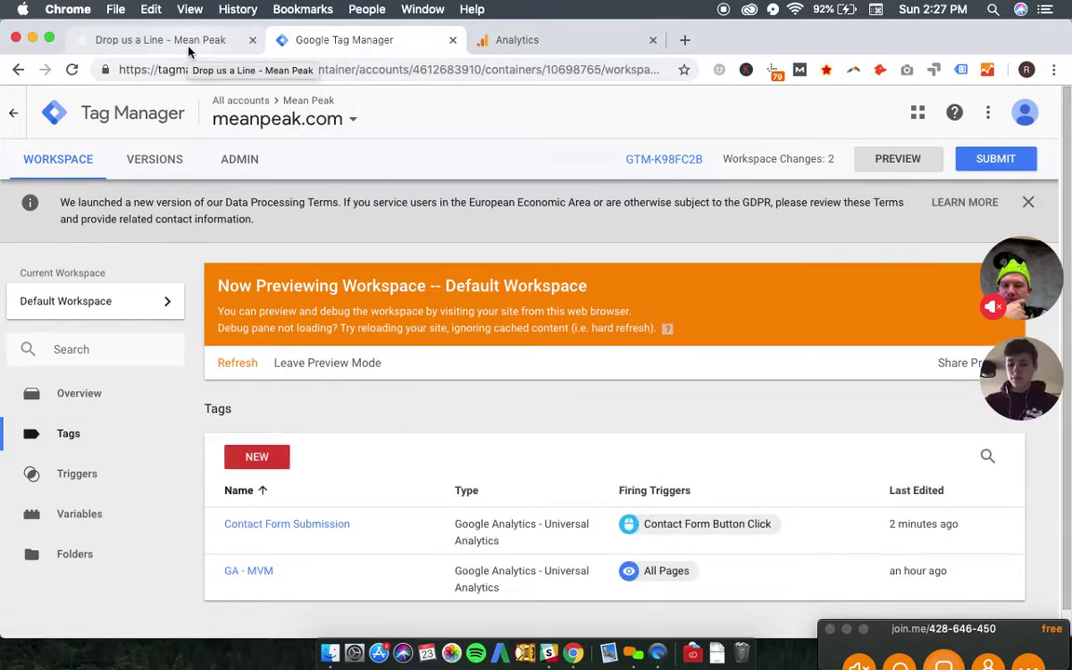
left_click(981, 165)
left_click(341, 293)
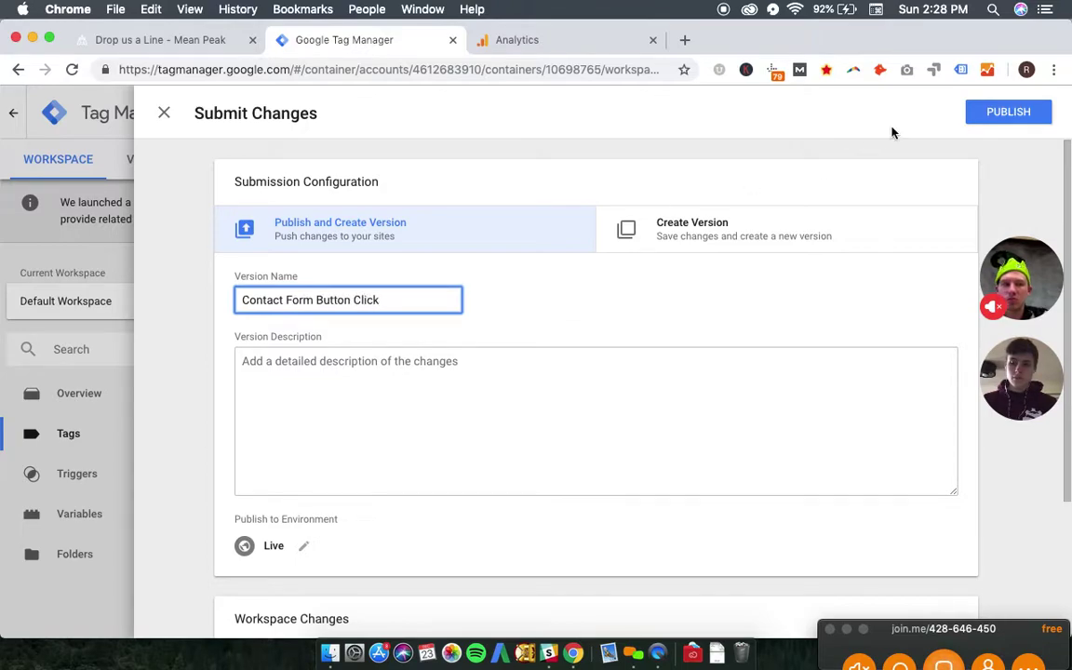
left_click(972, 114)
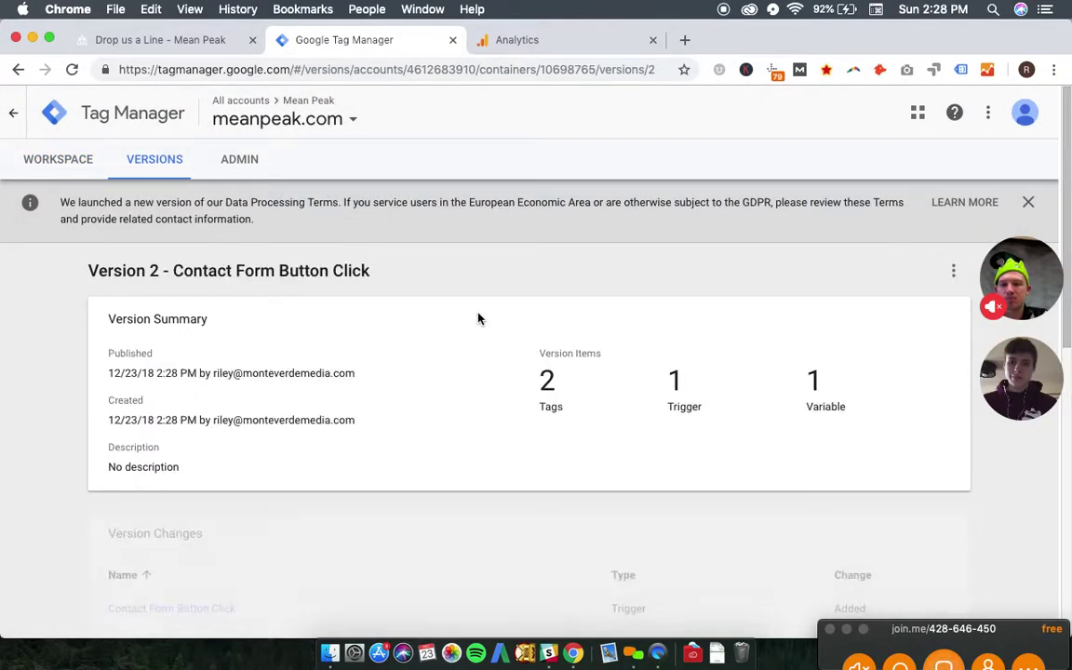
left_click(65, 167)
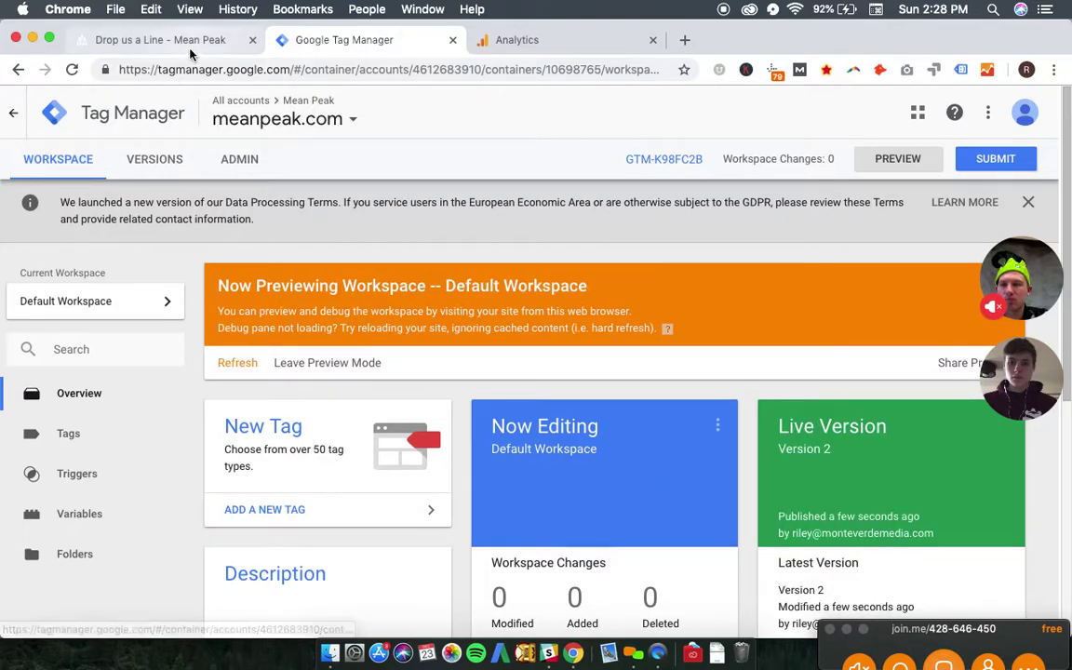
left_click(190, 48)
- Hard-reload the contact page and confirm in the debug pane that Contact Form Submission fired once
left_click(223, 70)
key("super+shift+r")
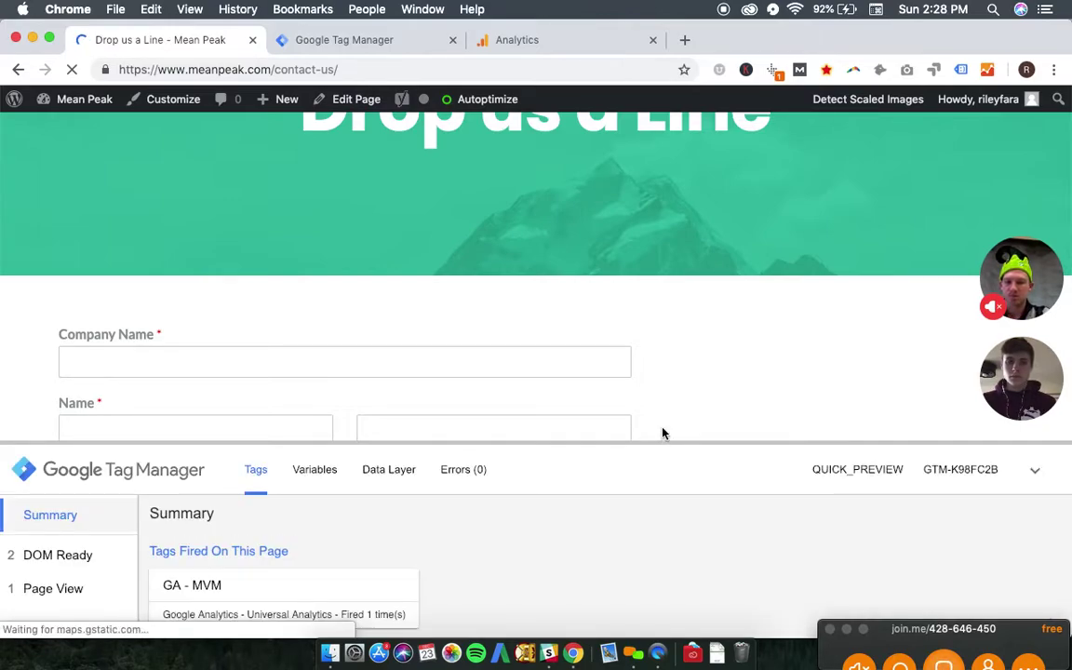
left_click_drag(662, 432, 674, 307)
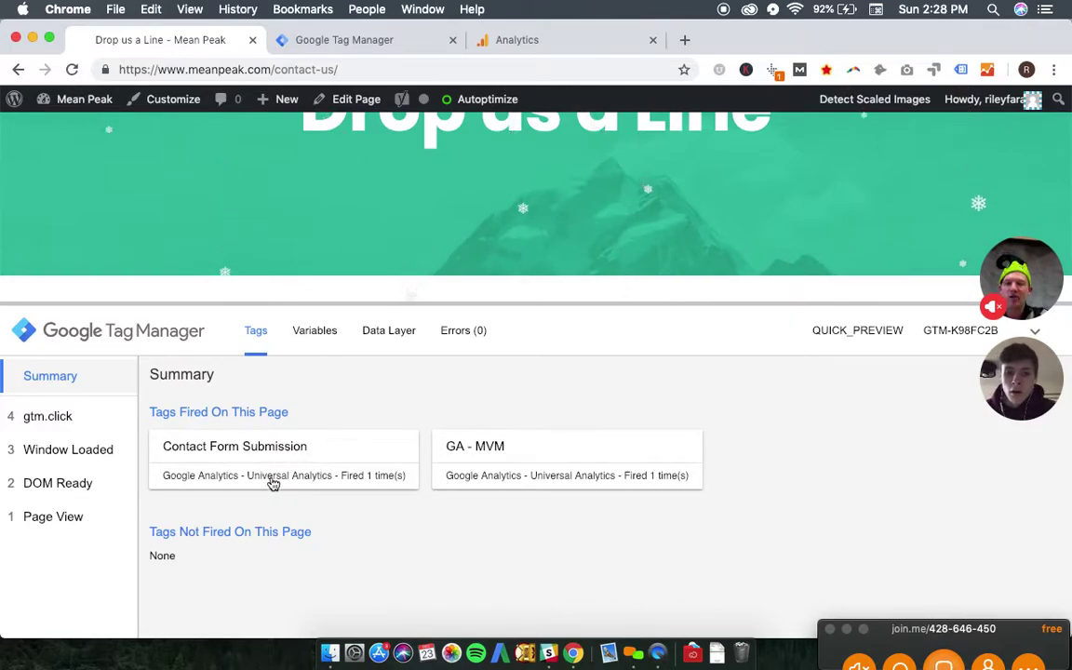
left_click(378, 43)
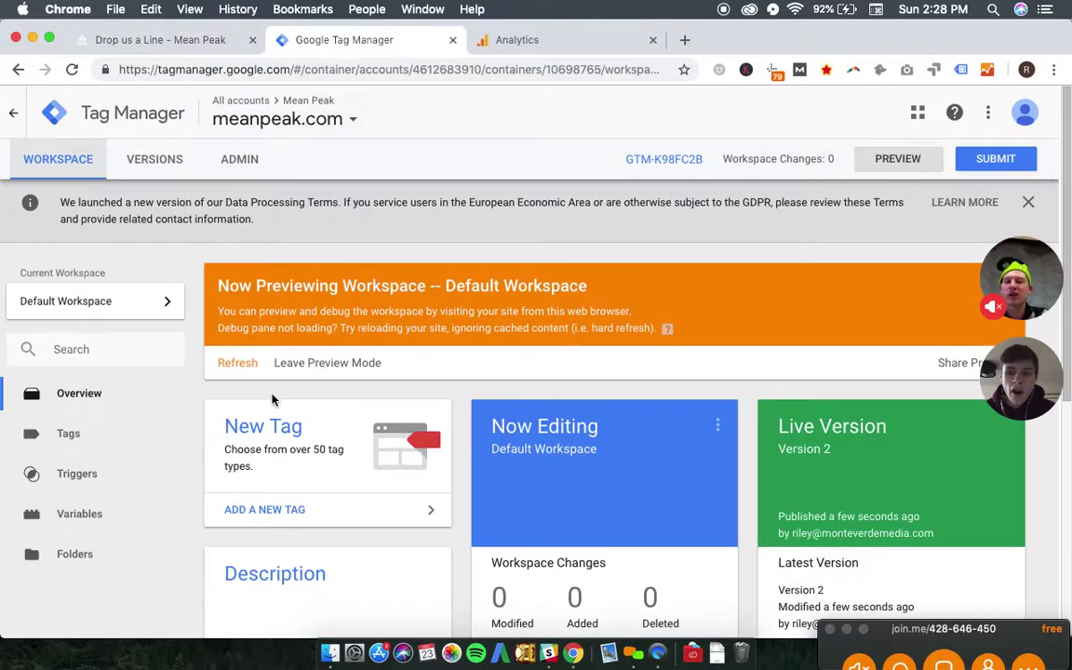
- Browse trigger types for Contact Form Button Click without changing it, then return to the contact page
left_click(67, 474)
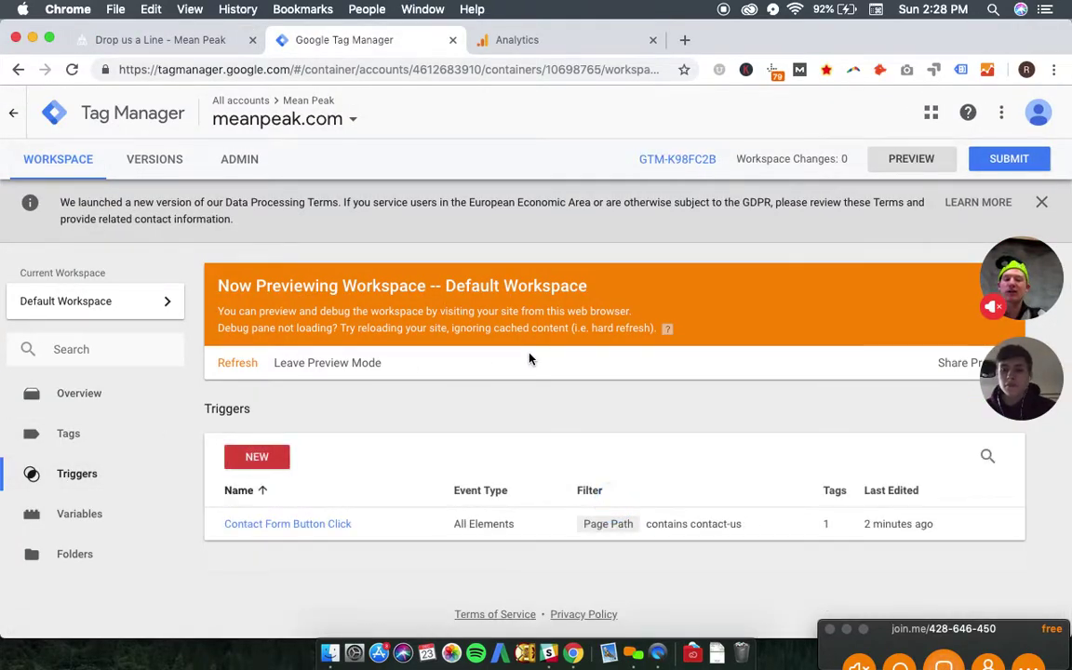
left_click(244, 525)
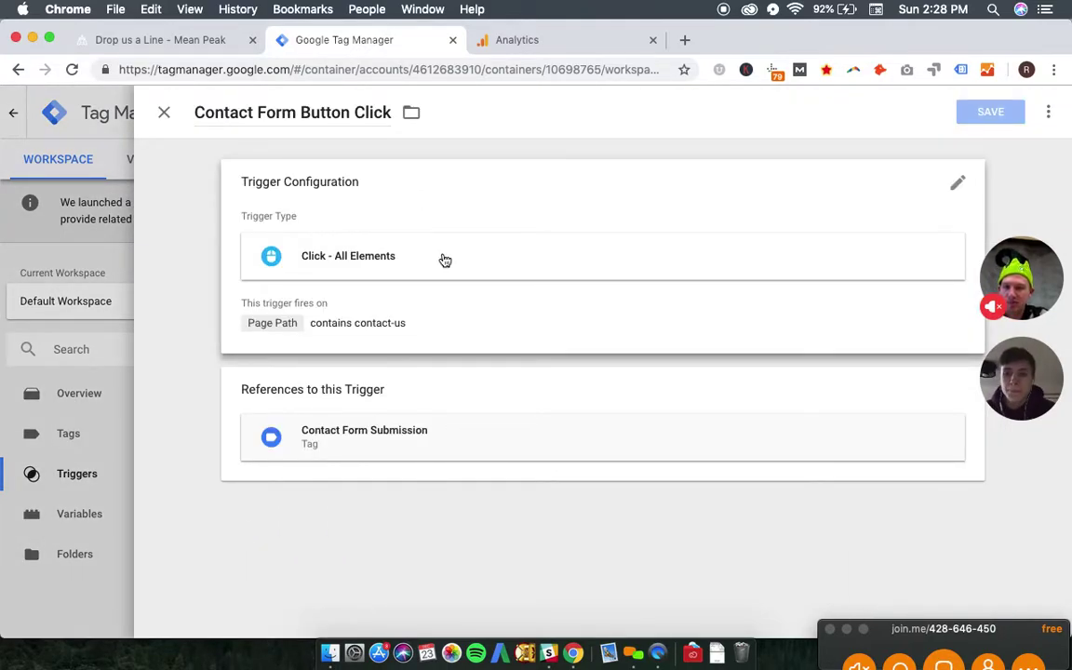
left_click(445, 260)
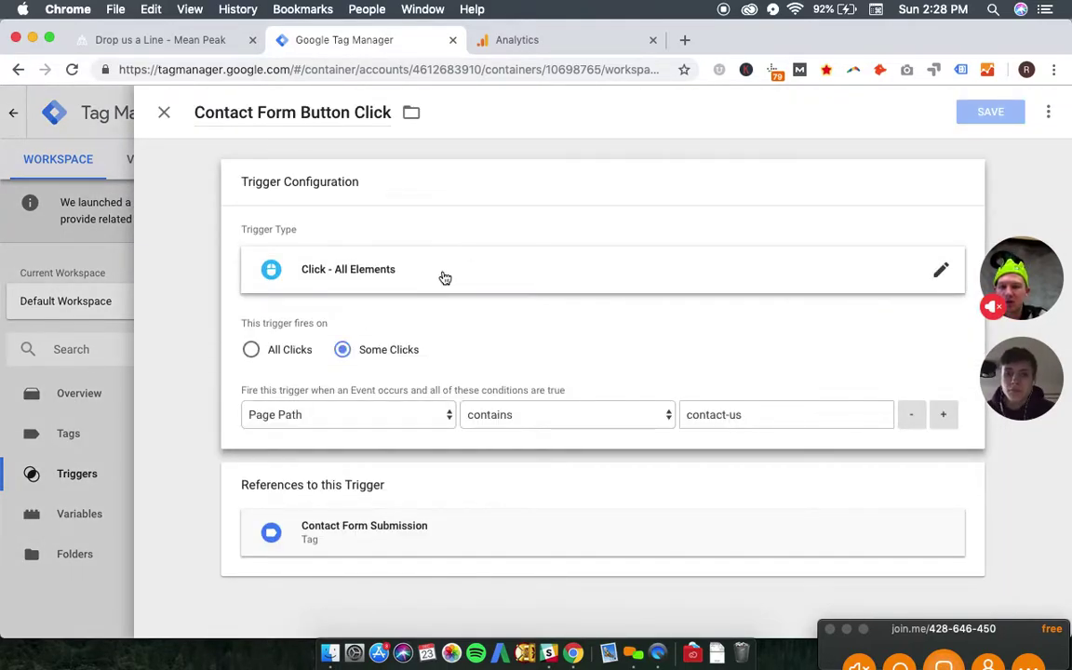
left_click(445, 277)
scroll(673, 383, "down", 5)
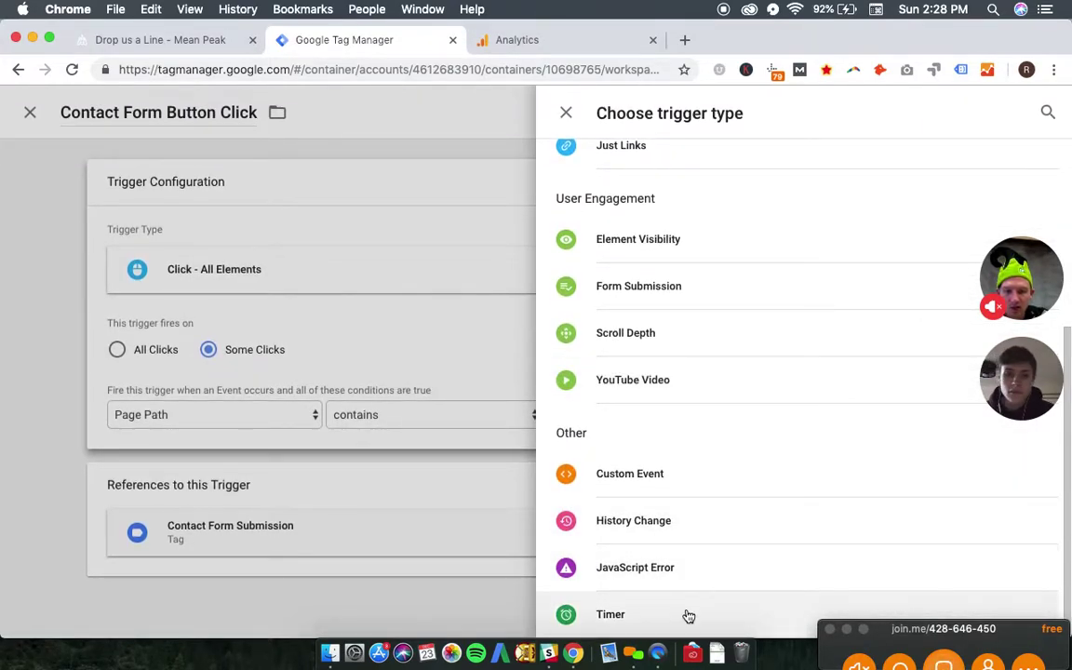
scroll(677, 488, "up", 5)
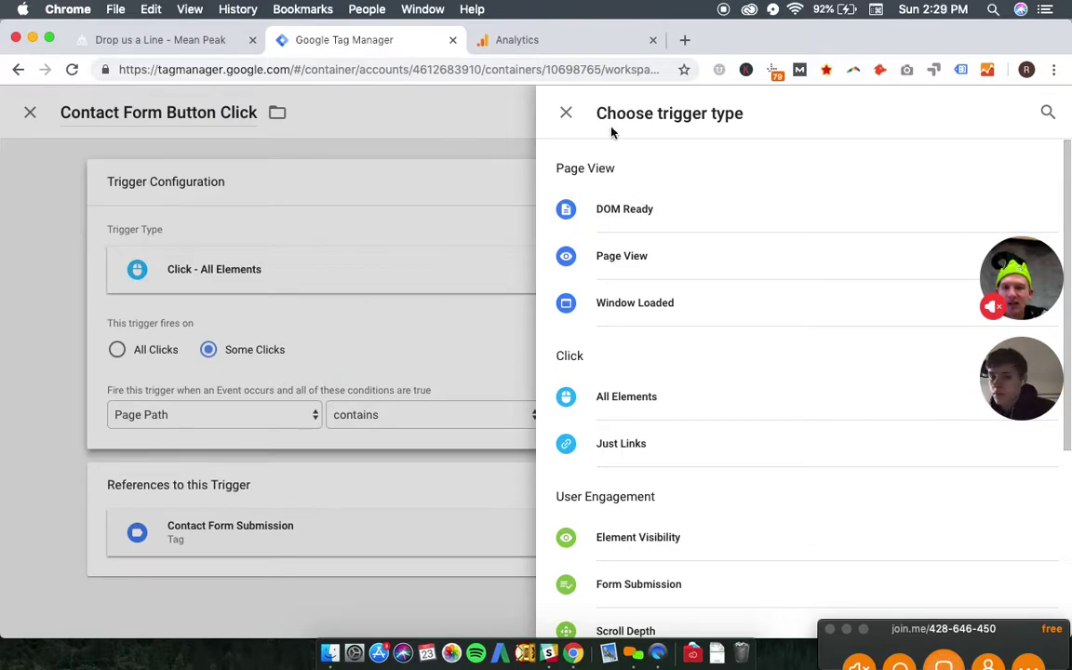
left_click(567, 113)
left_click(182, 42)
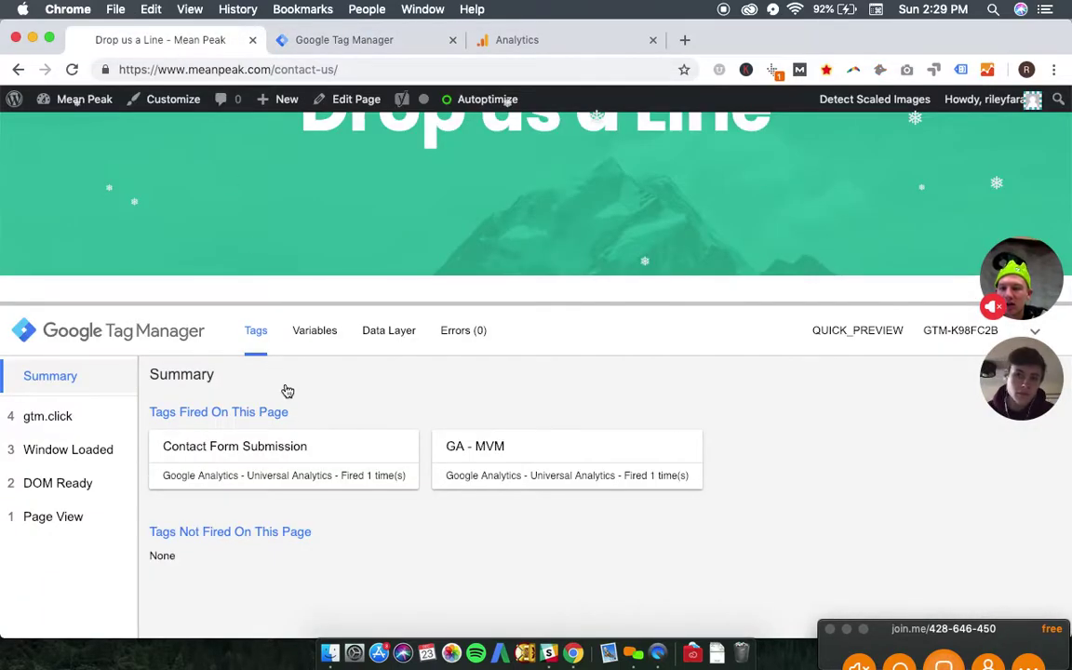
- Fire test clicks on the contact page, including the Company Name and Last name fields
scroll(466, 289, "down", 1)
left_click(473, 300)
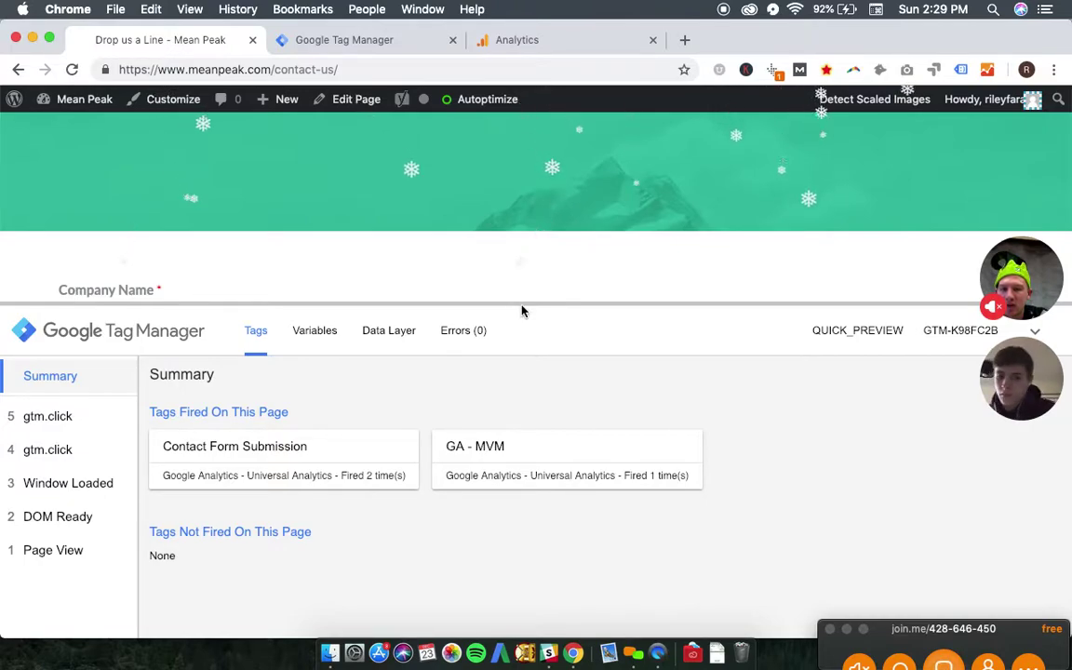
left_click_drag(522, 304, 518, 423)
left_click(416, 317)
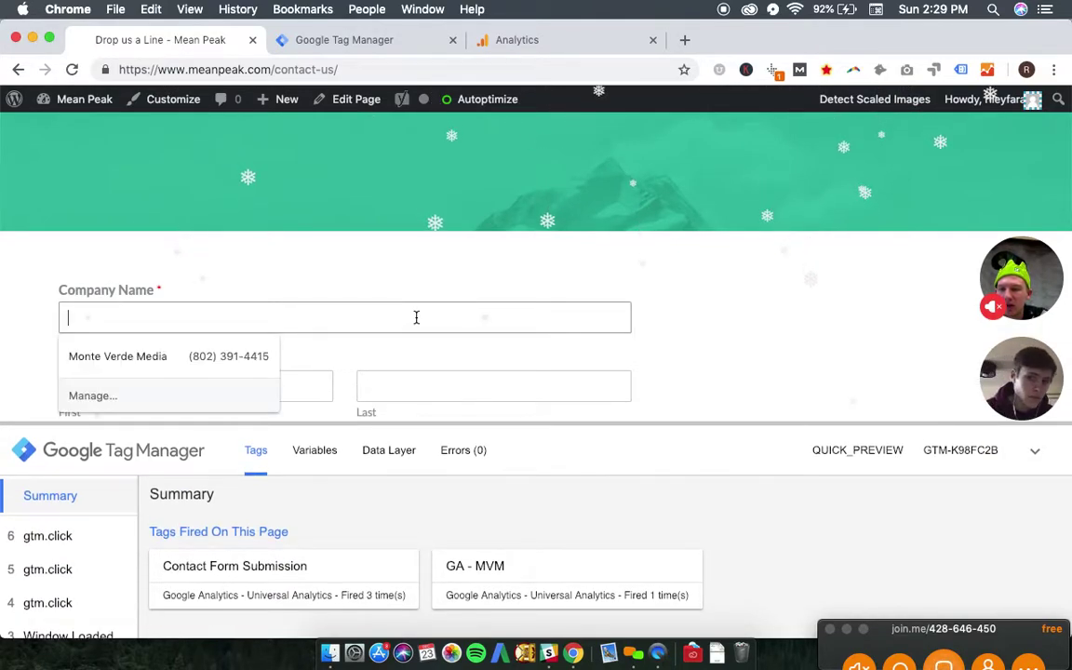
key("Escape")
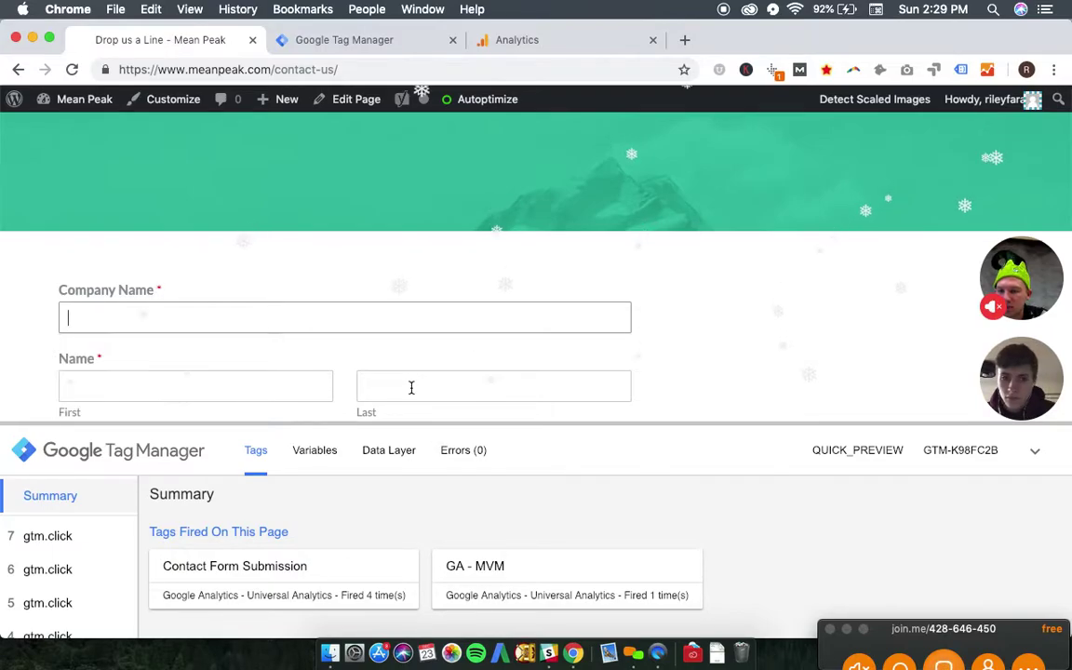
left_click(411, 387)
- Inspect the variables captured for gtm.click event 8 in the debug pane
left_click(84, 536)
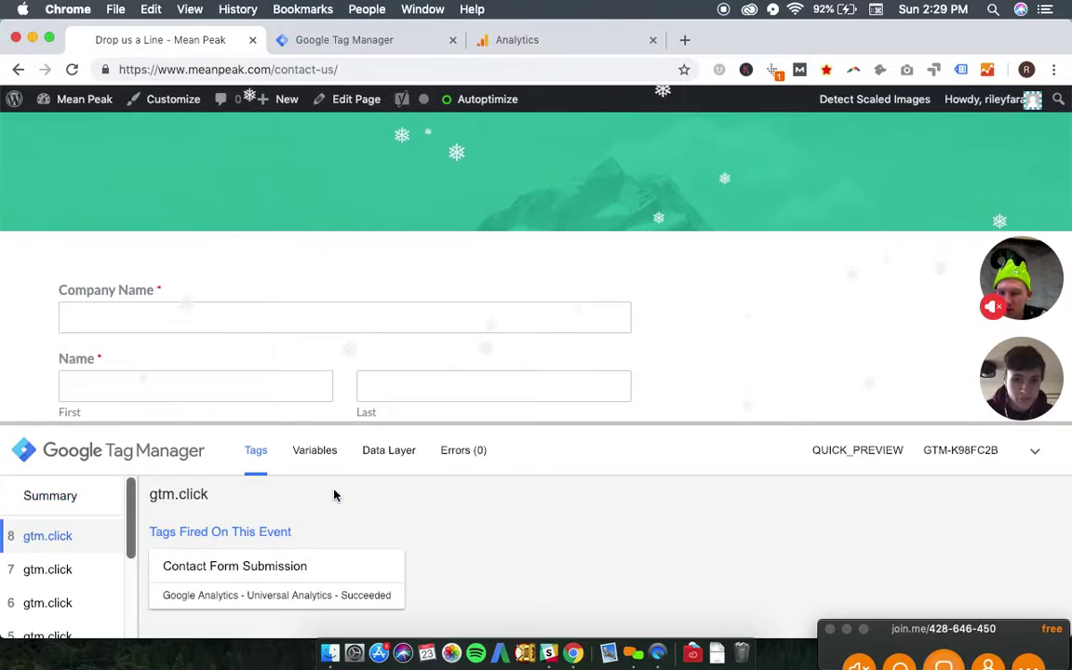
left_click(313, 454)
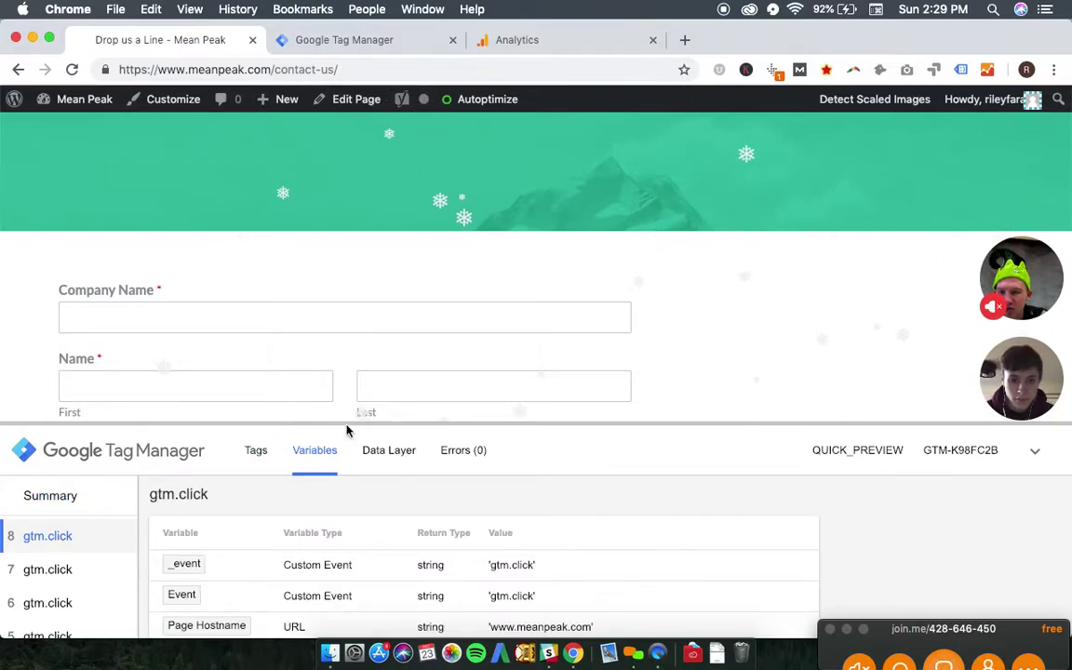
left_click_drag(333, 423, 335, 243)
scroll(378, 495, "down", 3)
scroll(378, 495, "up", 2)
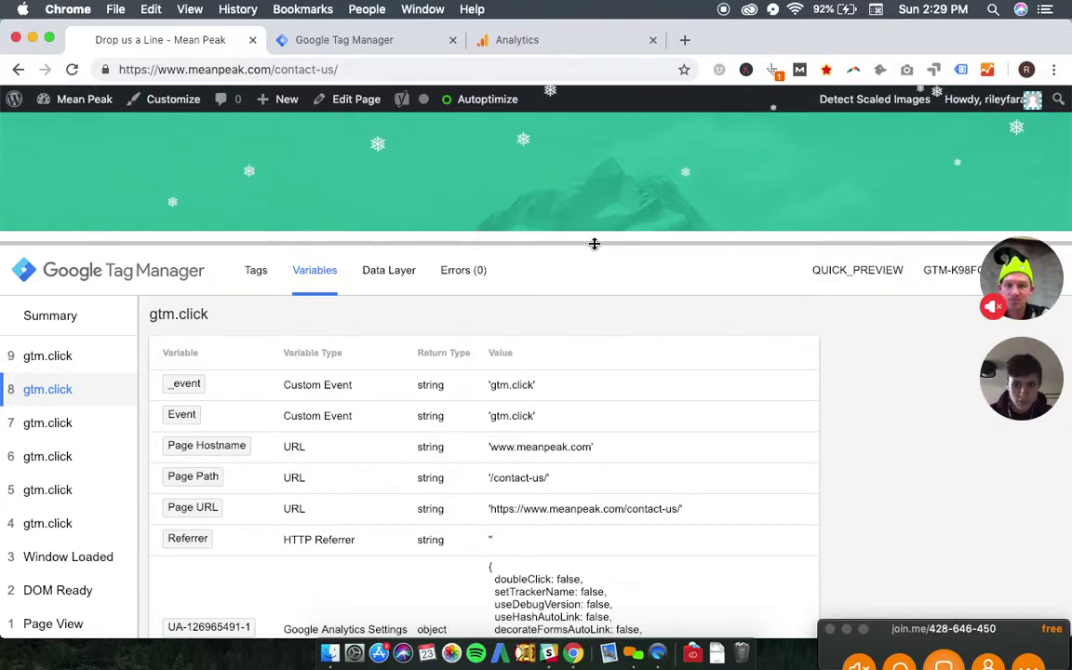
- Shrink the debug pane and try submitting the empty contact form
left_click_drag(594, 242, 573, 535)
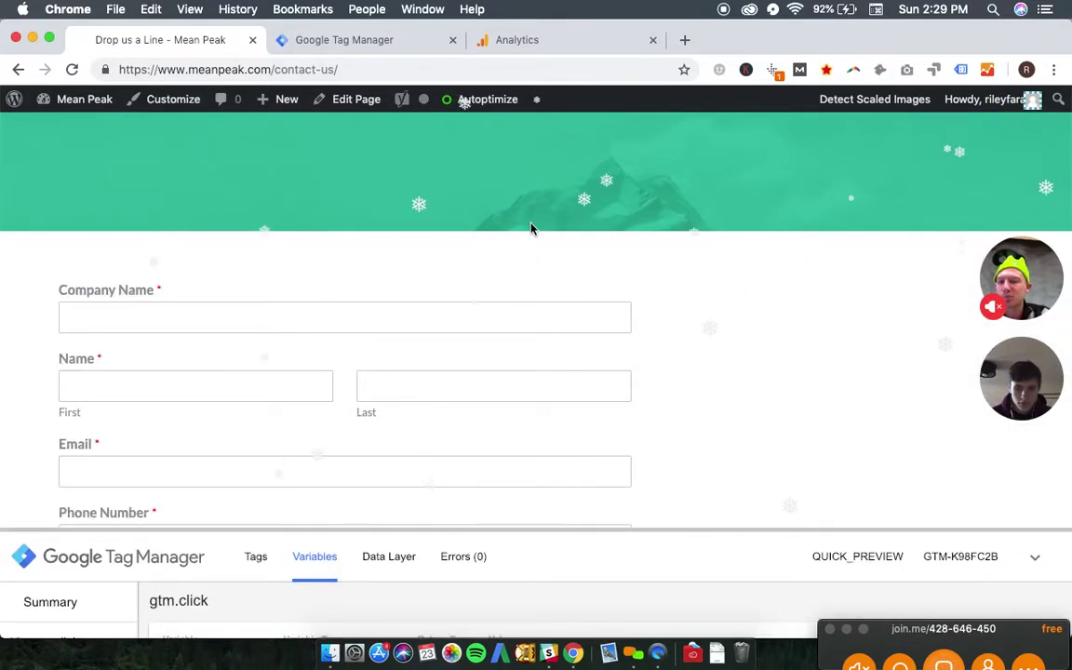
scroll(531, 228, "down", 10)
scroll(531, 228, "up", 3)
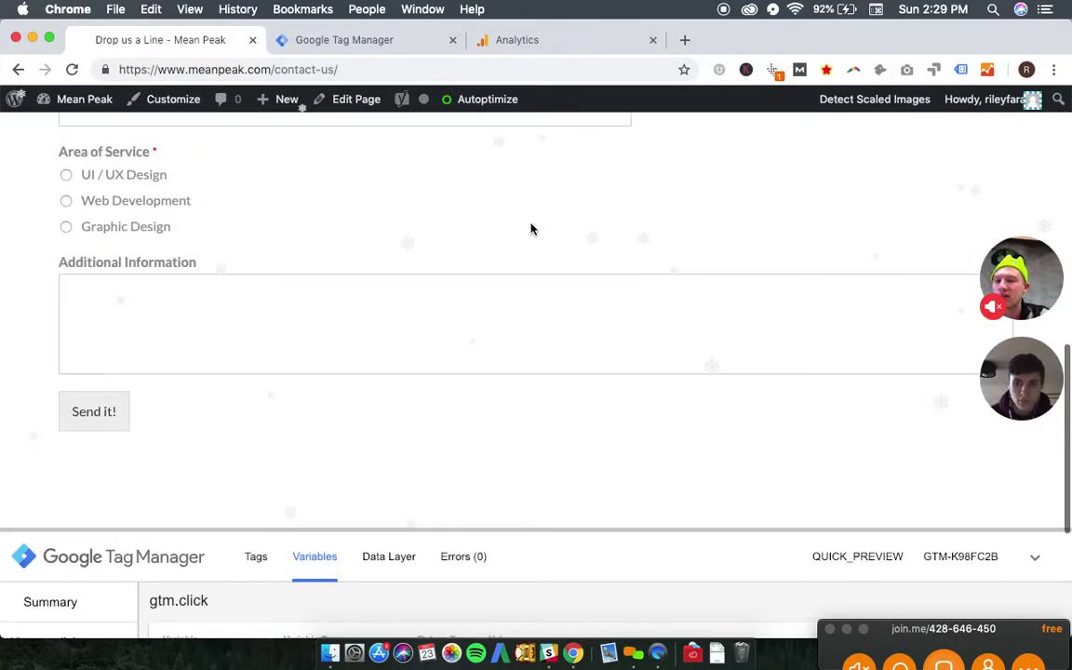
left_click(114, 419)
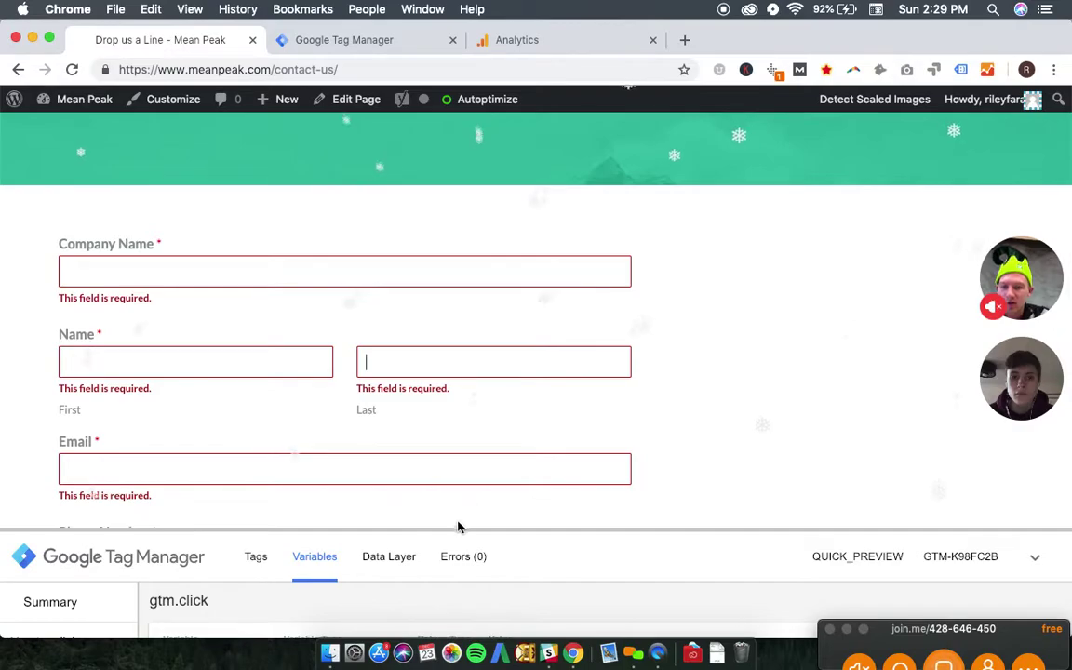
- Enlarge the preview pane and inspect variables for gtm.click events 11, 12, 10, 9 and 7
left_click_drag(452, 529, 455, 232)
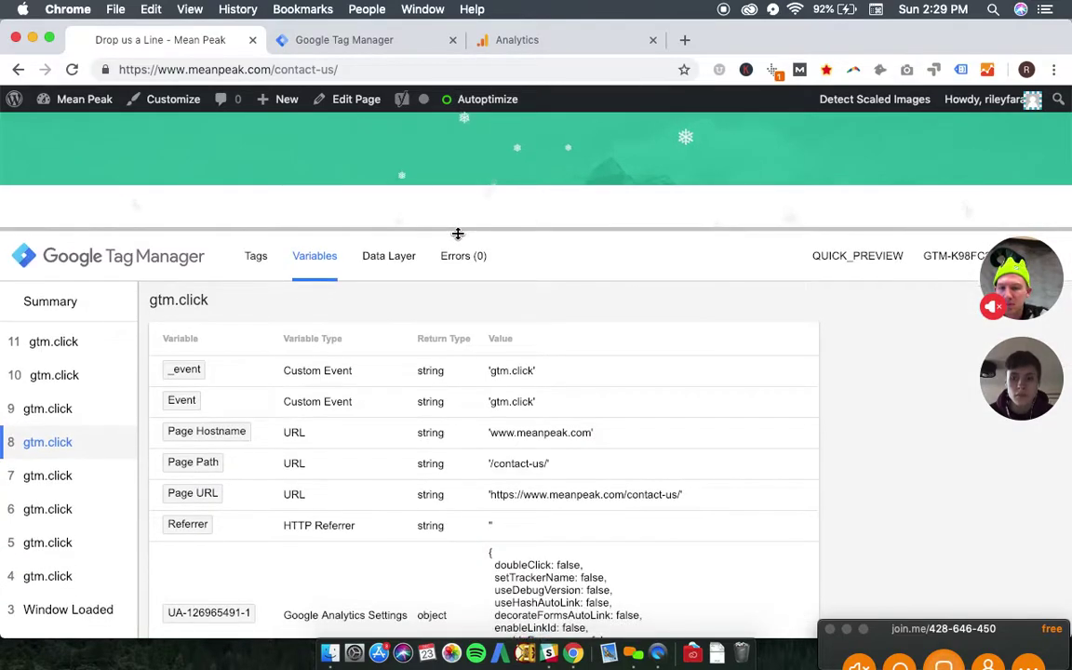
left_click(56, 379)
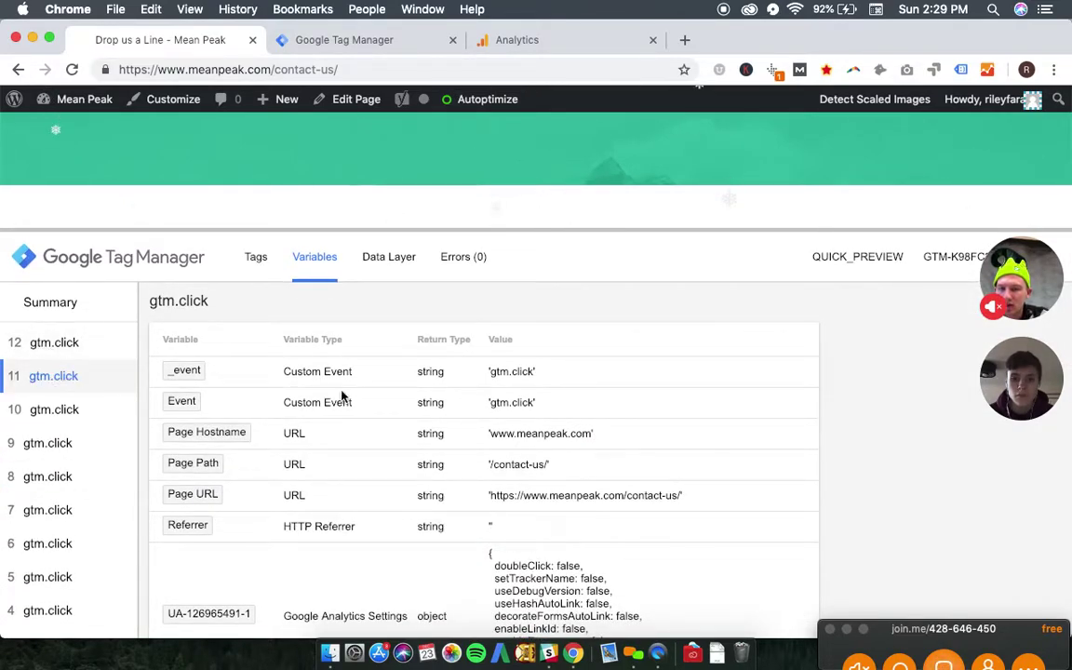
left_click(57, 355)
left_click(60, 417)
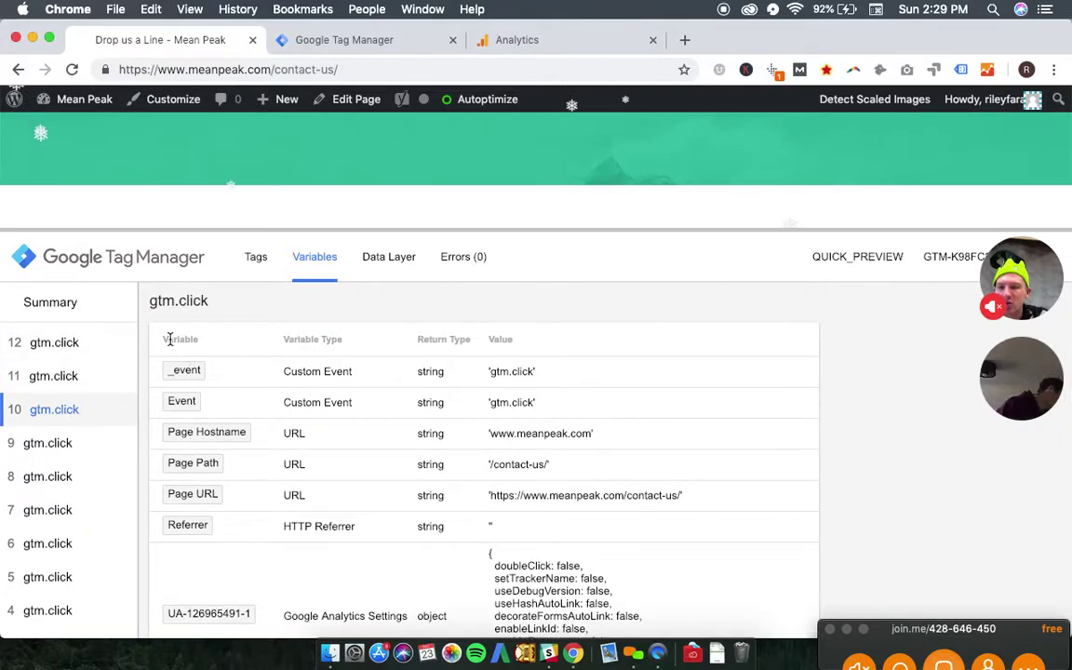
left_click(65, 445)
left_click(65, 507)
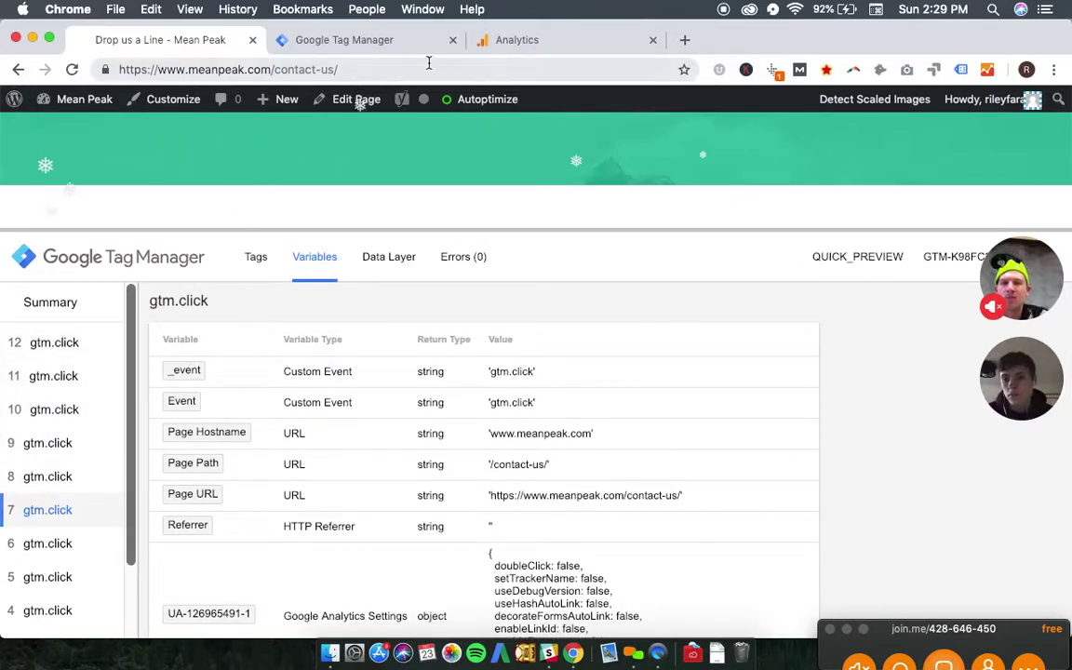
- Make Contact Form Button Click a Form Submission trigger on Some Forms where Page Path contains contact-us, and save
left_click(347, 40)
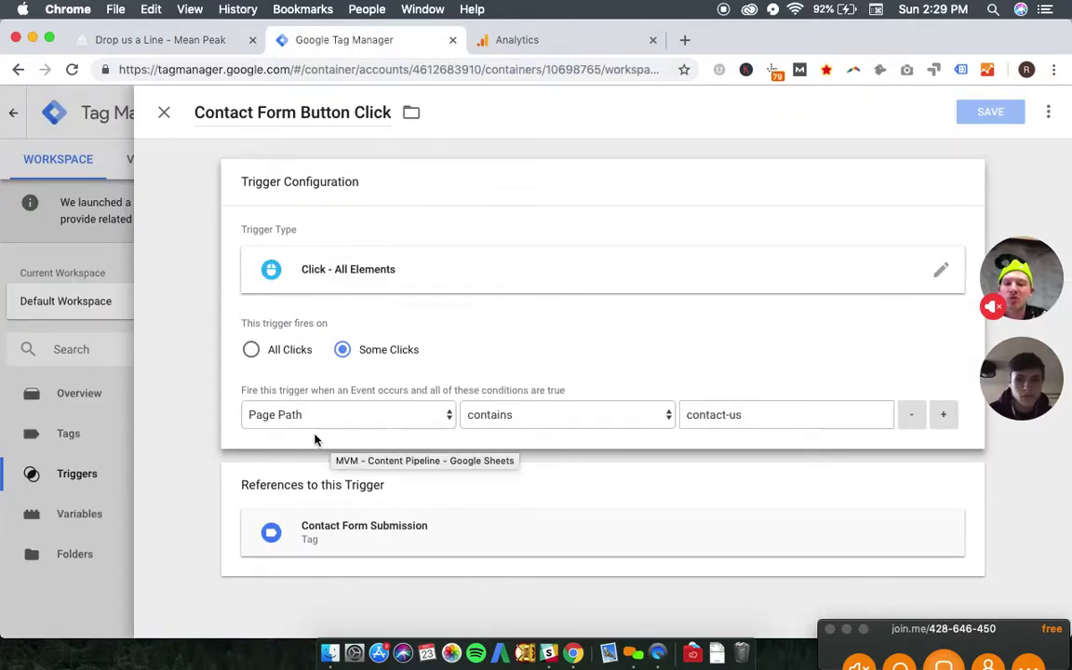
left_click(333, 278)
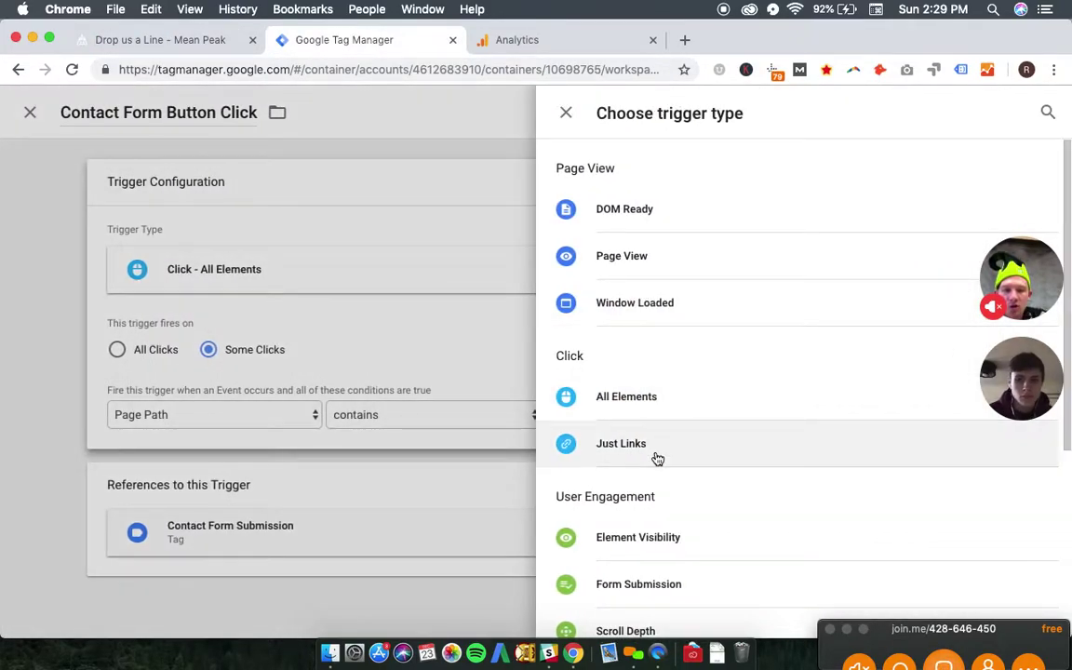
scroll(658, 457, "down", 1)
left_click(660, 522)
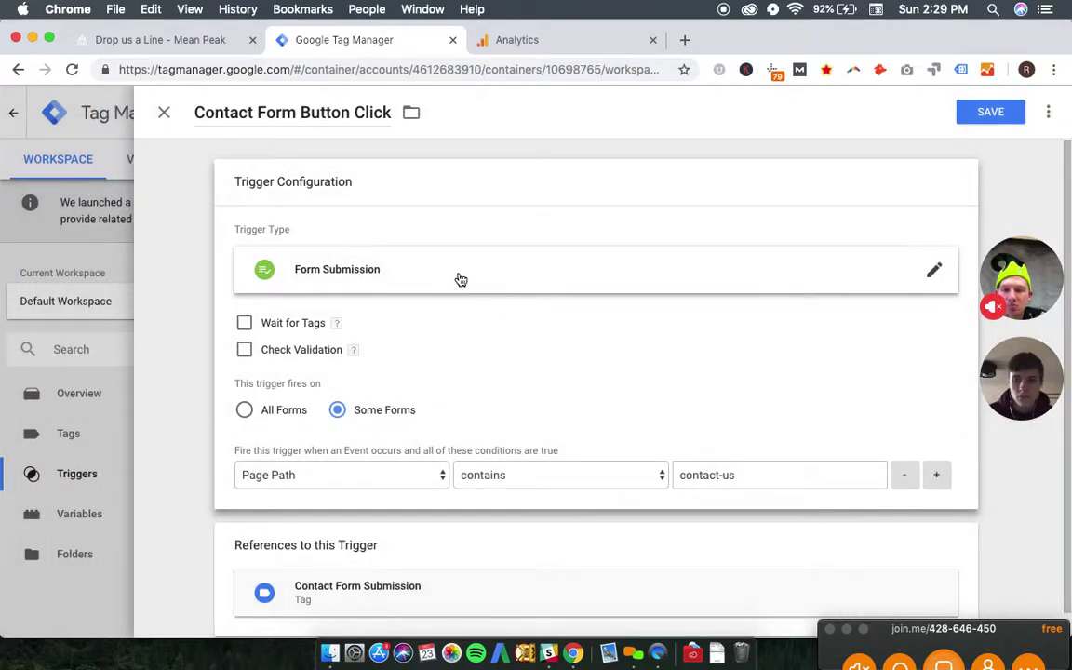
left_click(247, 412)
left_click(344, 410)
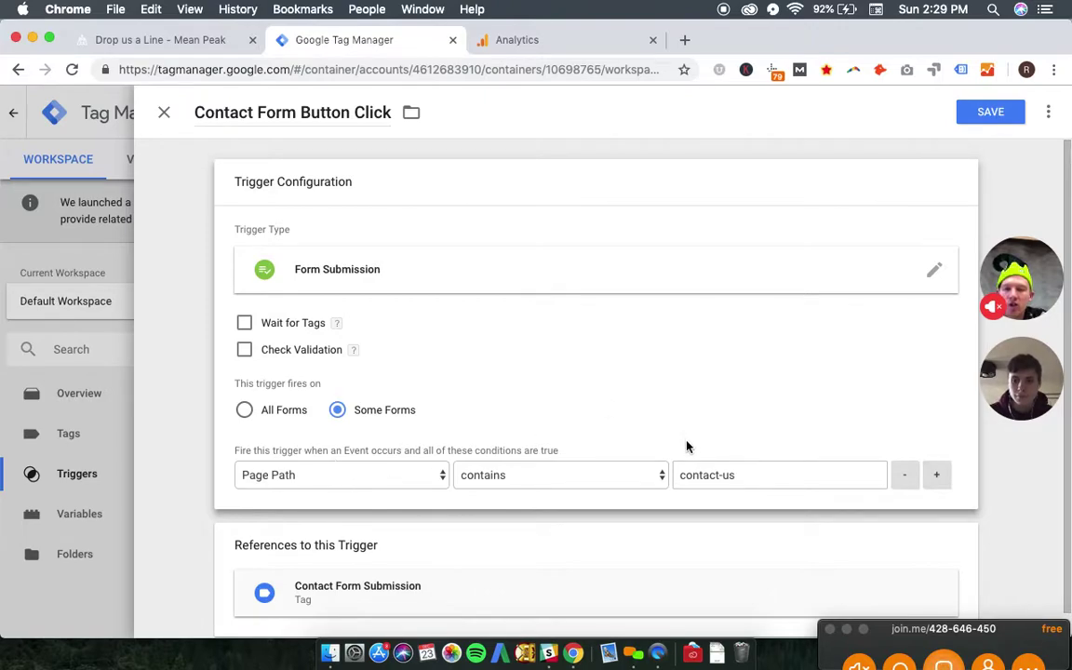
scroll(712, 340, "down", 1)
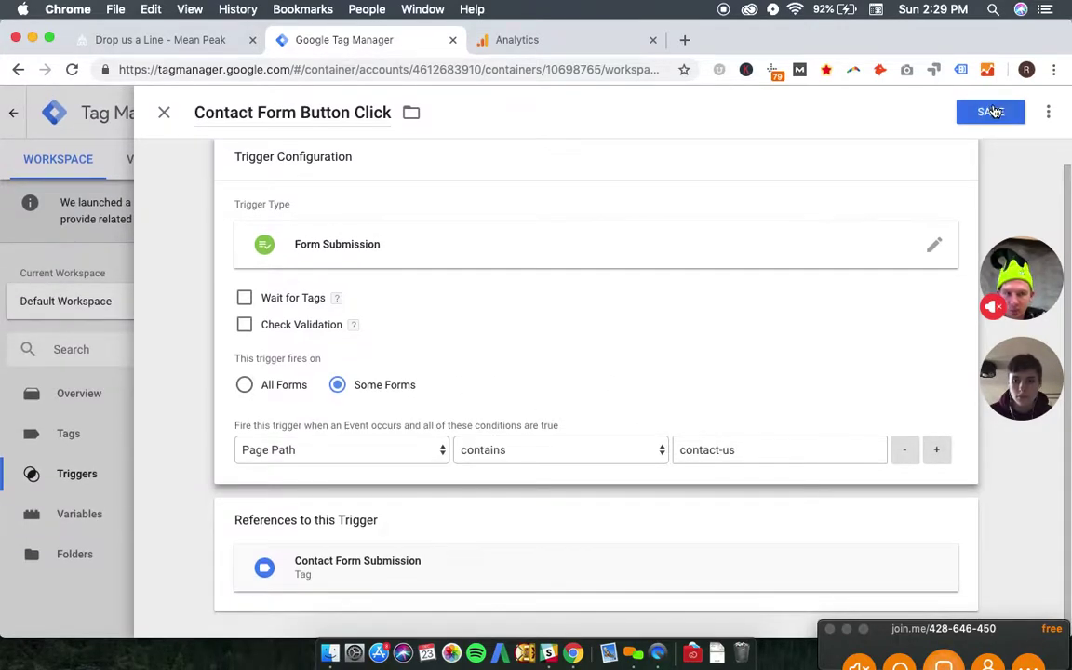
left_click(992, 113)
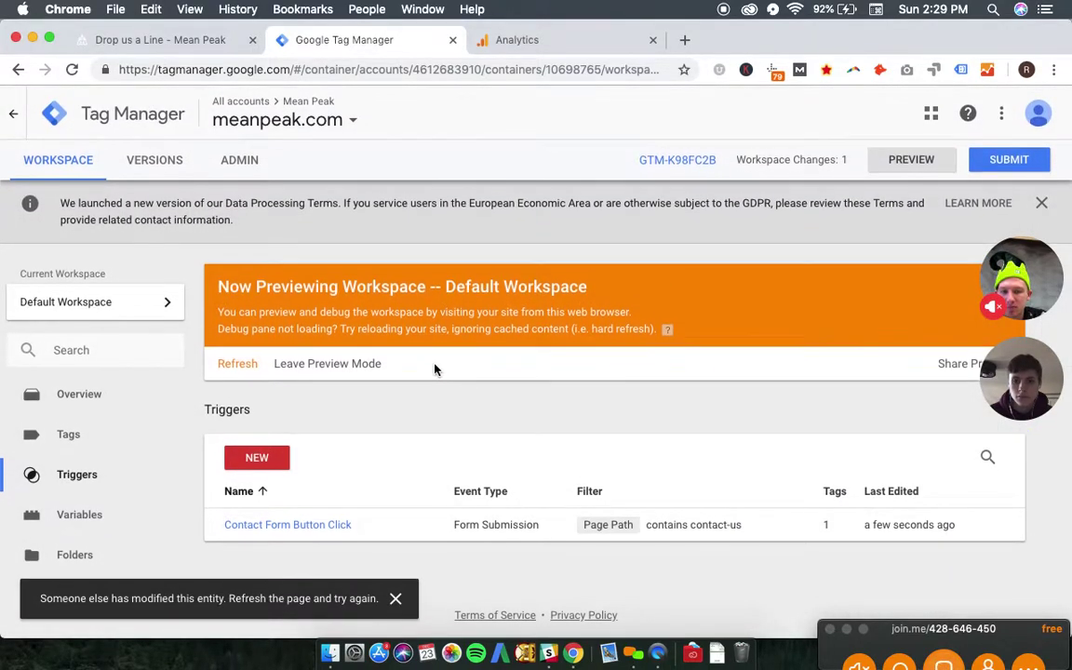
- Submit the workspace changes as a version named 'Contact Form Submission' and publish it
left_click(1002, 162)
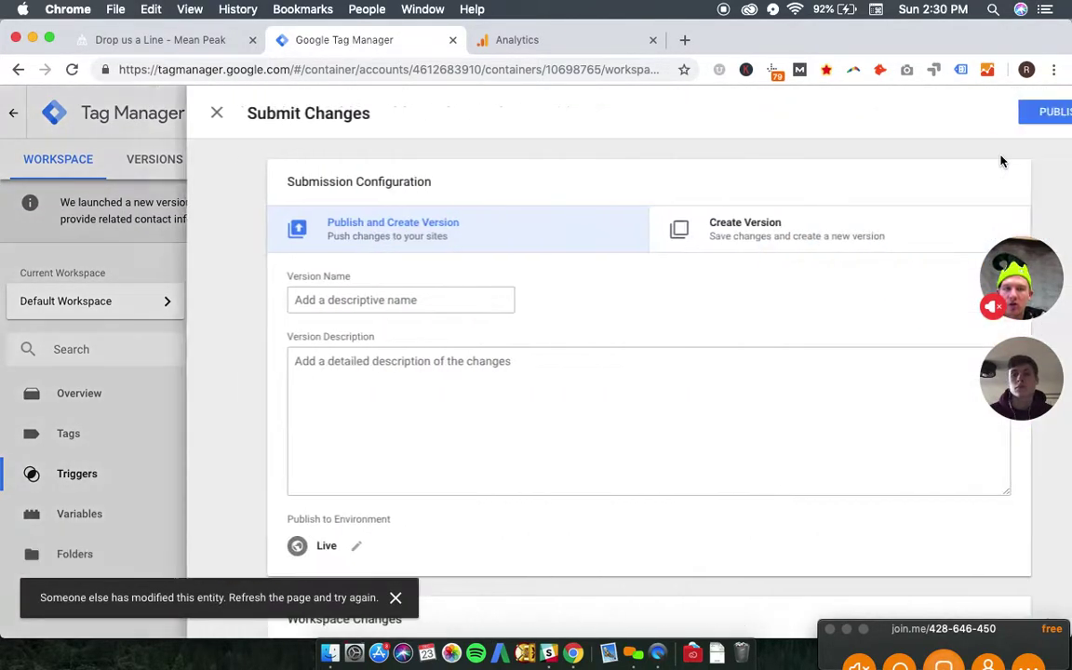
left_click(275, 299)
type("Contact Form Submission")
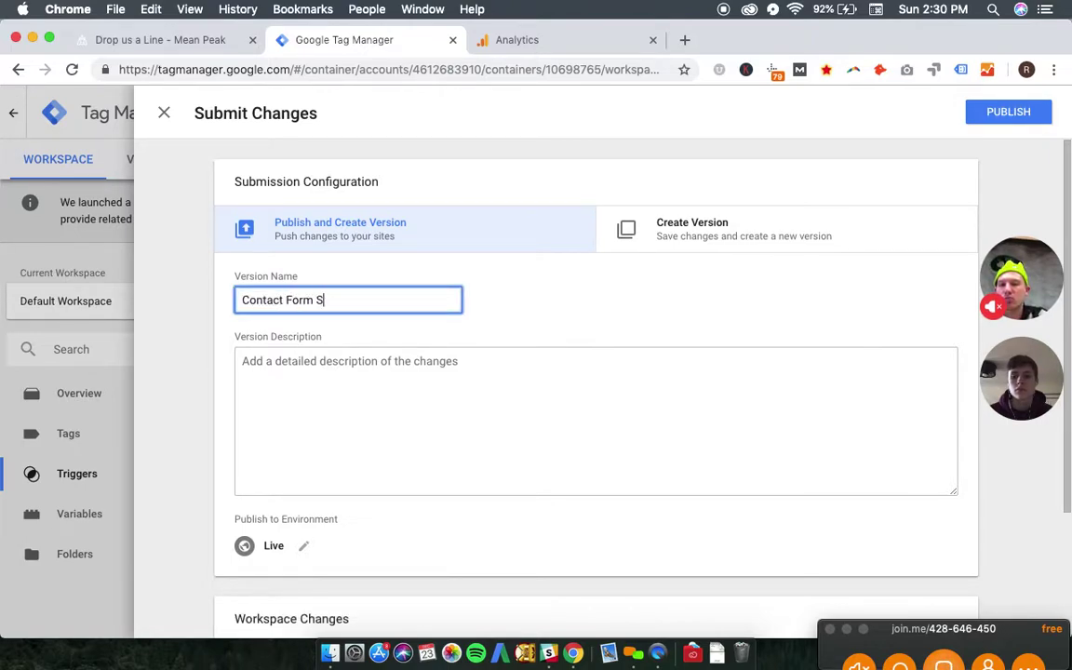
left_click(1009, 112)
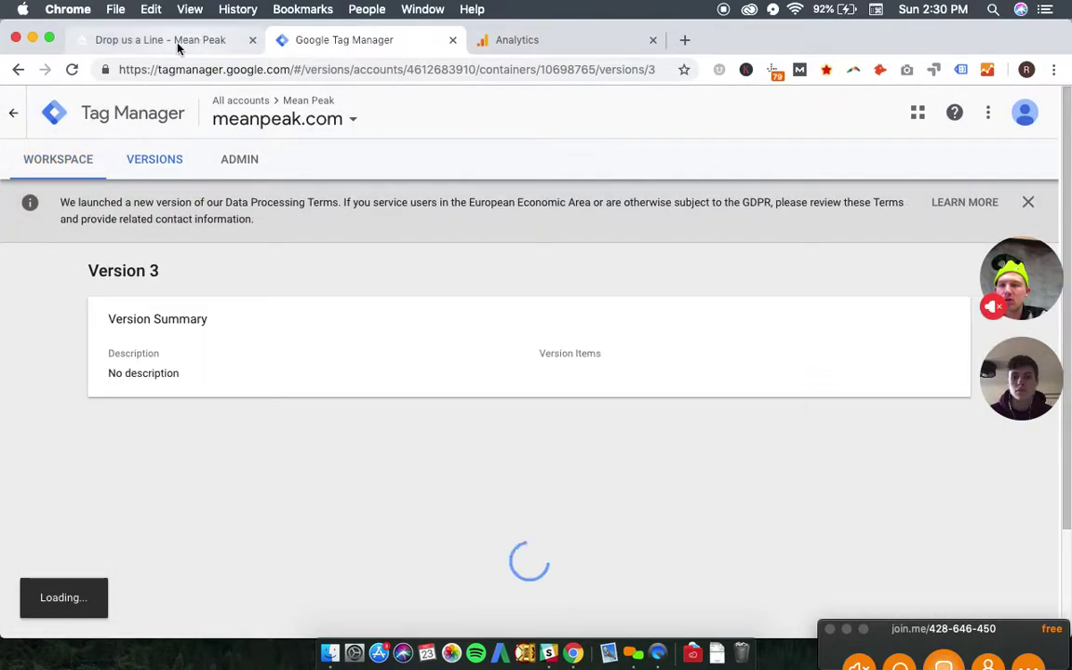
- Reload the Mean Peak contact-us page so preview lists Contact Form Submission as not fired
left_click(178, 47)
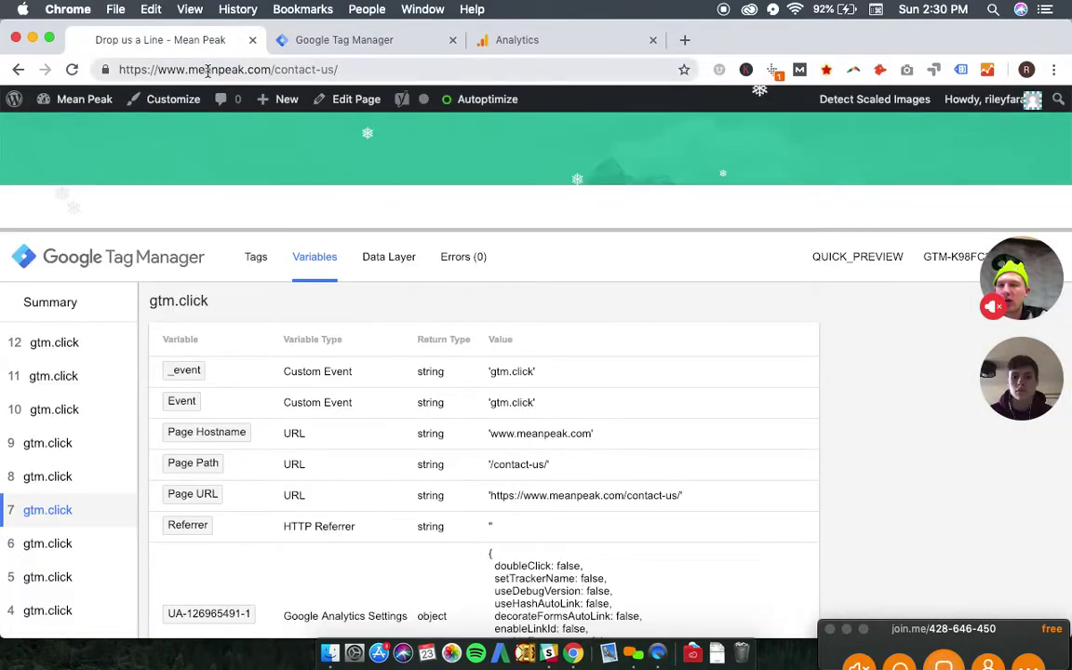
left_click(212, 71)
key("Return")
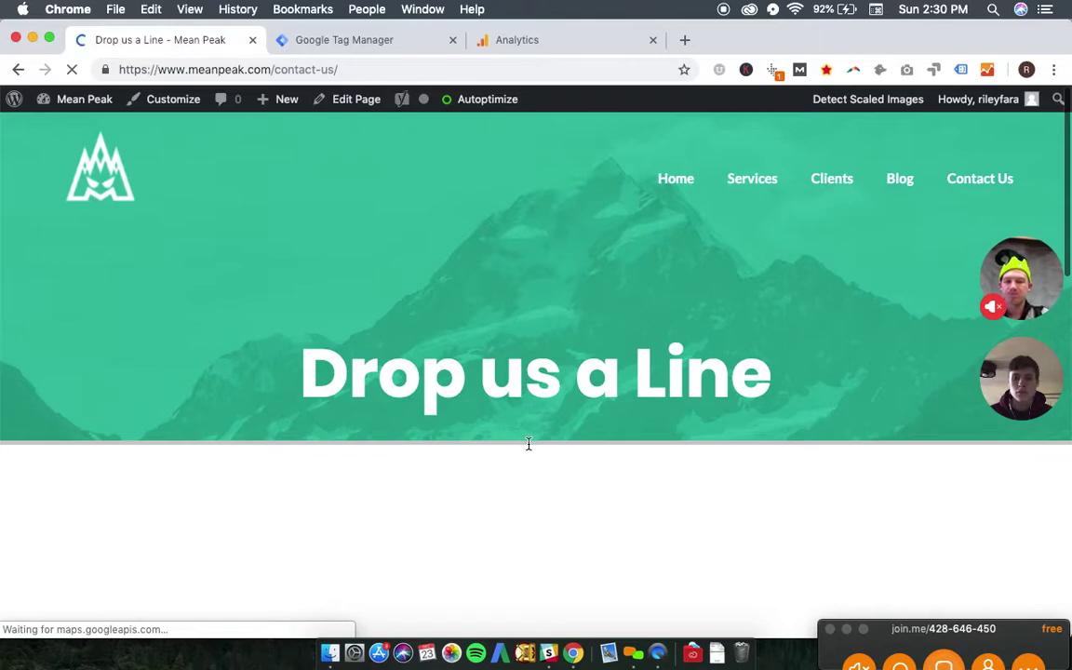
left_click_drag(527, 441, 542, 313)
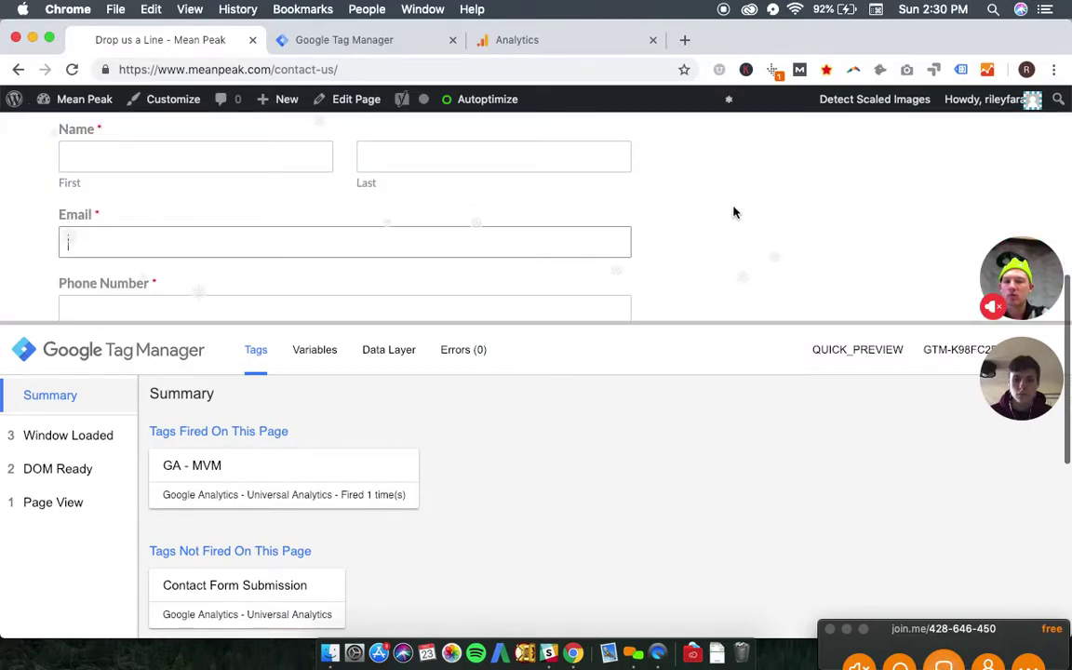
key("Tab")
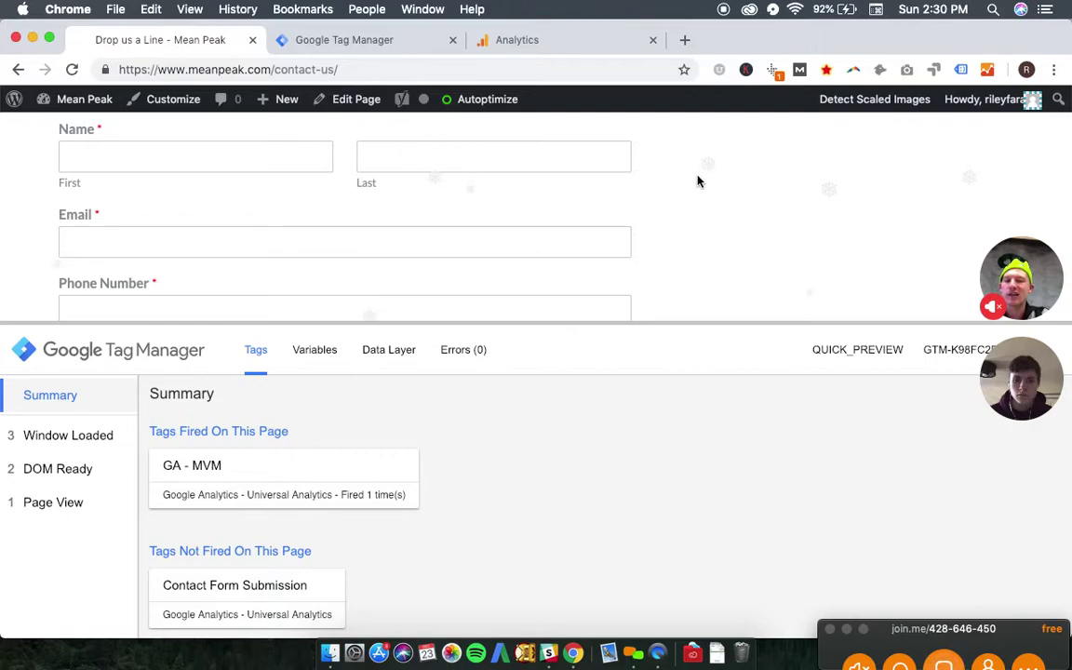
scroll(698, 180, "down", 1)
scroll(697, 179, "up", 3)
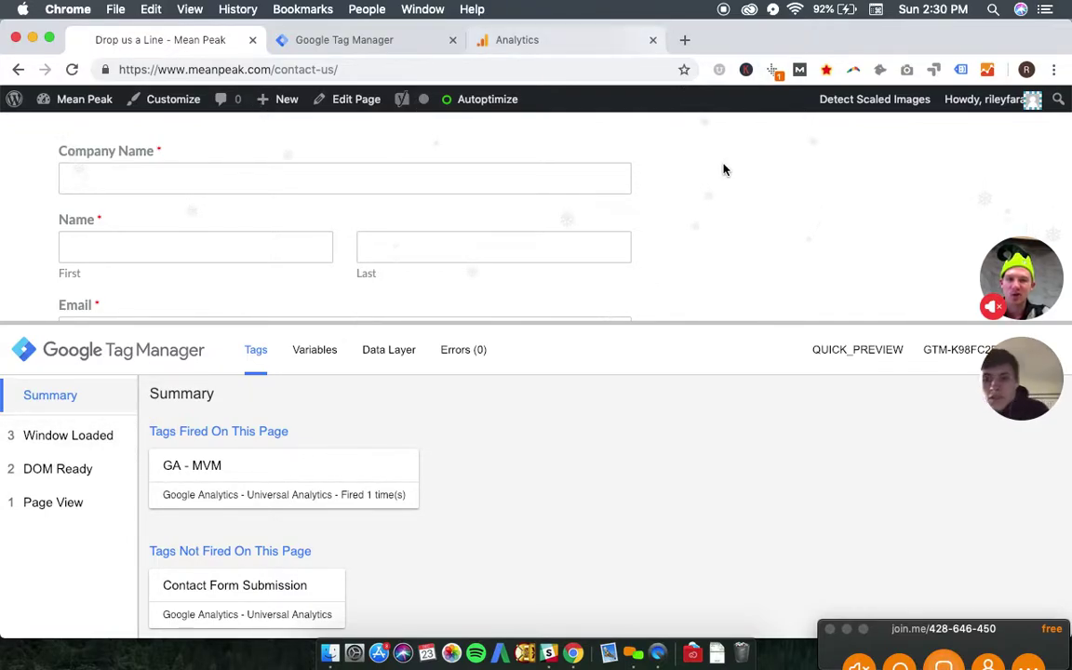
left_click(484, 172)
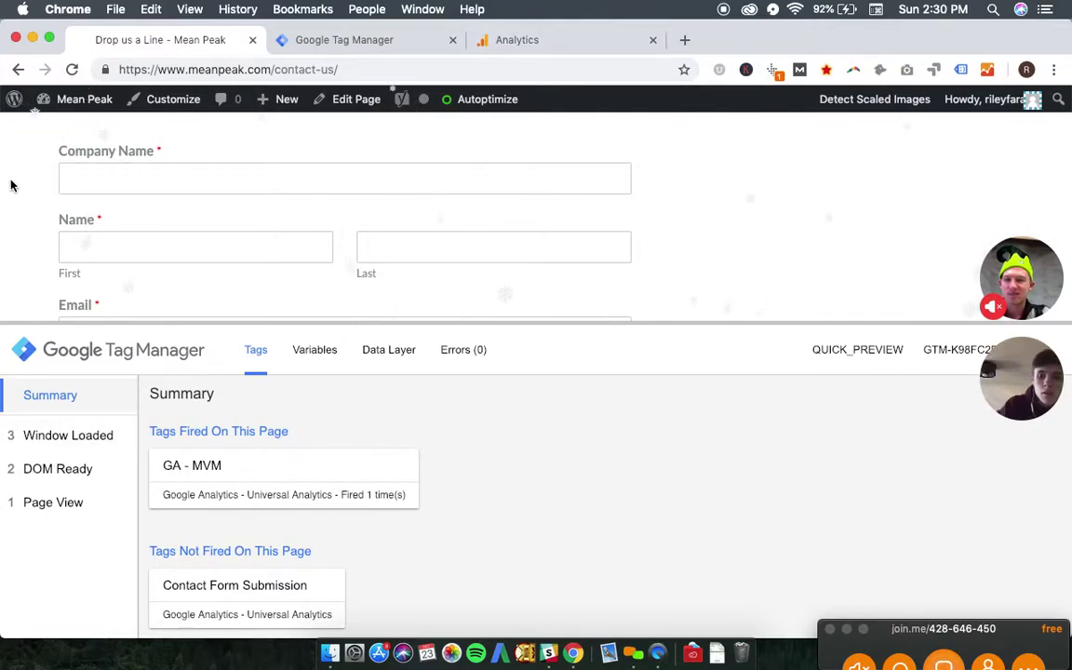
scroll(11, 184, "down", 5)
scroll(11, 184, "up", 5)
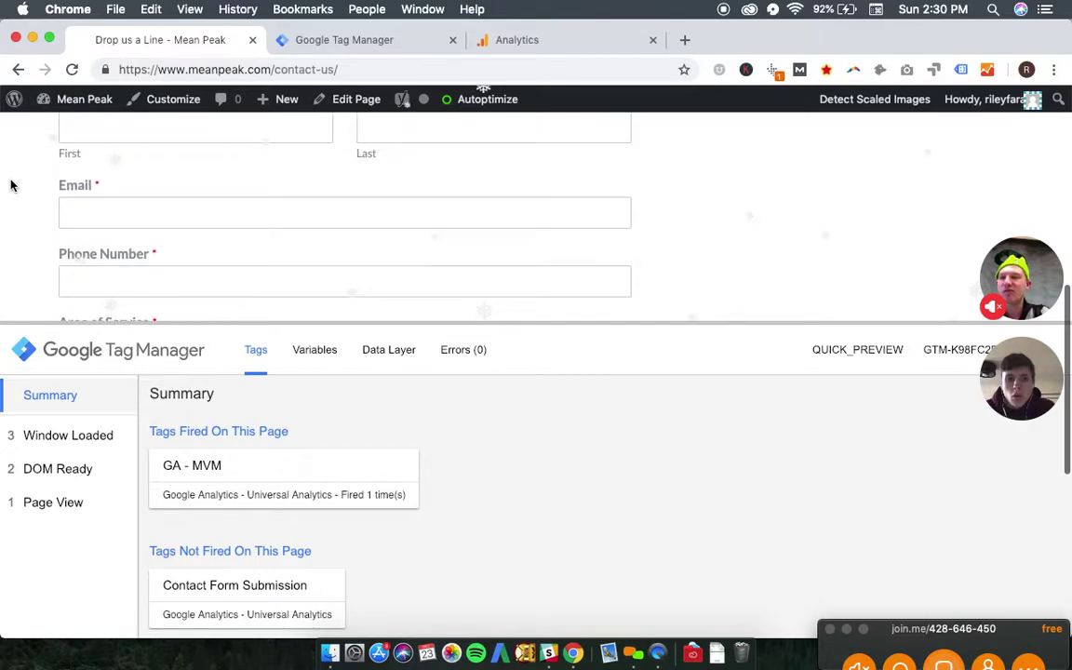
- Fill in the saved company name, the contact's first and last name, and saved e-mail and phone
left_click(153, 197)
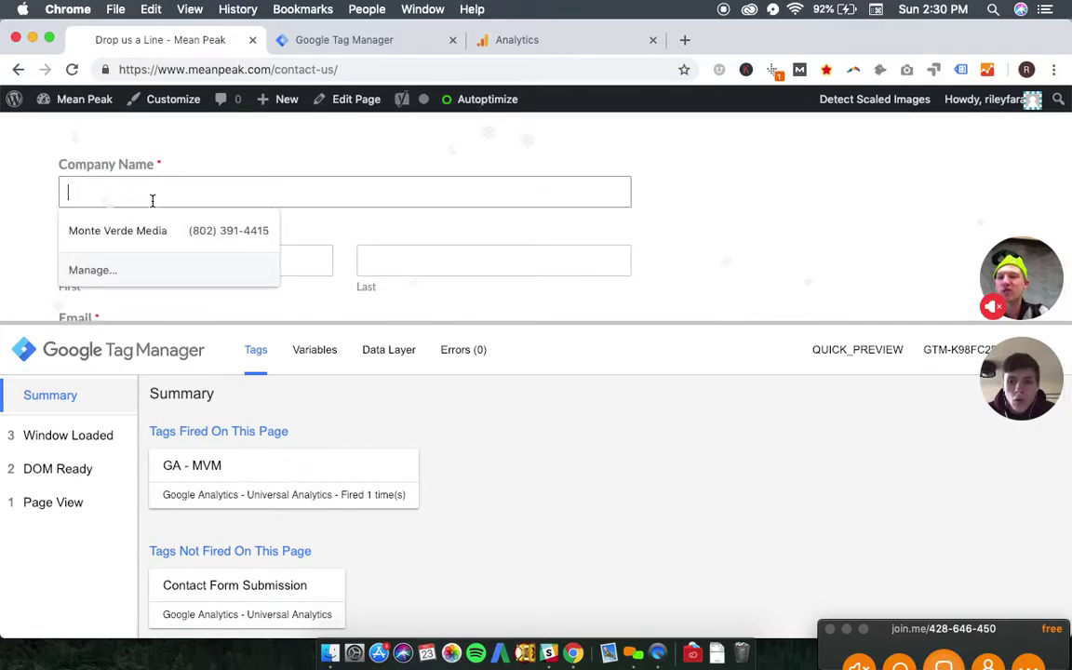
left_click(156, 230)
scroll(163, 242, "down", 1)
left_click(180, 211)
key("Tab")
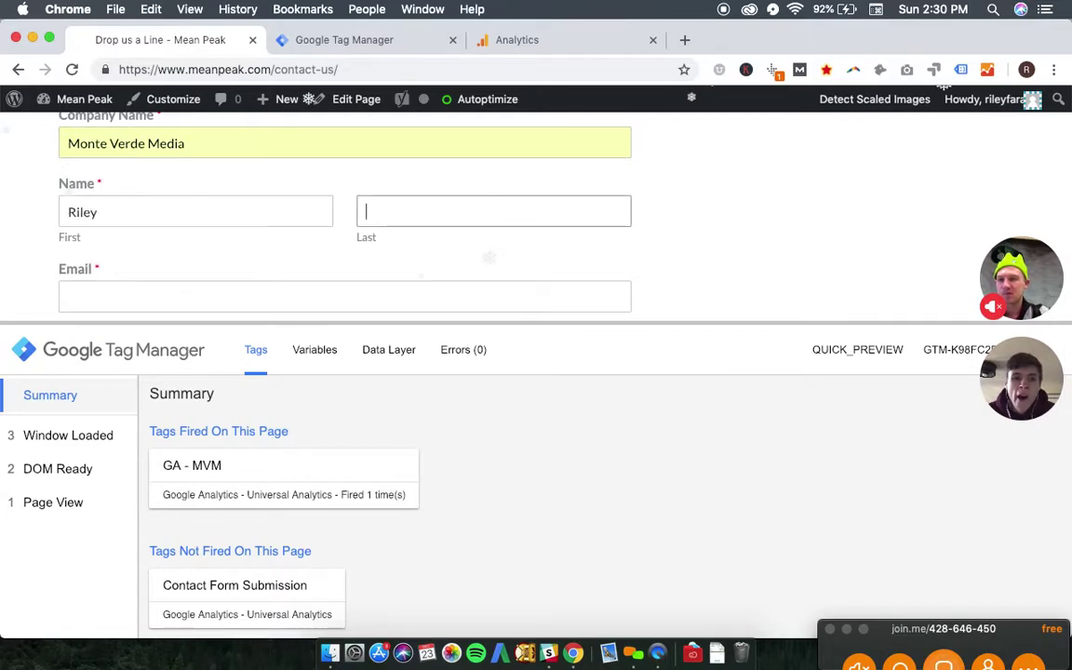
key("Tab")
type("rile")
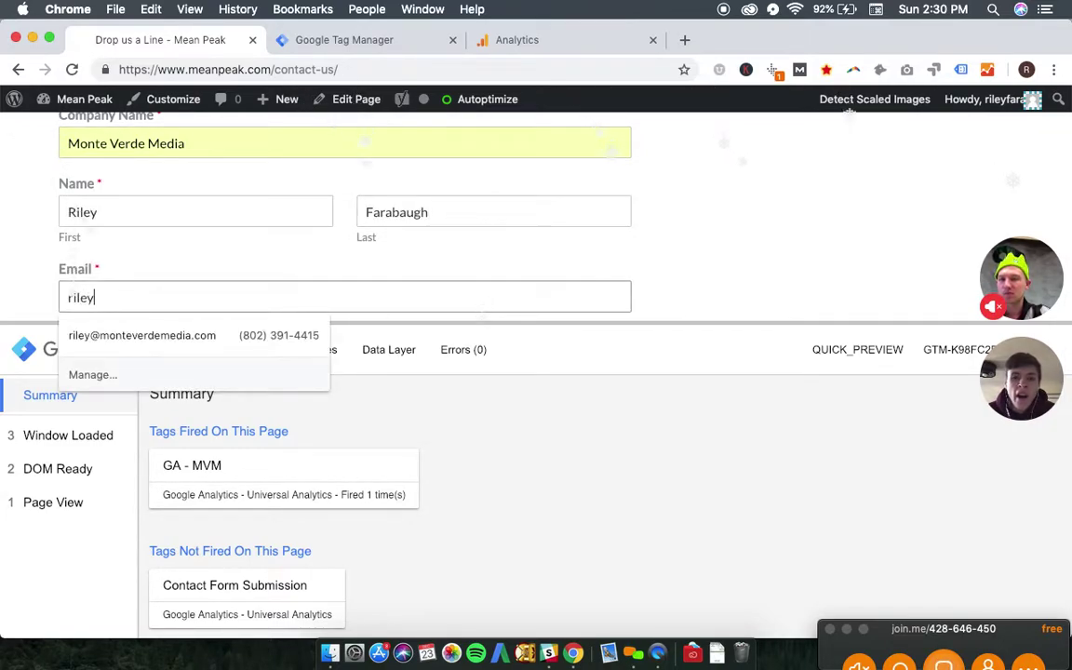
type("y")
key("Down")
key("Return")
- Select Web Development, enter 'asdf' as additional information, and send the form
scroll(232, 160, "down", 3)
scroll(232, 159, "down", 2)
left_click(66, 196)
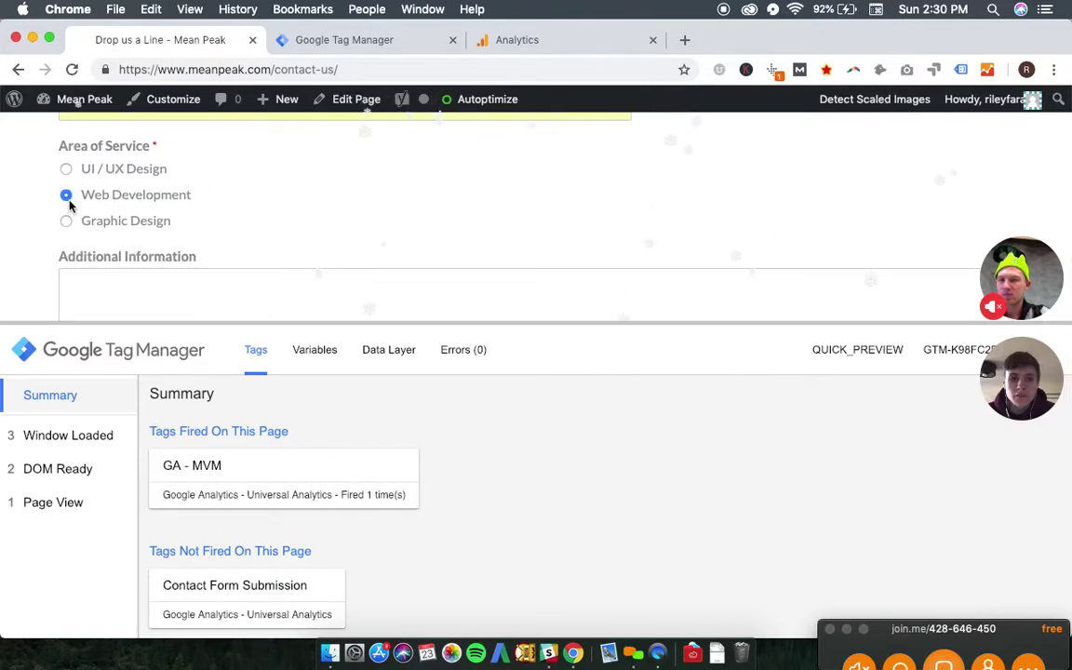
scroll(195, 203, "down", 2)
scroll(195, 204, "down", 1)
left_click(122, 172)
type("asdfasdfasdf")
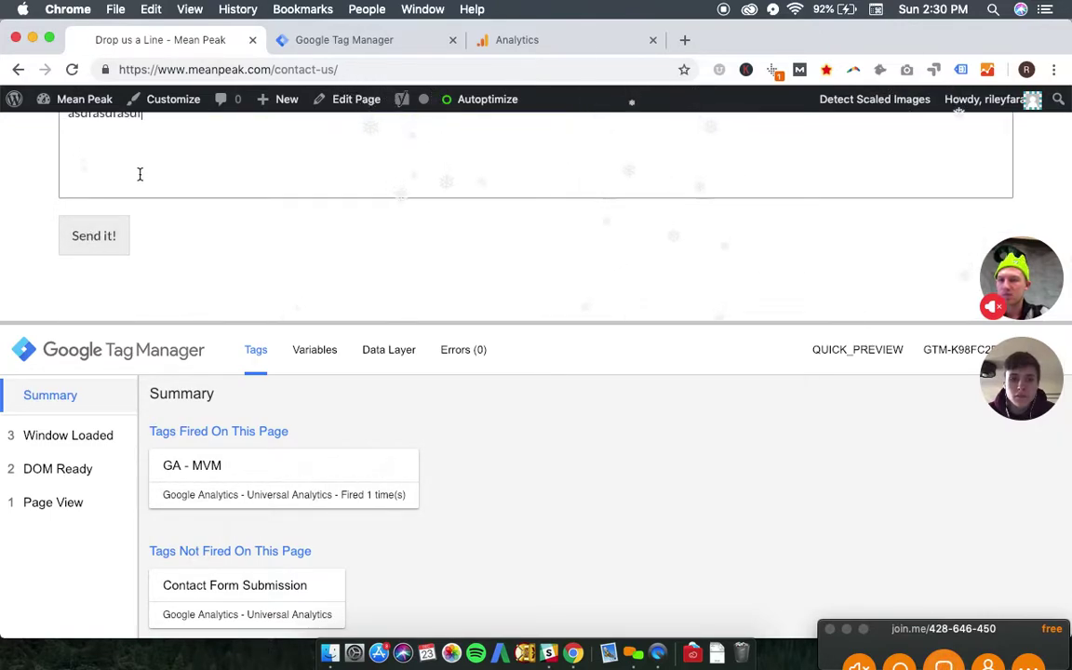
left_click(105, 240)
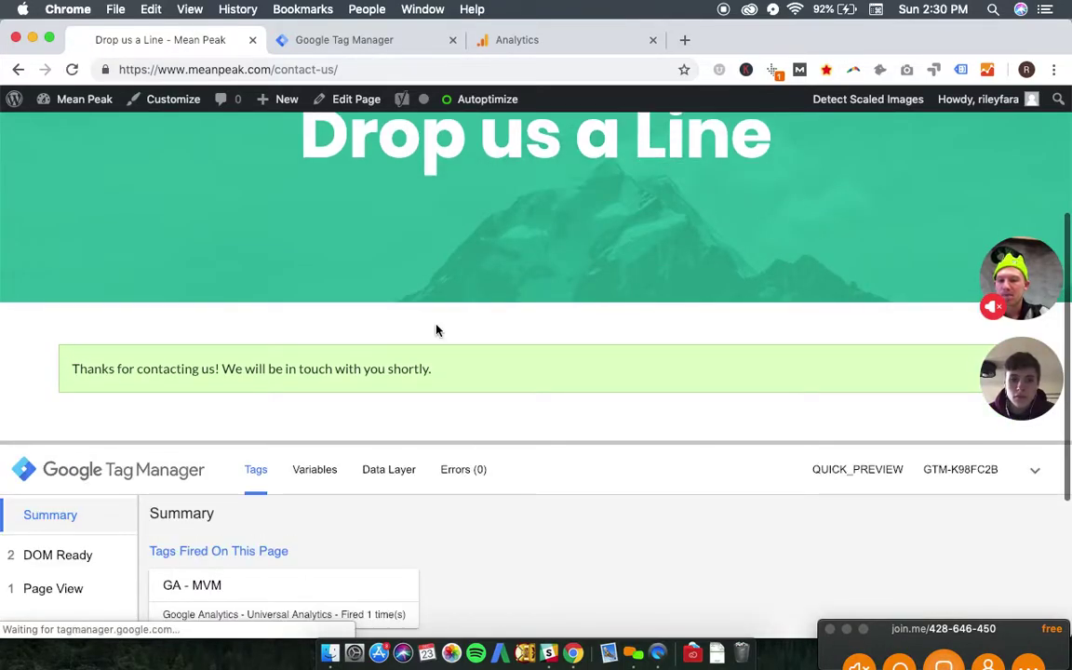
left_click(514, 41)
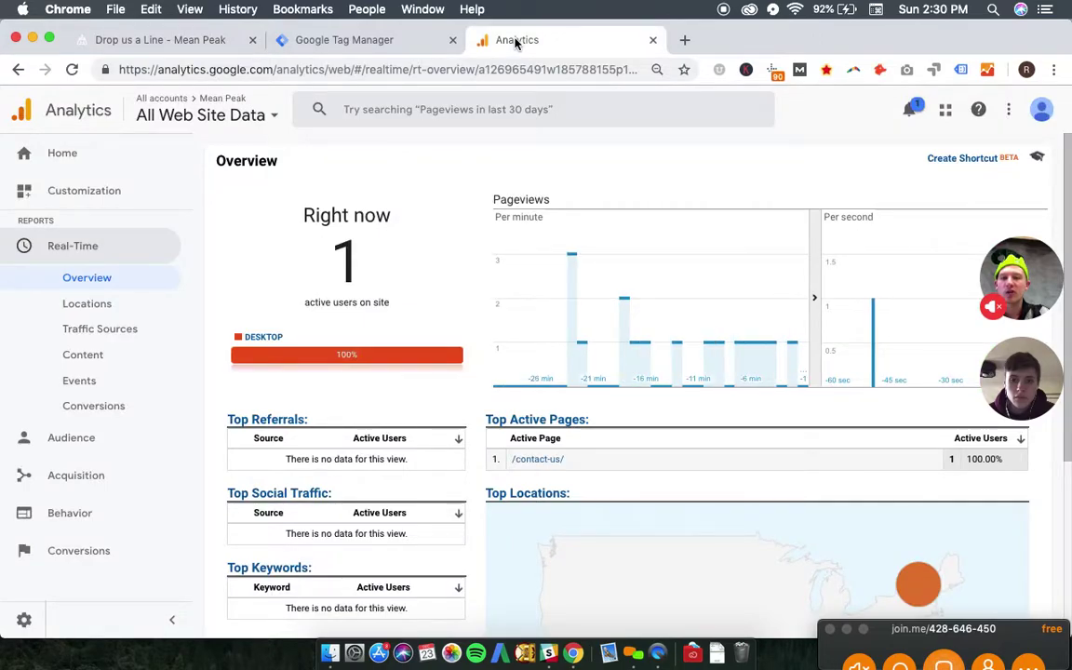
- Check the ContactForm event in Analytics real-time events, then return to Tag Manager's Version 3 summary
scroll(423, 318, "down", 5)
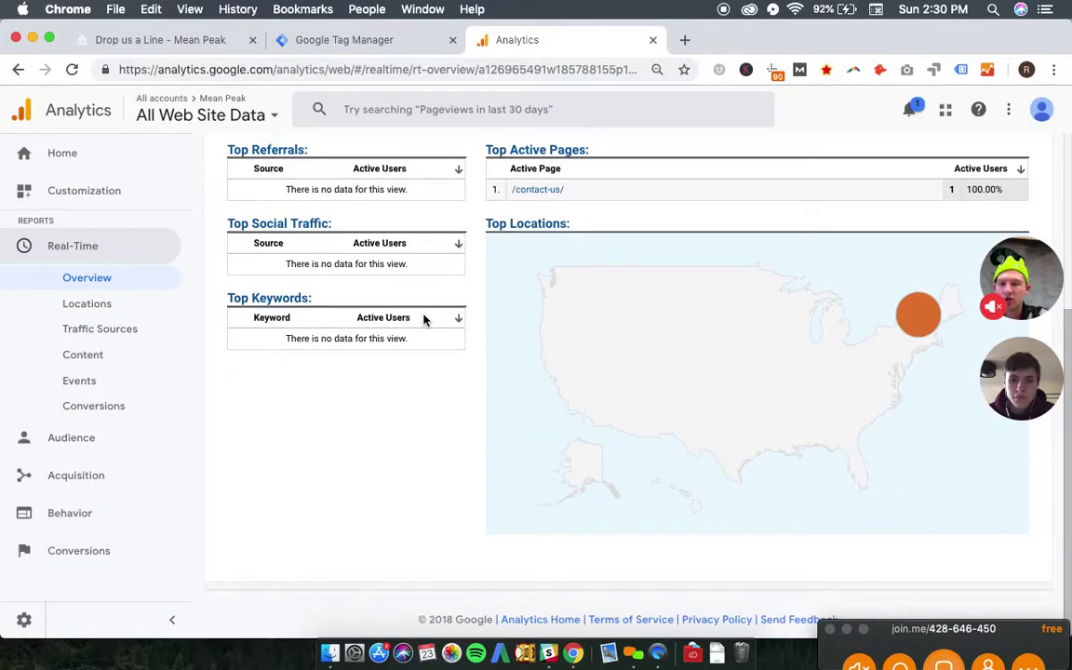
scroll(423, 319, "up", 5)
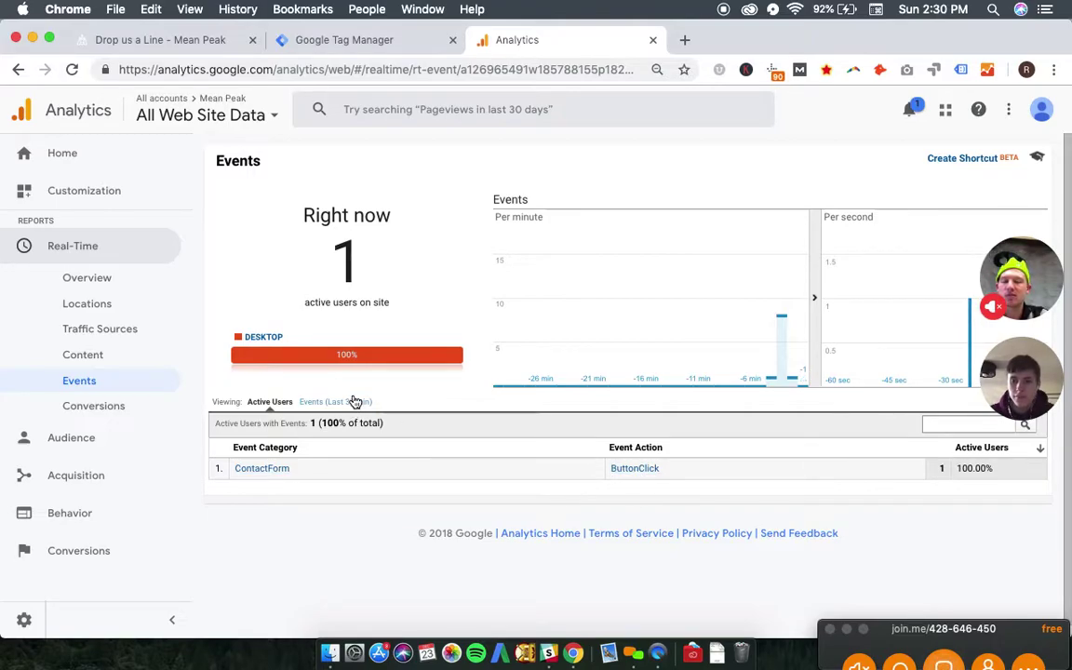
left_click(362, 42)
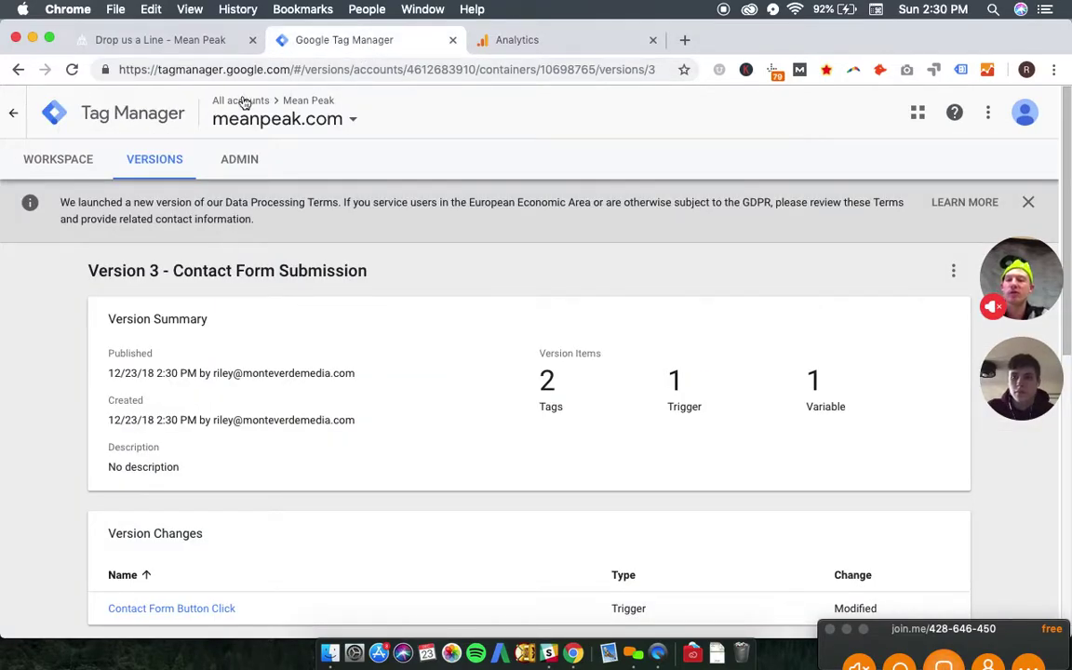
- Return to the contact page and collapse, then re-expand, the preview debug pane
left_click(199, 42)
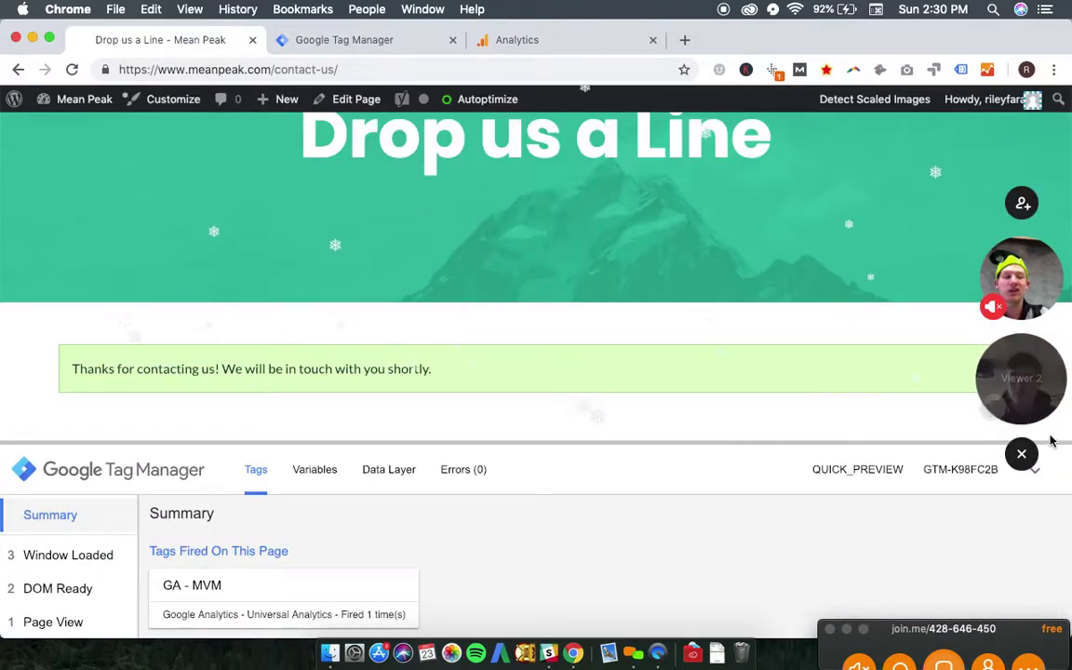
left_click(1034, 472)
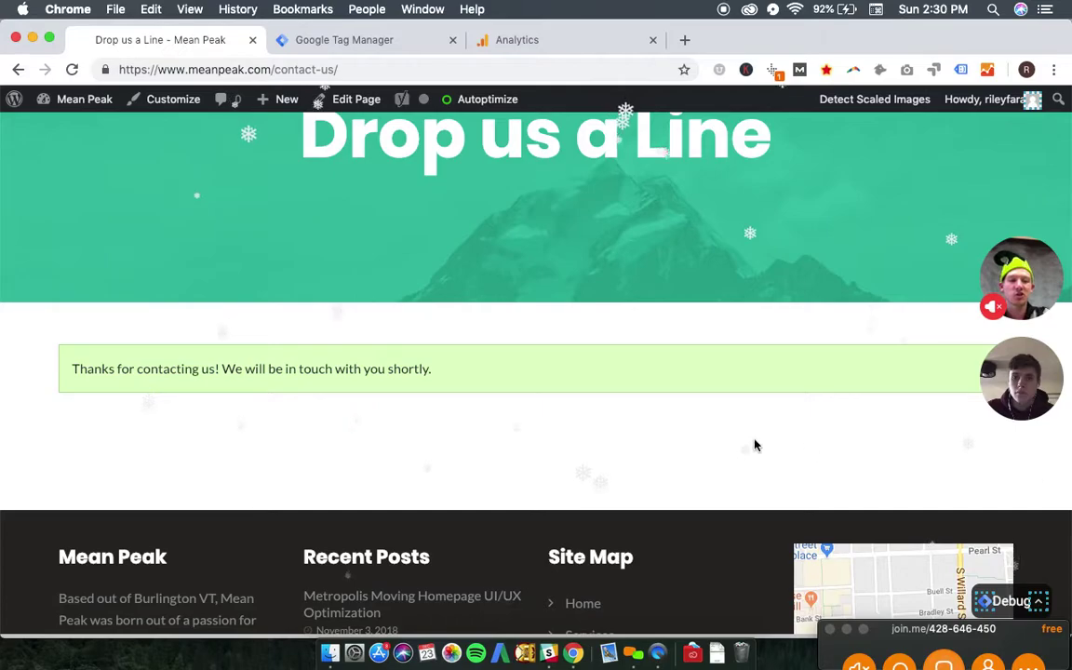
scroll(800, 442, "down", 2)
scroll(782, 423, "up", 5)
scroll(762, 409, "down", 2)
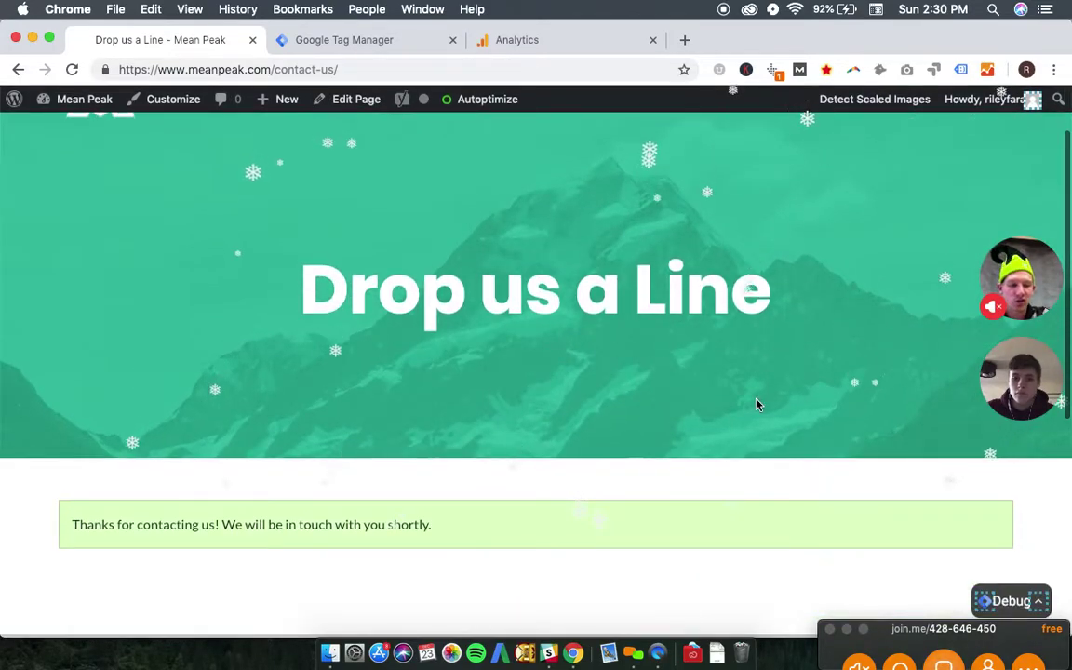
scroll(756, 404, "down", 2)
left_click(1011, 600)
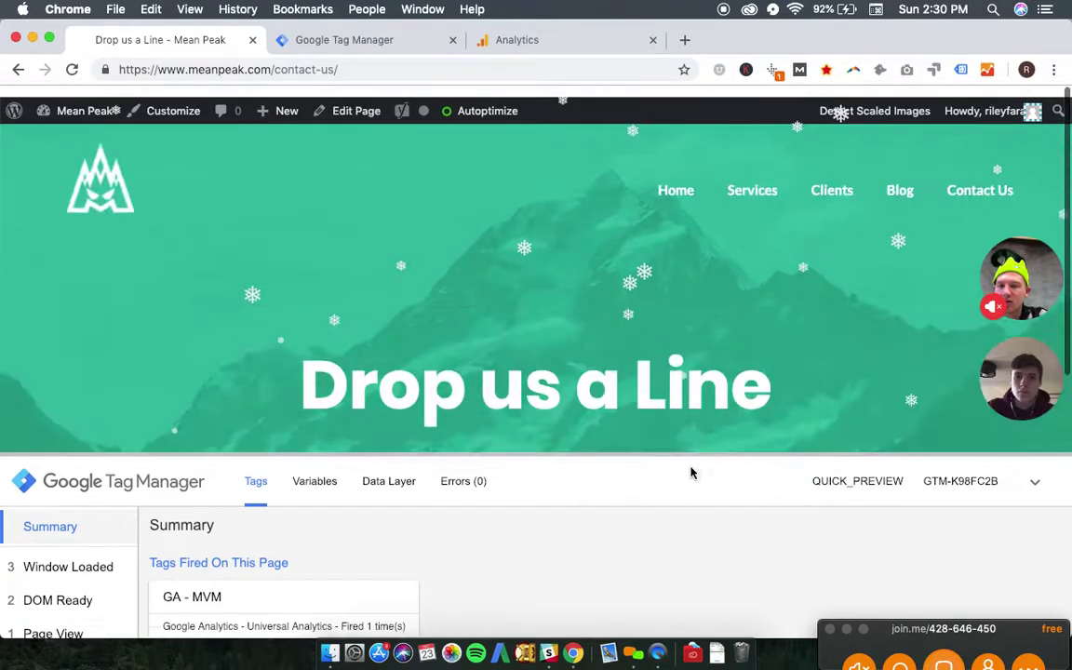
- Go to the Mean Peak home page and follow Work with us back to the contact form
left_click(678, 190)
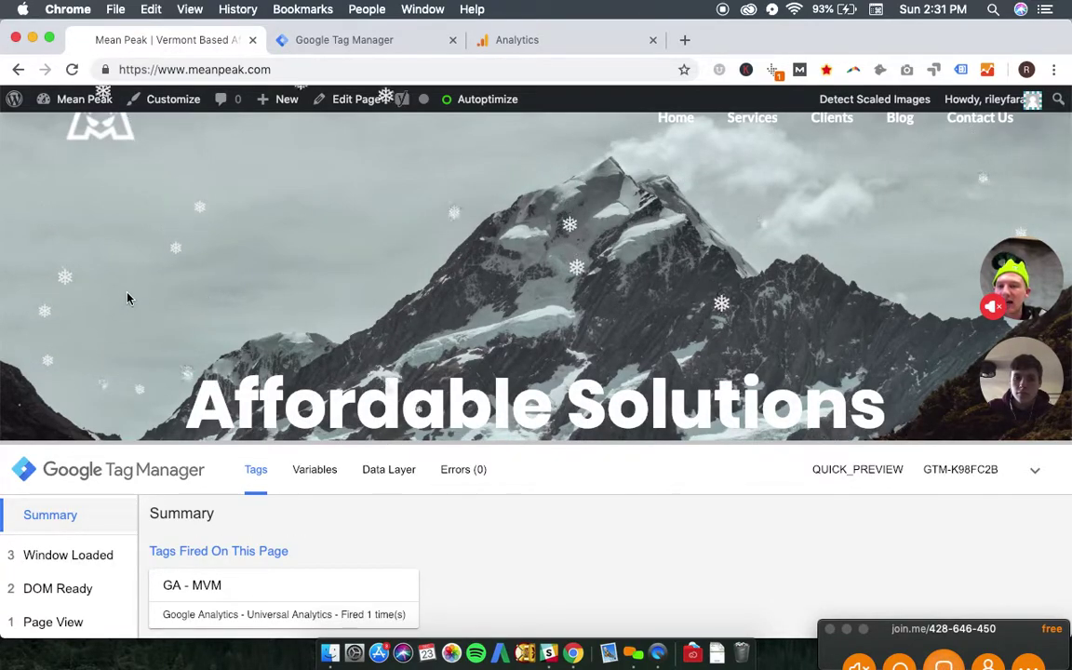
scroll(97, 240, "down", 3)
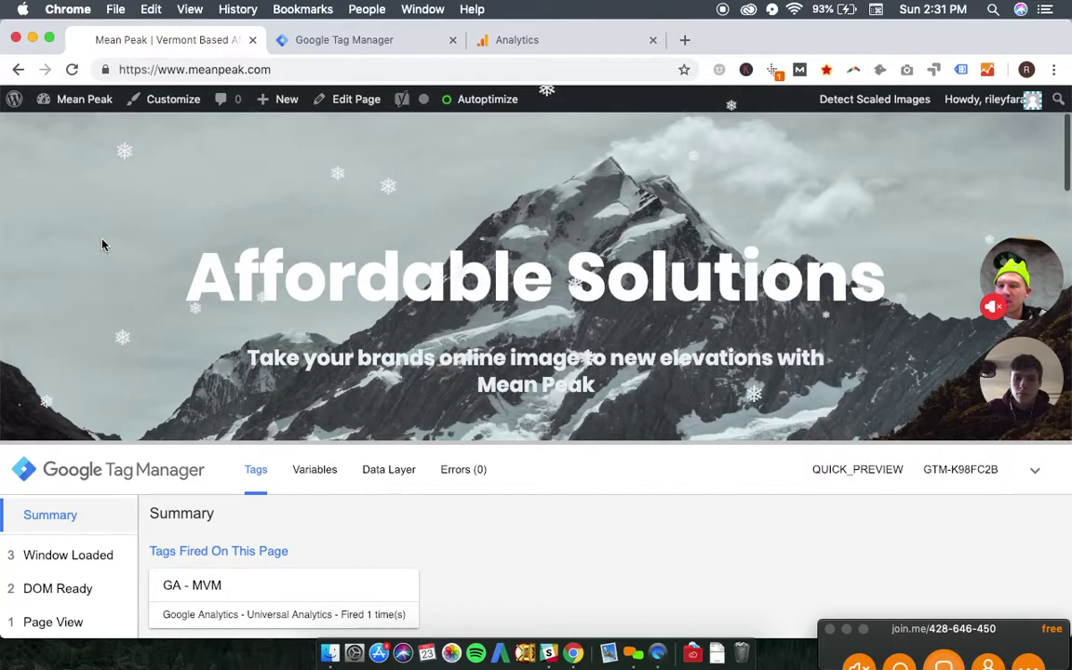
scroll(108, 229, "down", 4)
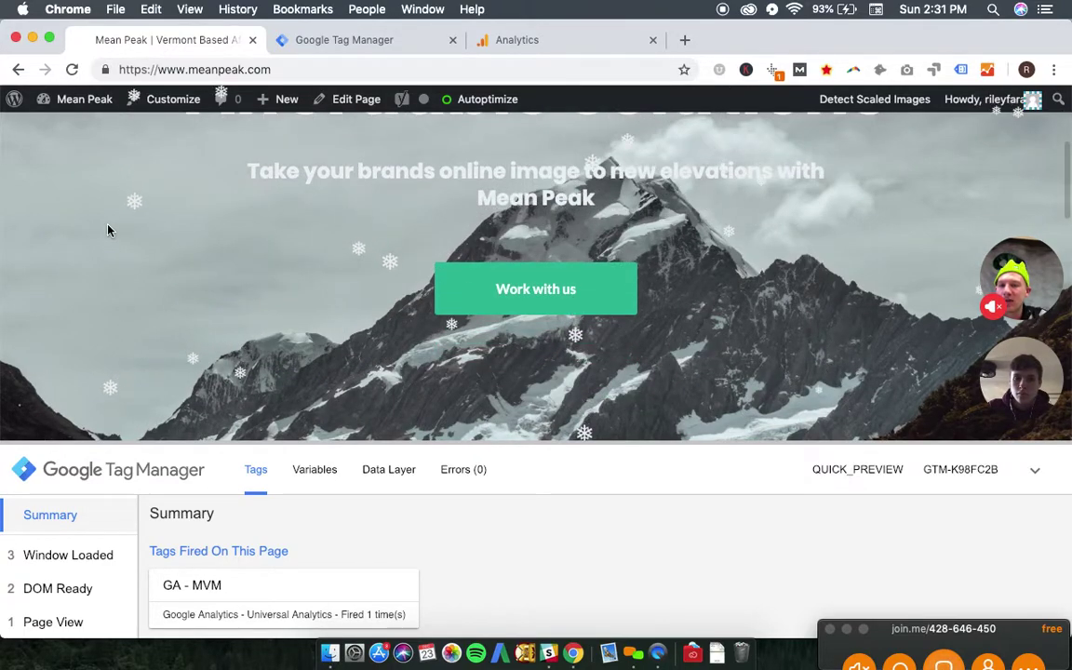
scroll(108, 229, "down", 4)
scroll(106, 303, "down", 2)
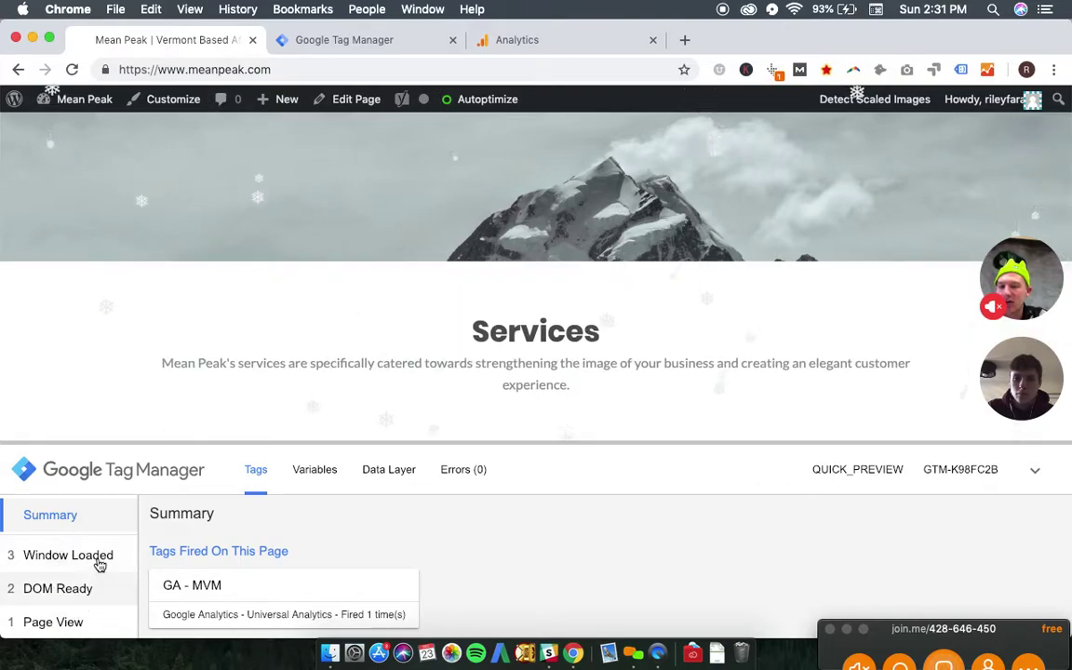
scroll(564, 444, "up", 4)
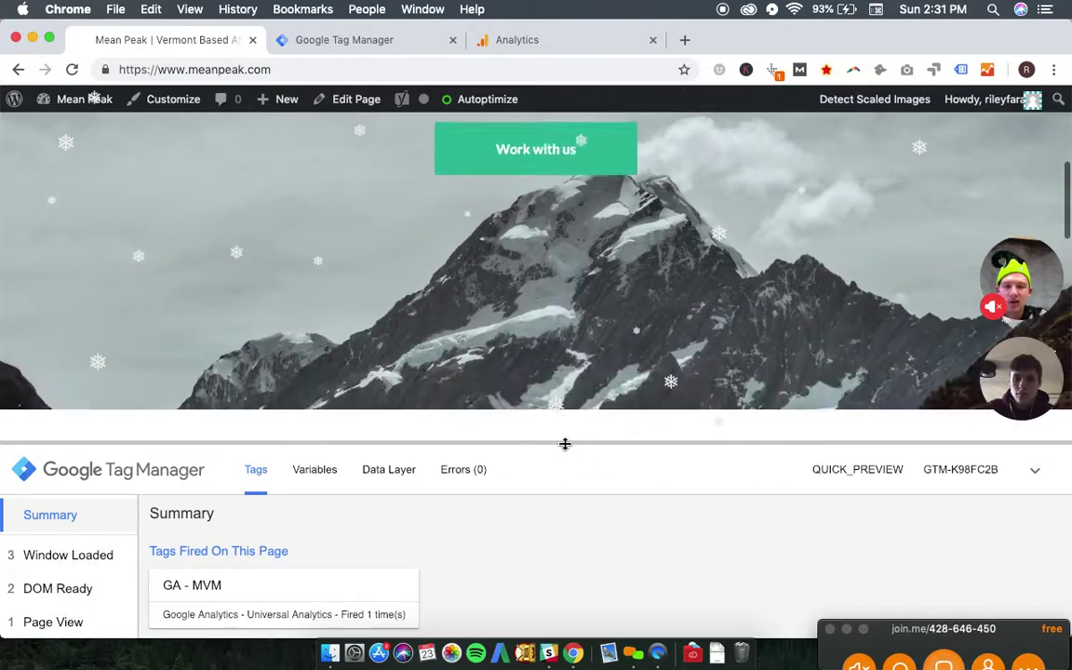
scroll(559, 279, "up", 3)
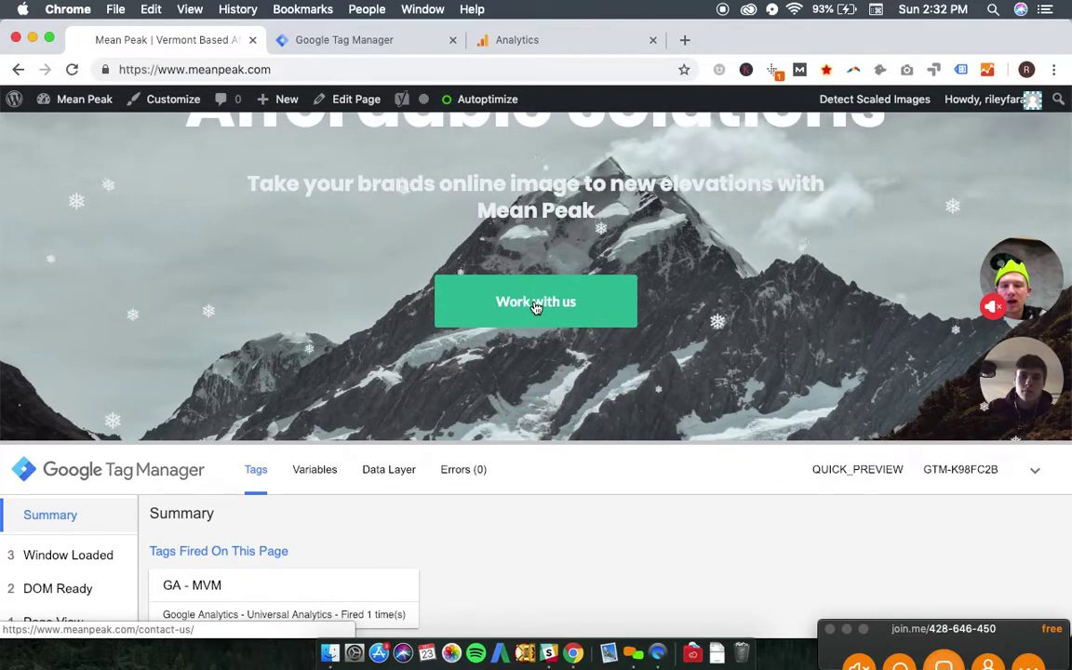
left_click(535, 308)
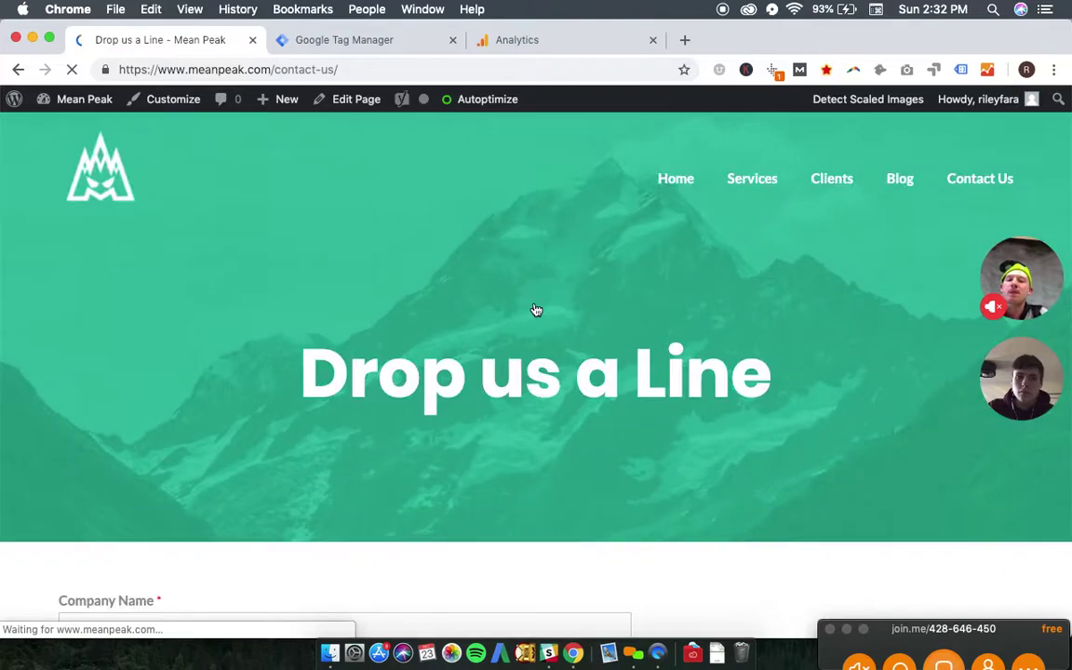
scroll(459, 227, "down", 10)
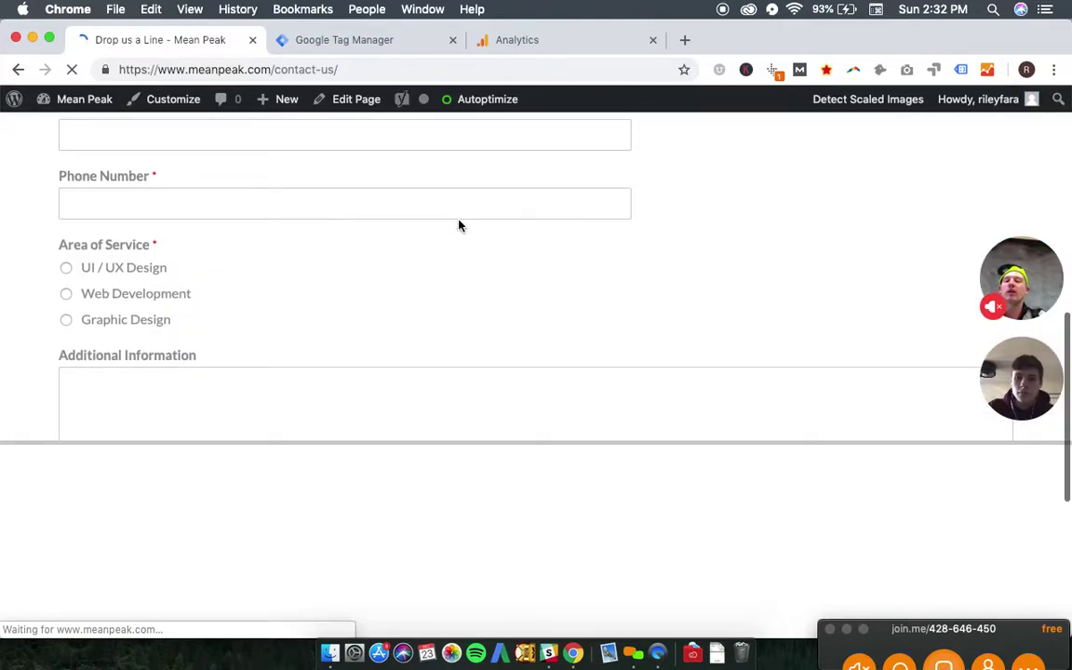
scroll(458, 224, "up", 2)
- Create a new tag named Contact Form Pageview as a Universal Analytics Event tag
left_click(371, 42)
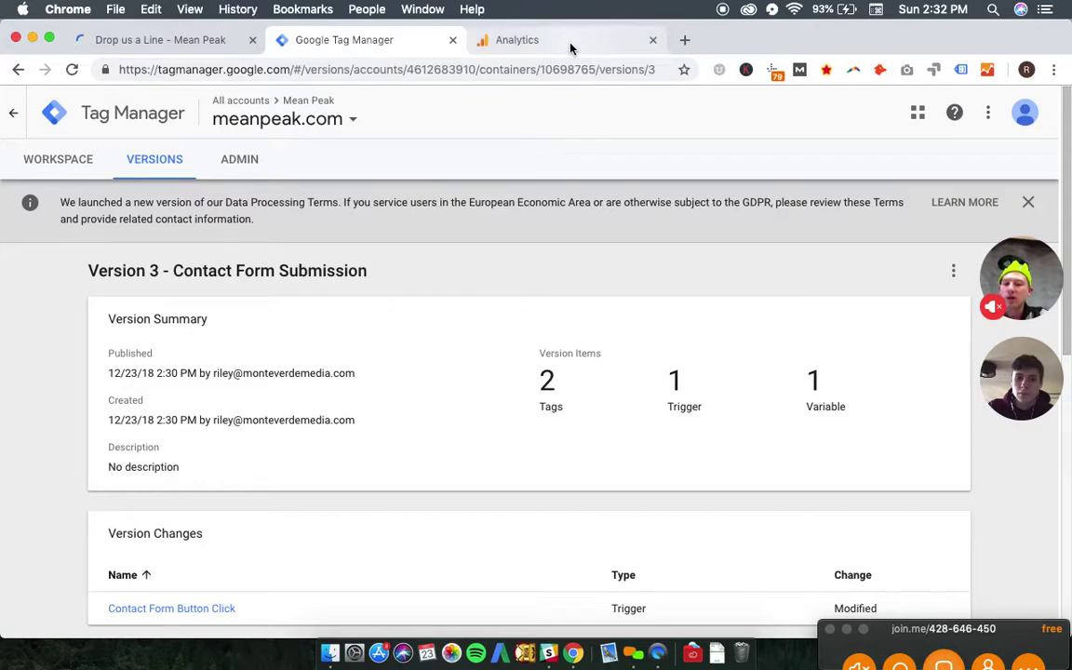
left_click(58, 175)
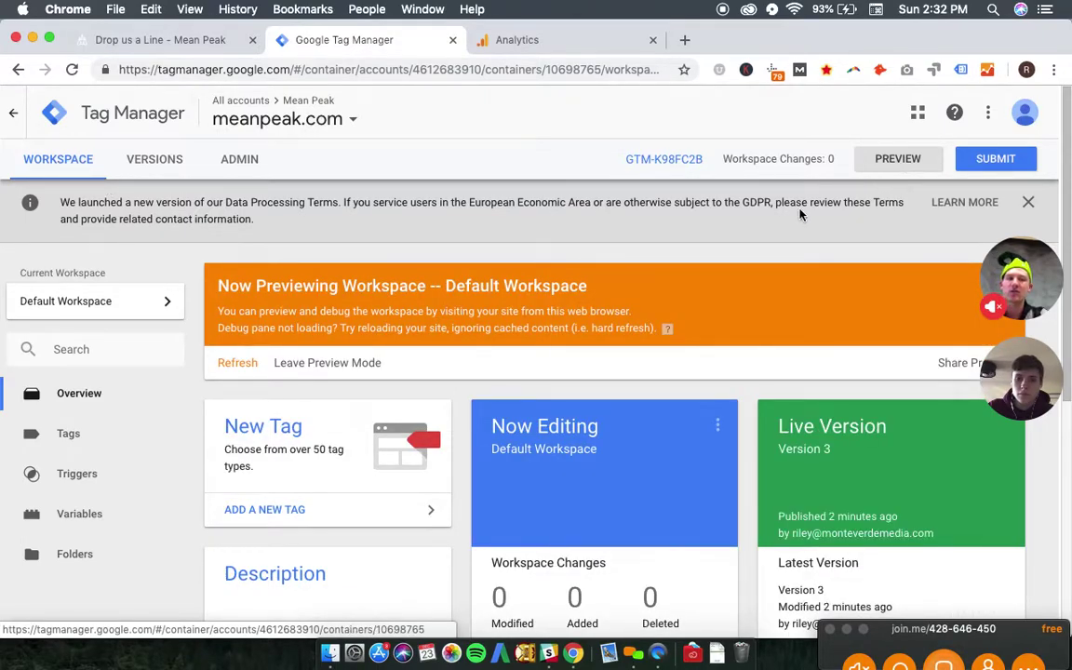
scroll(372, 428, "down", 1)
left_click(237, 471)
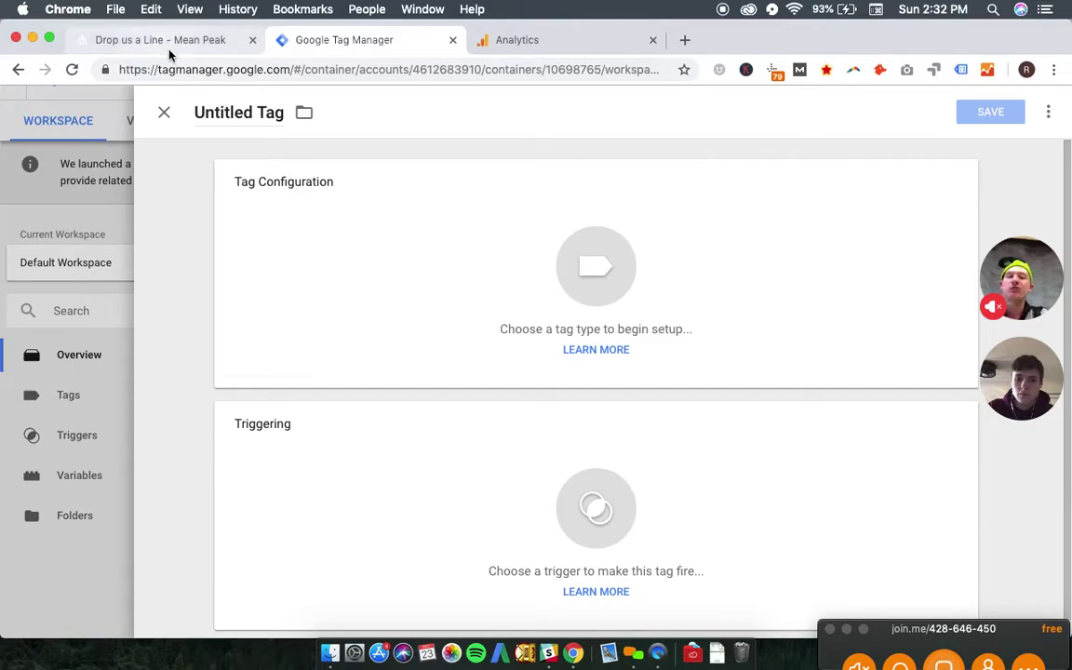
double_click(268, 112)
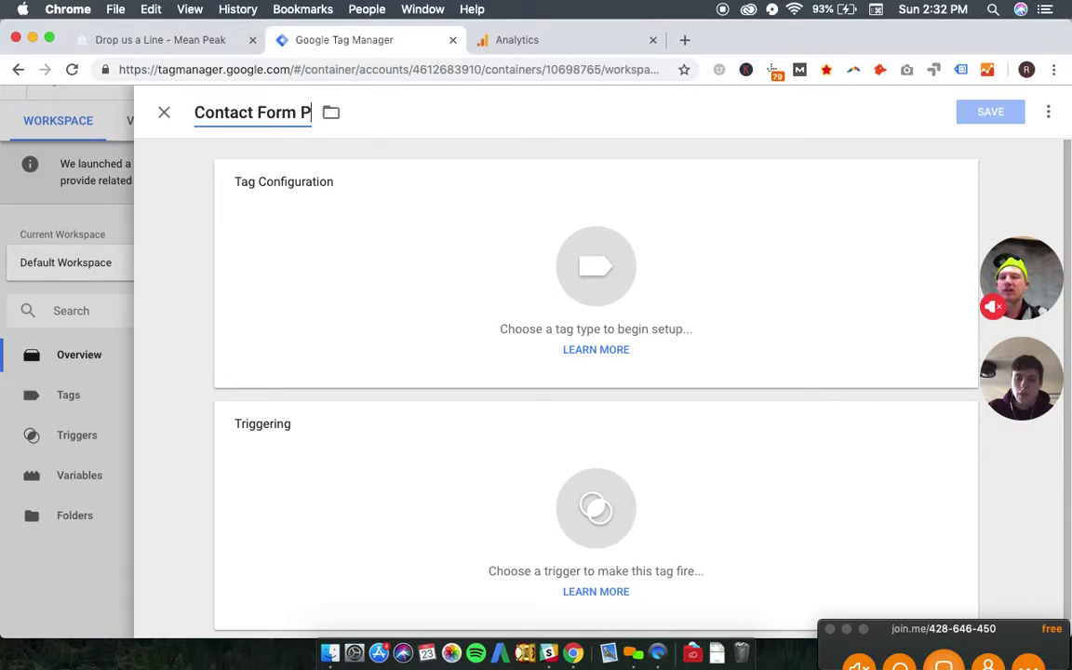
left_click(419, 276)
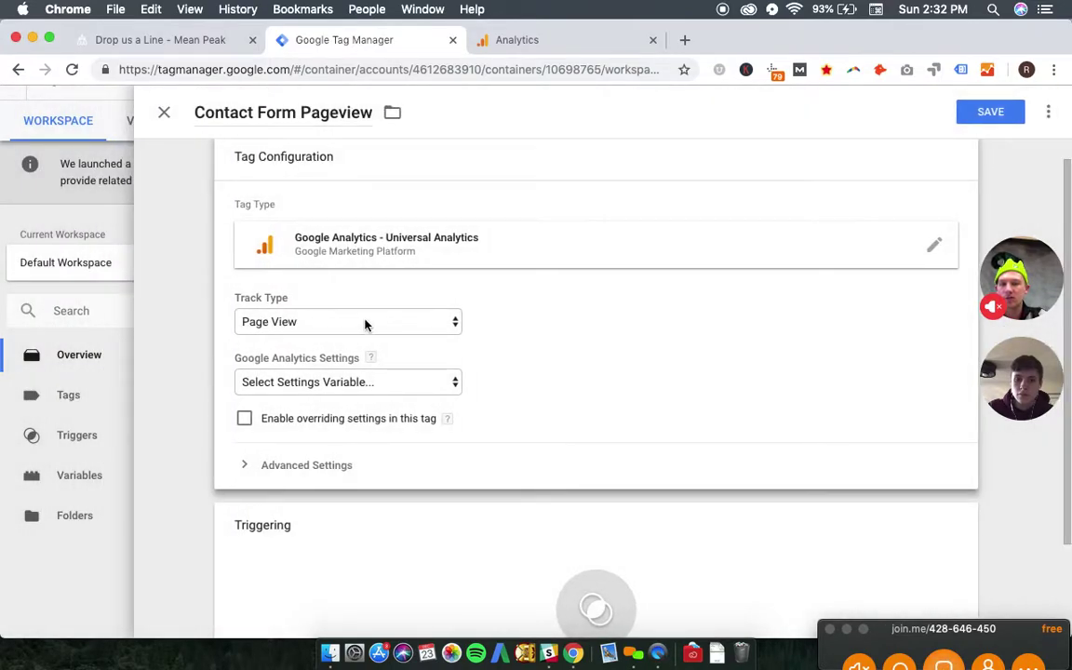
left_click(353, 328)
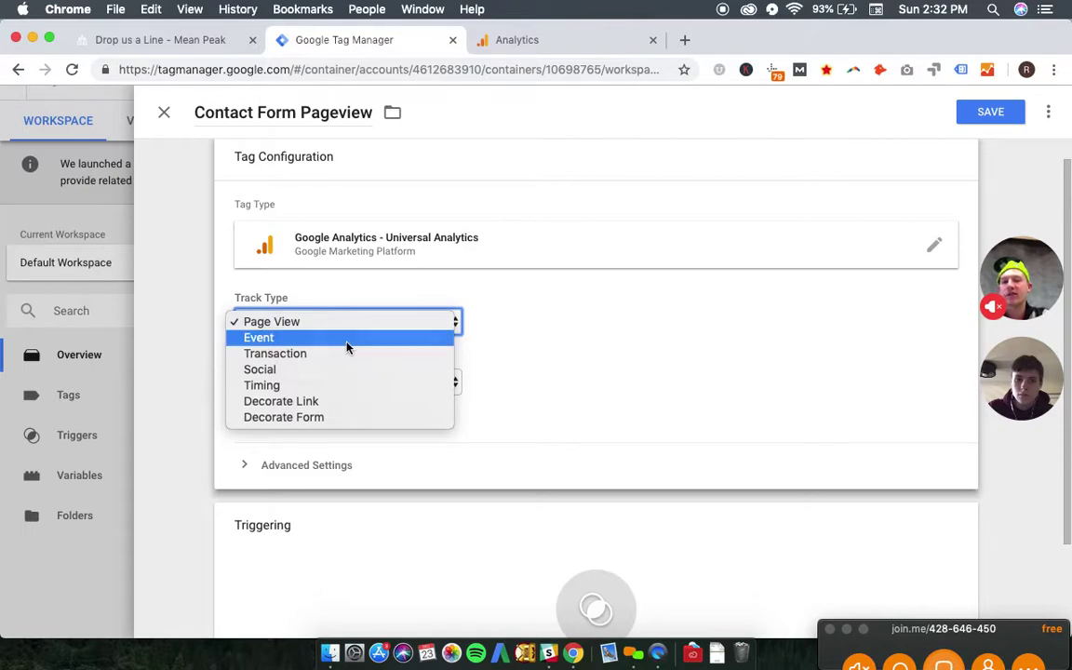
left_click(347, 340)
- Set event category ContactForm, action Pageview, label ContactForm_Pageview and value .49
scroll(424, 393, "down", 5)
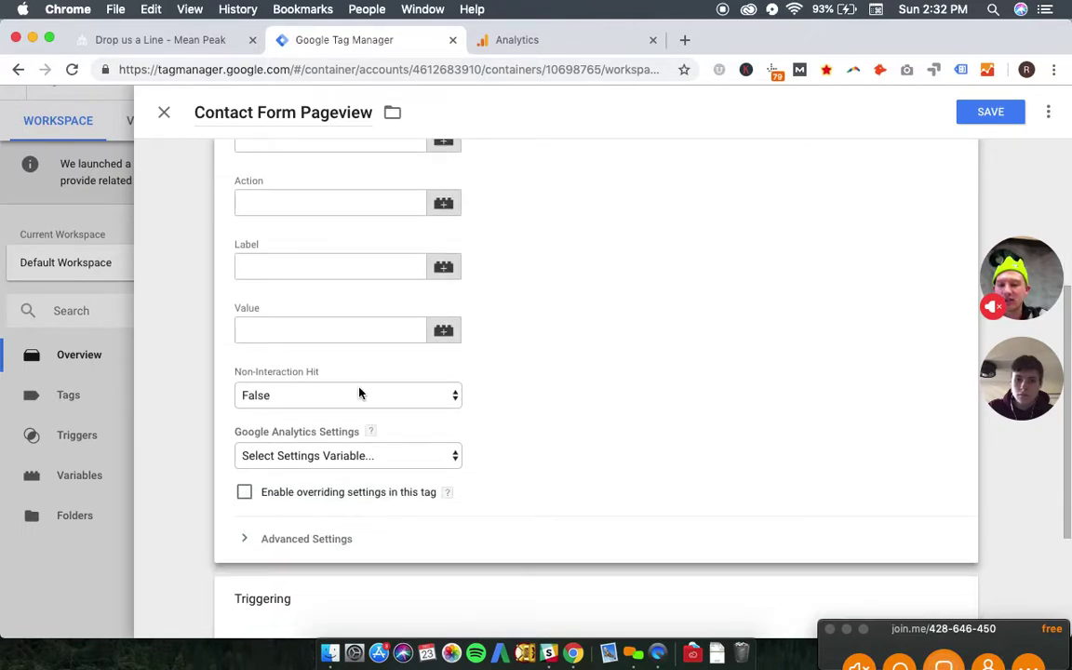
scroll(360, 369, "up", 2)
left_click(327, 212)
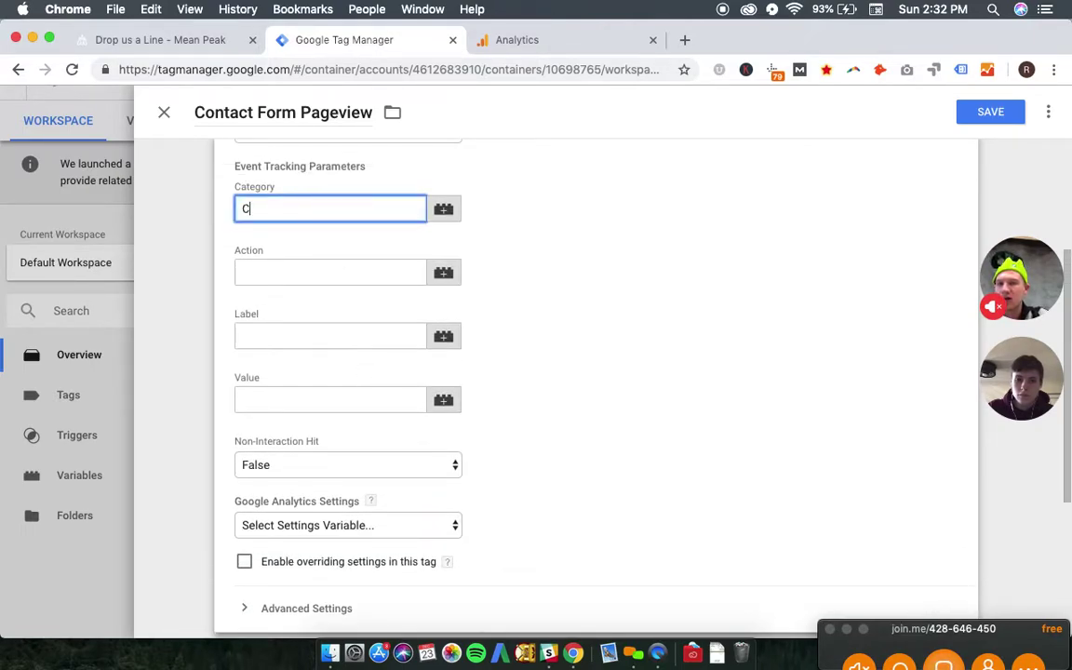
key("Tab")
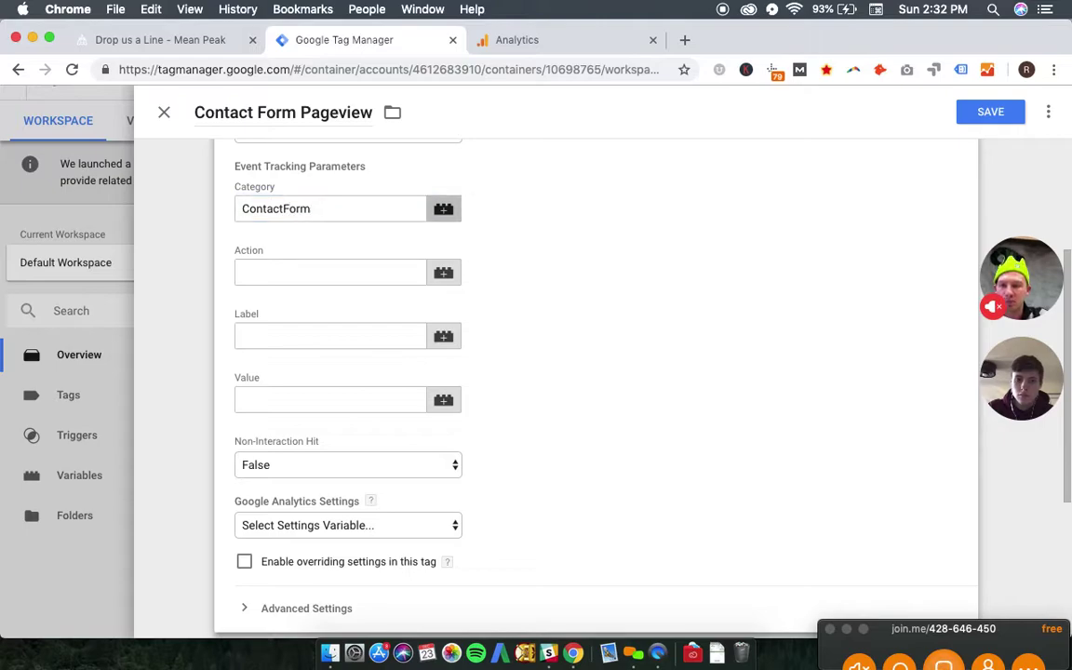
left_click(298, 268)
type("Pageview")
left_click(329, 336)
type("ContactForm_Pagev")
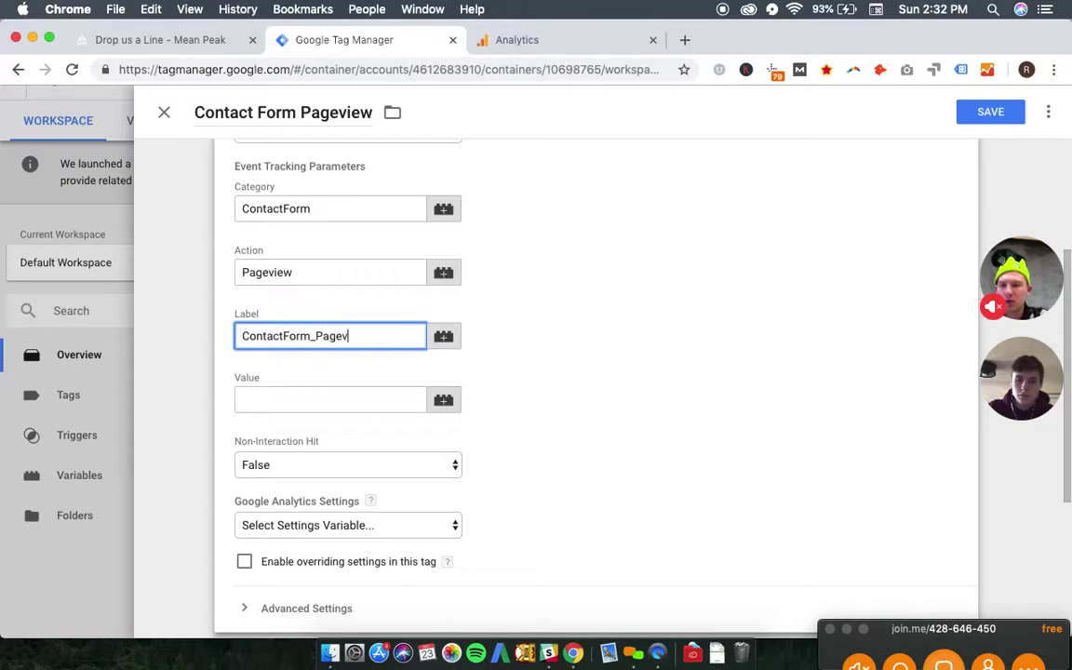
left_click(311, 401)
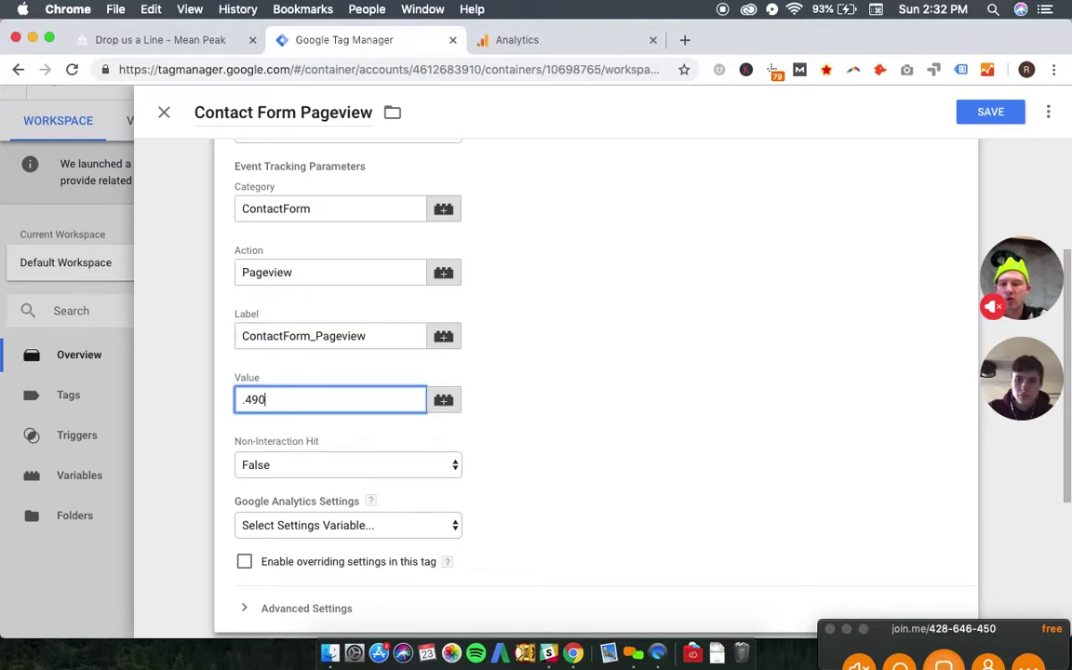
- Pick the site's Google Analytics settings variable and bring up the tag's trigger choices
scroll(623, 398, "down", 2)
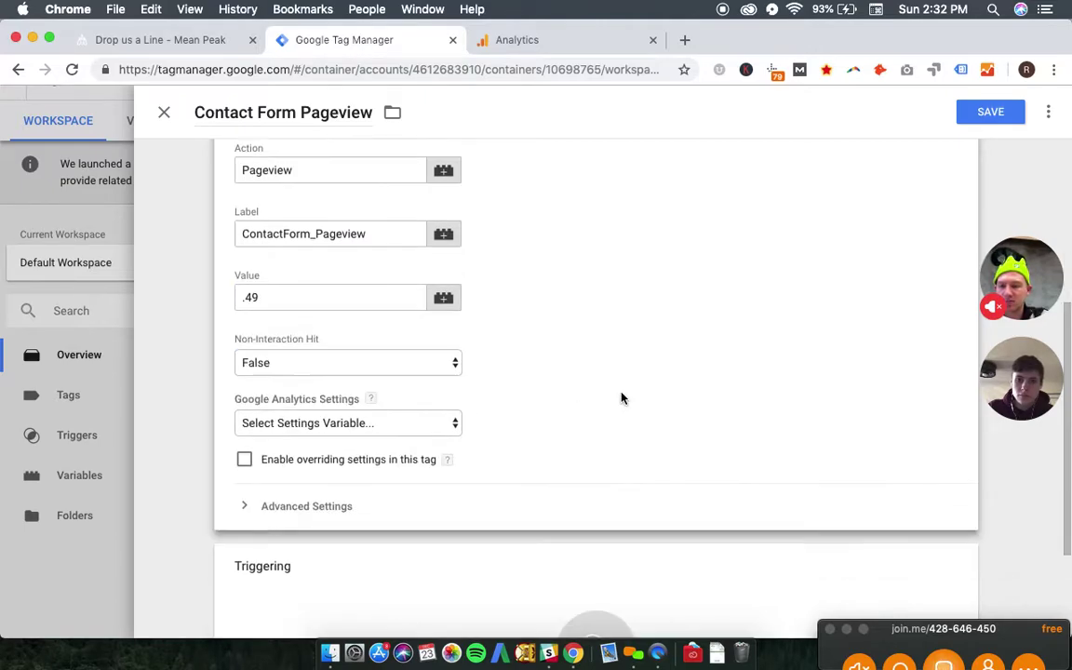
left_click(403, 428)
left_click(403, 439)
scroll(550, 402, "down", 3)
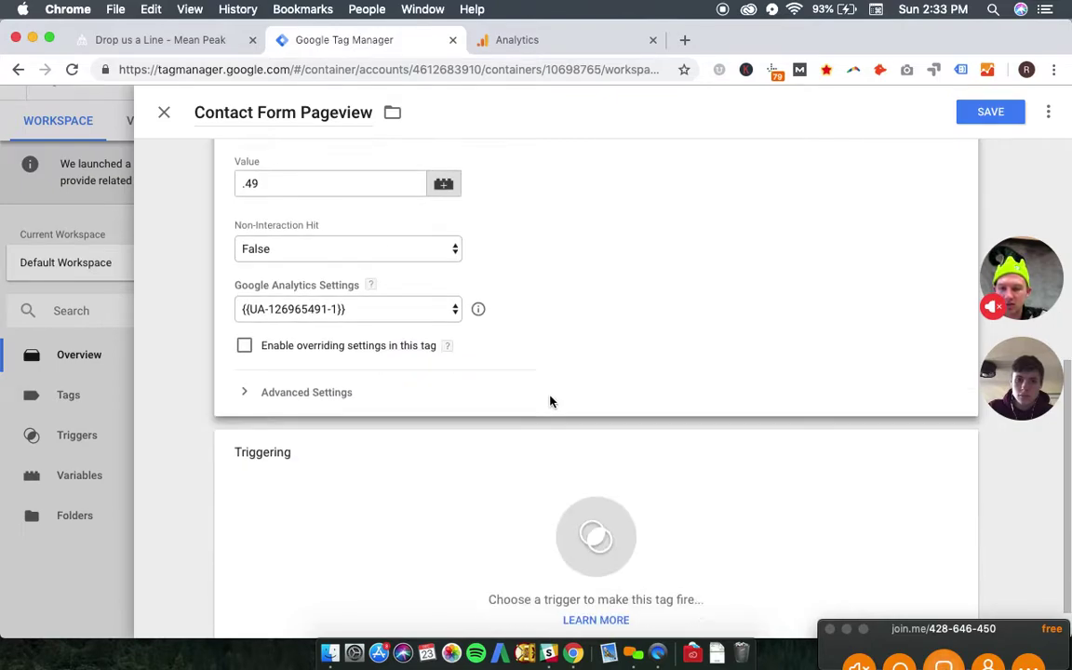
left_click(593, 498)
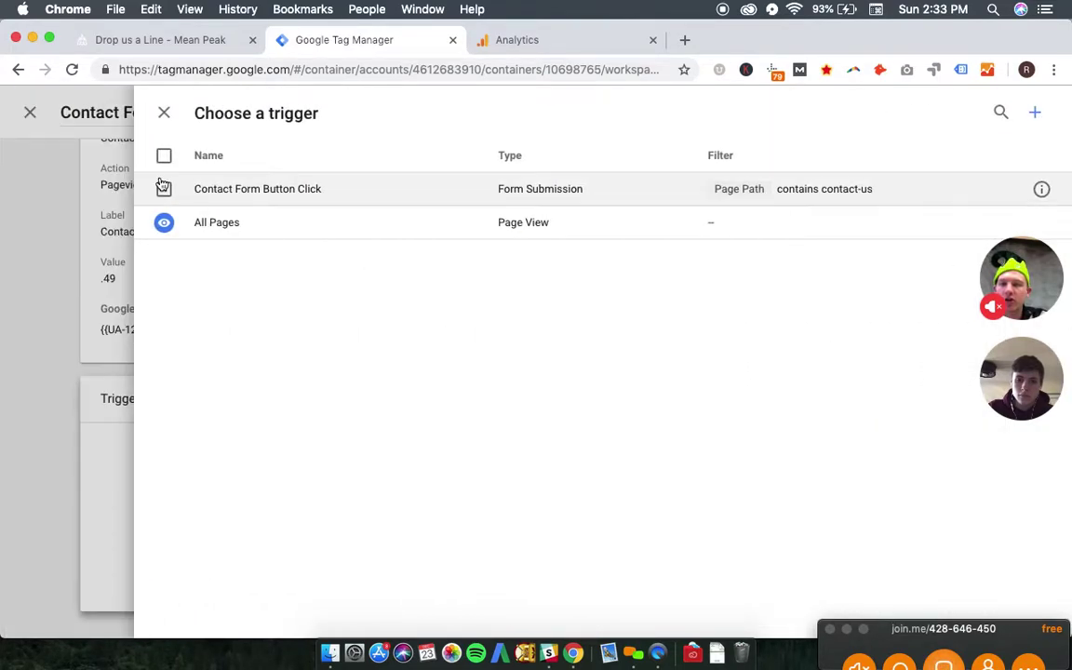
- Create a new Page View trigger named 'Contact Form Pageview'
left_click(1035, 112)
triple_click(279, 113)
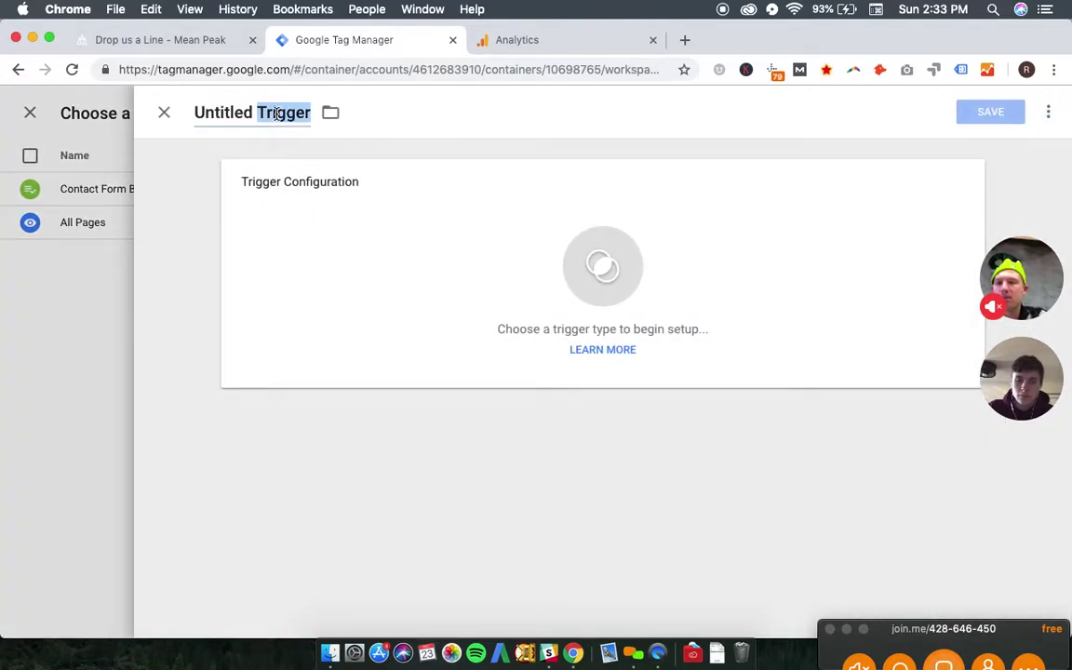
type("Contact Fo")
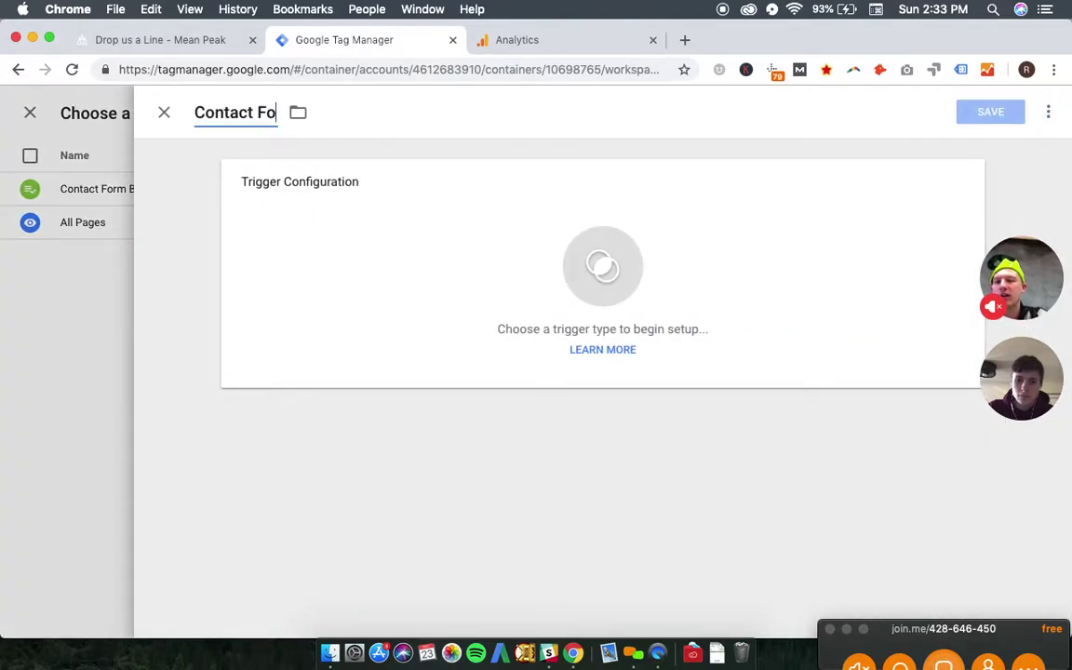
type("rm Pageview")
key("Return")
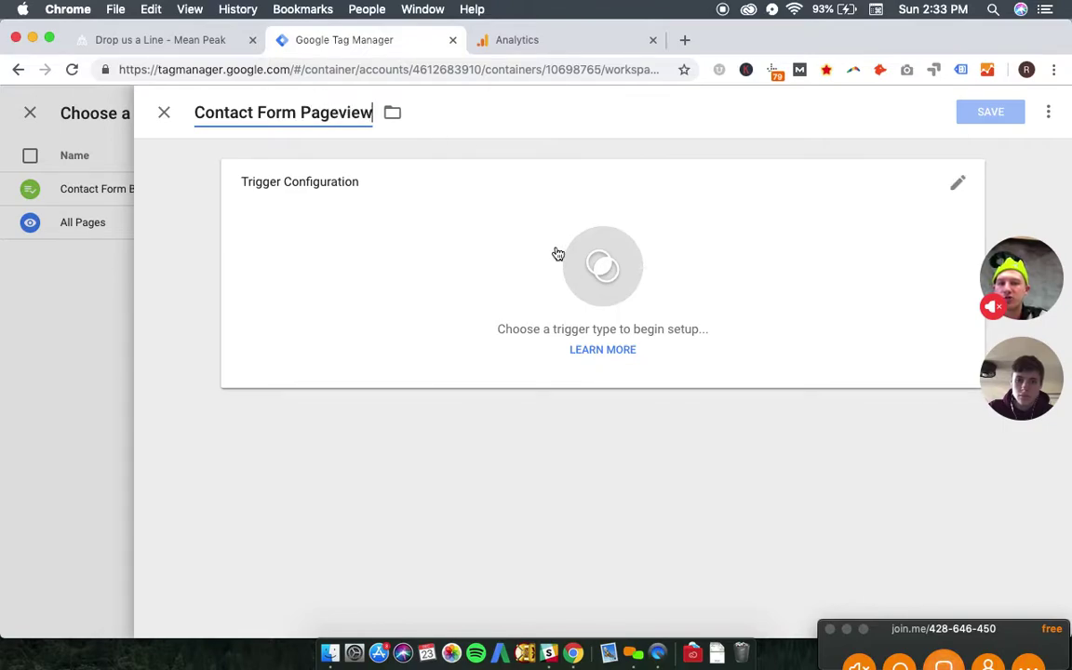
left_click(552, 264)
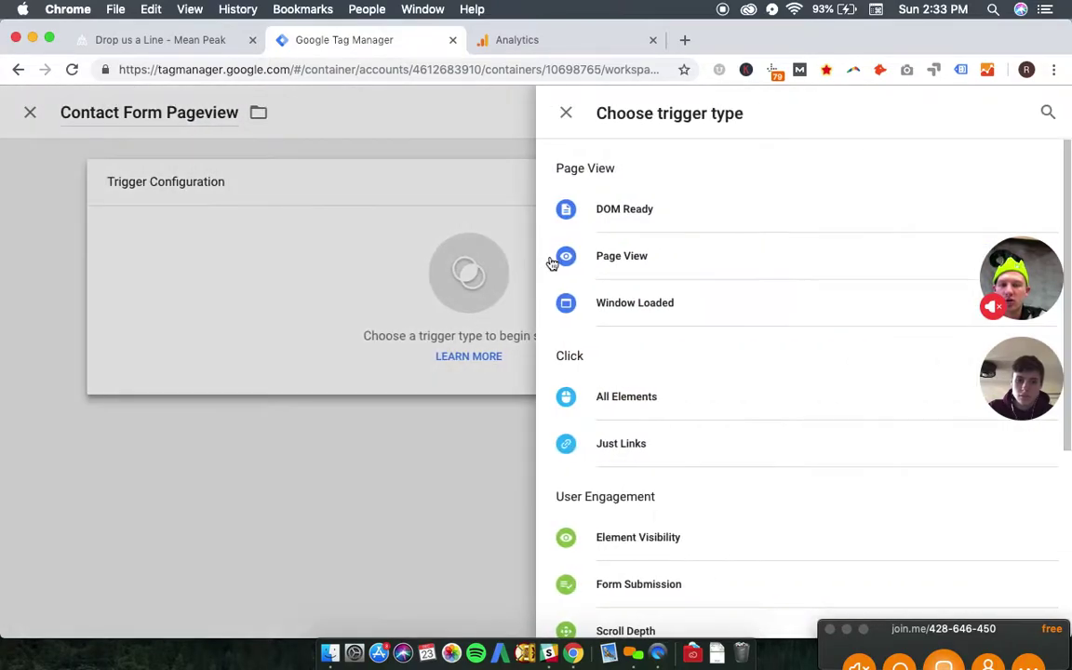
left_click(652, 259)
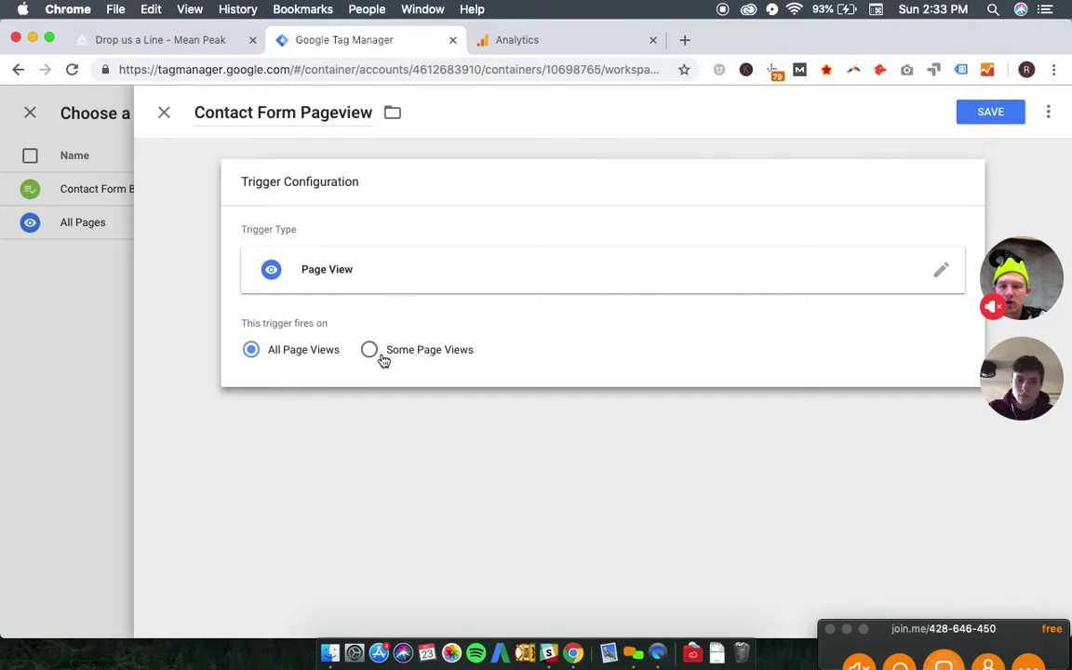
- Limit the trigger to Page Path contact-us, save it, then save the tag
left_click(370, 350)
left_click(349, 414)
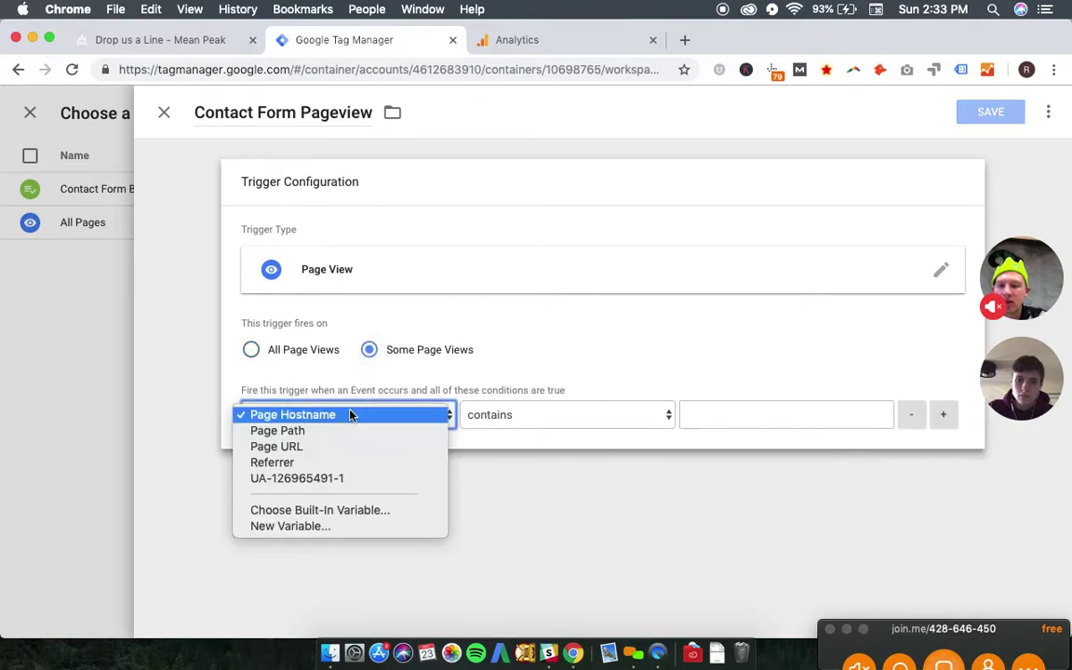
left_click(354, 435)
left_click(734, 417)
type("contact-us")
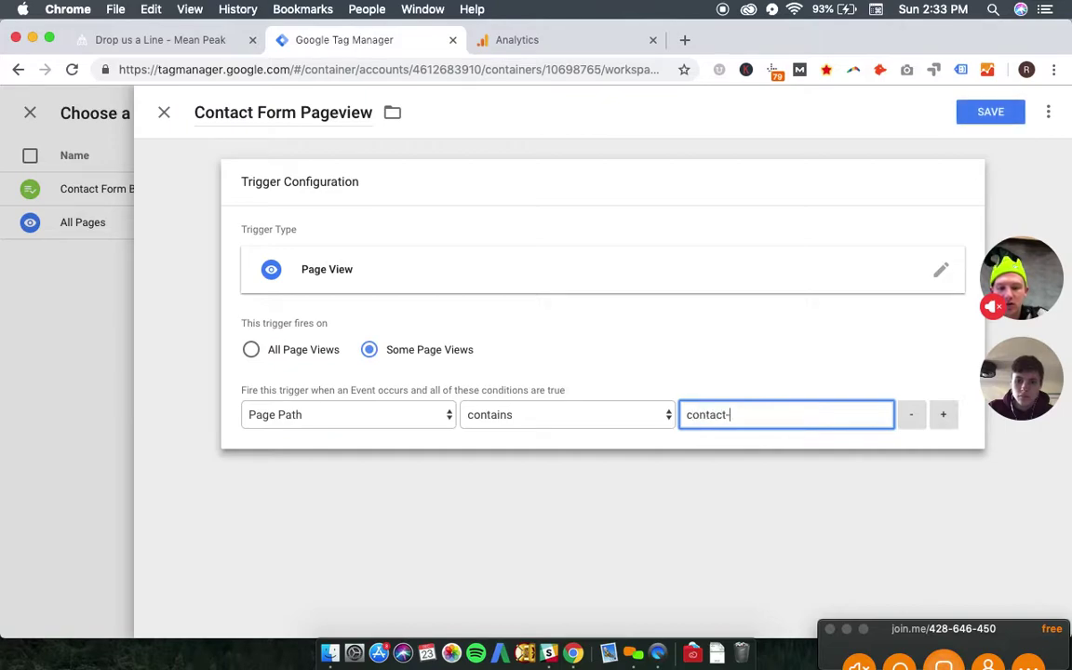
left_click(991, 113)
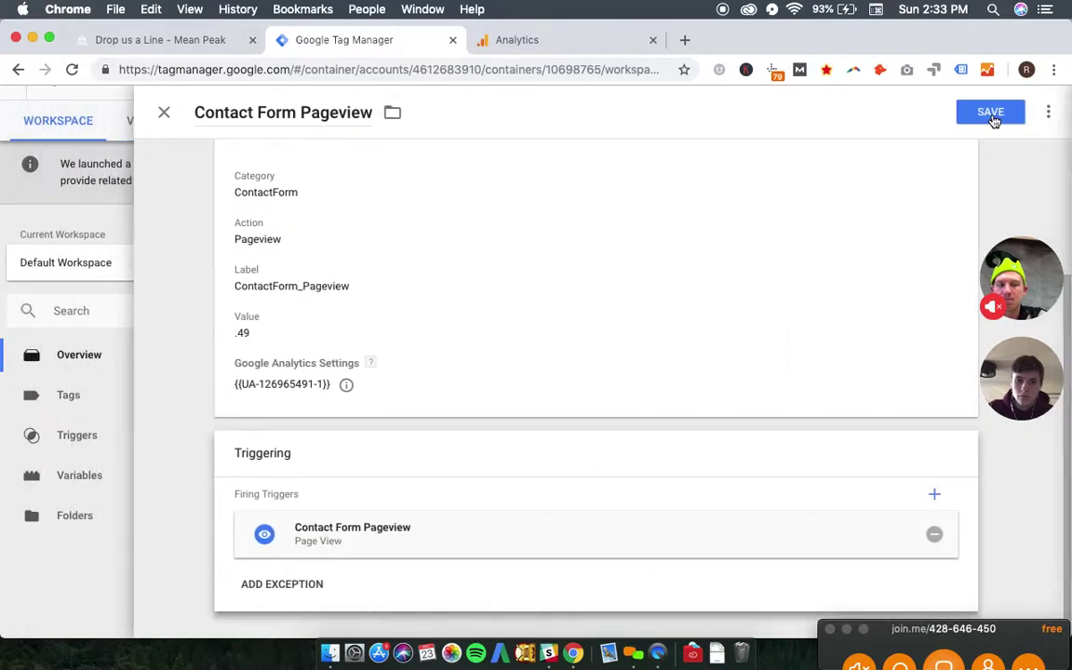
left_click(997, 119)
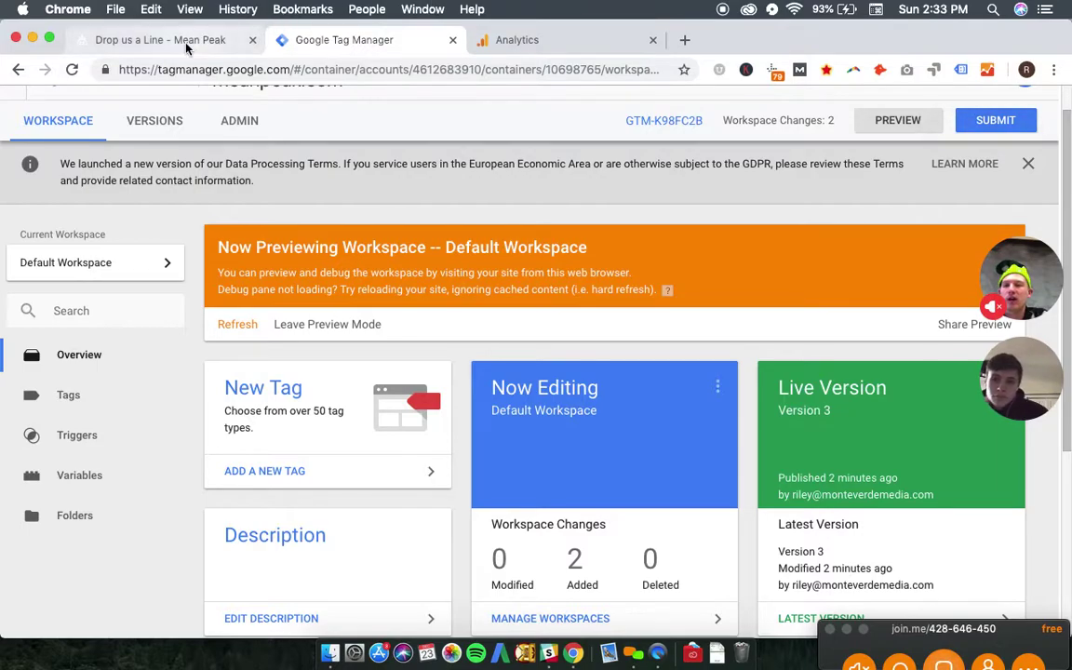
- Submit the workspace changes and publish them as a new named version
left_click(978, 131)
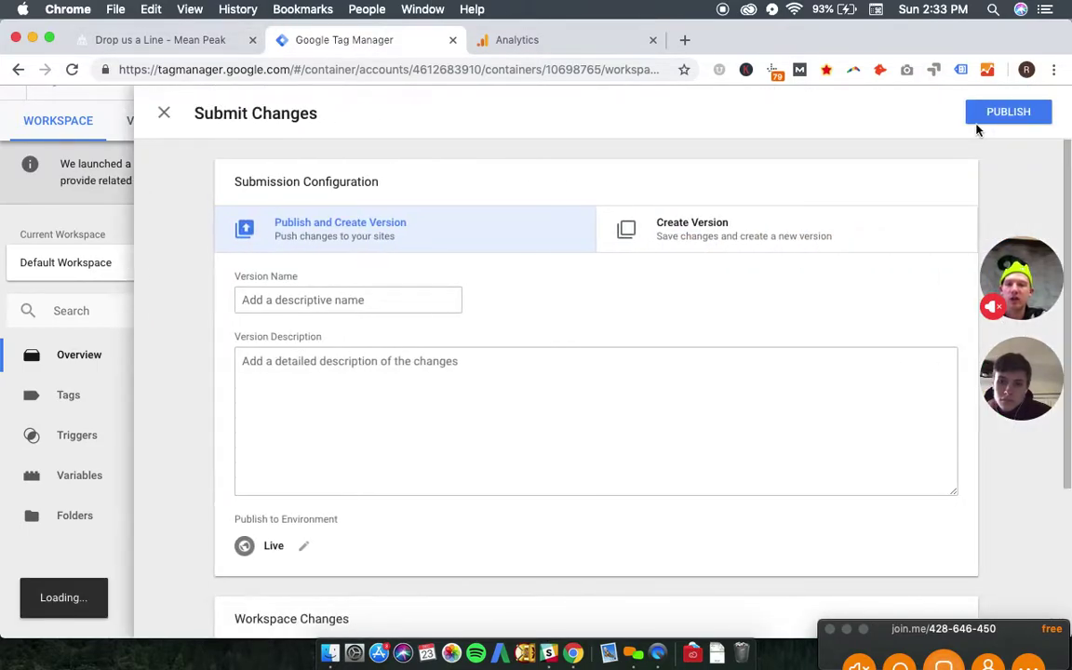
left_click(269, 305)
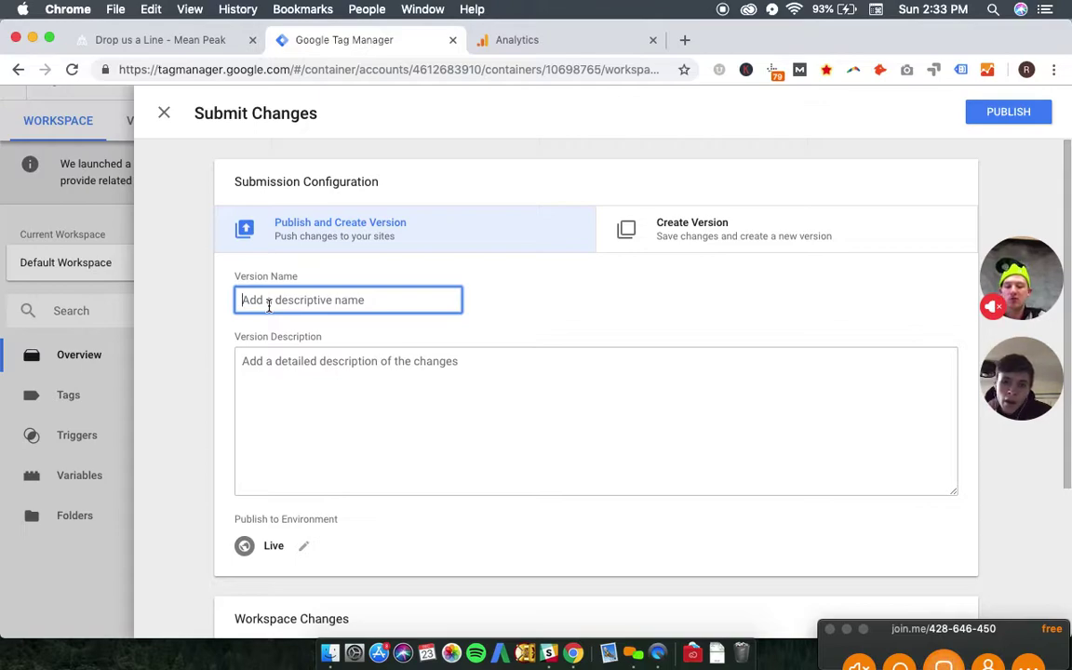
type("Contact Form Pageview")
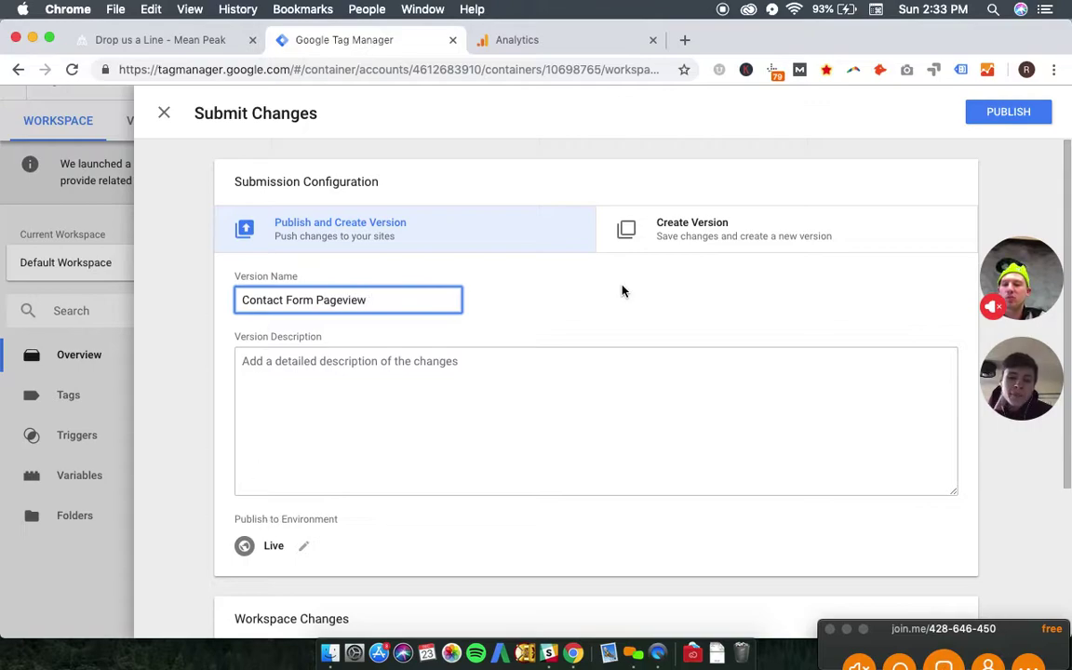
left_click(1002, 117)
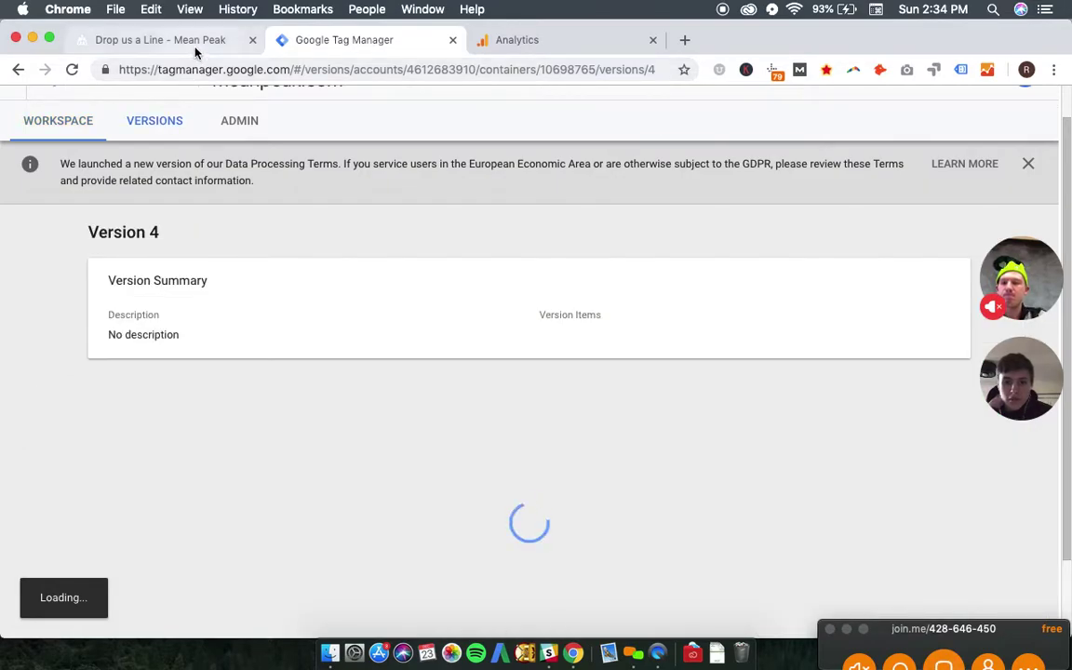
- Reload the Mean Peak contact-us page in preview and give it more room above the debug panel
left_click(198, 41)
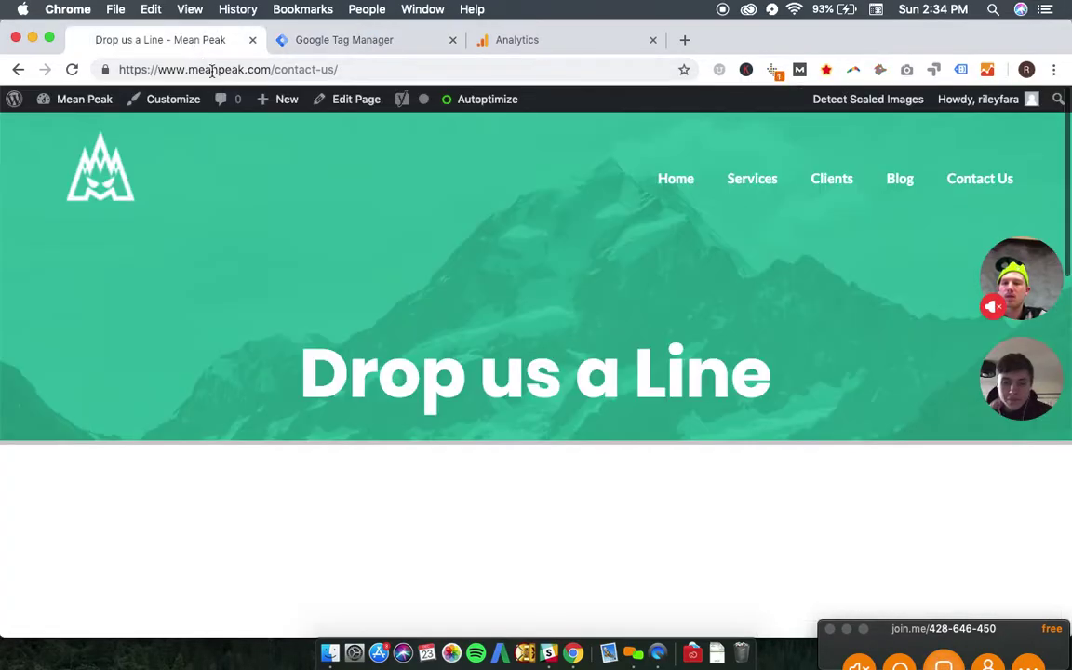
left_click(227, 73)
key("Return")
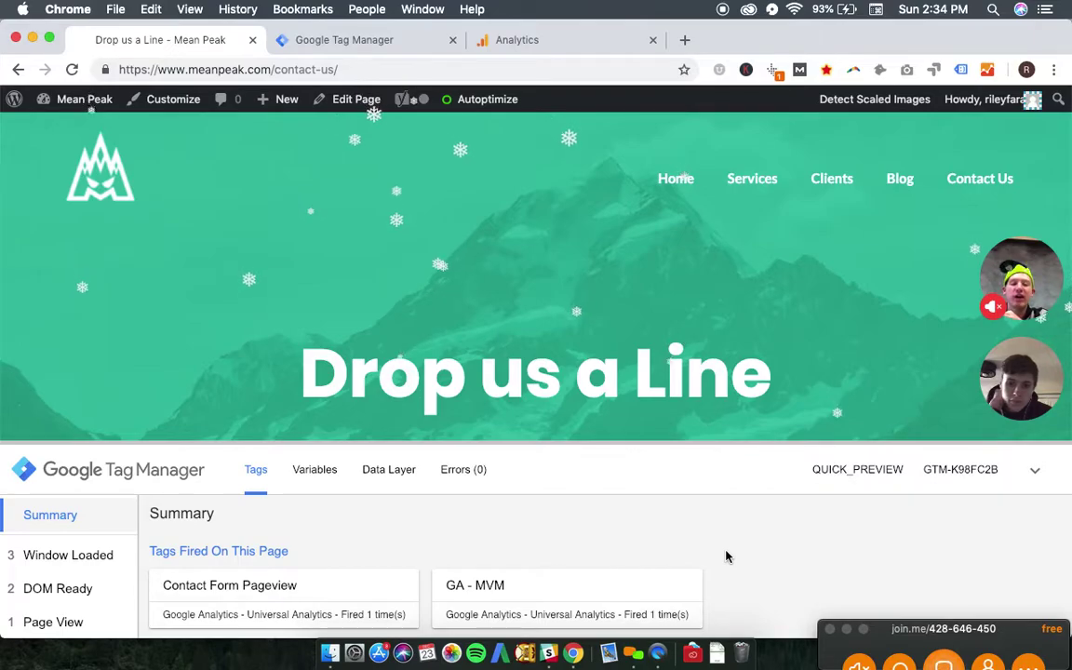
scroll(726, 557, "down", 1)
scroll(726, 556, "down", 3)
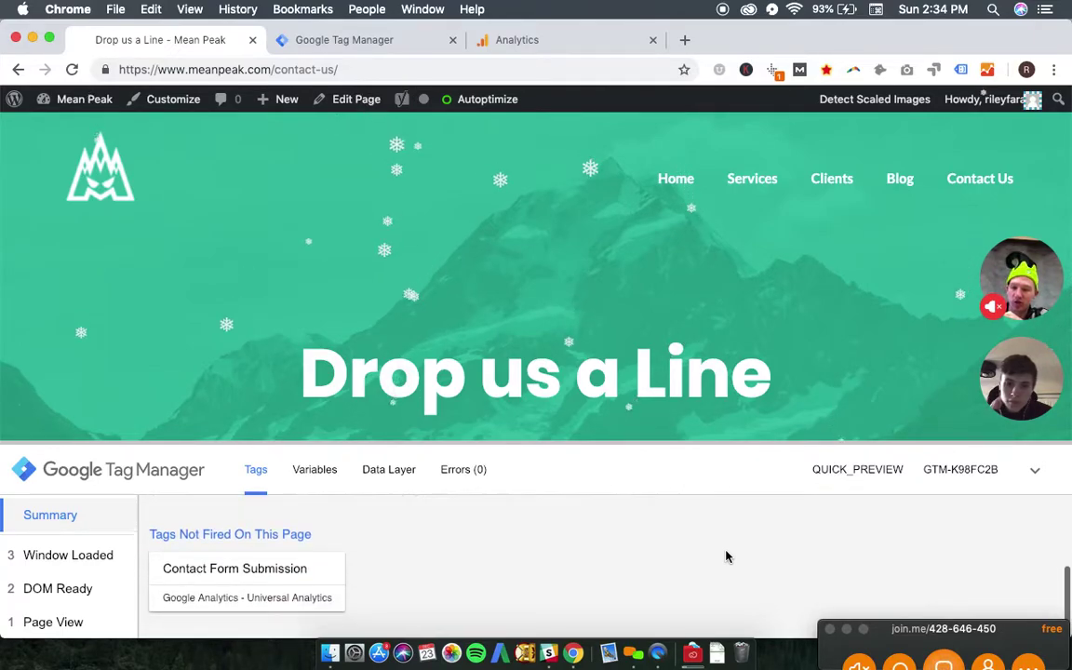
scroll(570, 532, "up", 4)
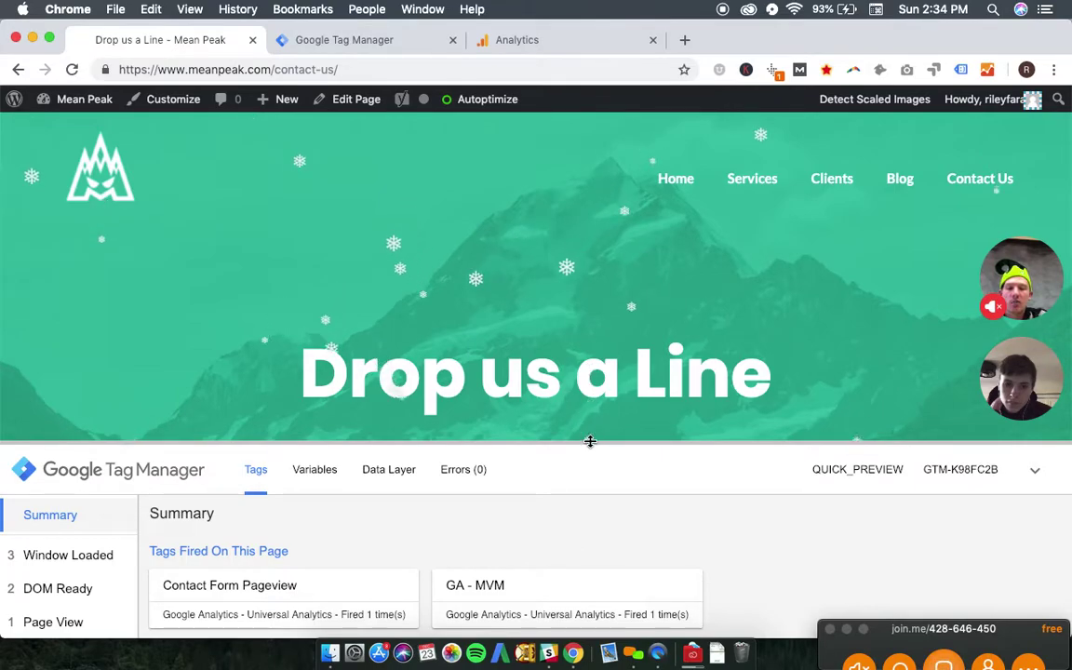
left_click_drag(587, 442, 588, 547)
scroll(582, 333, "down", 5)
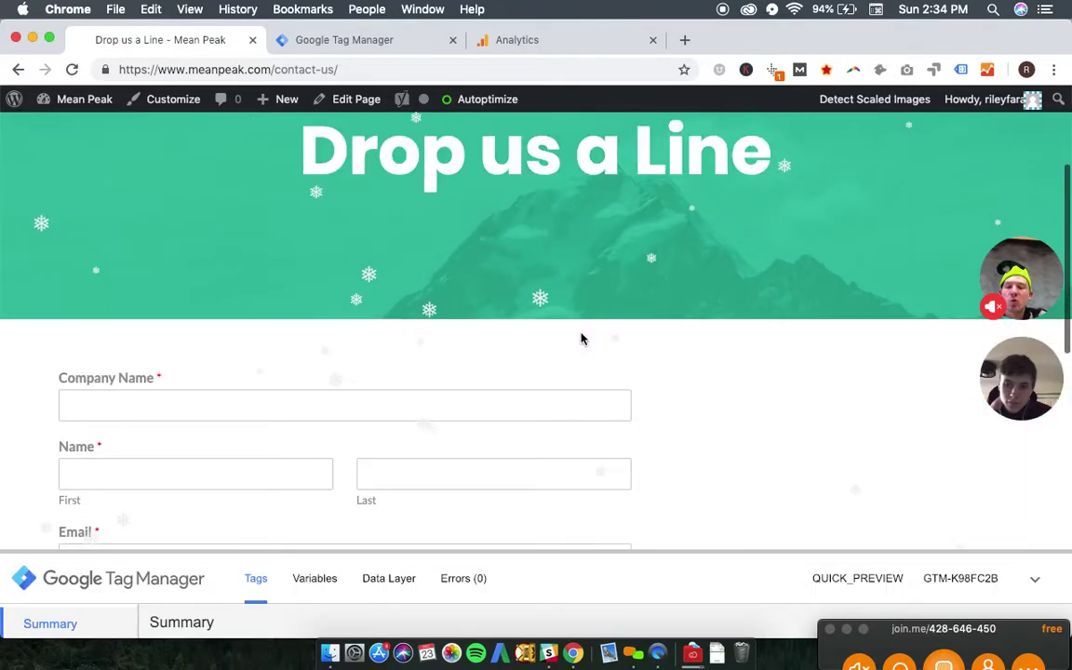
- Fill the company name, first name and contact details using saved autofill suggestions
left_click(361, 400)
key("Down")
key("Return")
key("Tab")
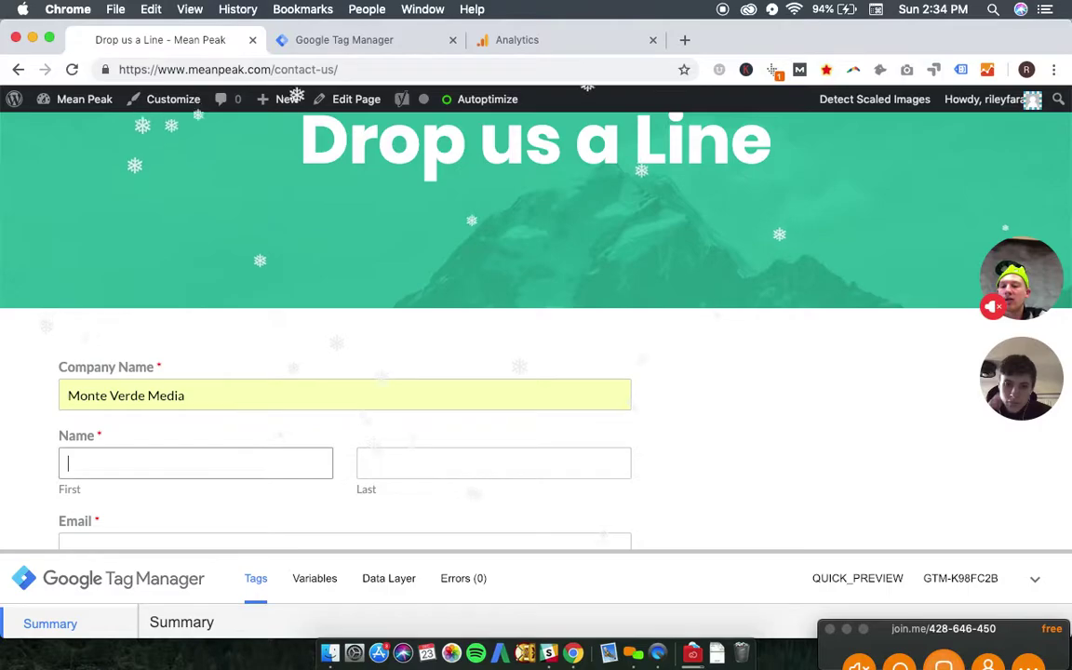
type("Riley")
key("Down")
key("Return")
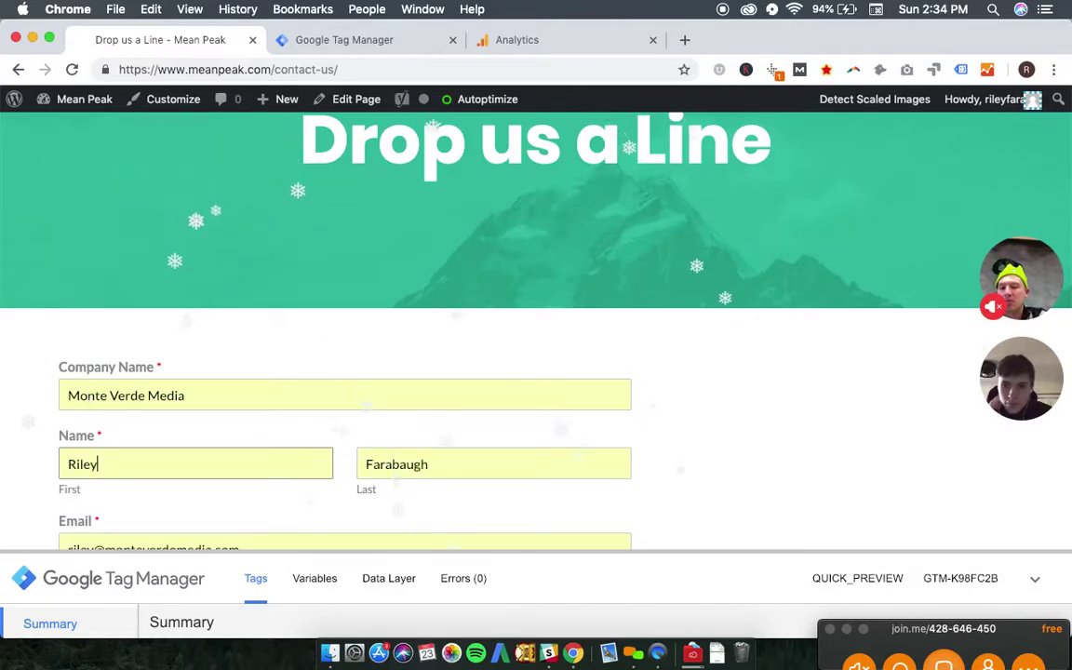
- Choose Web Development, enter 'asdfasdfasdf' as additional information, and send the form
scroll(389, 347, "down", 8)
left_click(66, 305)
left_click(259, 416)
type("asdfasdfasdf")
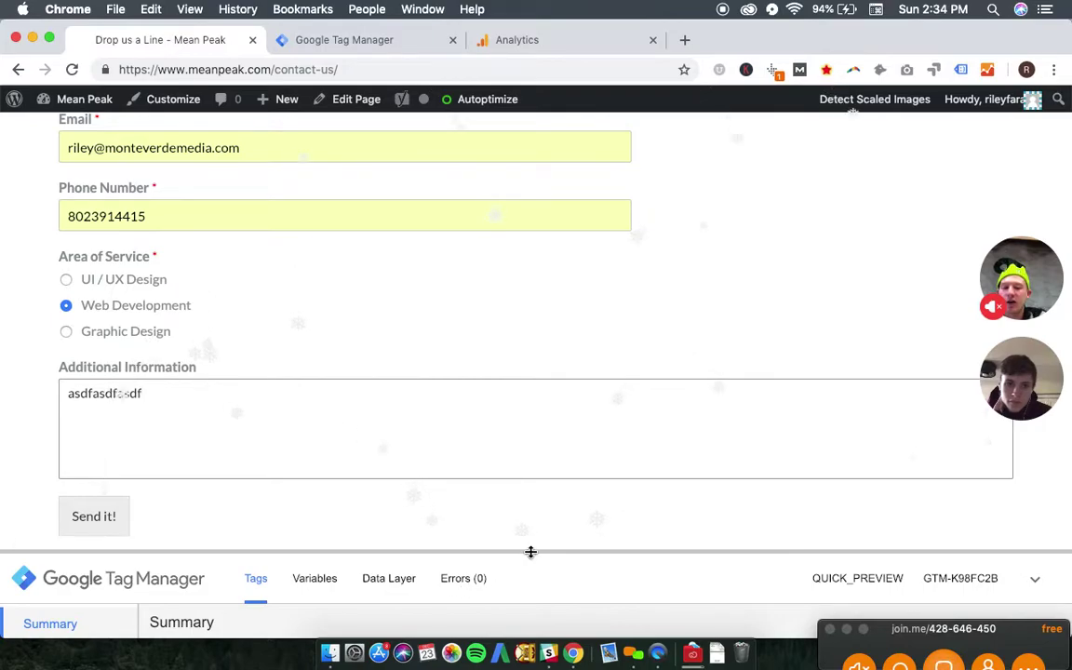
left_click_drag(540, 550, 547, 233)
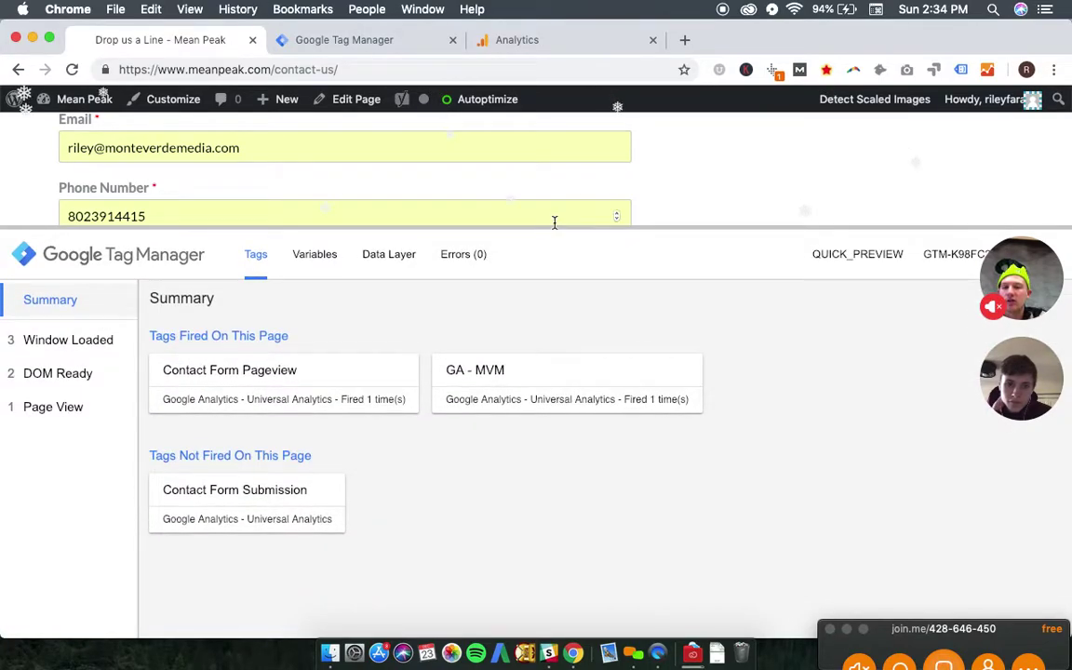
scroll(554, 218, "down", 5)
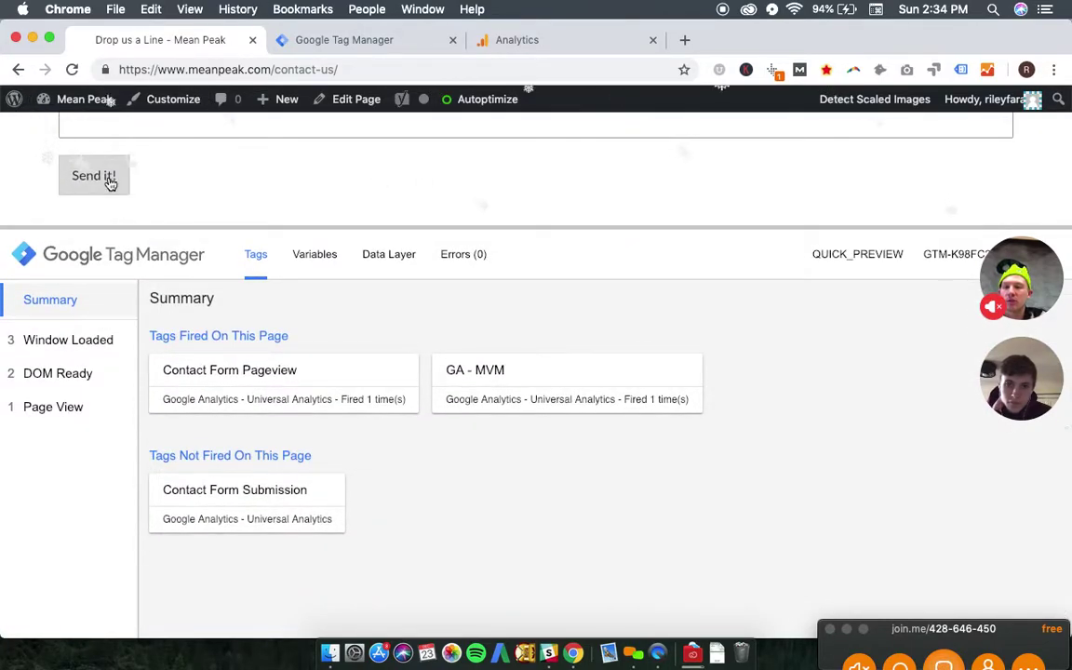
left_click(106, 179)
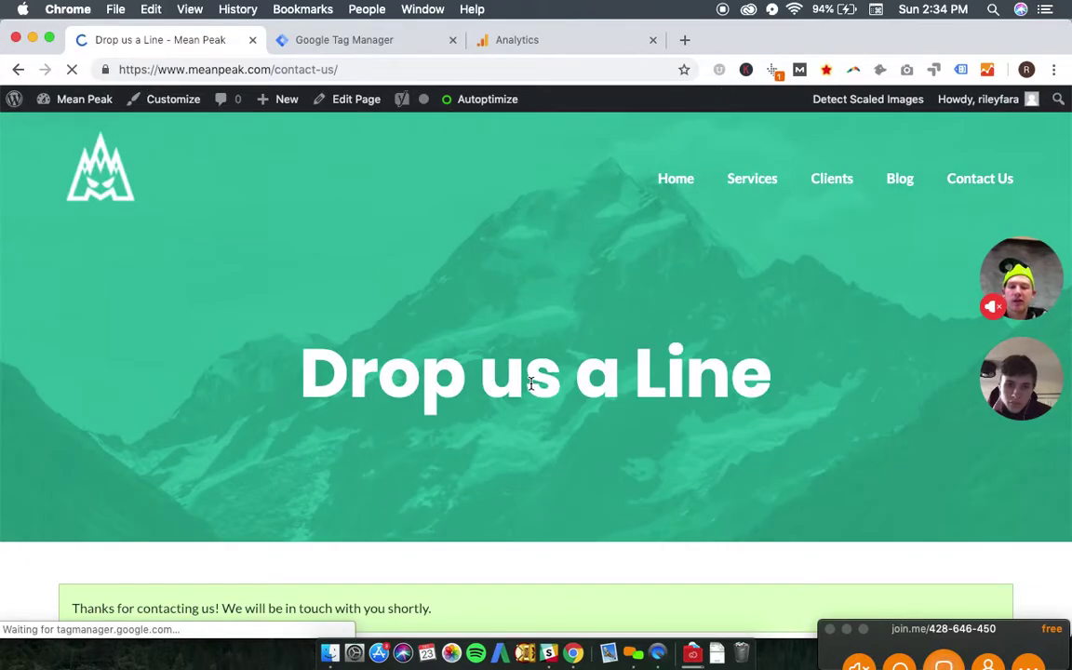
scroll(531, 384, "down", 5)
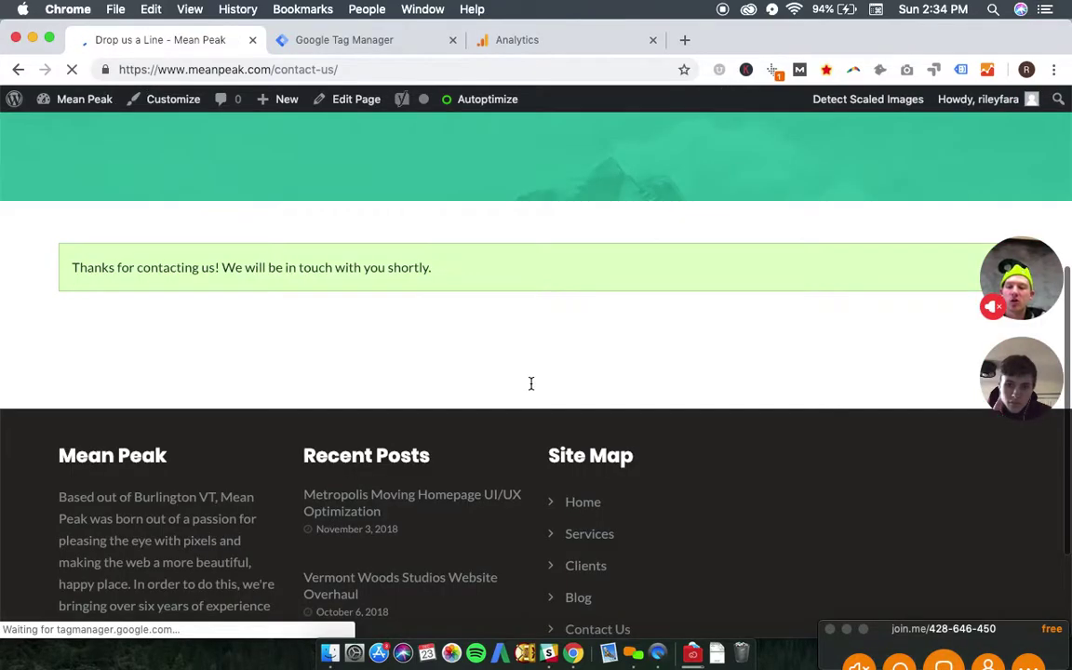
- Check Analytics' real-time events, then open the Admin settings
left_click(514, 43)
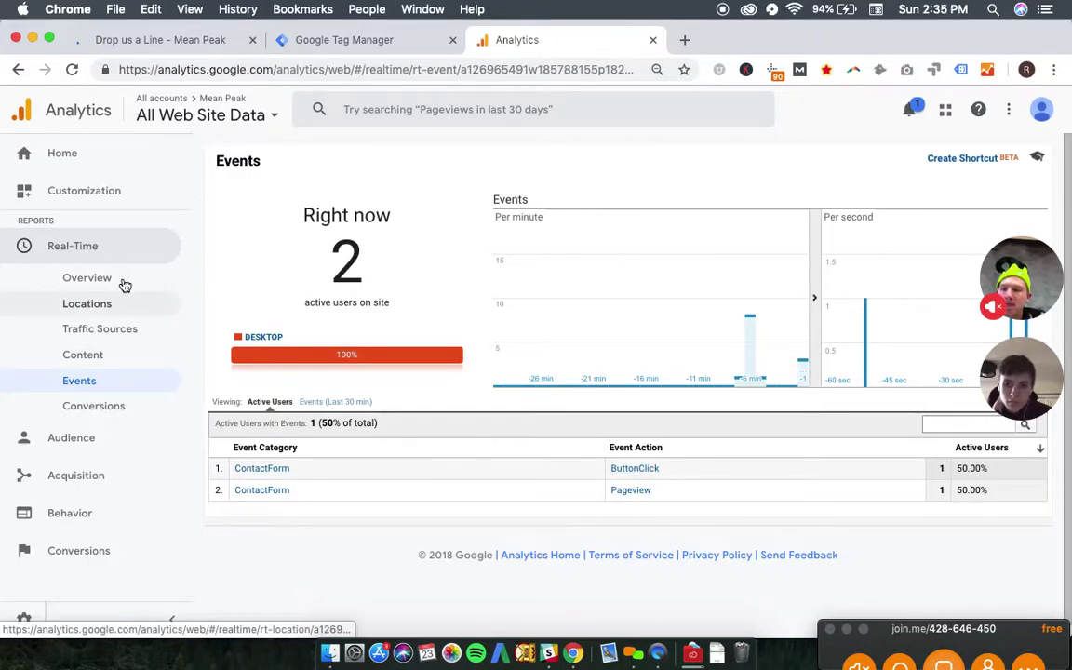
left_click(22, 622)
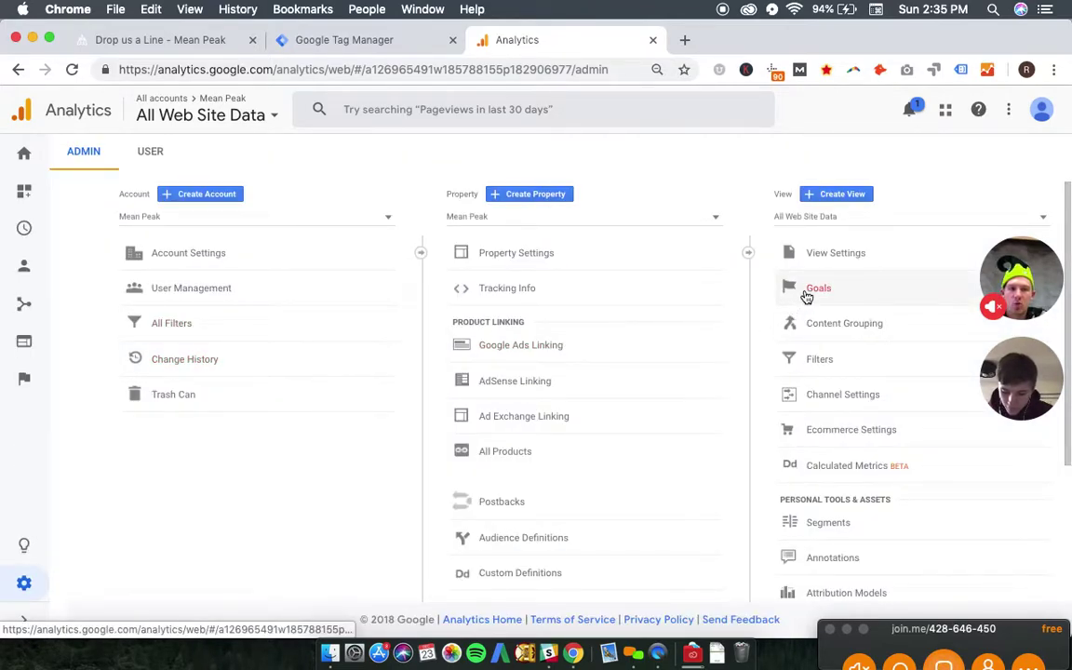
- Open the view's Goals and start a new goal
left_click(803, 295)
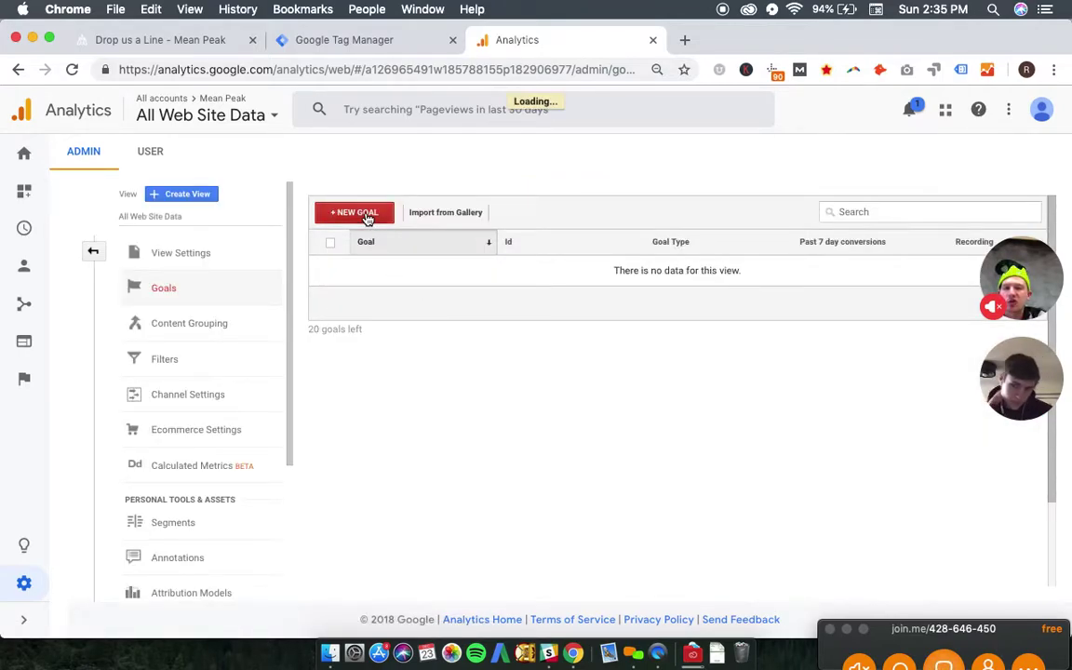
left_click(368, 216)
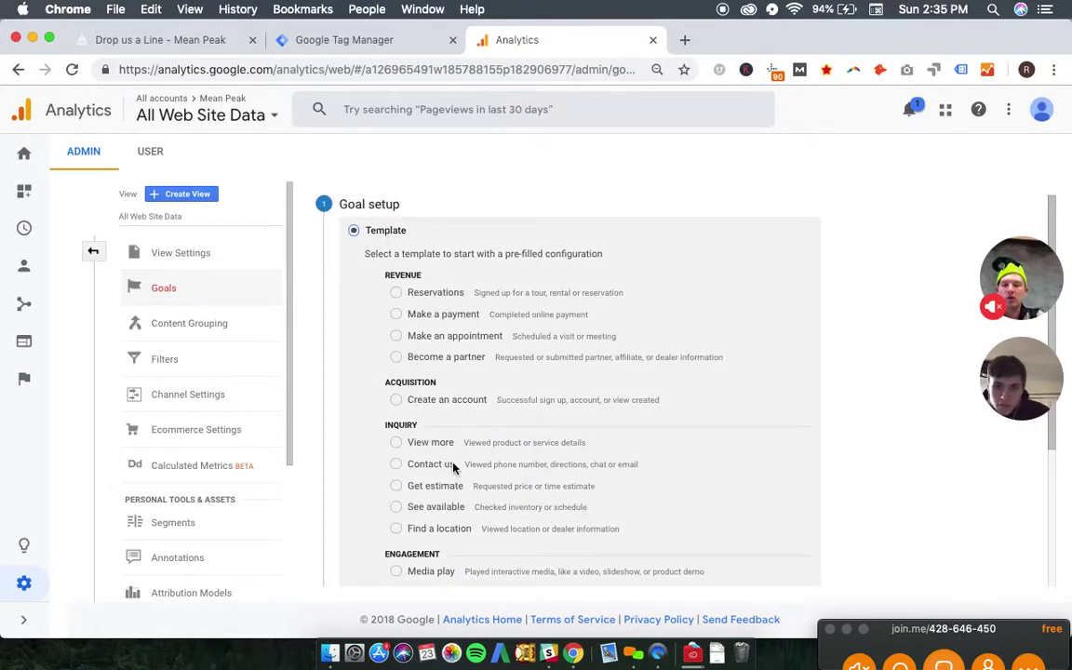
scroll(454, 468, "down", 1)
scroll(454, 468, "up", 1)
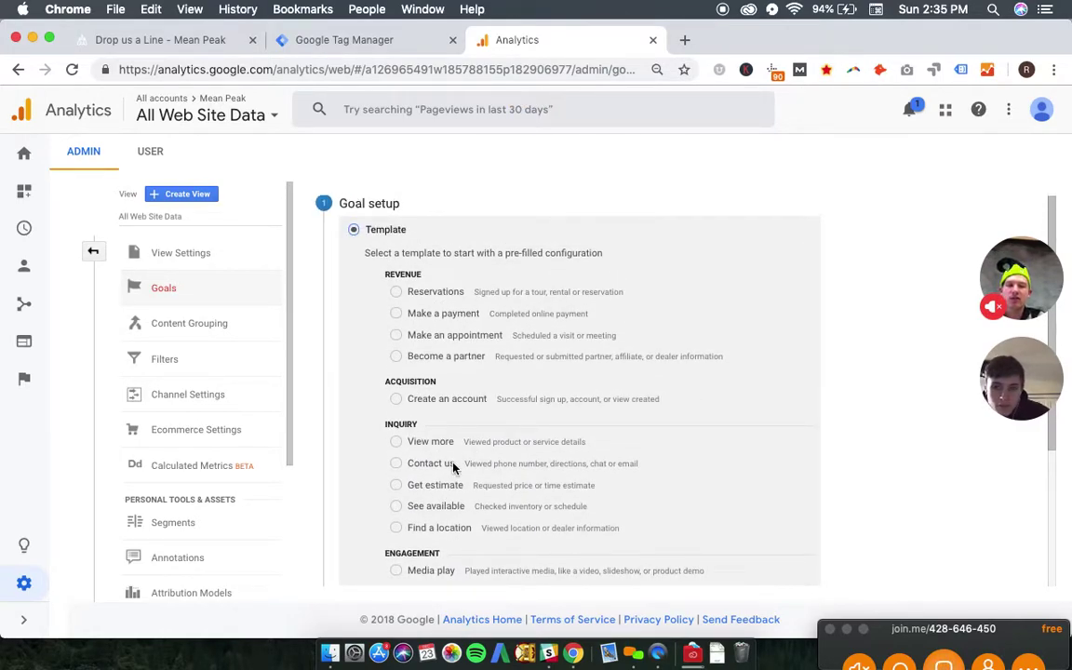
scroll(517, 411, "down", 3)
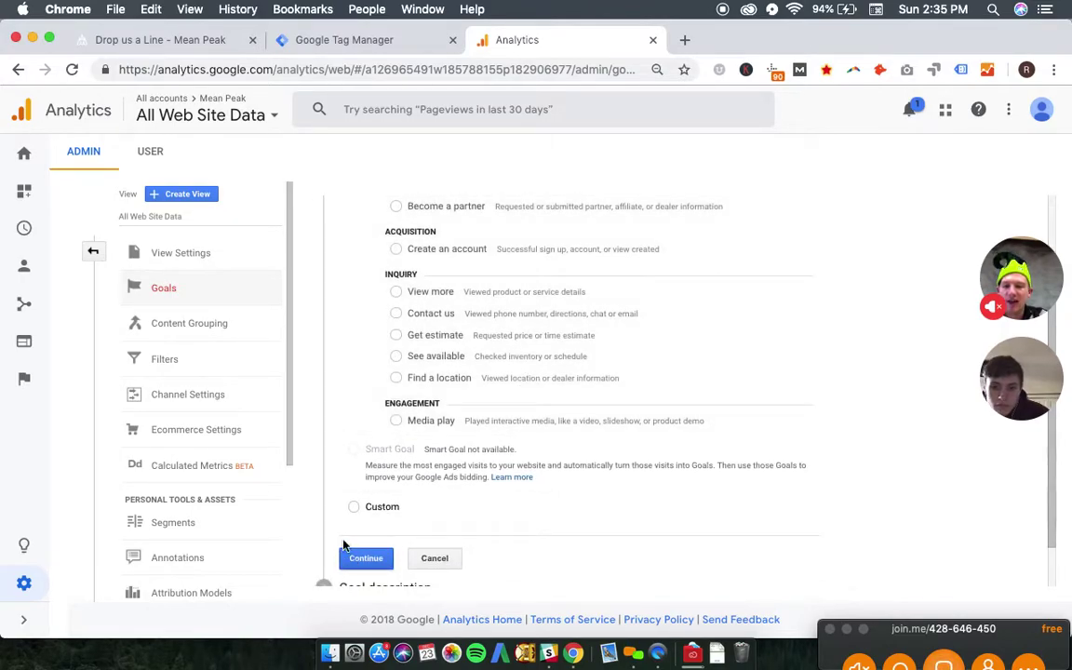
- Choose the Custom goal setup and continue to the goal description
left_click(353, 506)
scroll(575, 491, "up", 2)
scroll(576, 490, "up", 2)
scroll(576, 490, "up", 1)
scroll(576, 490, "down", 1)
scroll(575, 490, "down", 3)
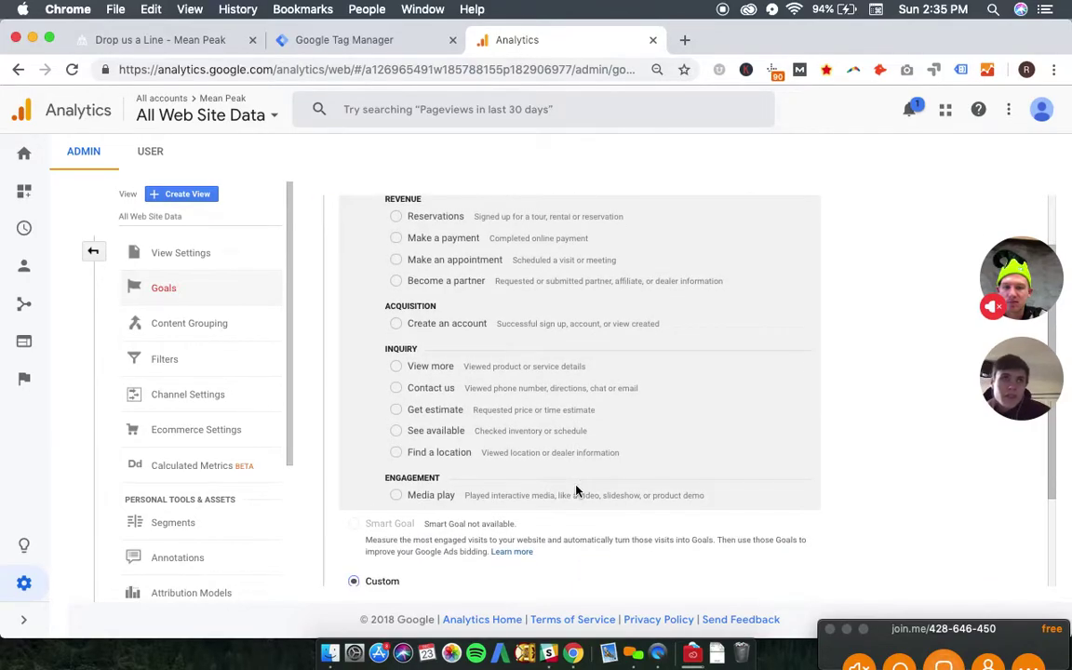
scroll(447, 550, "down", 3)
left_click(364, 514)
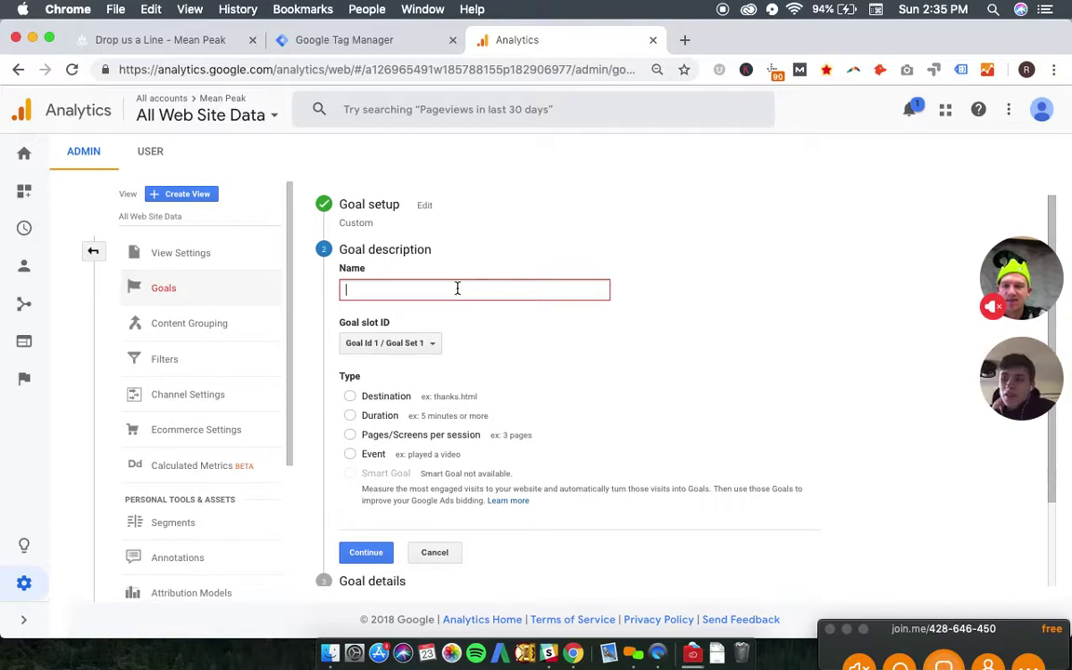
- Name the goal 'Contact Form Submission' and select the Event goal type
type("Contact Form Submission")
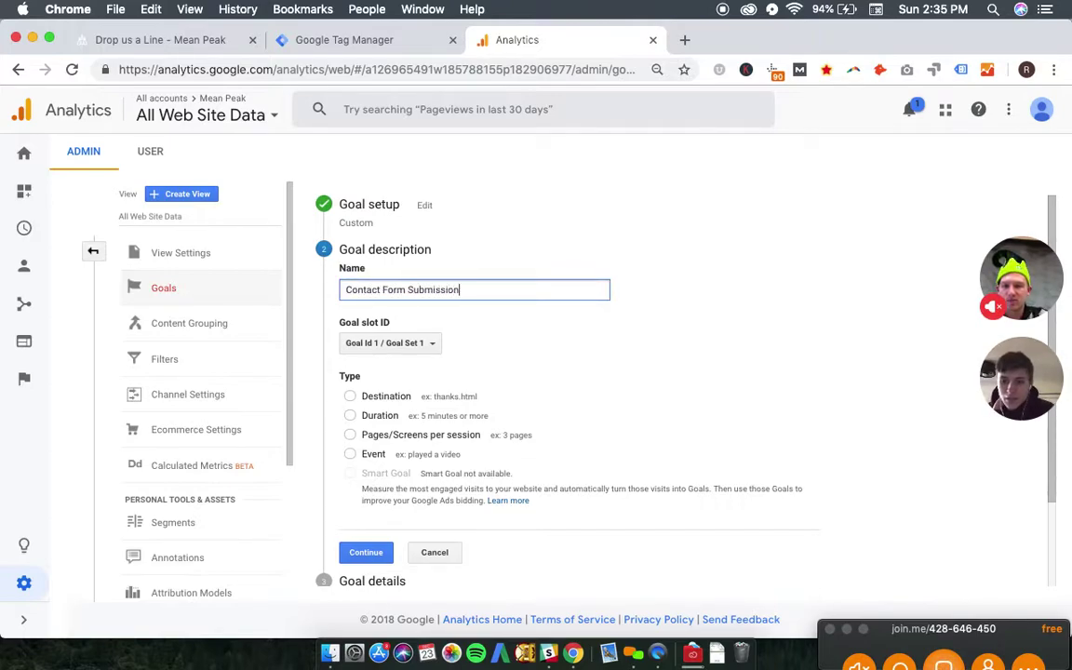
left_click(429, 305)
scroll(385, 321, "down", 1)
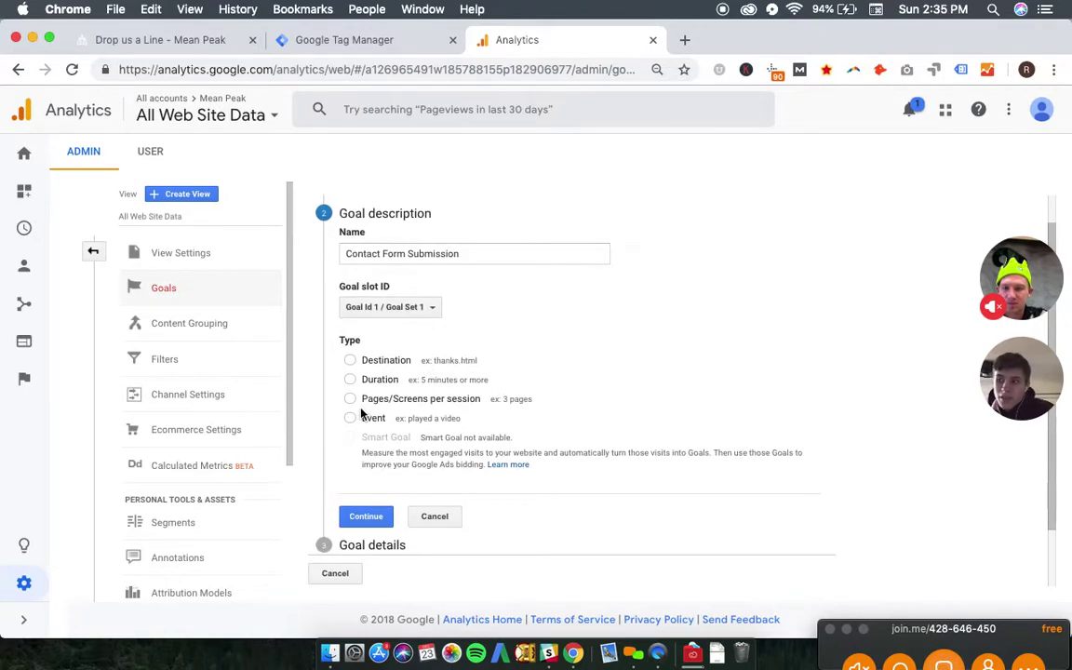
left_click(351, 420)
scroll(615, 390, "down", 1)
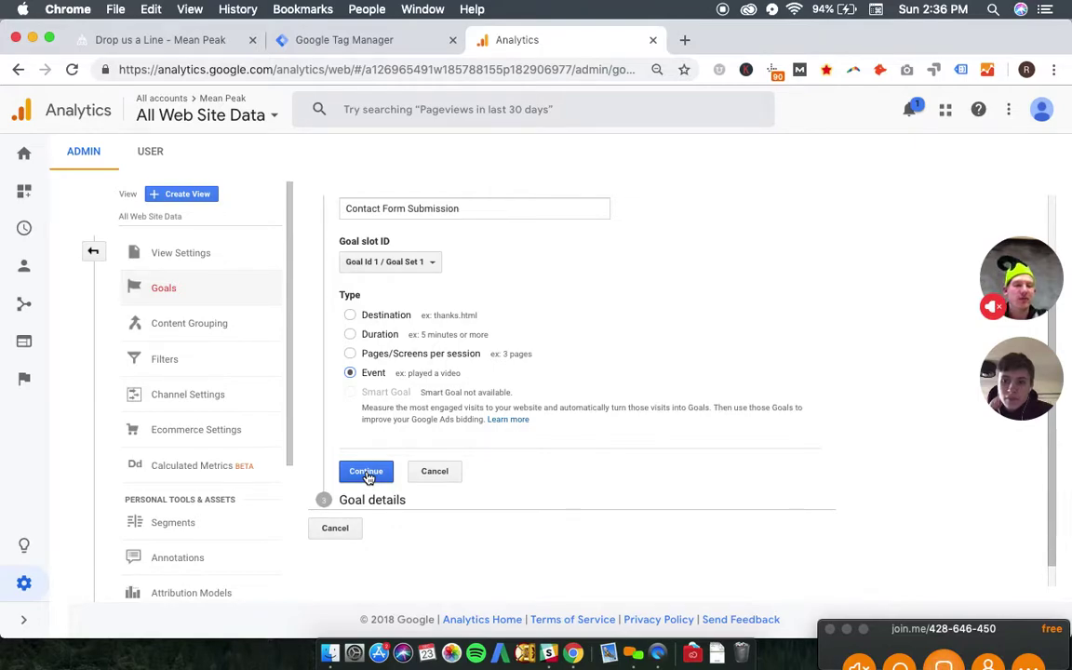
left_click(365, 472)
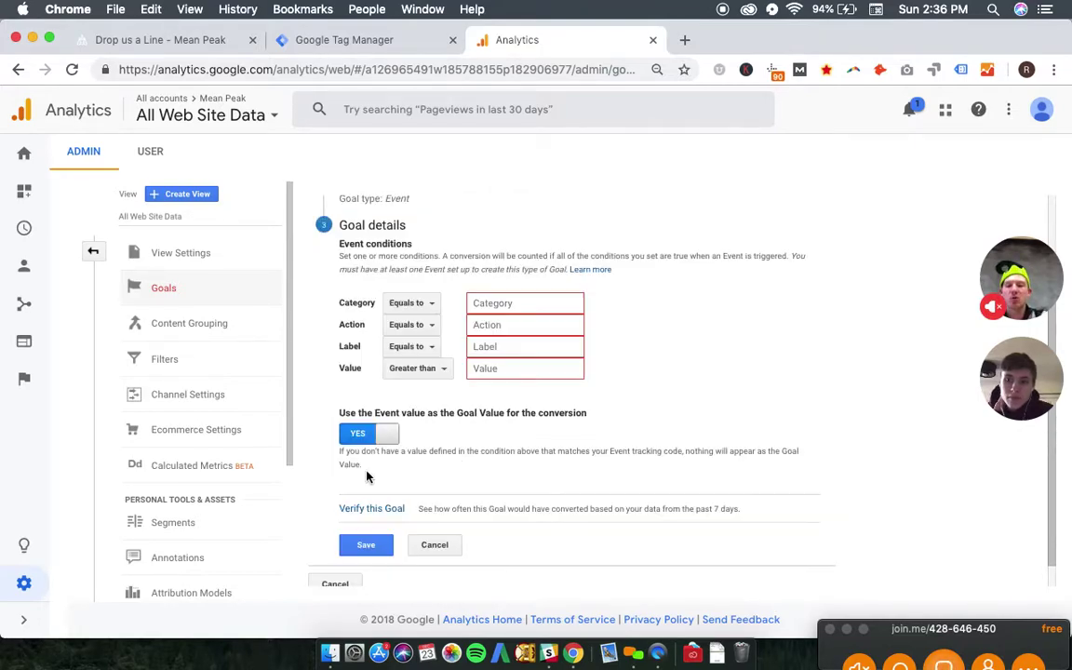
left_click(516, 303)
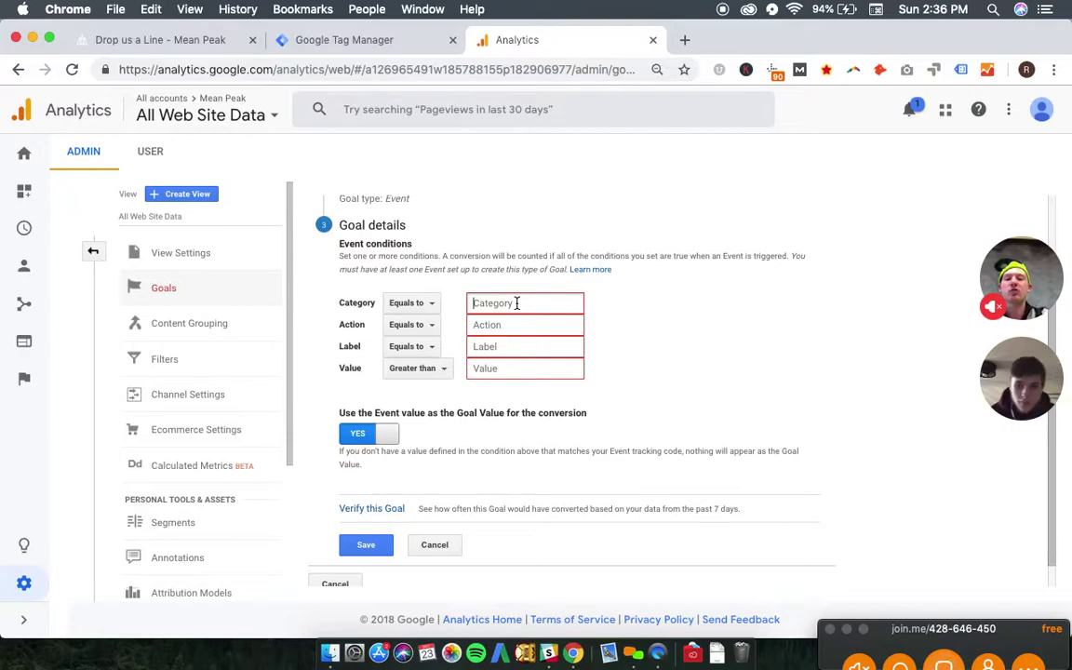
type("ContactForm")
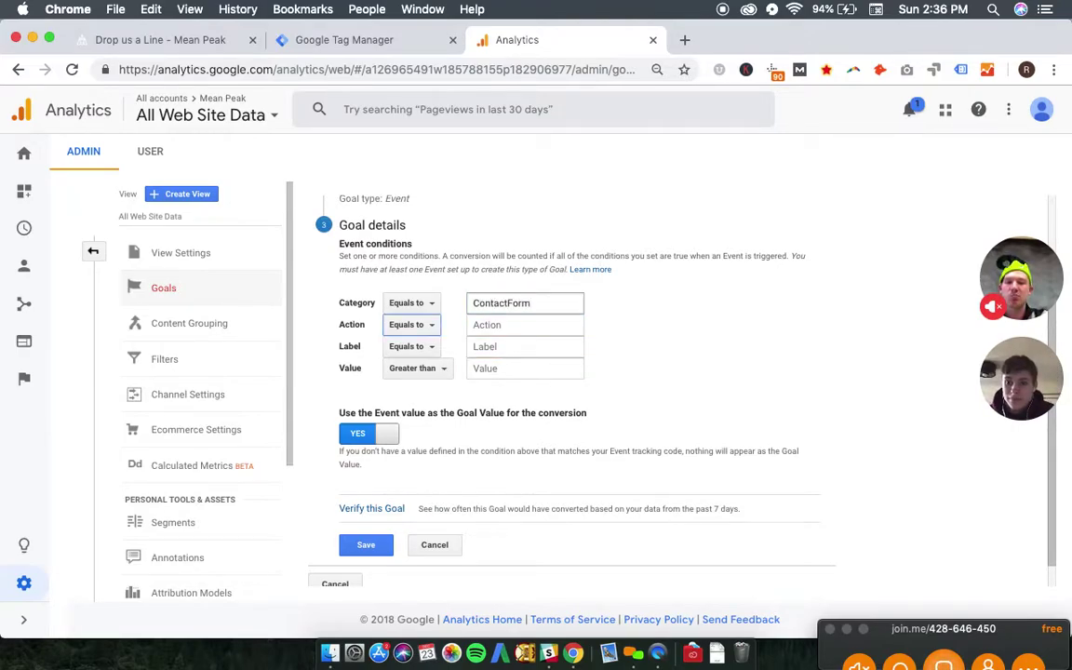
left_click(502, 325)
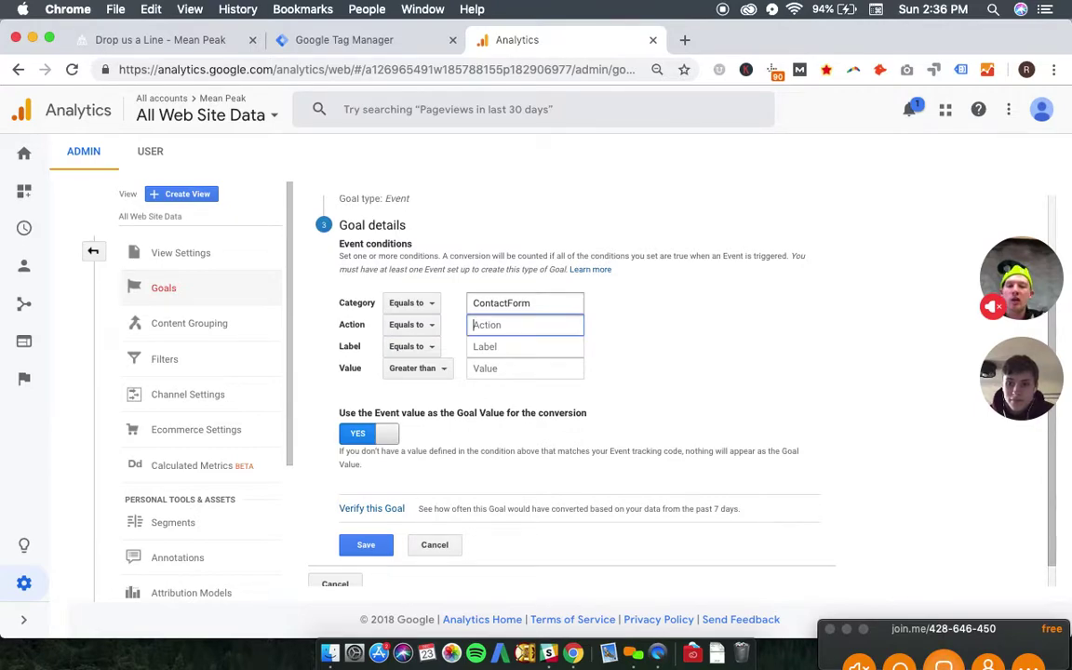
scroll(577, 390, "up", 2)
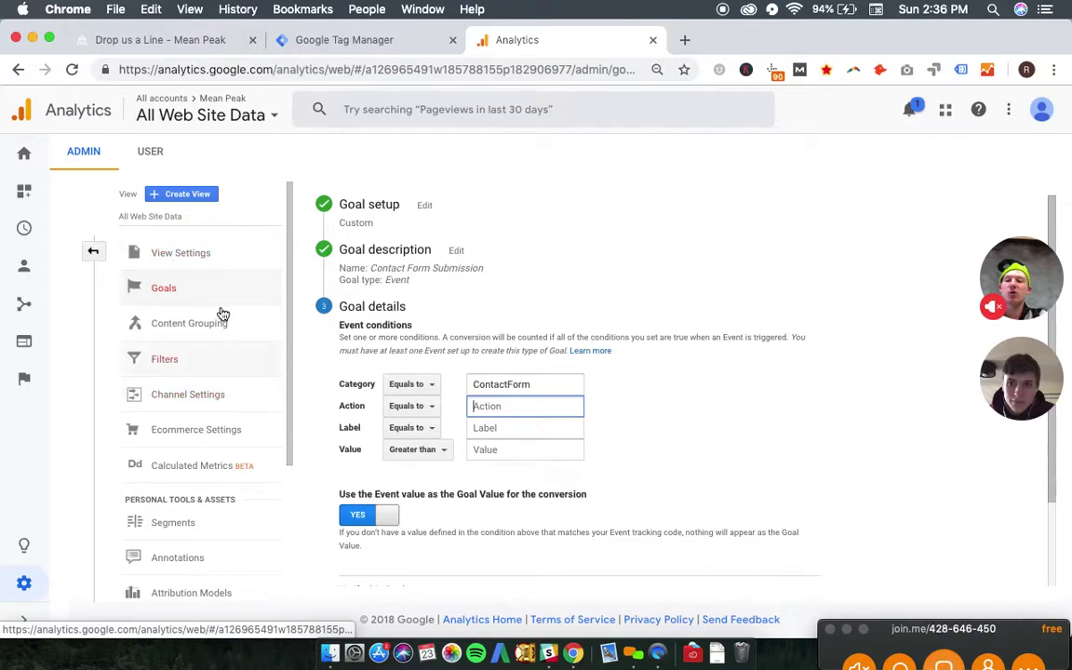
scroll(560, 384, "down", 1)
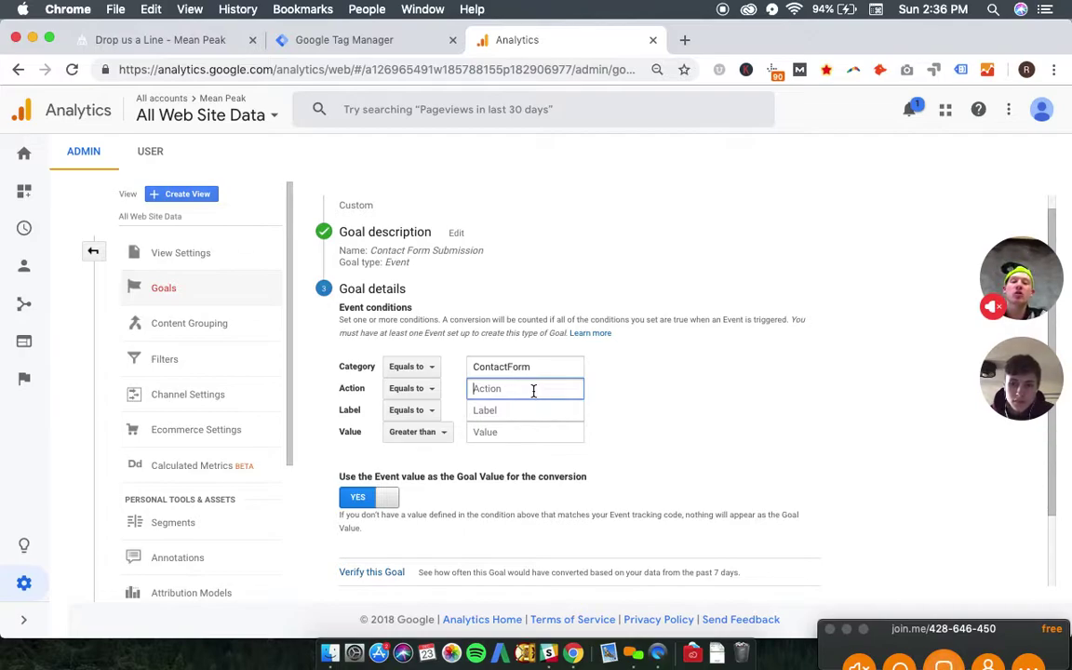
scroll(530, 372, "down", 3)
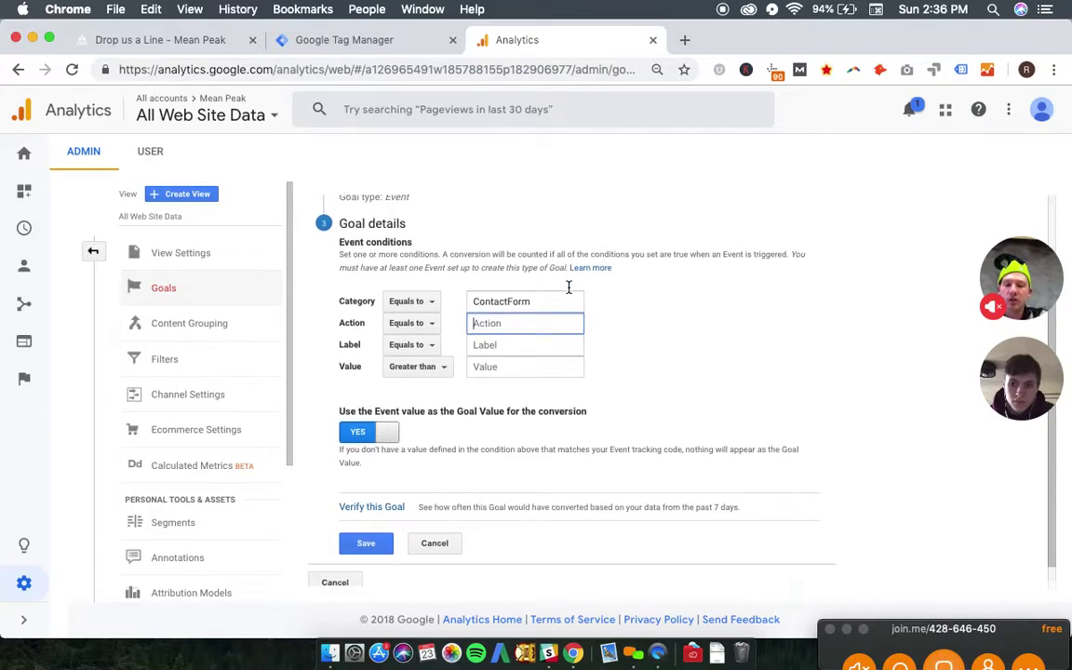
- Show the workspace Tags list, exit preview mode, and open the Contact Form Submission tag
left_click(352, 40)
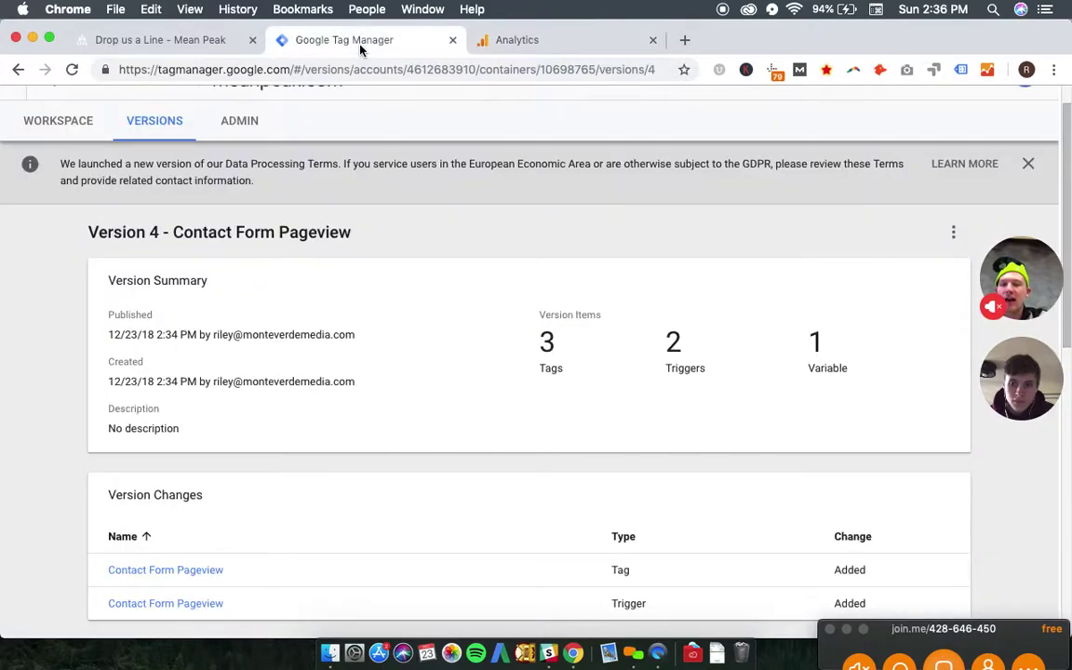
left_click(48, 132)
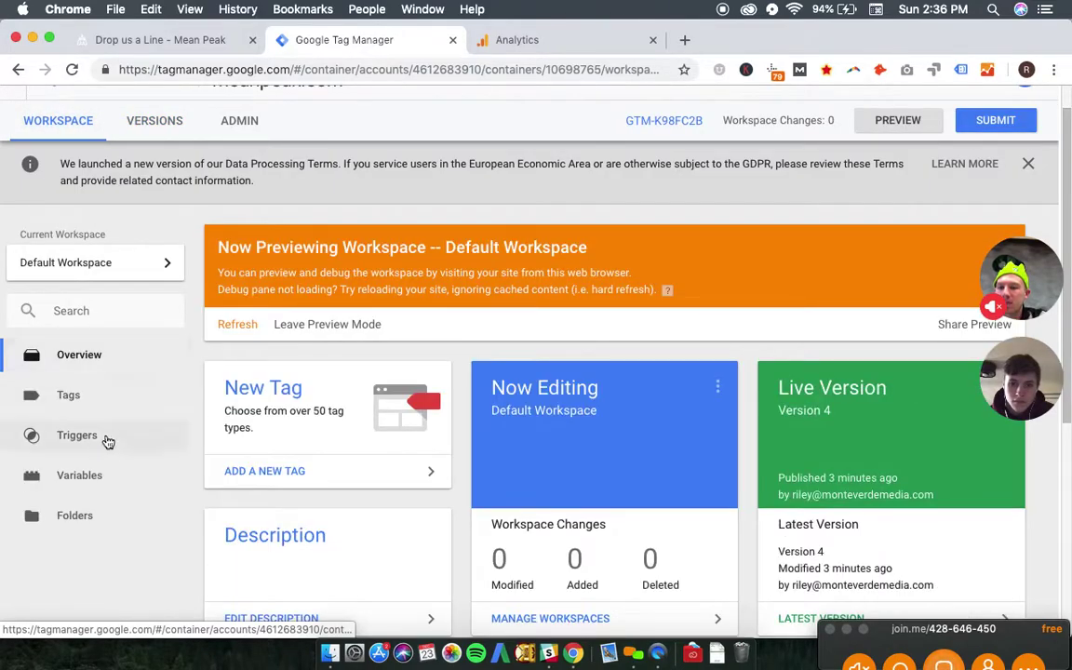
left_click(68, 394)
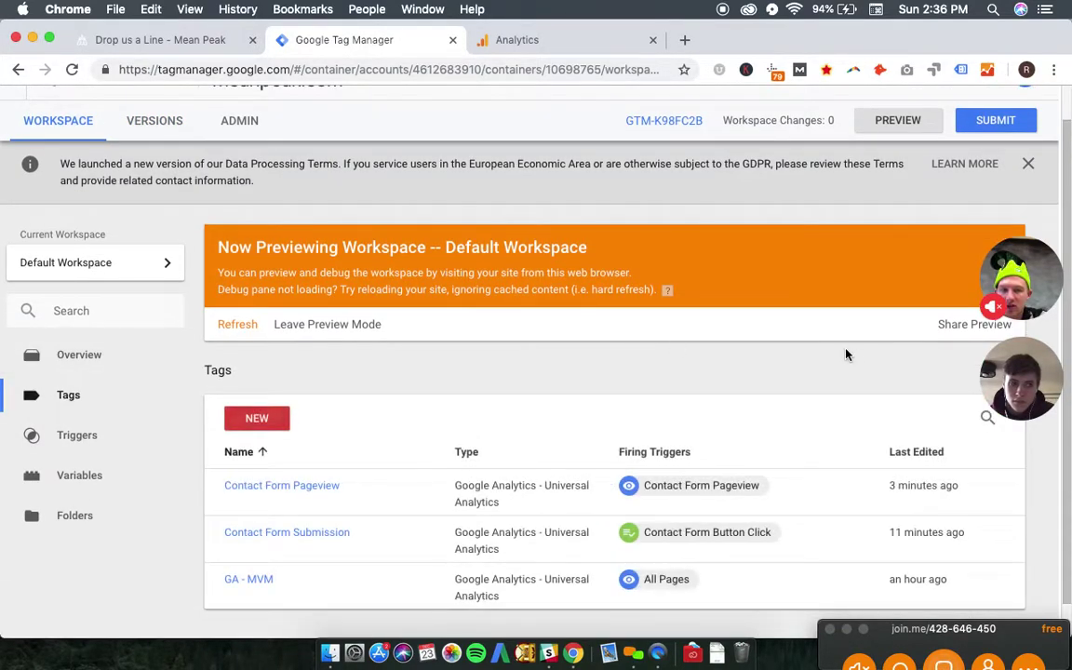
left_click(341, 327)
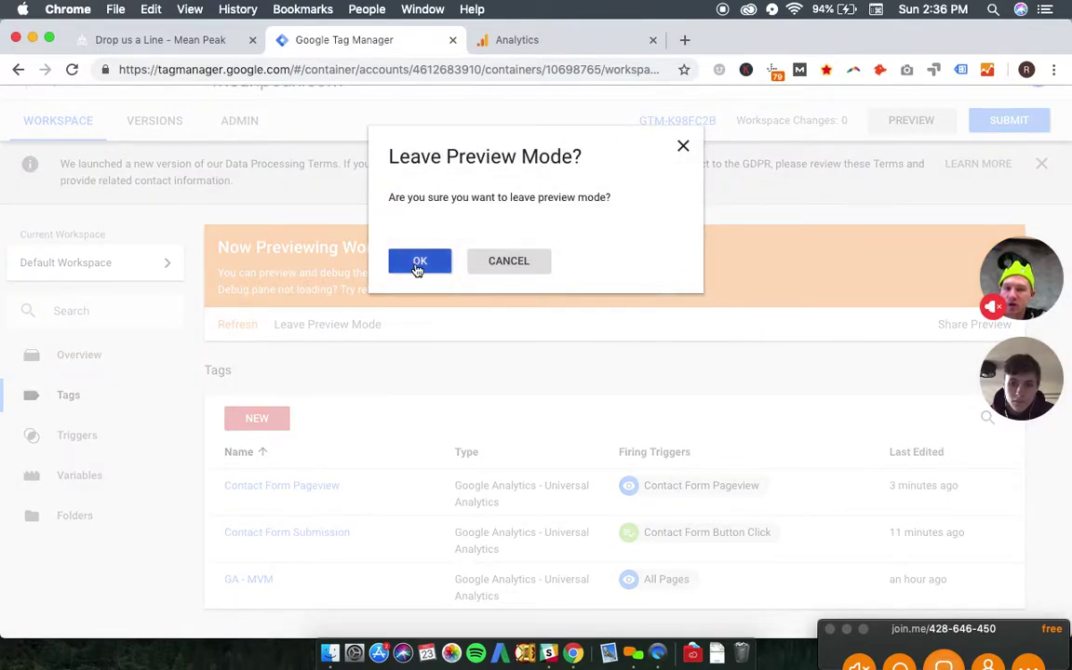
left_click(415, 262)
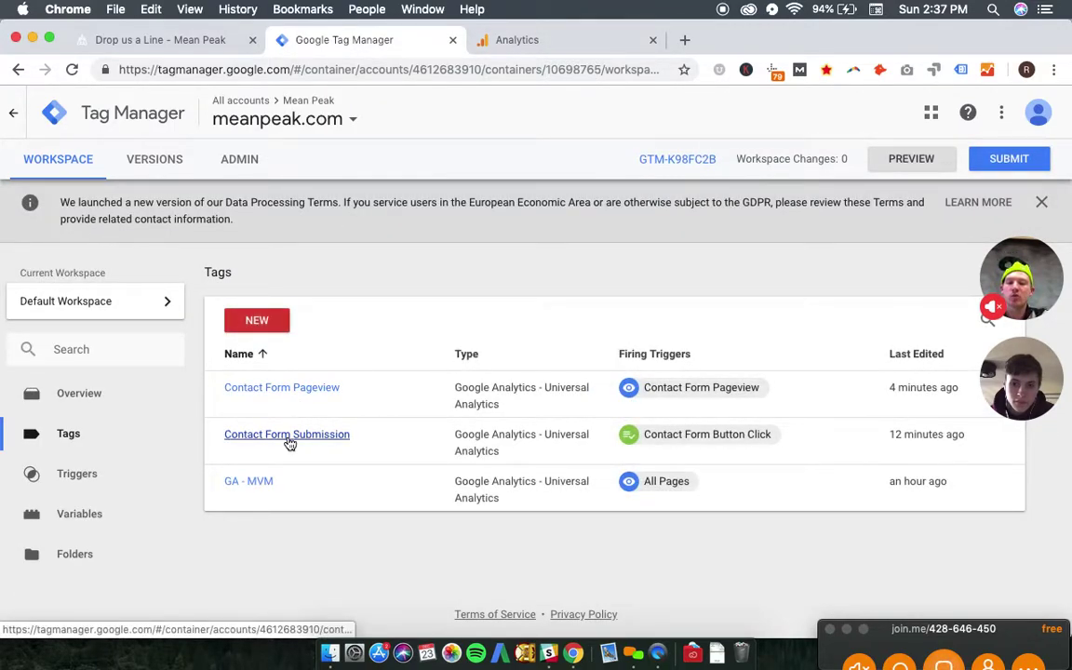
left_click(288, 443)
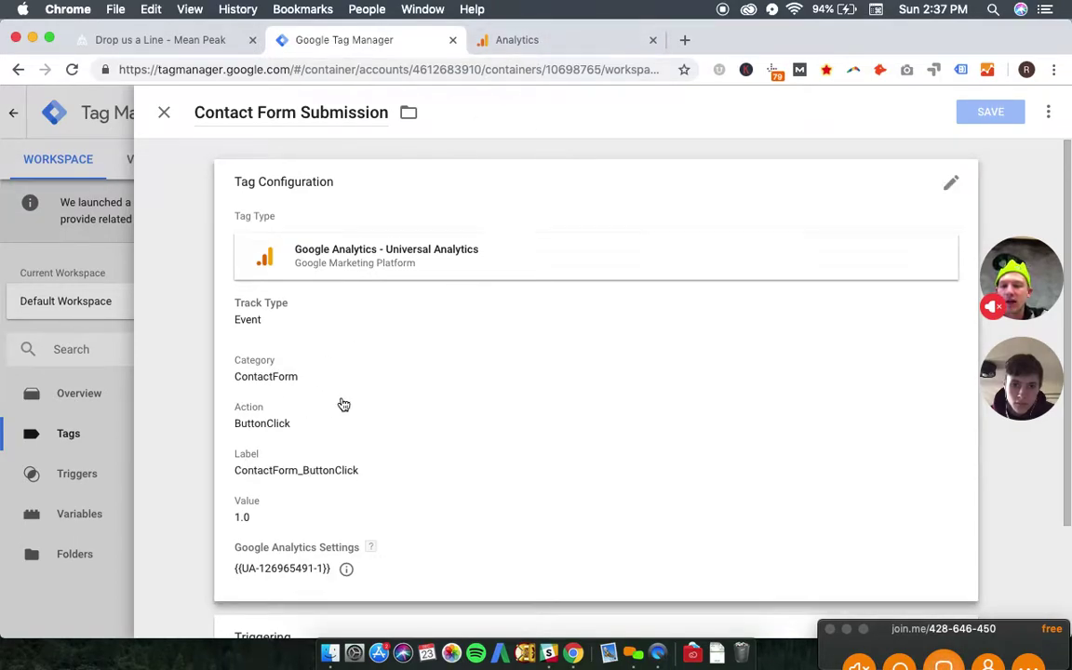
- Change the tag to action FormSubmit, label ContactForm_FormSubmit, value 10.0, and save it
scroll(342, 404, "down", 3)
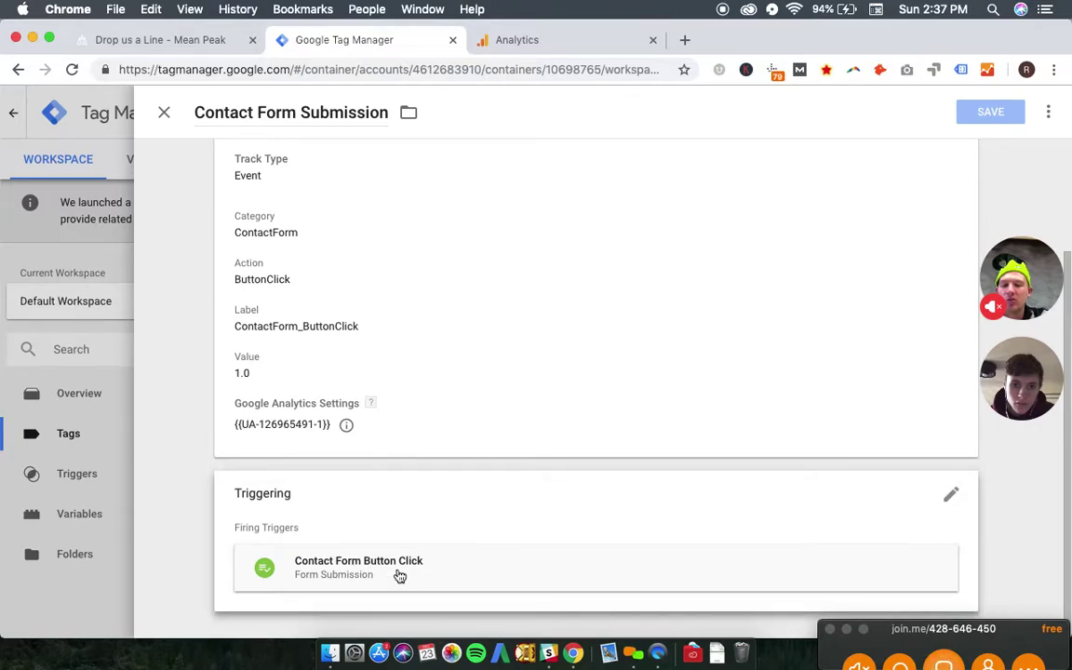
scroll(376, 478, "up", 3)
left_click(391, 323)
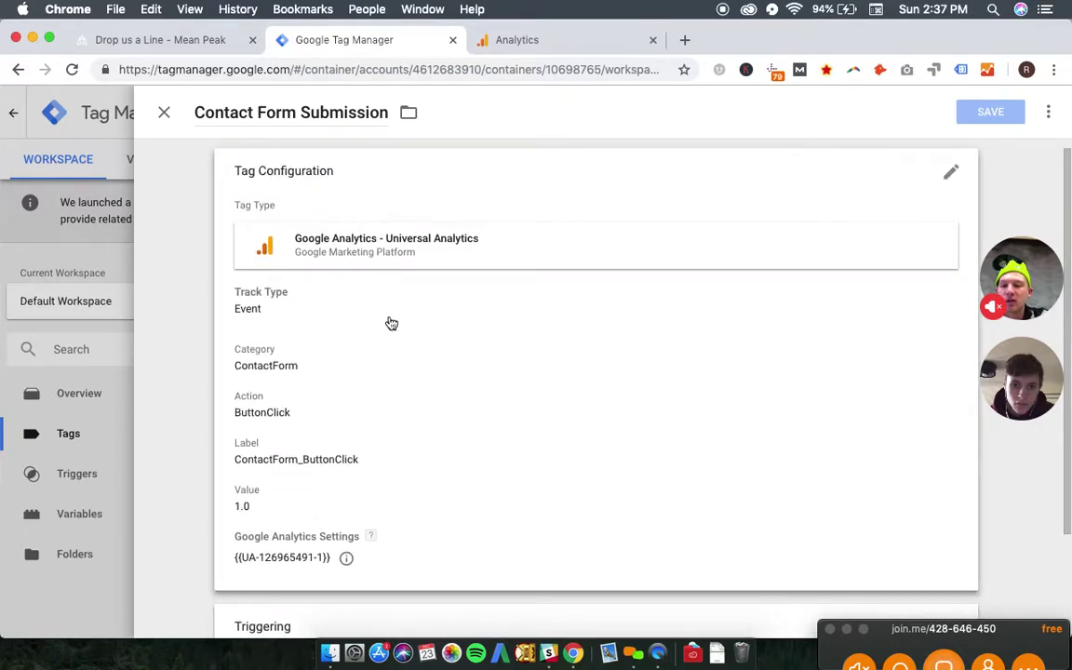
double_click(328, 490)
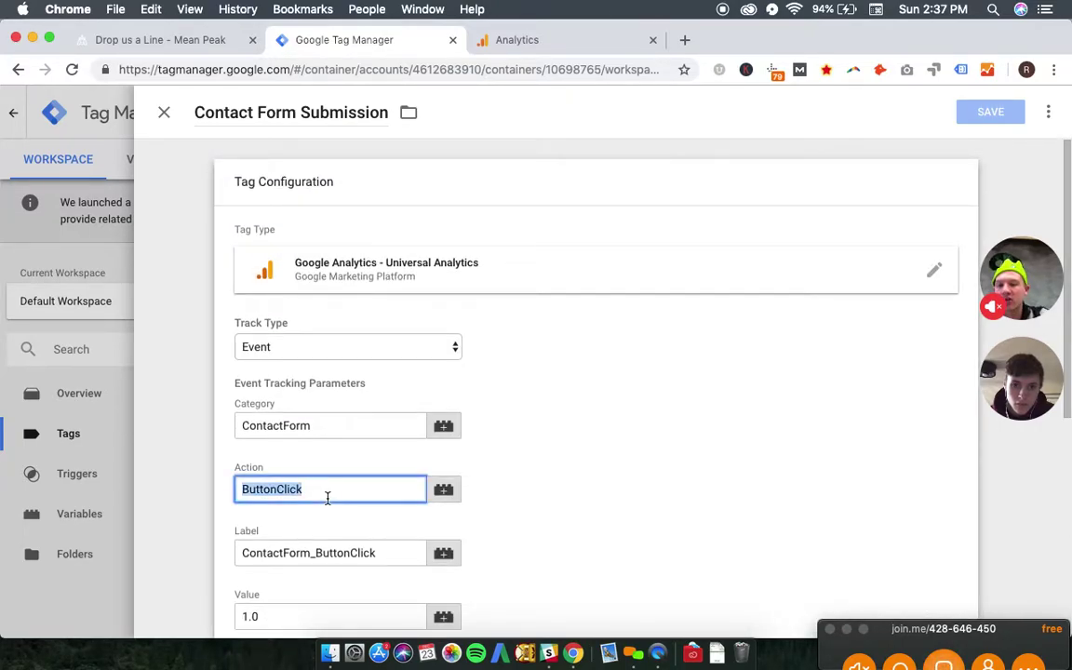
type("FormSubmit")
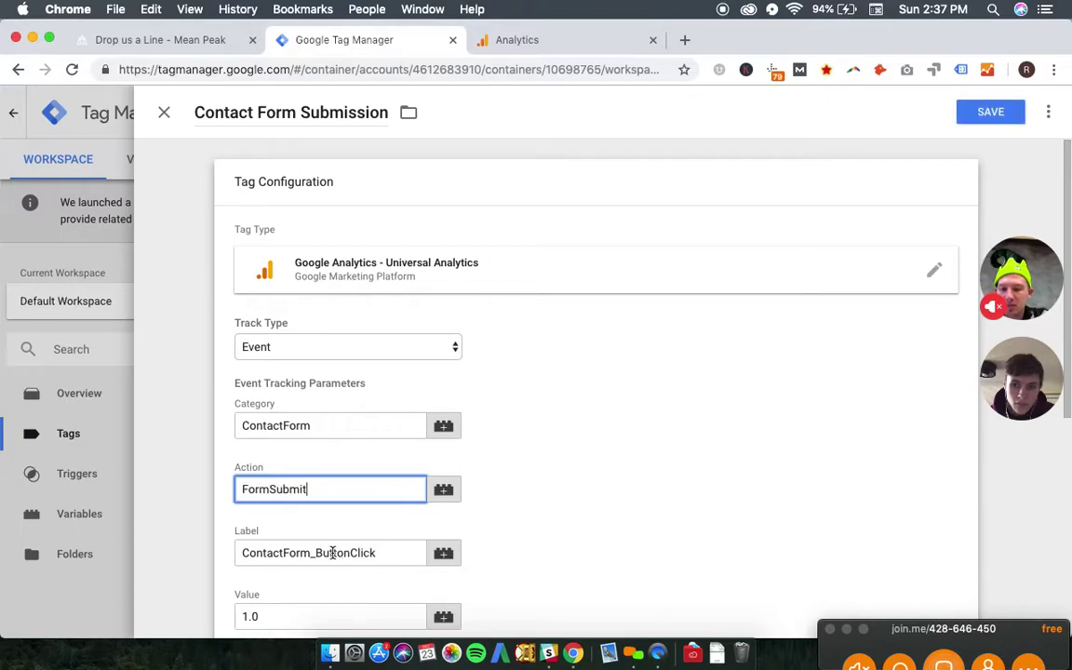
left_click_drag(317, 553, 383, 551)
type("FormSubmit")
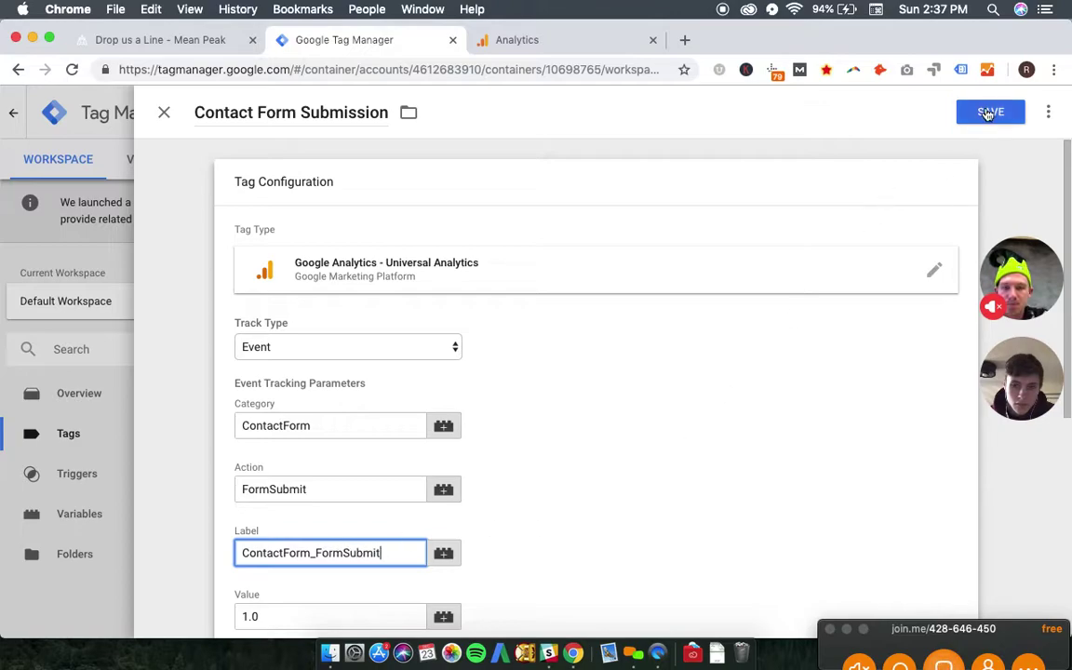
left_click(255, 615)
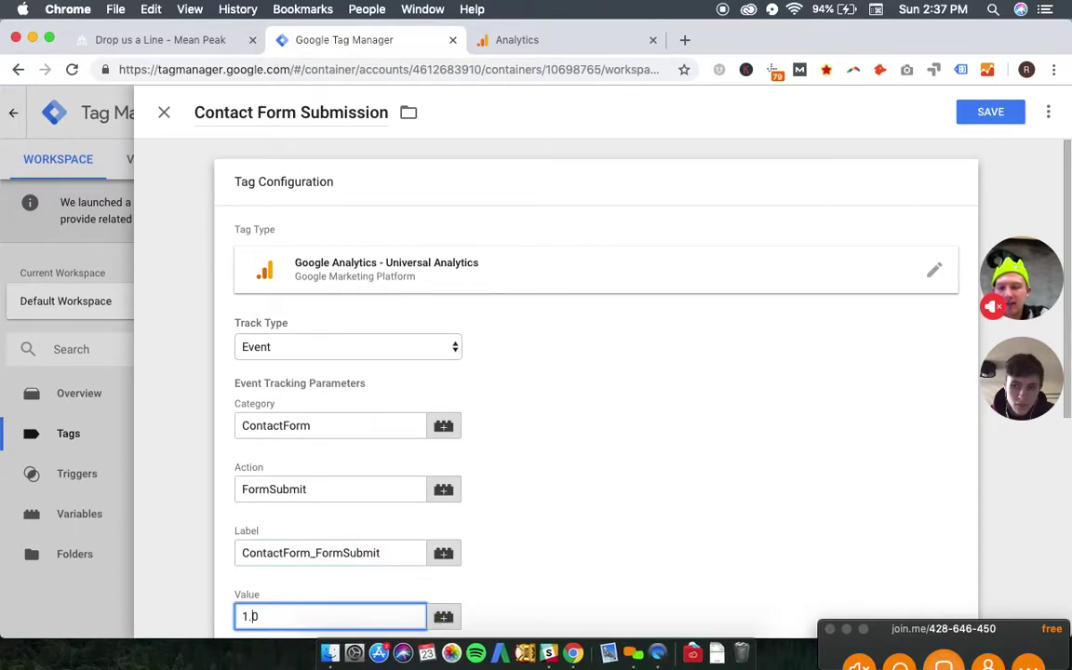
type("0")
left_click(459, 577)
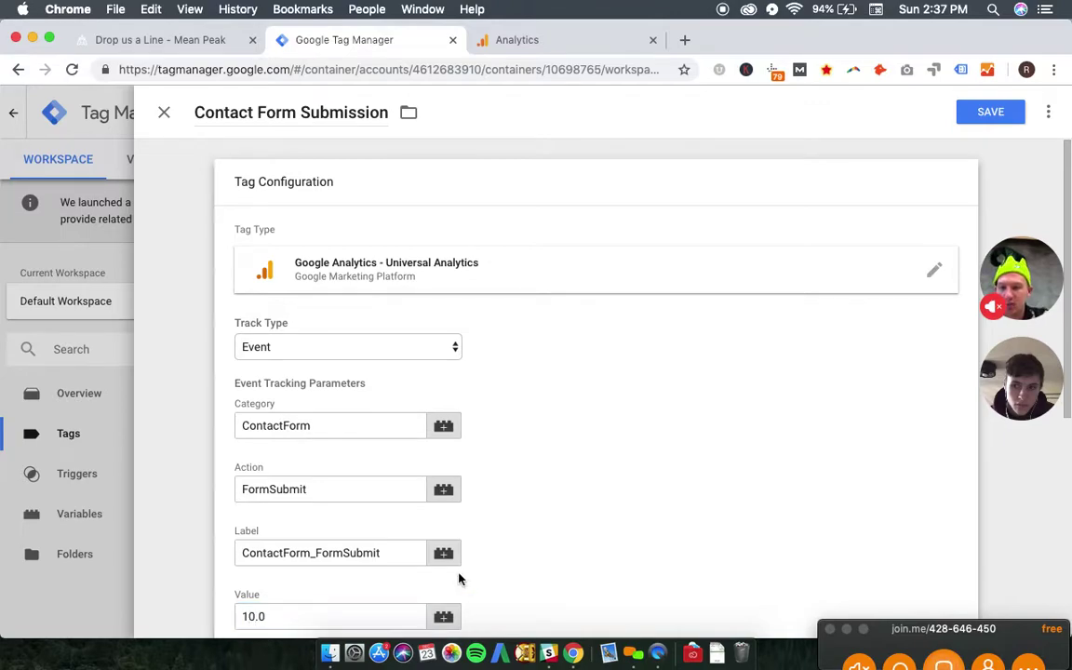
left_click(979, 113)
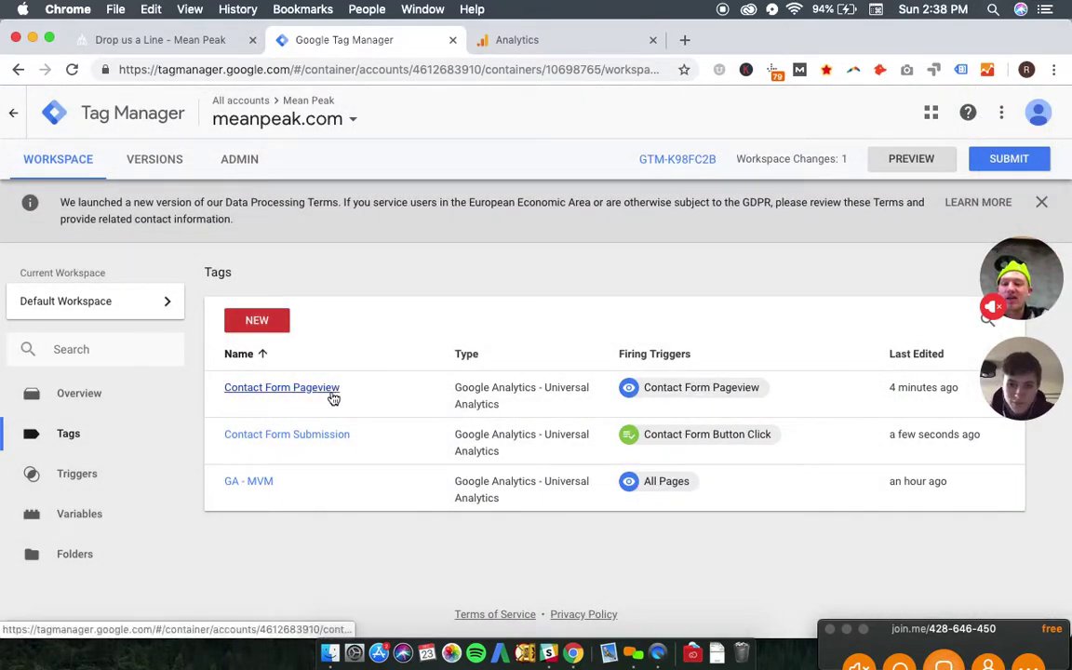
- Compare the Contact Form Submission tag's values in Tag Manager with the Analytics goal form
left_click(288, 437)
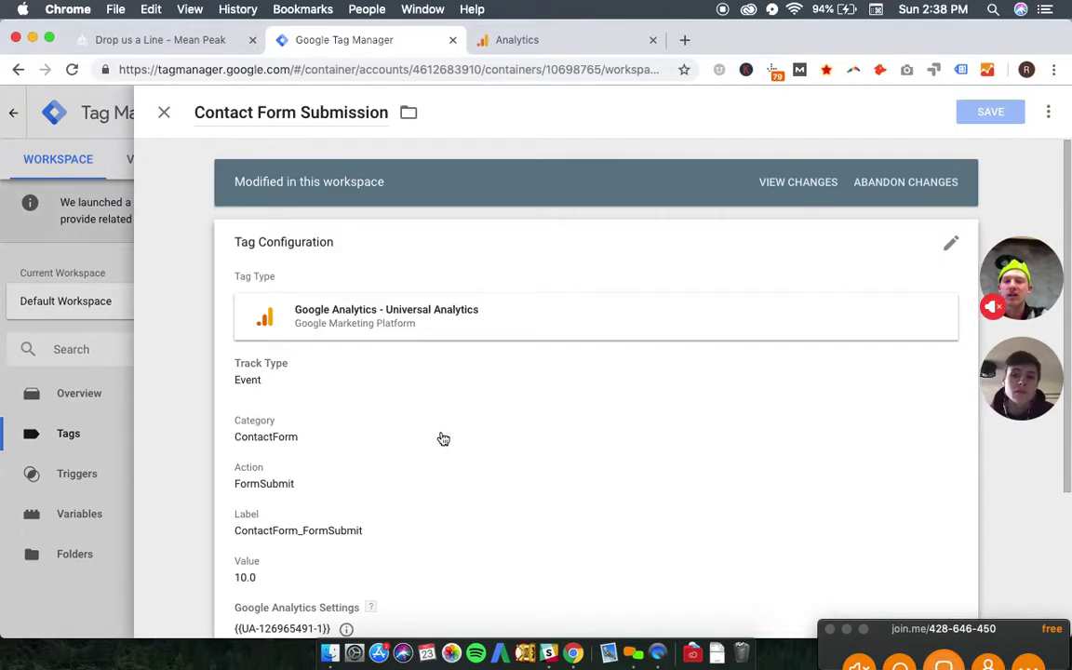
scroll(443, 438, "down", 2)
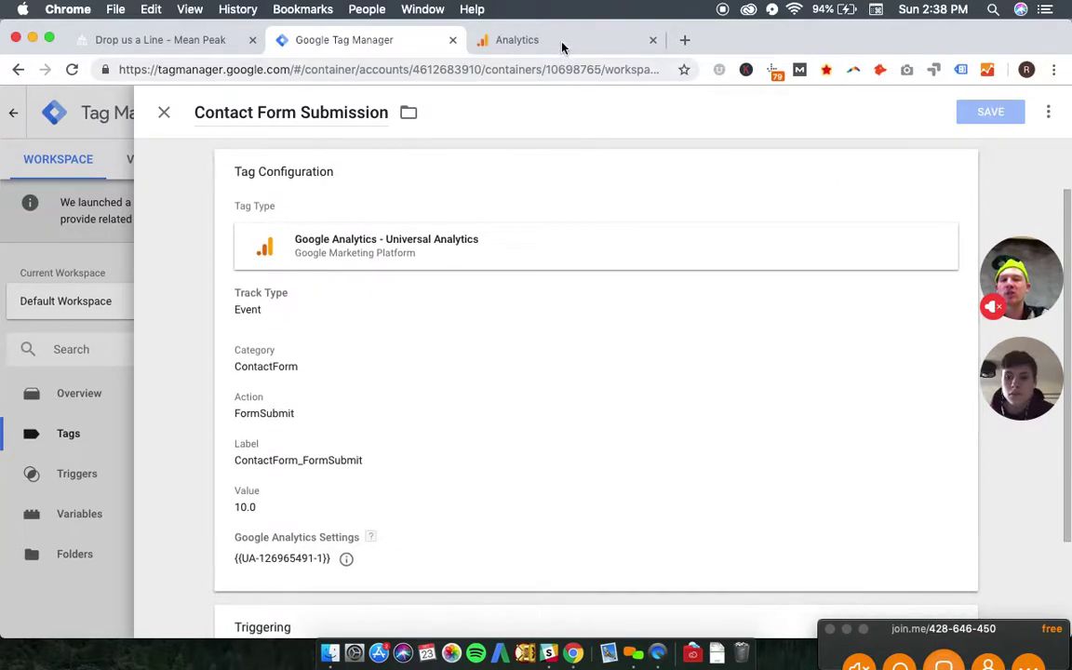
left_click(506, 35)
left_click(514, 304)
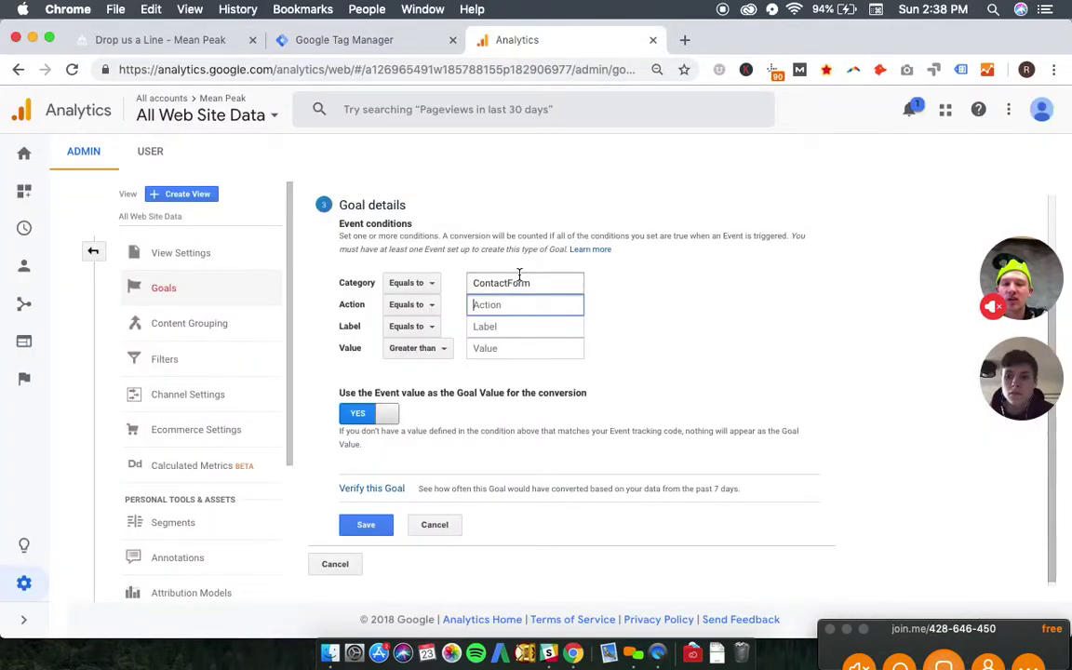
left_click(372, 42)
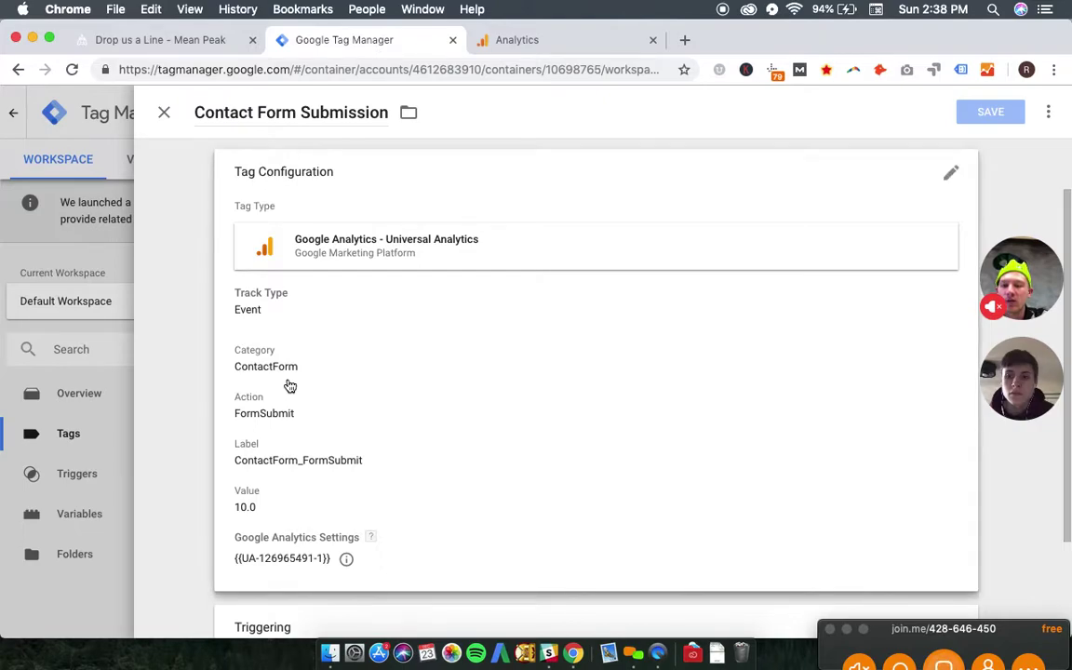
left_click(566, 40)
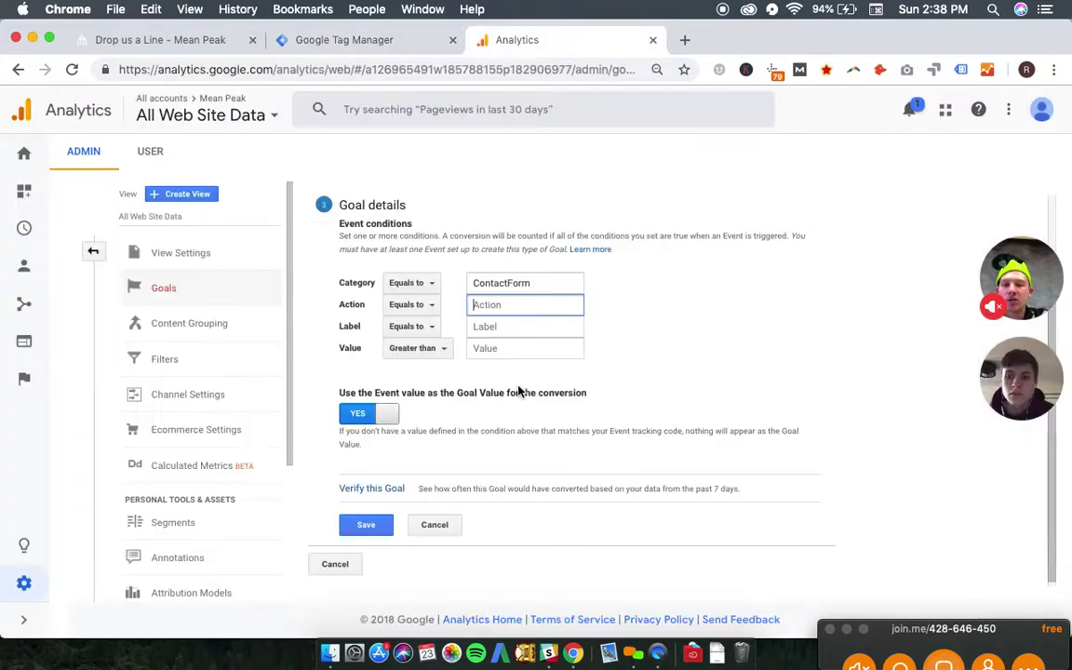
- Set the goal's event Action to FormSubmit and Label to ContactForm_FormSubmit, then save
type("FormSubmit")
key("Tab")
key("Tab")
type("Conta")
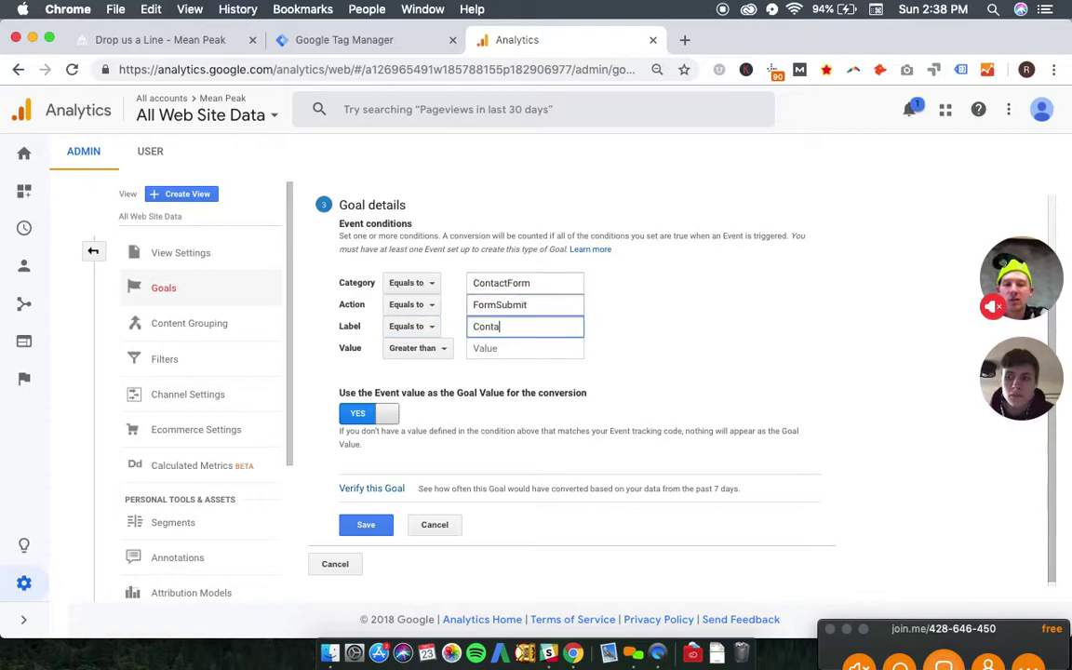
type("ctForm_FormSubmit")
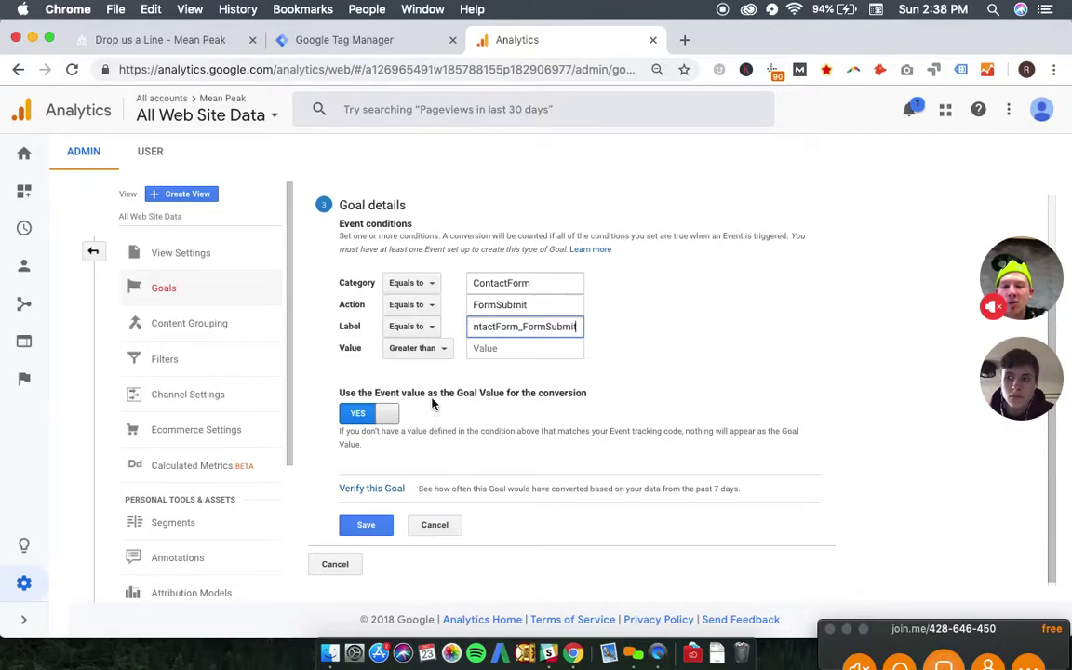
left_click_drag(340, 393, 517, 393)
left_click(491, 391)
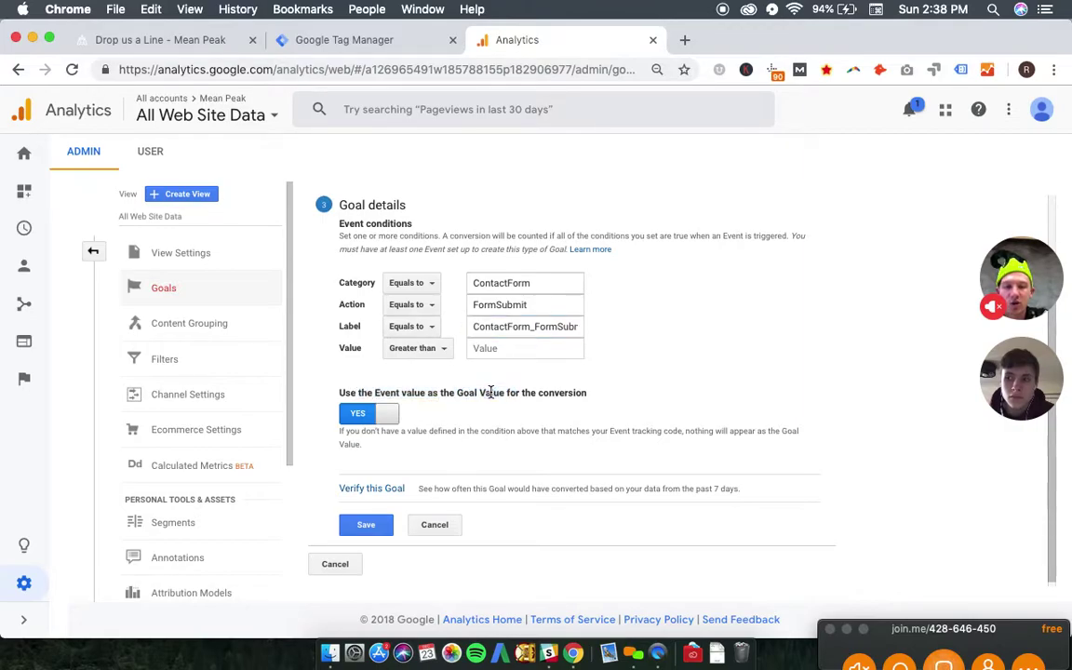
left_click(372, 40)
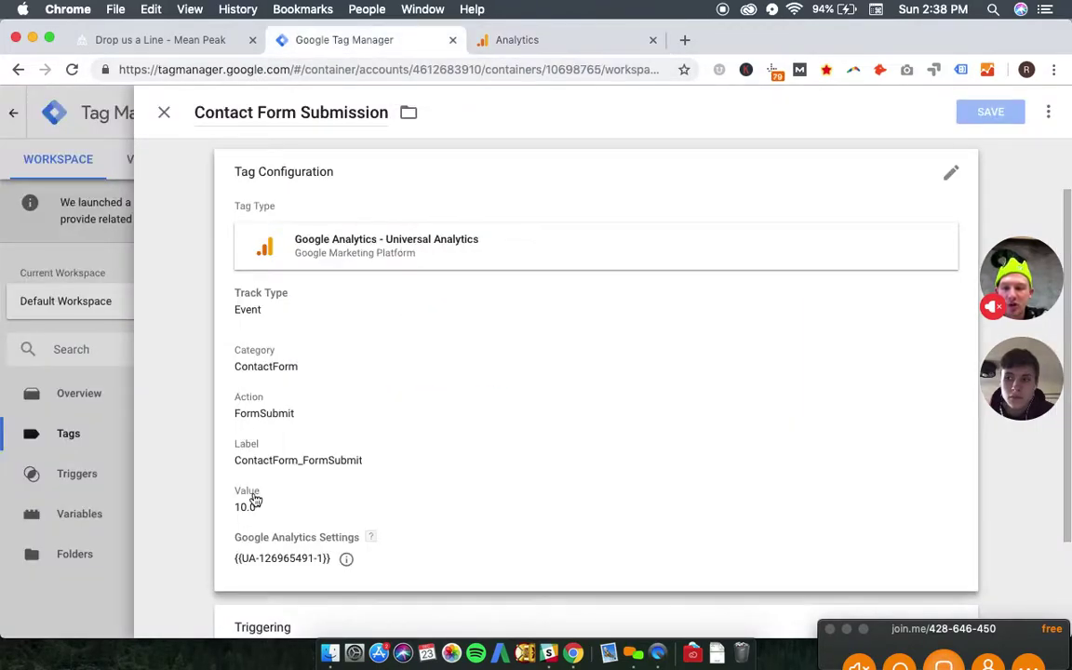
left_click(569, 42)
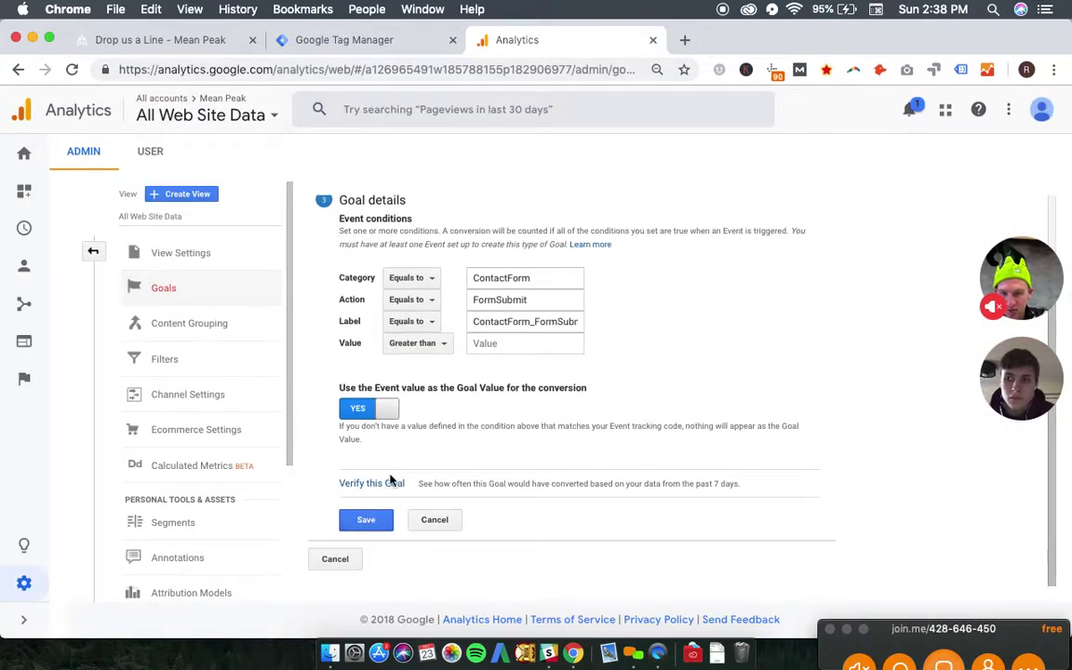
left_click(371, 521)
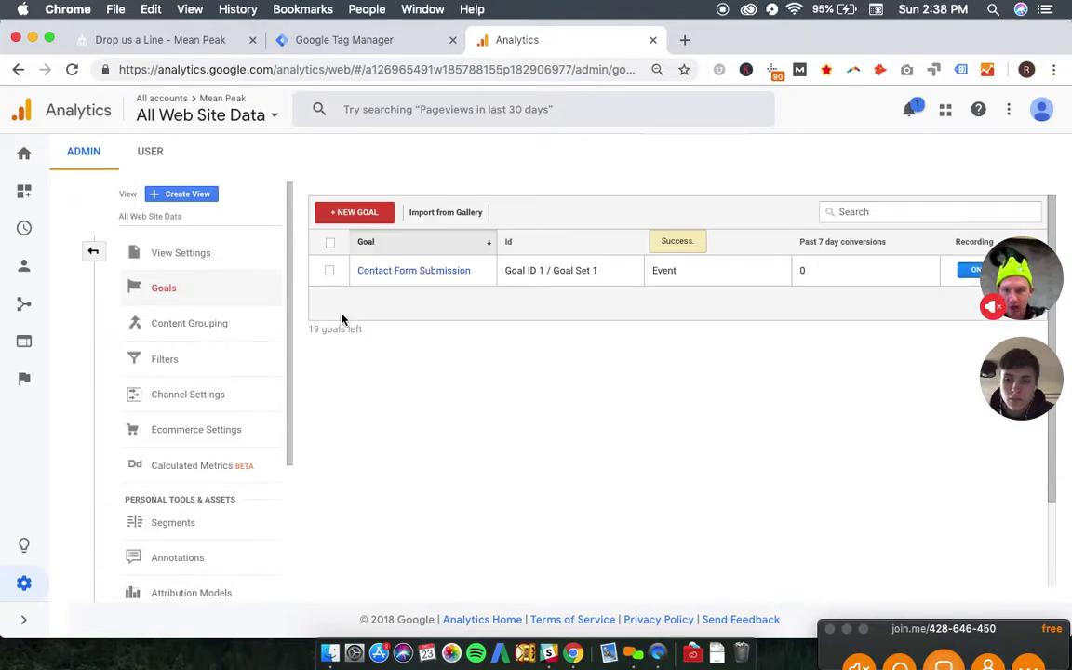
- Leave the Mean Peak view's goals list and return to the Analytics Admin overview
scroll(144, 378, "down", 5)
scroll(144, 378, "up", 5)
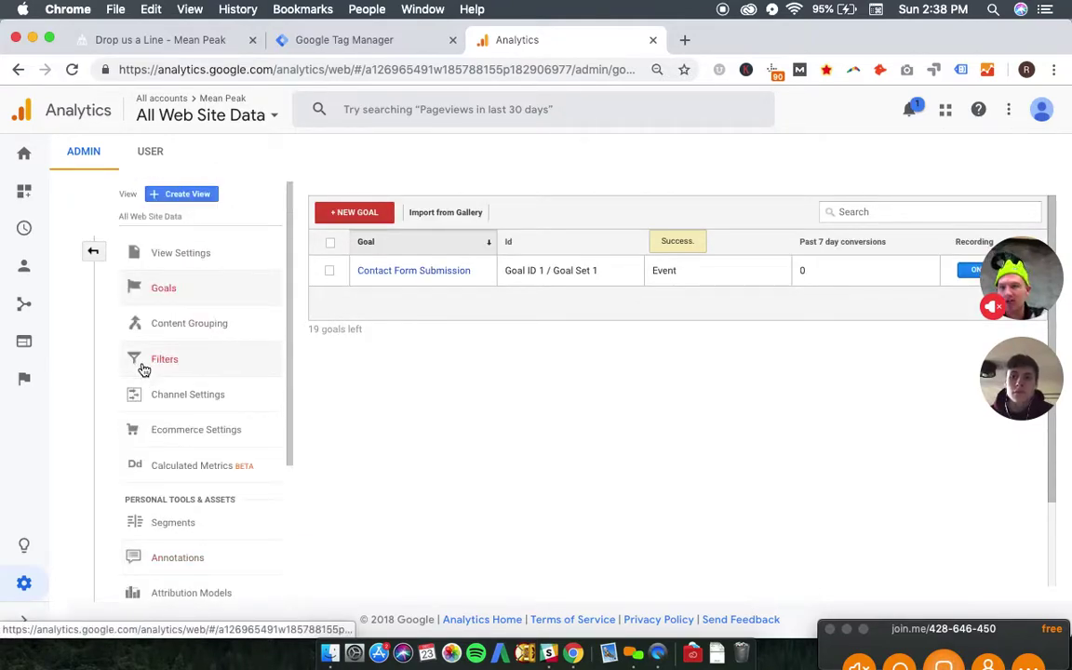
left_click(91, 256)
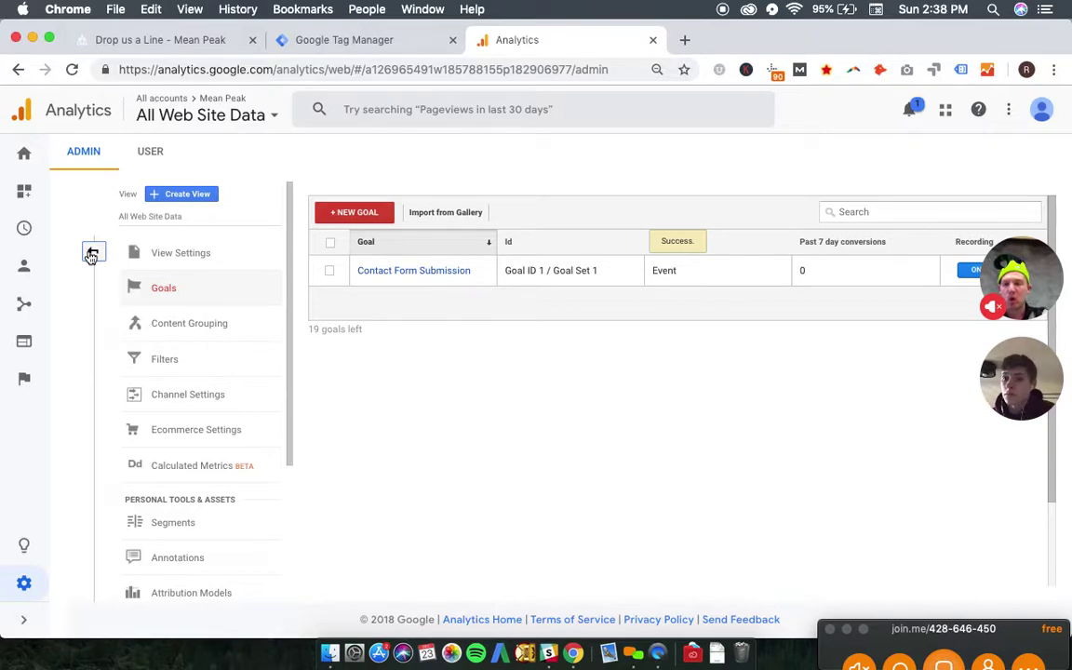